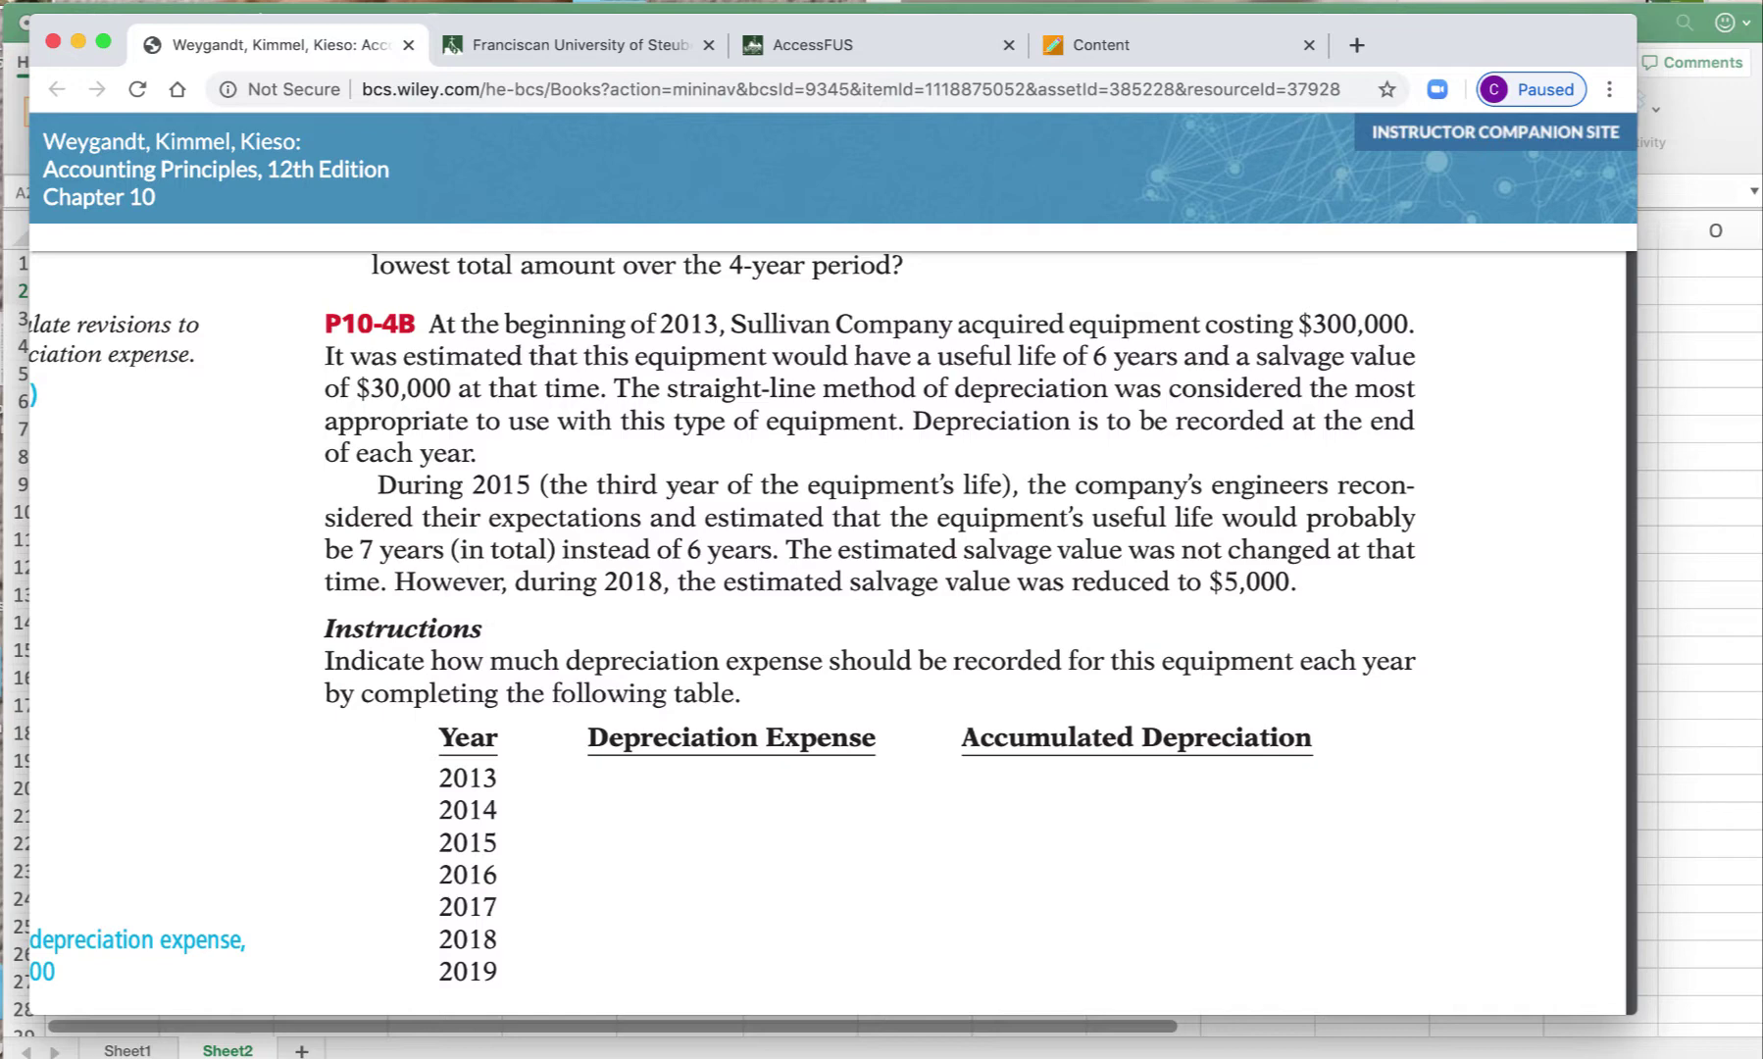
- Bring the Book1 workbook back to the front after reviewing problem P10-4B
left_click(1708, 314)
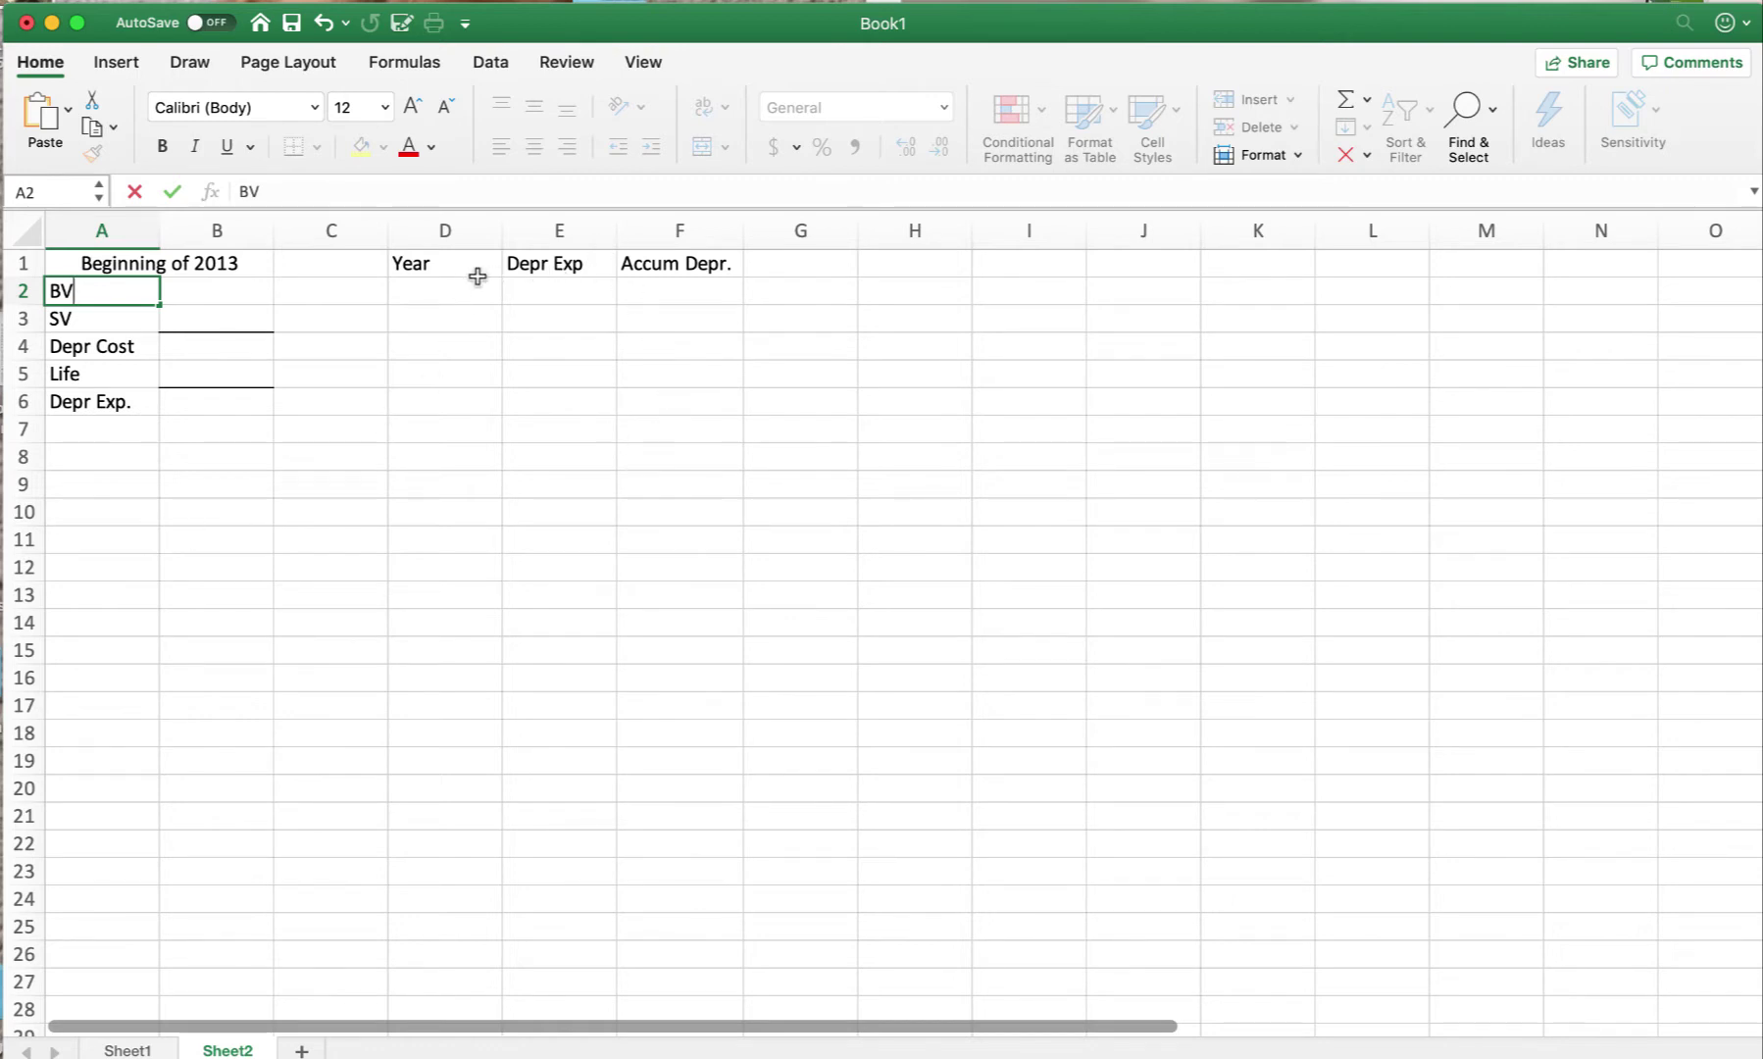
- Enter 2013 and 2014 as the first two years under Year
left_click(434, 289)
type("2013")
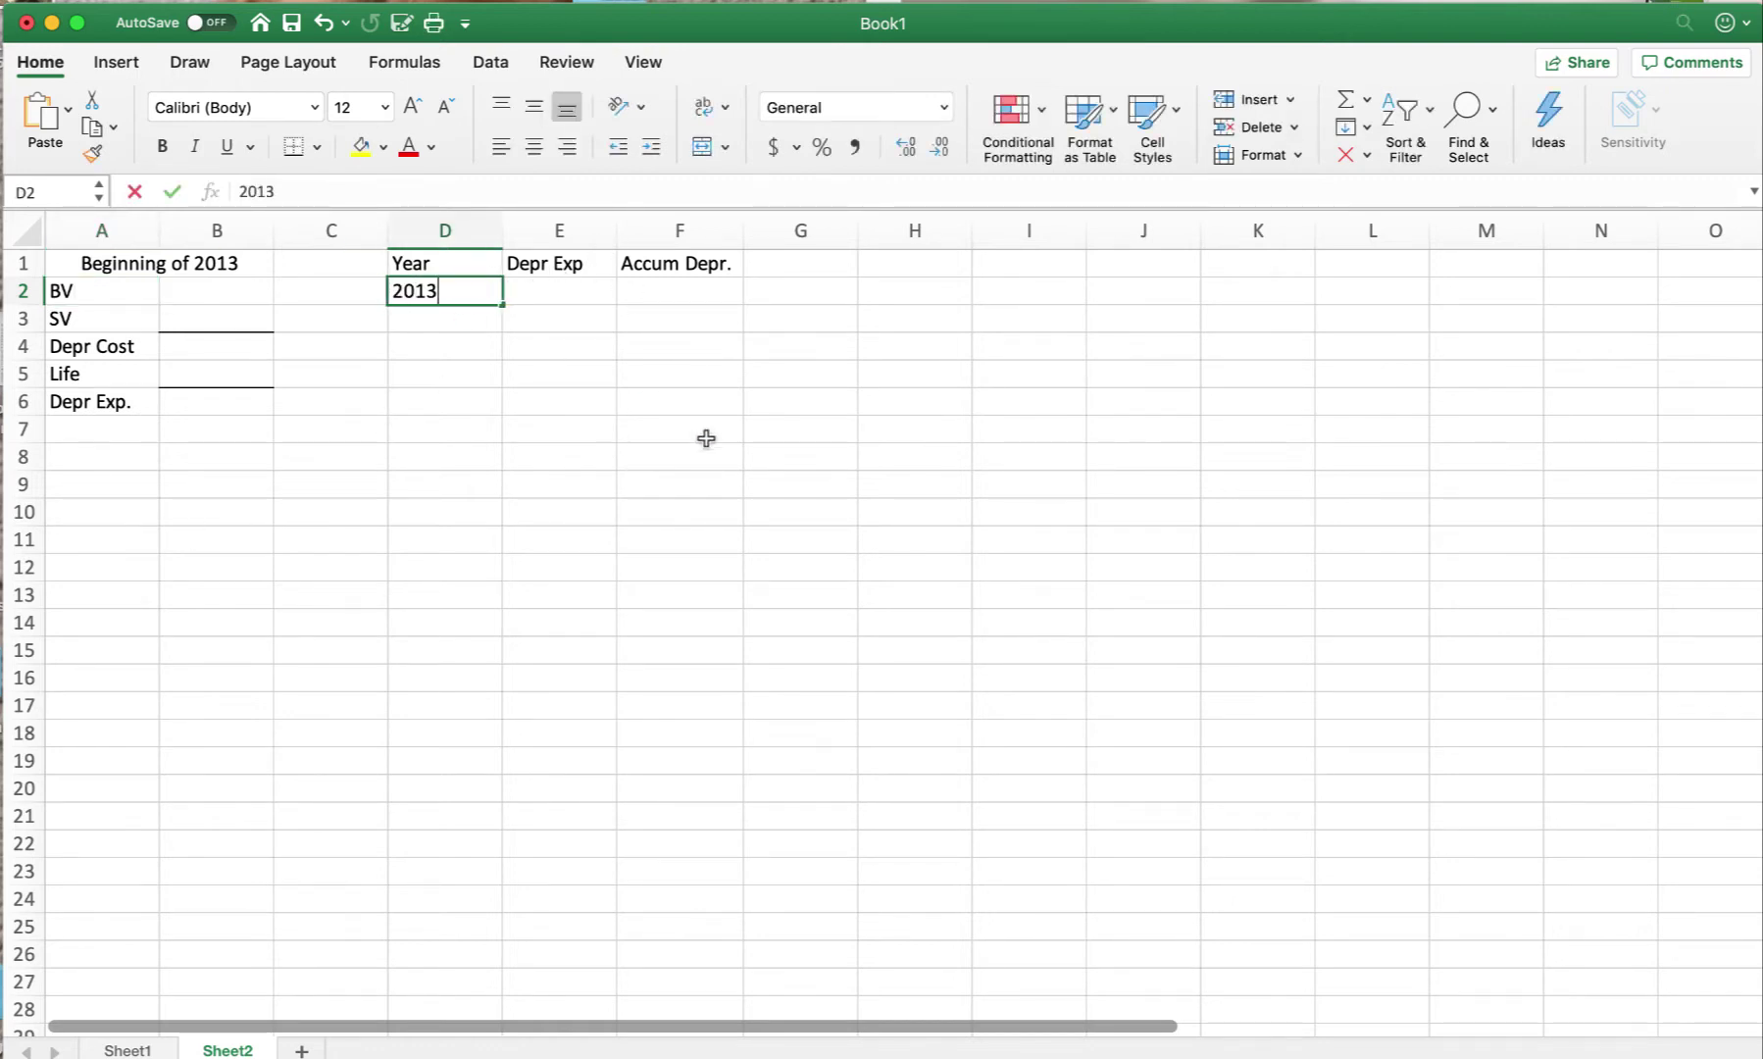
key("Return")
type("20")
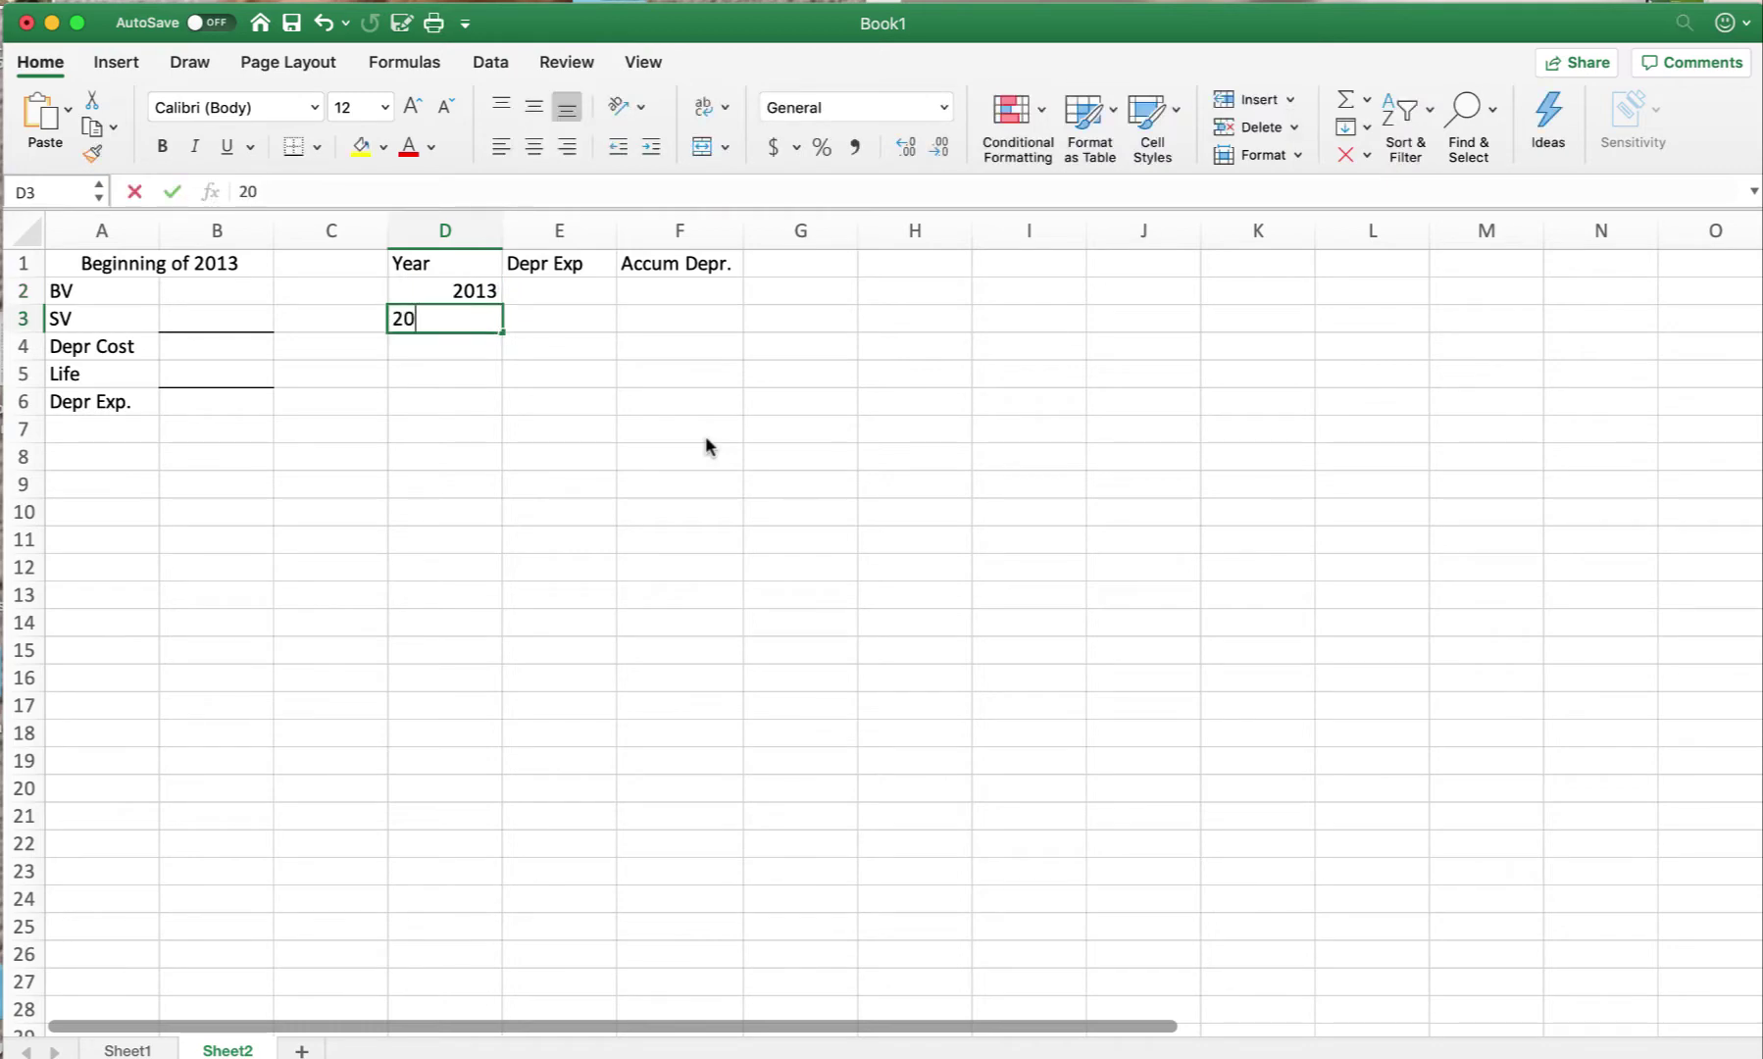
type("14")
key("Return")
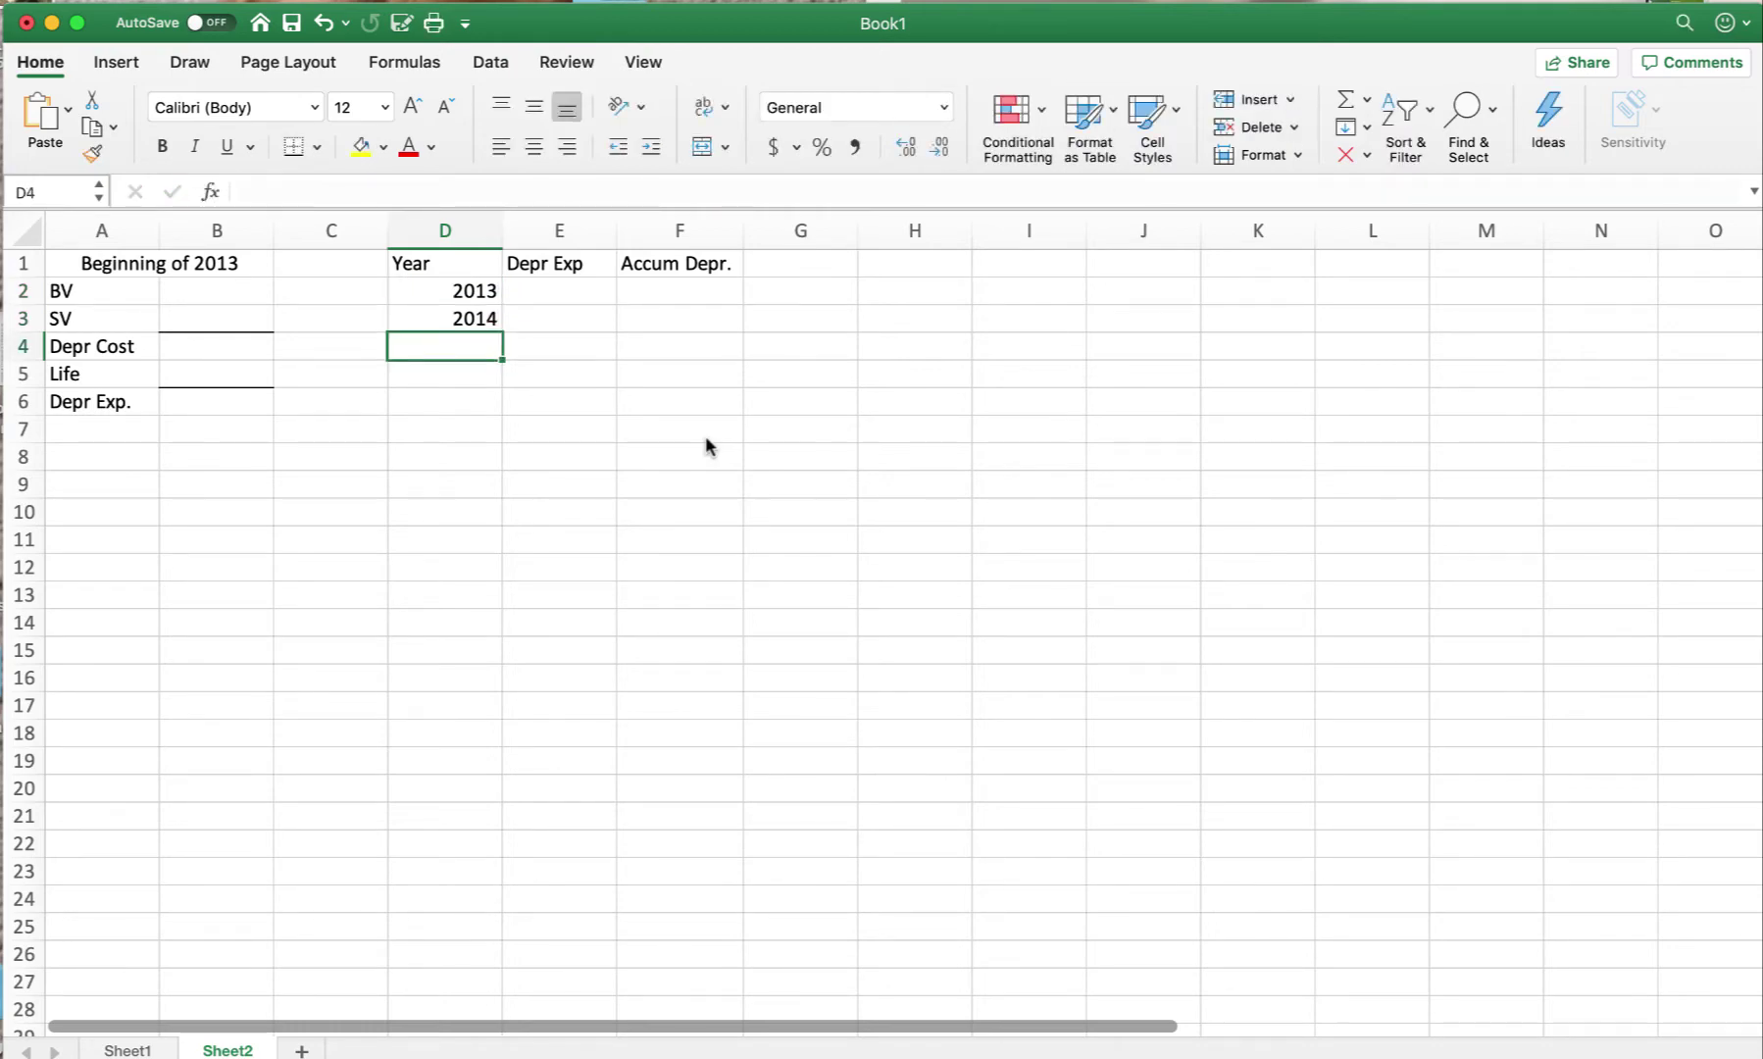
- Fill the years as a series down to 2019, deleting the surplus 2020 and 2021
left_click(478, 324)
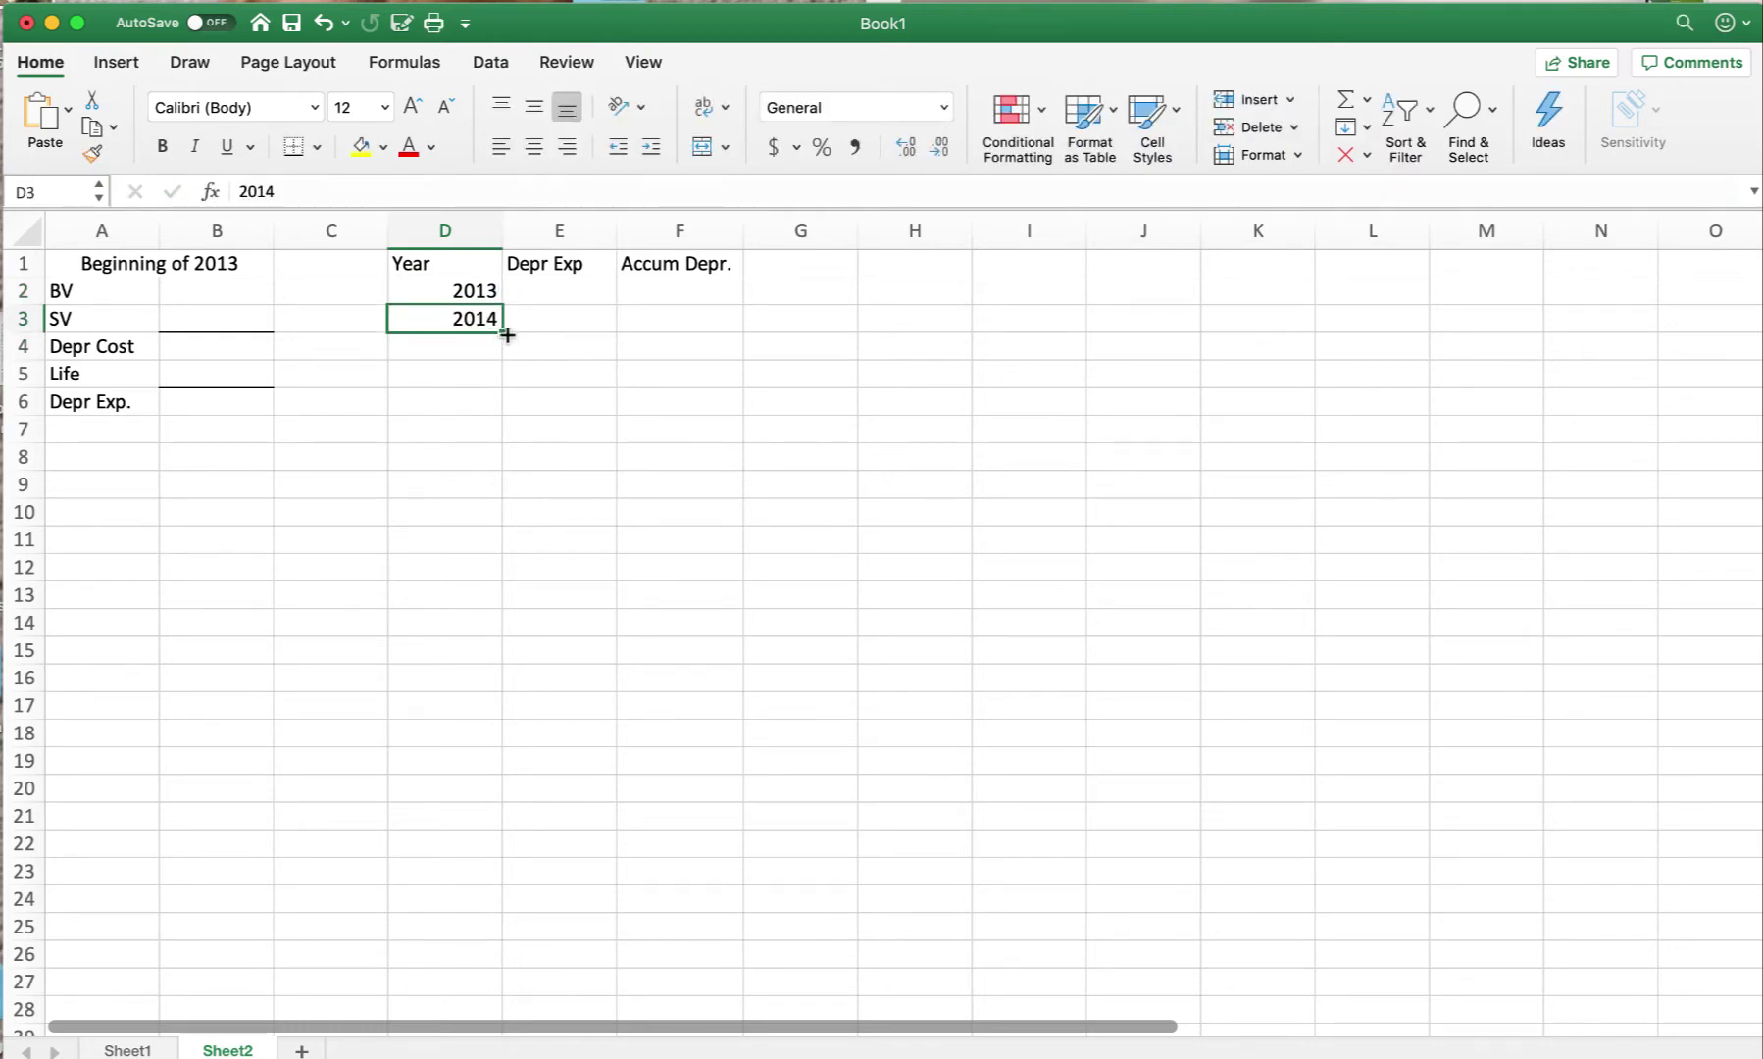
left_click_drag(507, 336, 493, 518)
left_click(525, 545)
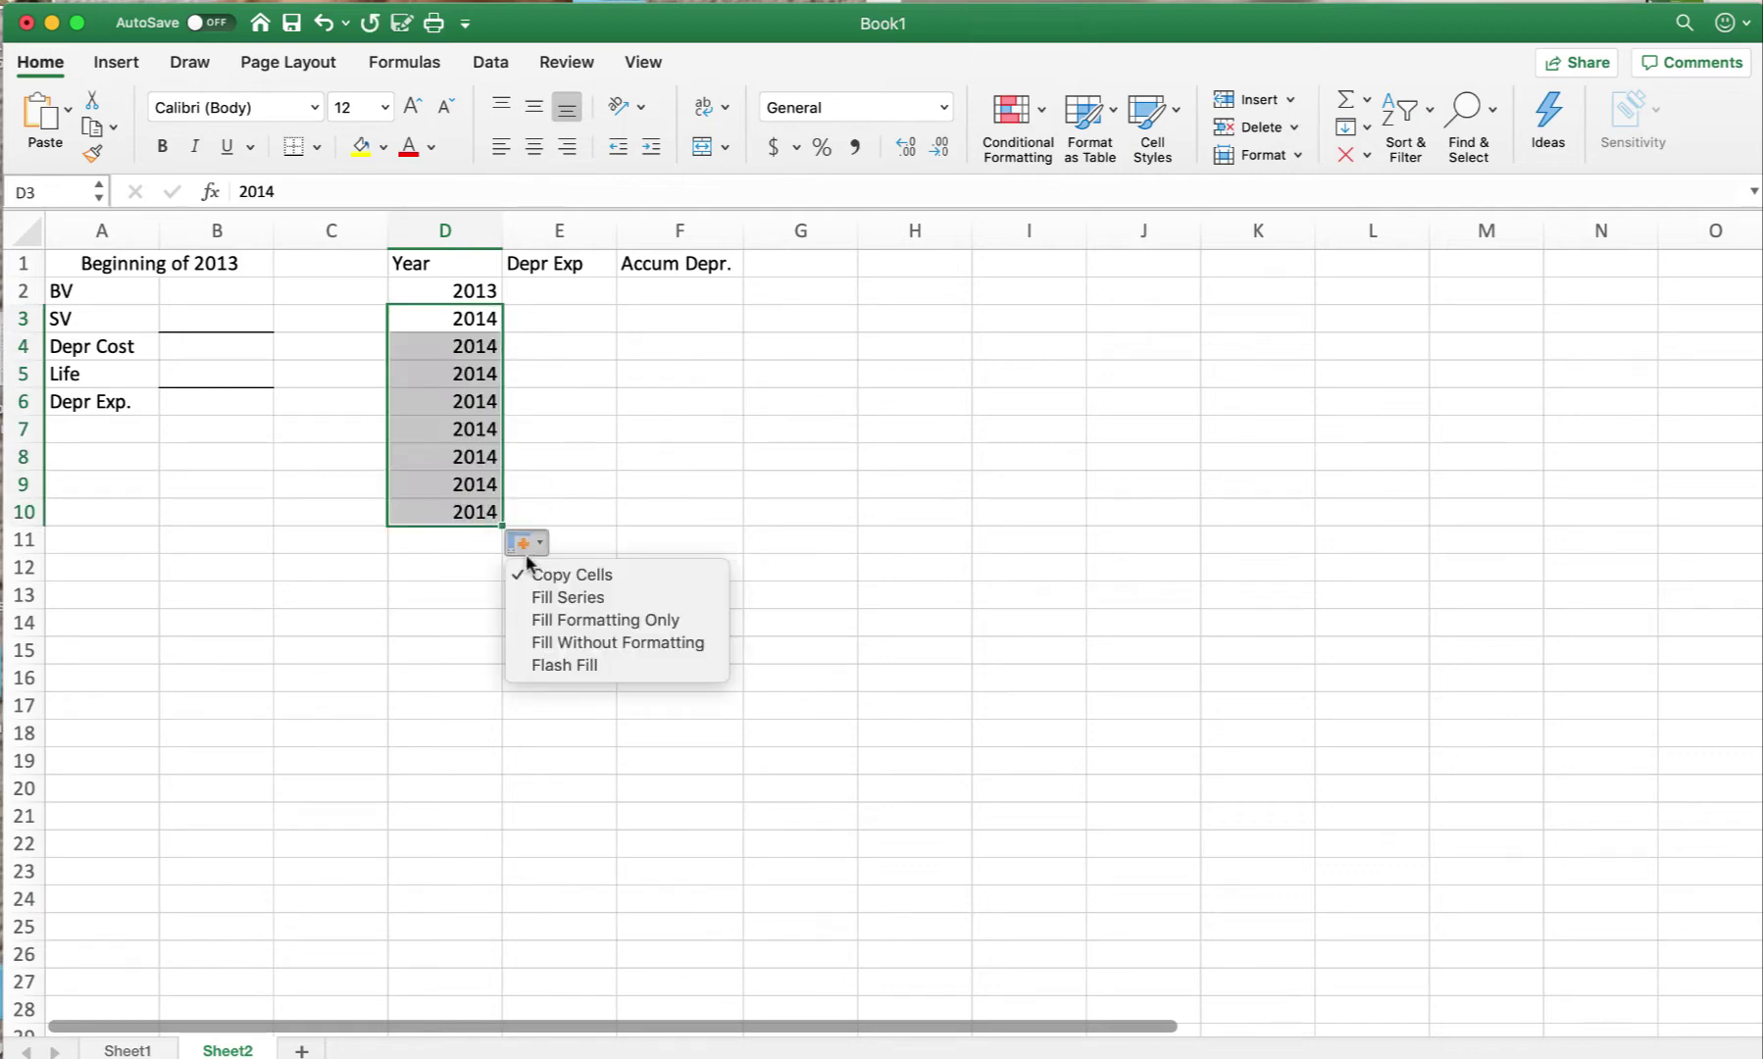
left_click(537, 597)
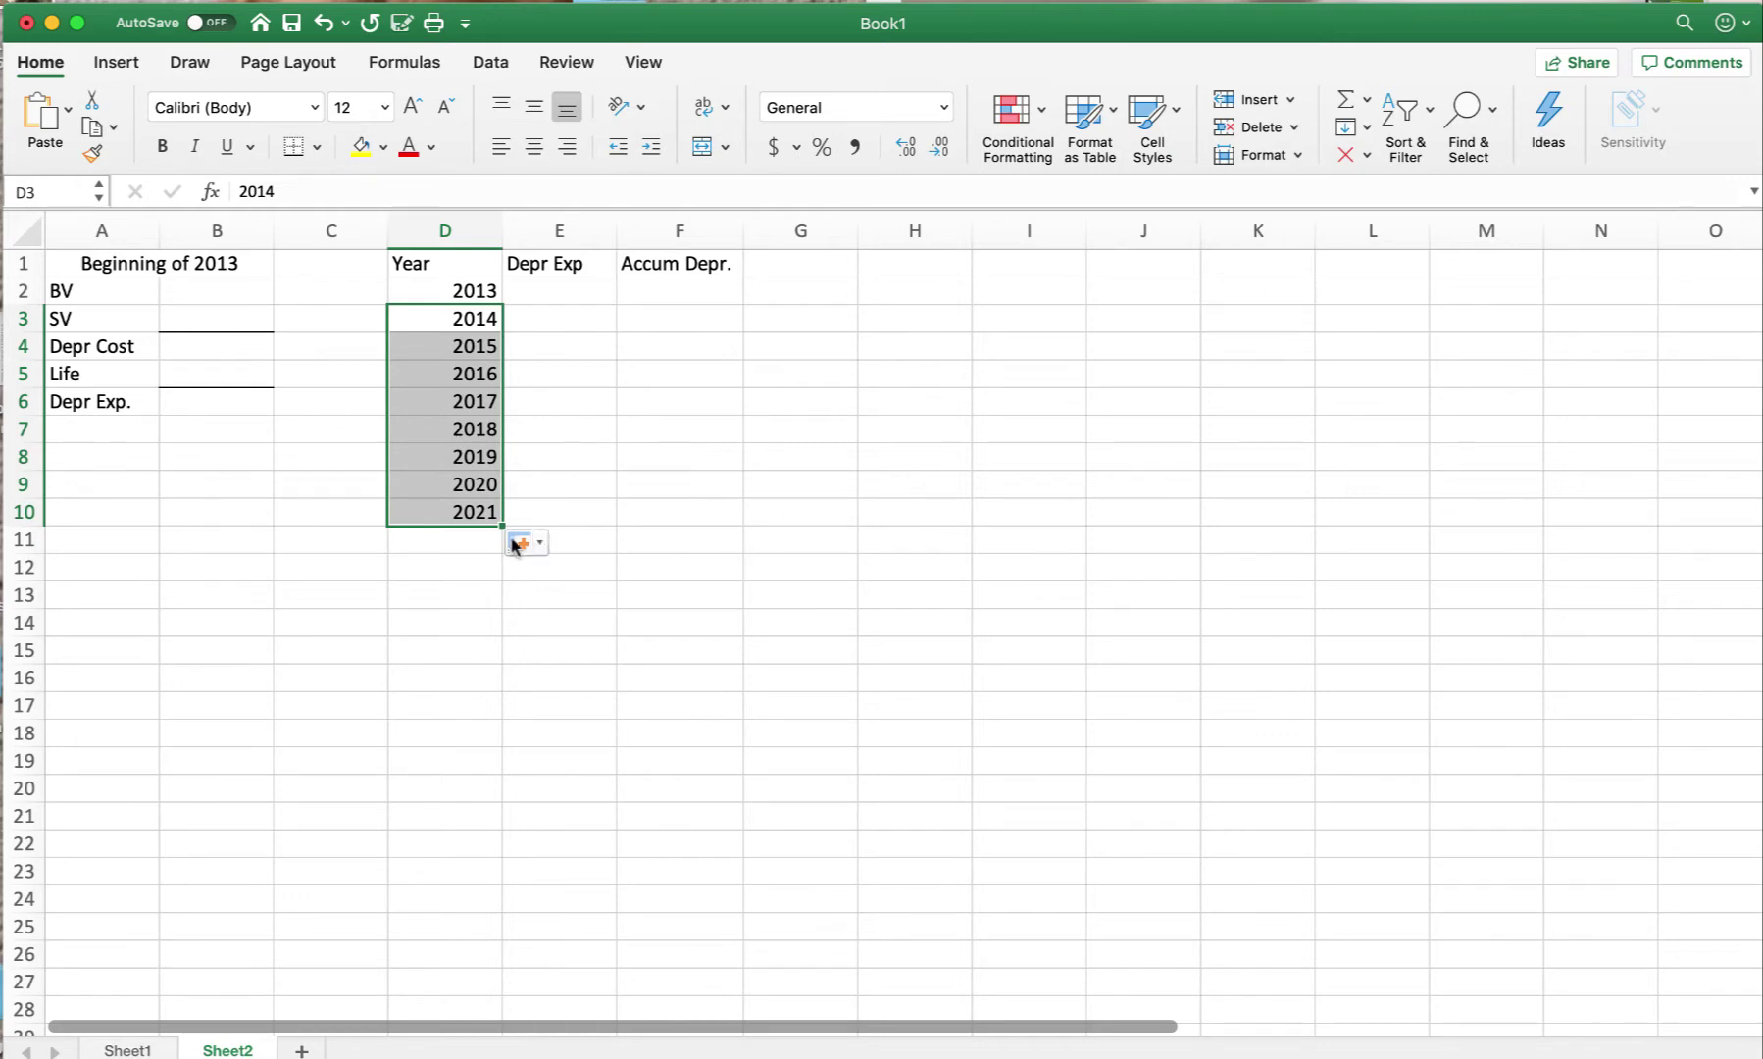
left_click(495, 515)
key("Delete")
key("Up")
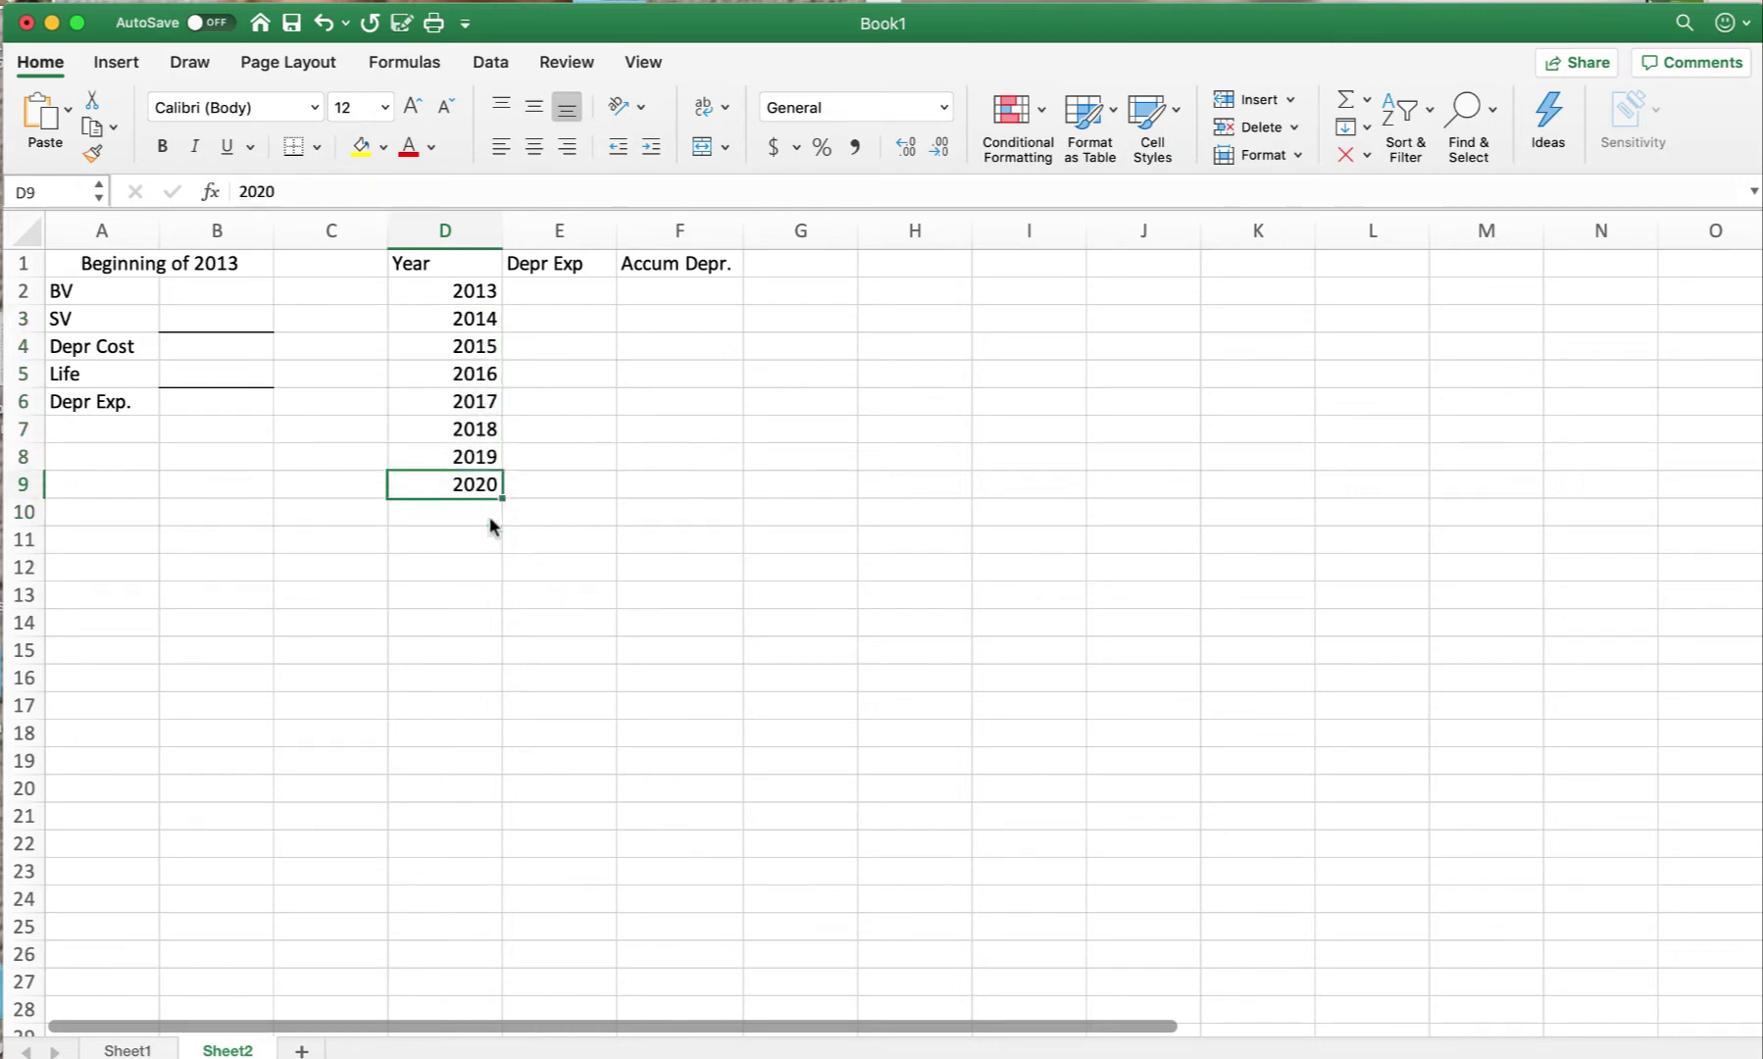
key("Delete")
- Centre the Year, Depr Exp and Accum Depr. headings
scroll(500, 515, "up", 1)
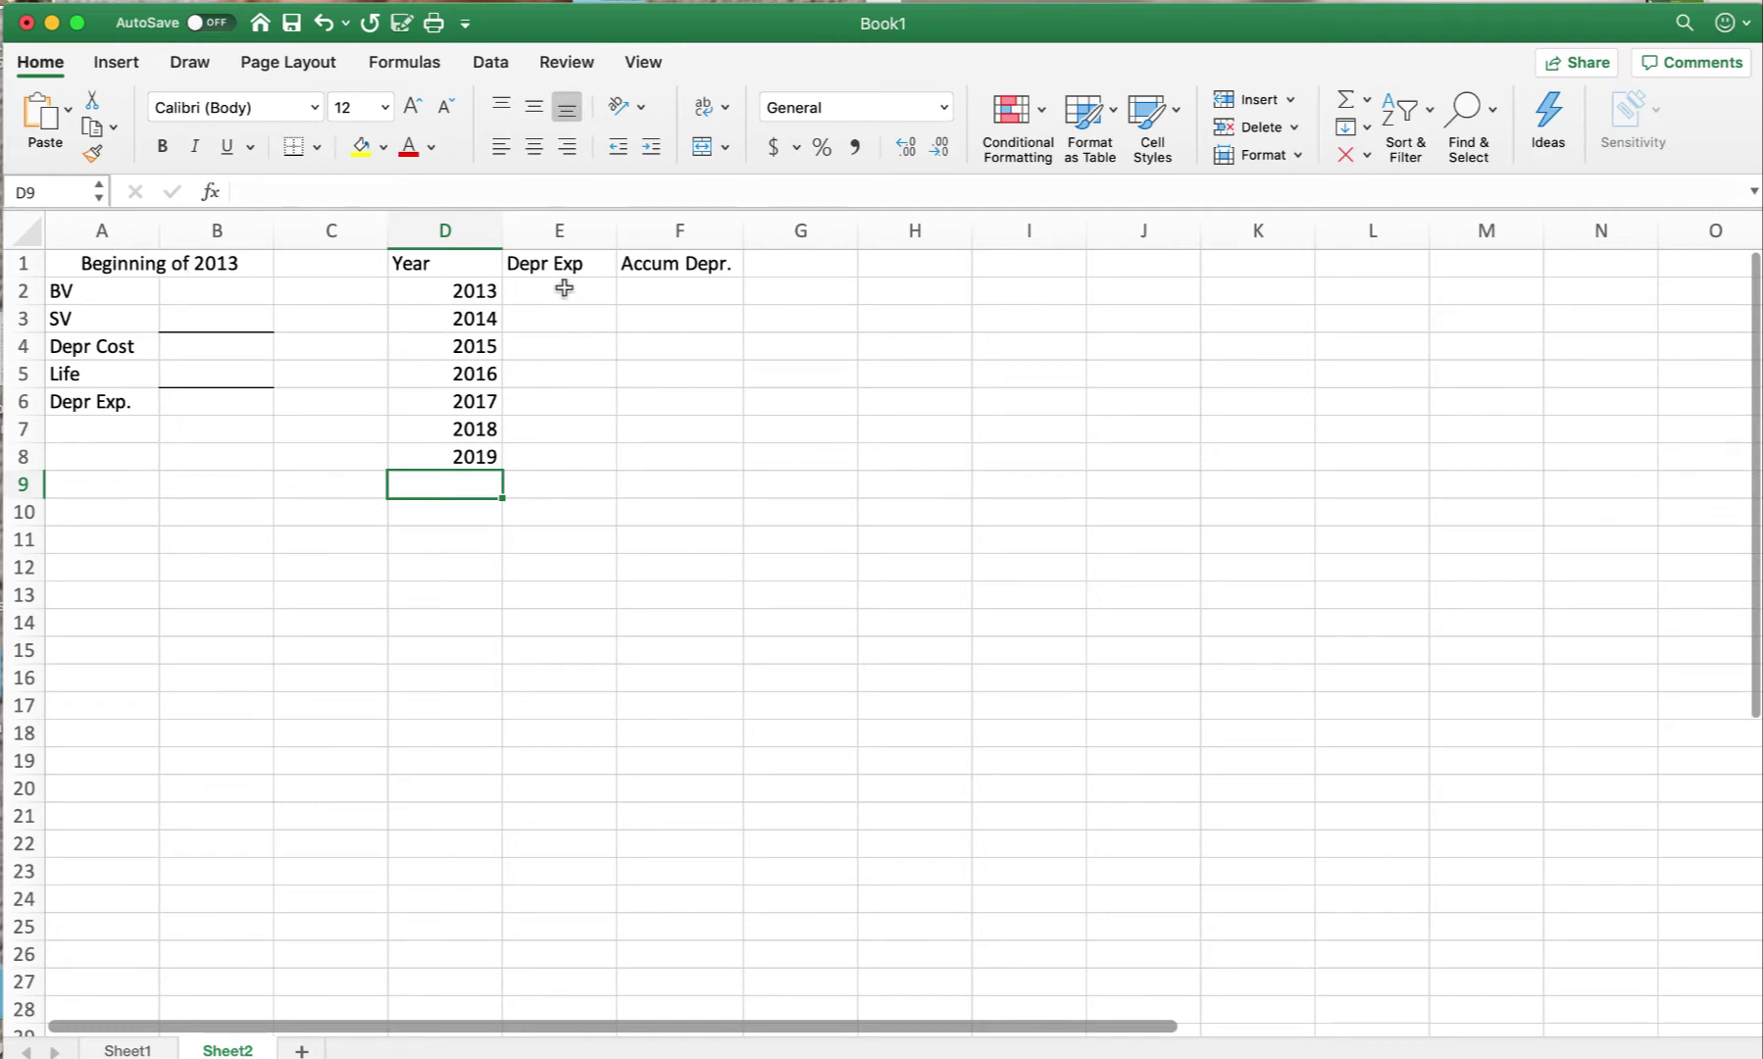
left_click_drag(481, 261, 629, 263)
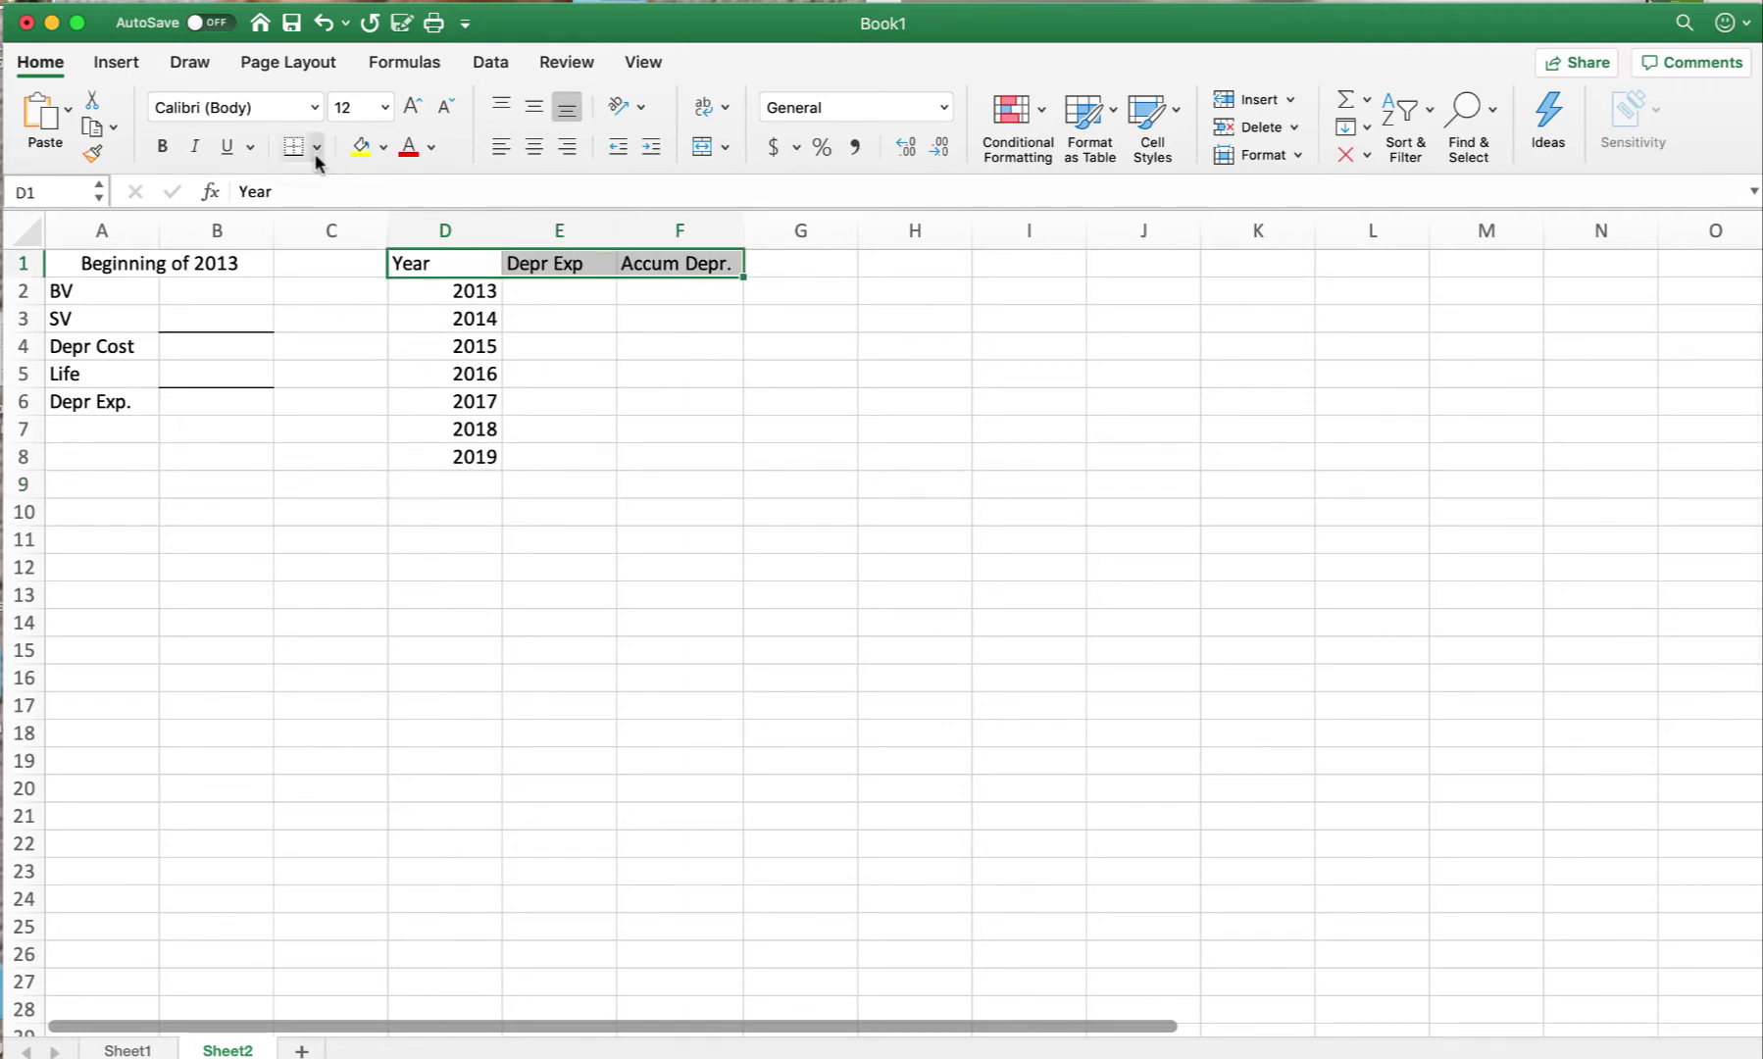
left_click(534, 146)
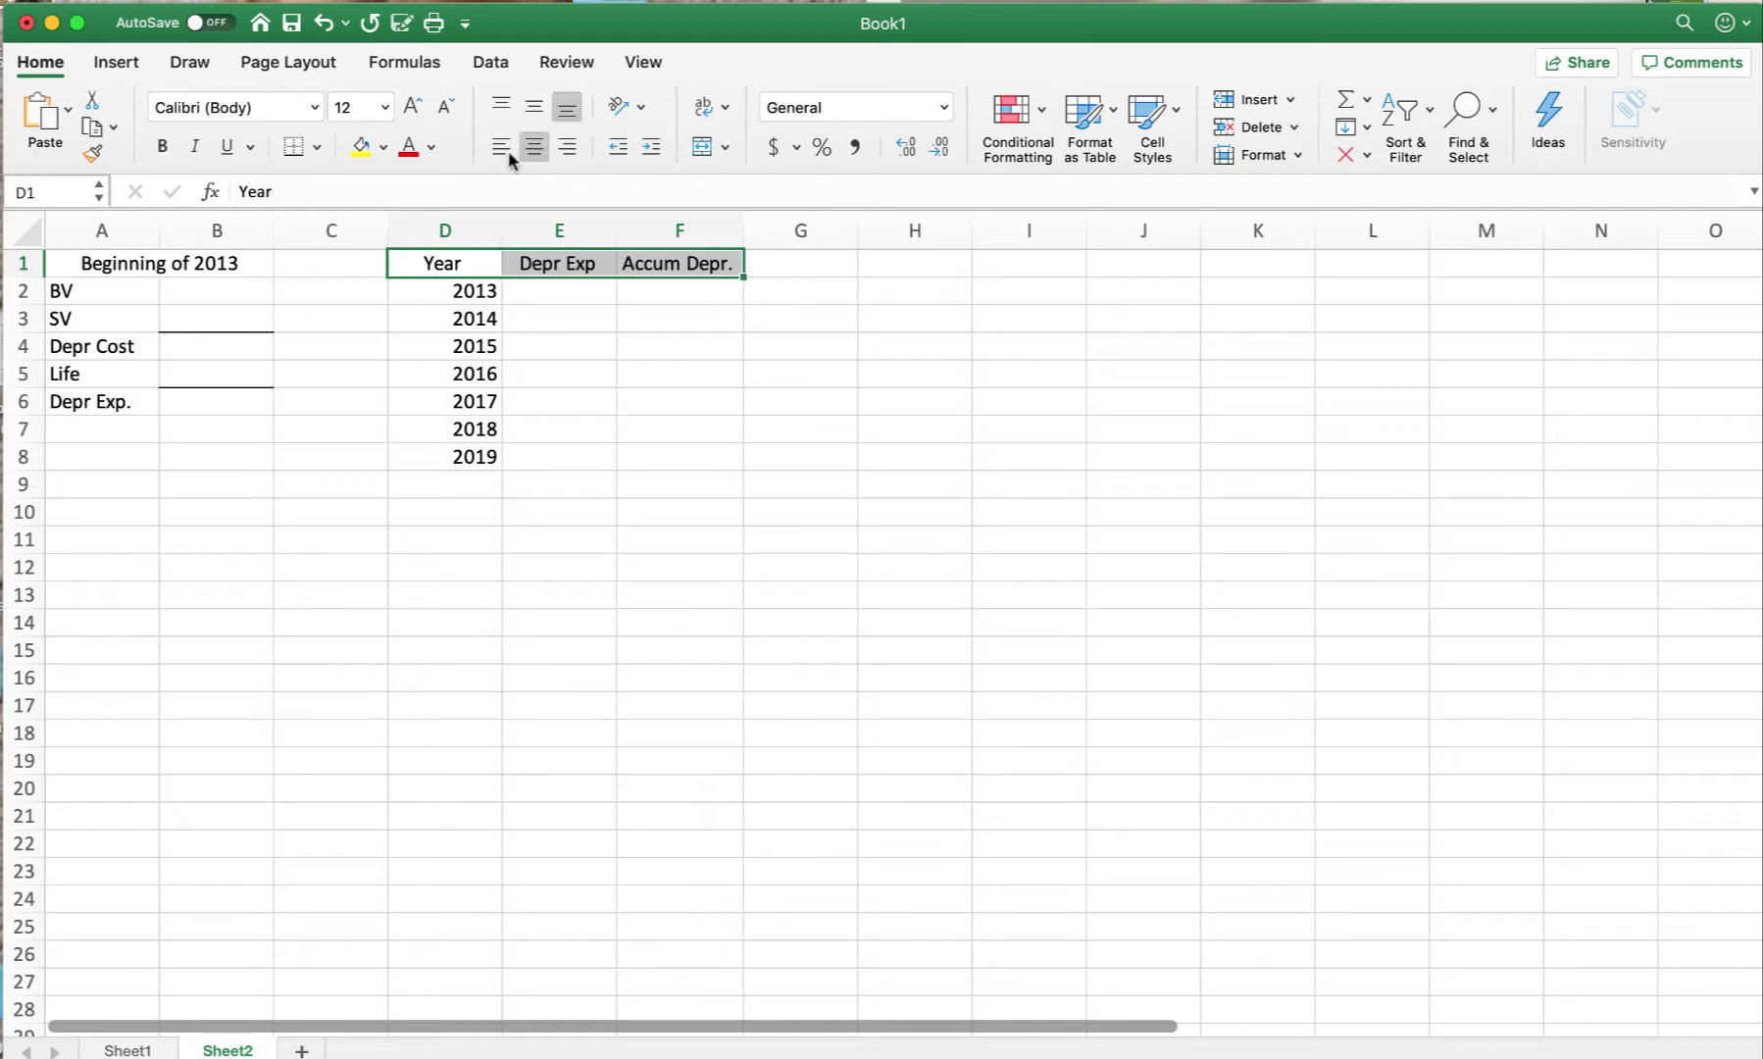
left_click(224, 293)
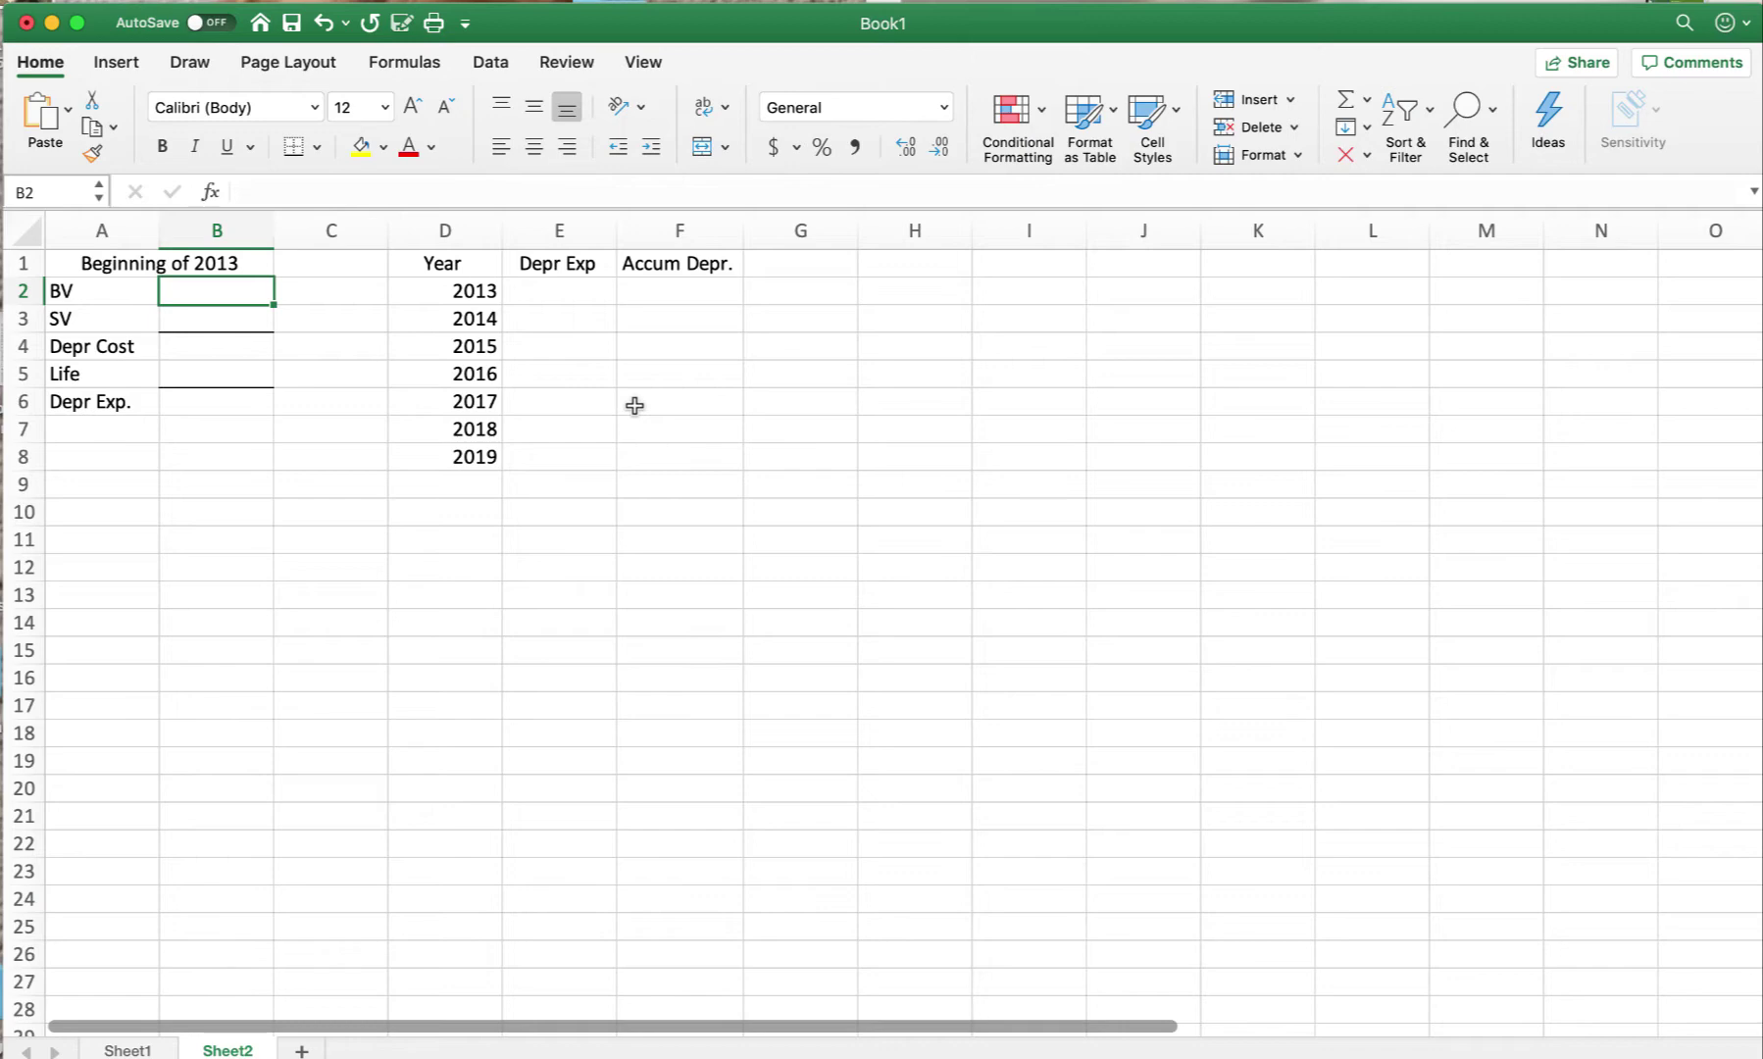
- Enter the 300,000 cost as BV and format column B with comma style, no decimals
type("3000003")
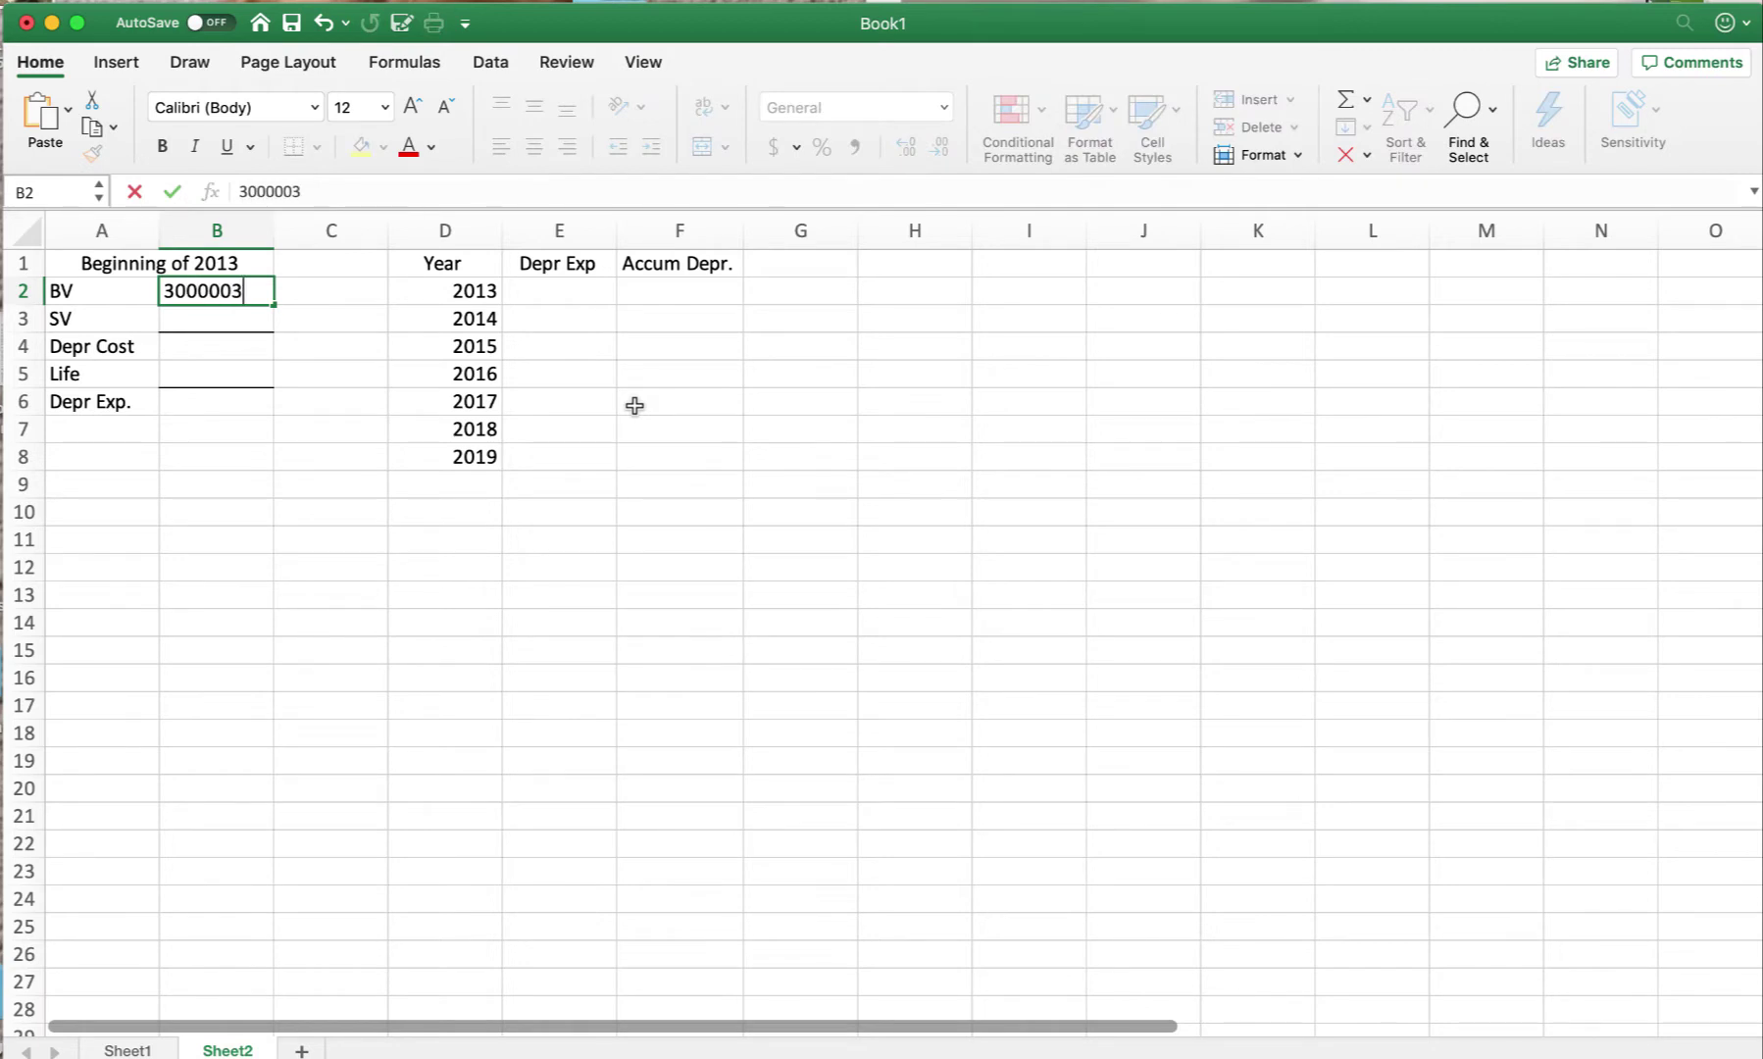
key("BackSpace")
key("Return")
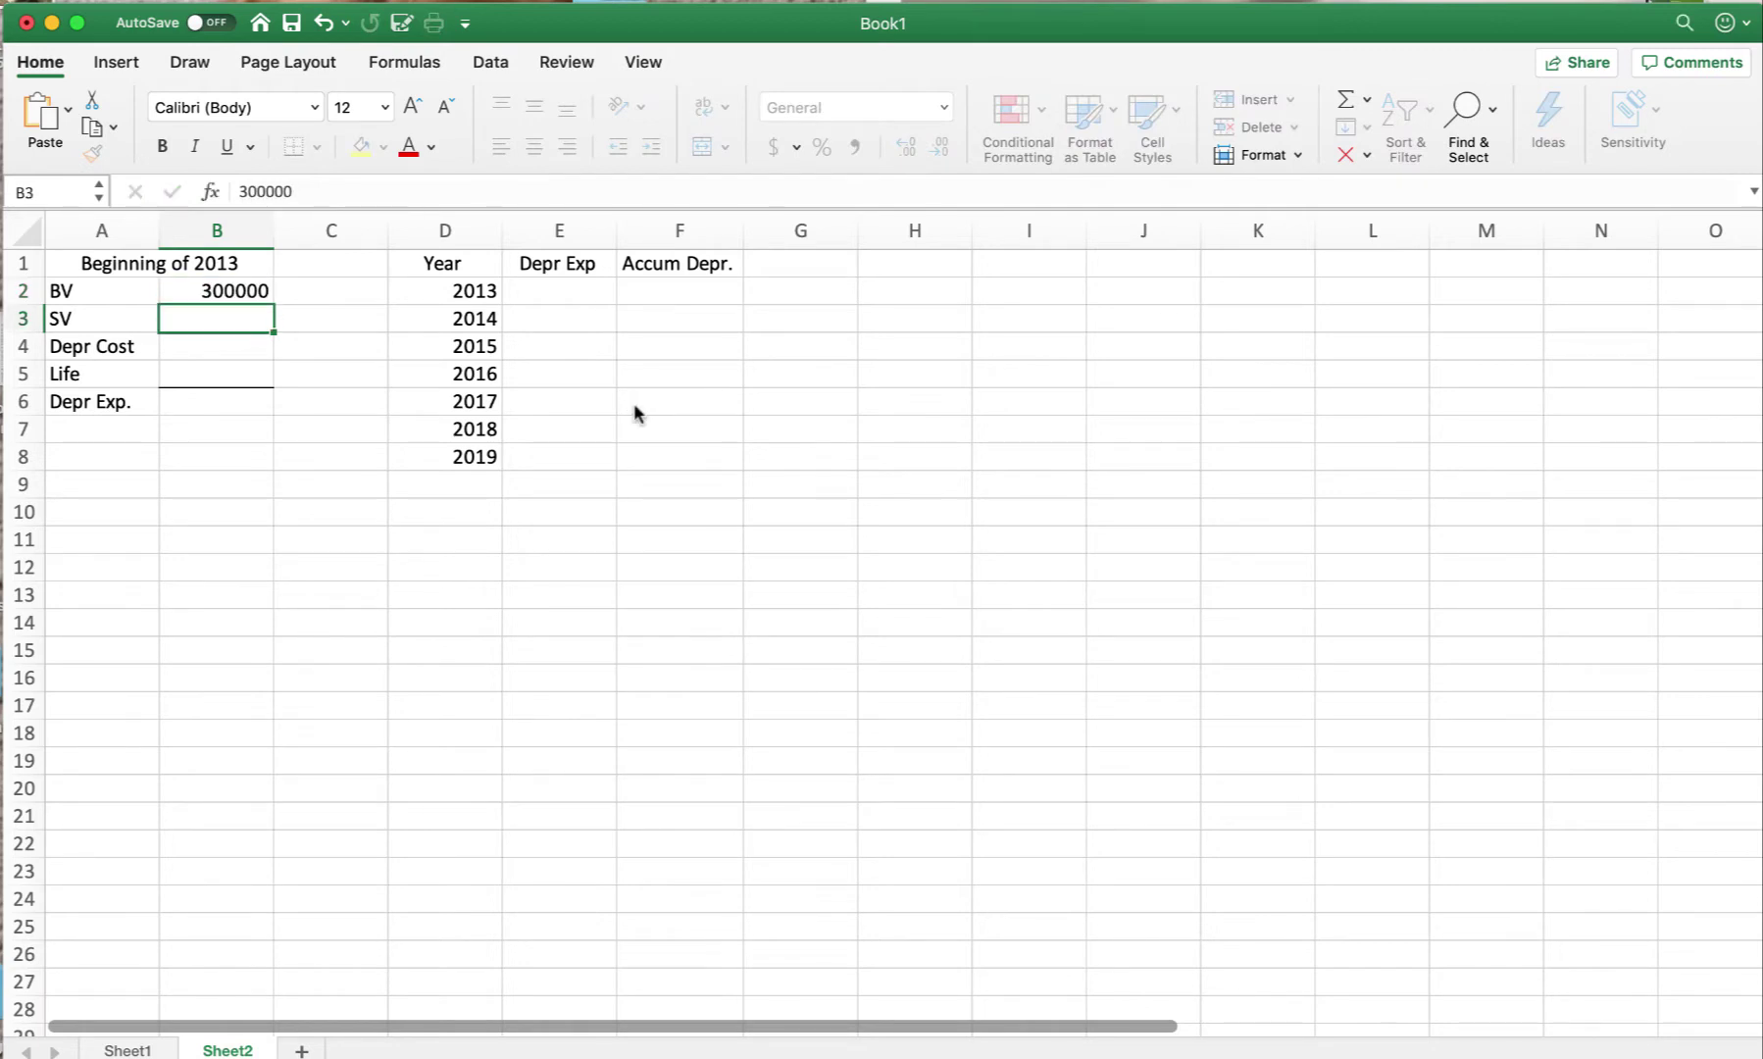
left_click(217, 234)
left_click(856, 146)
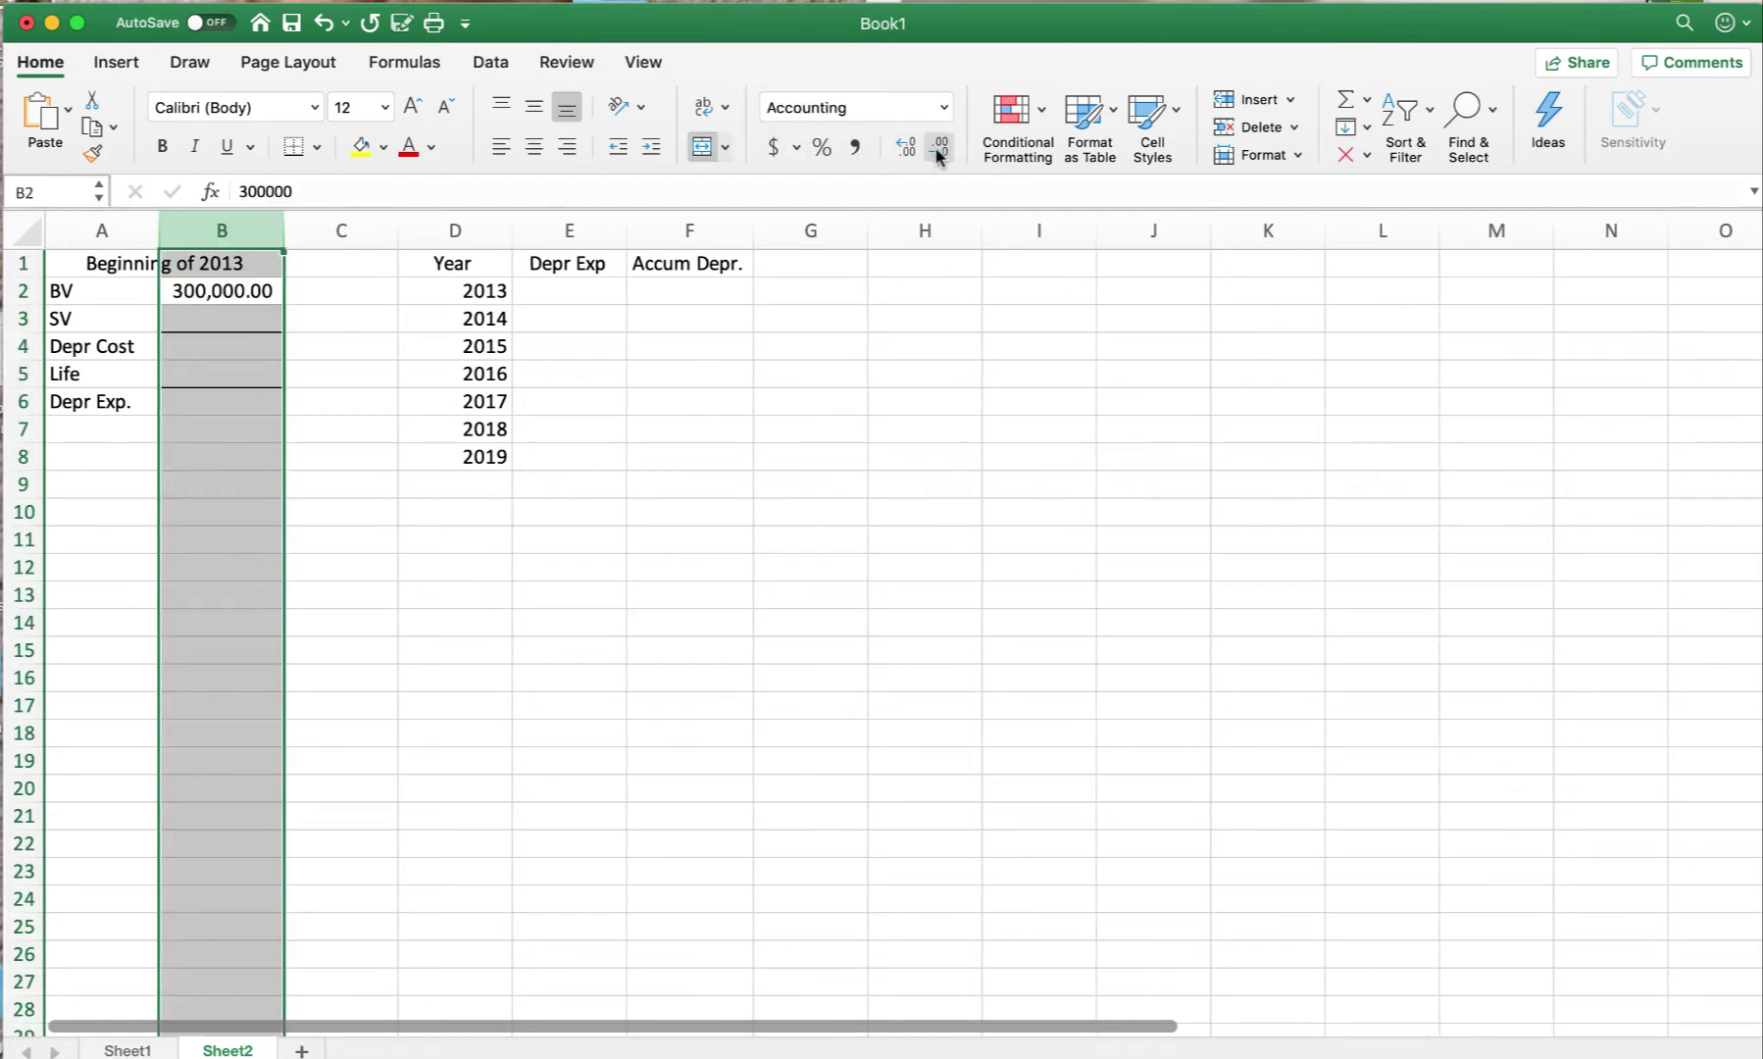
left_click(938, 146)
left_click(938, 146)
- Enter the 30,000 salvage value beside SV
left_click(252, 316)
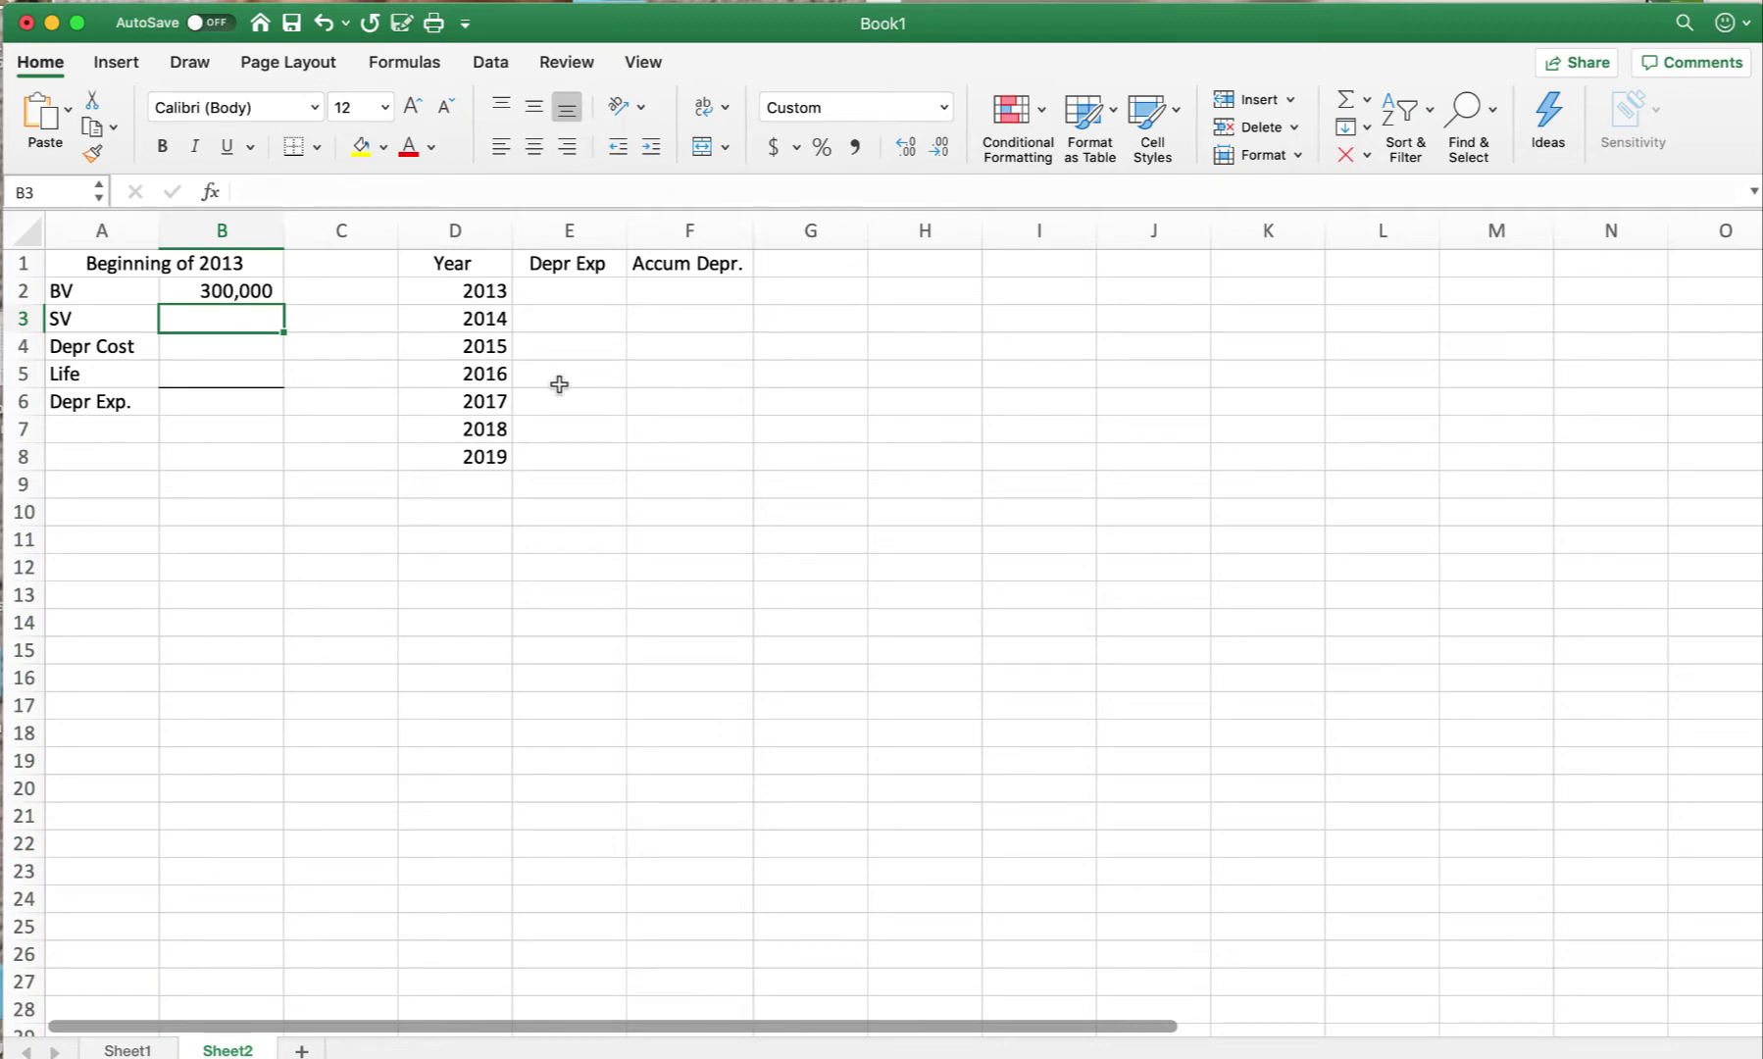
type("30,000")
key("Return")
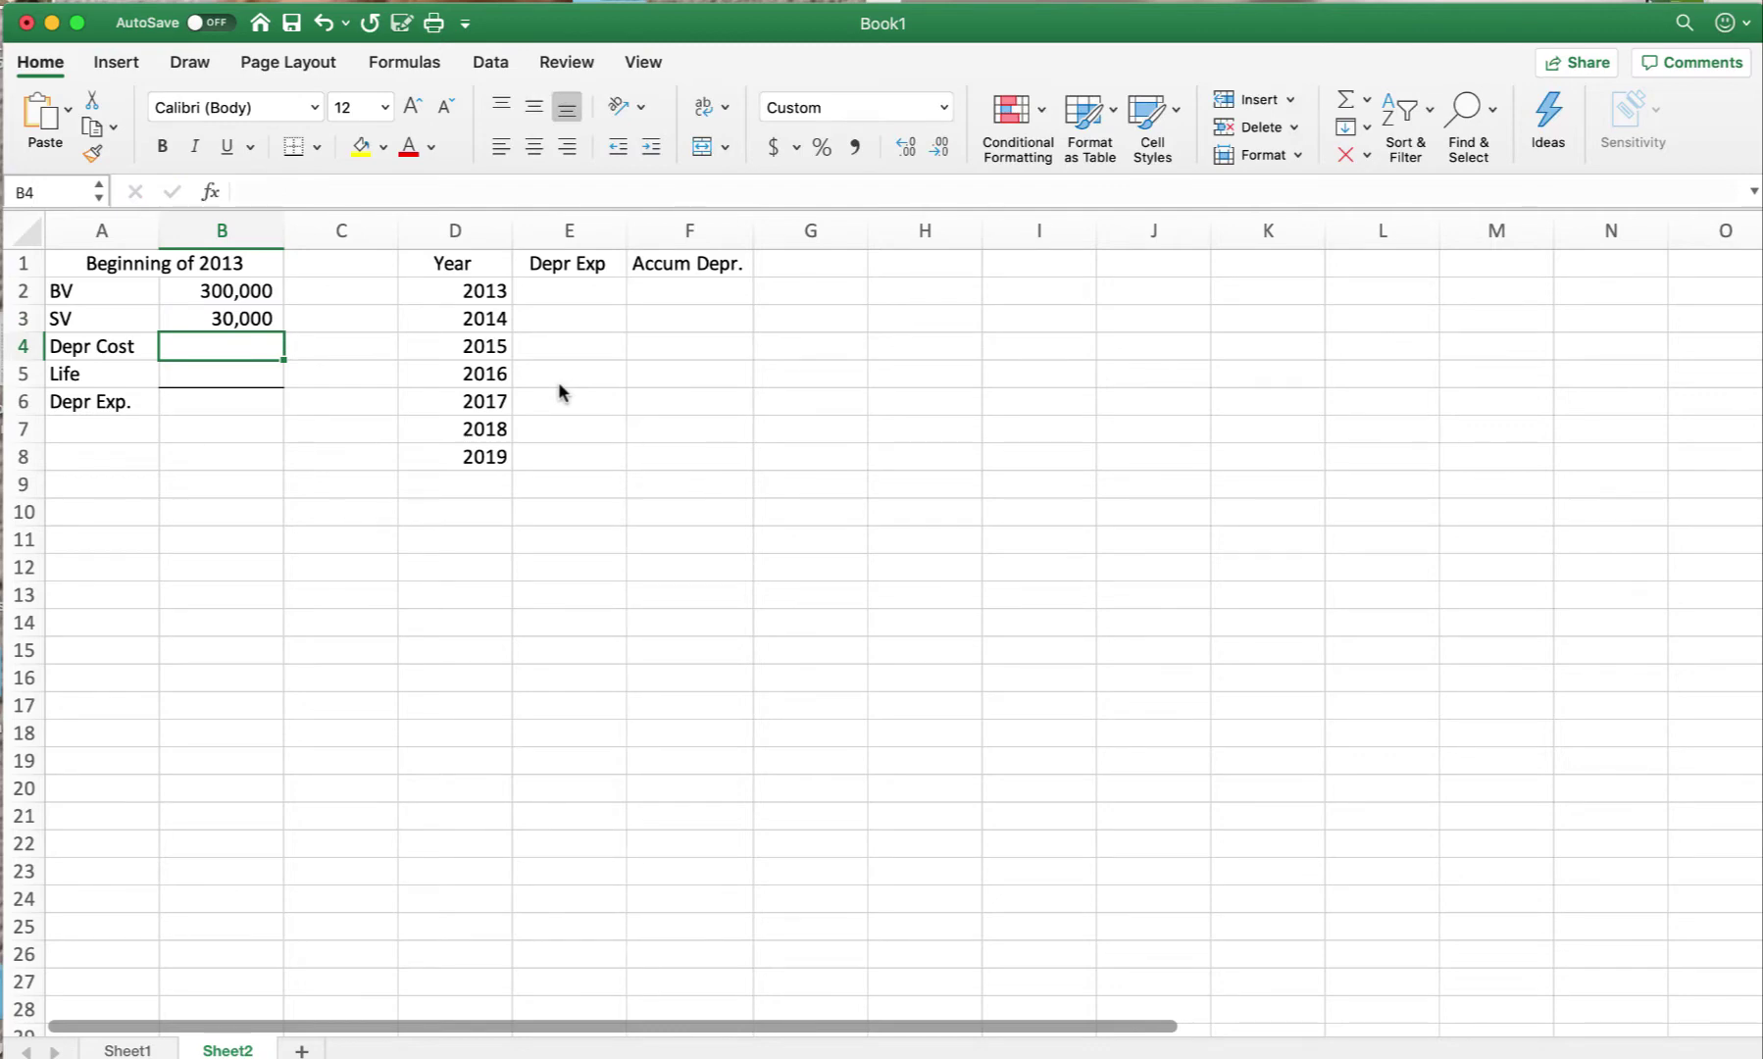
type("=")
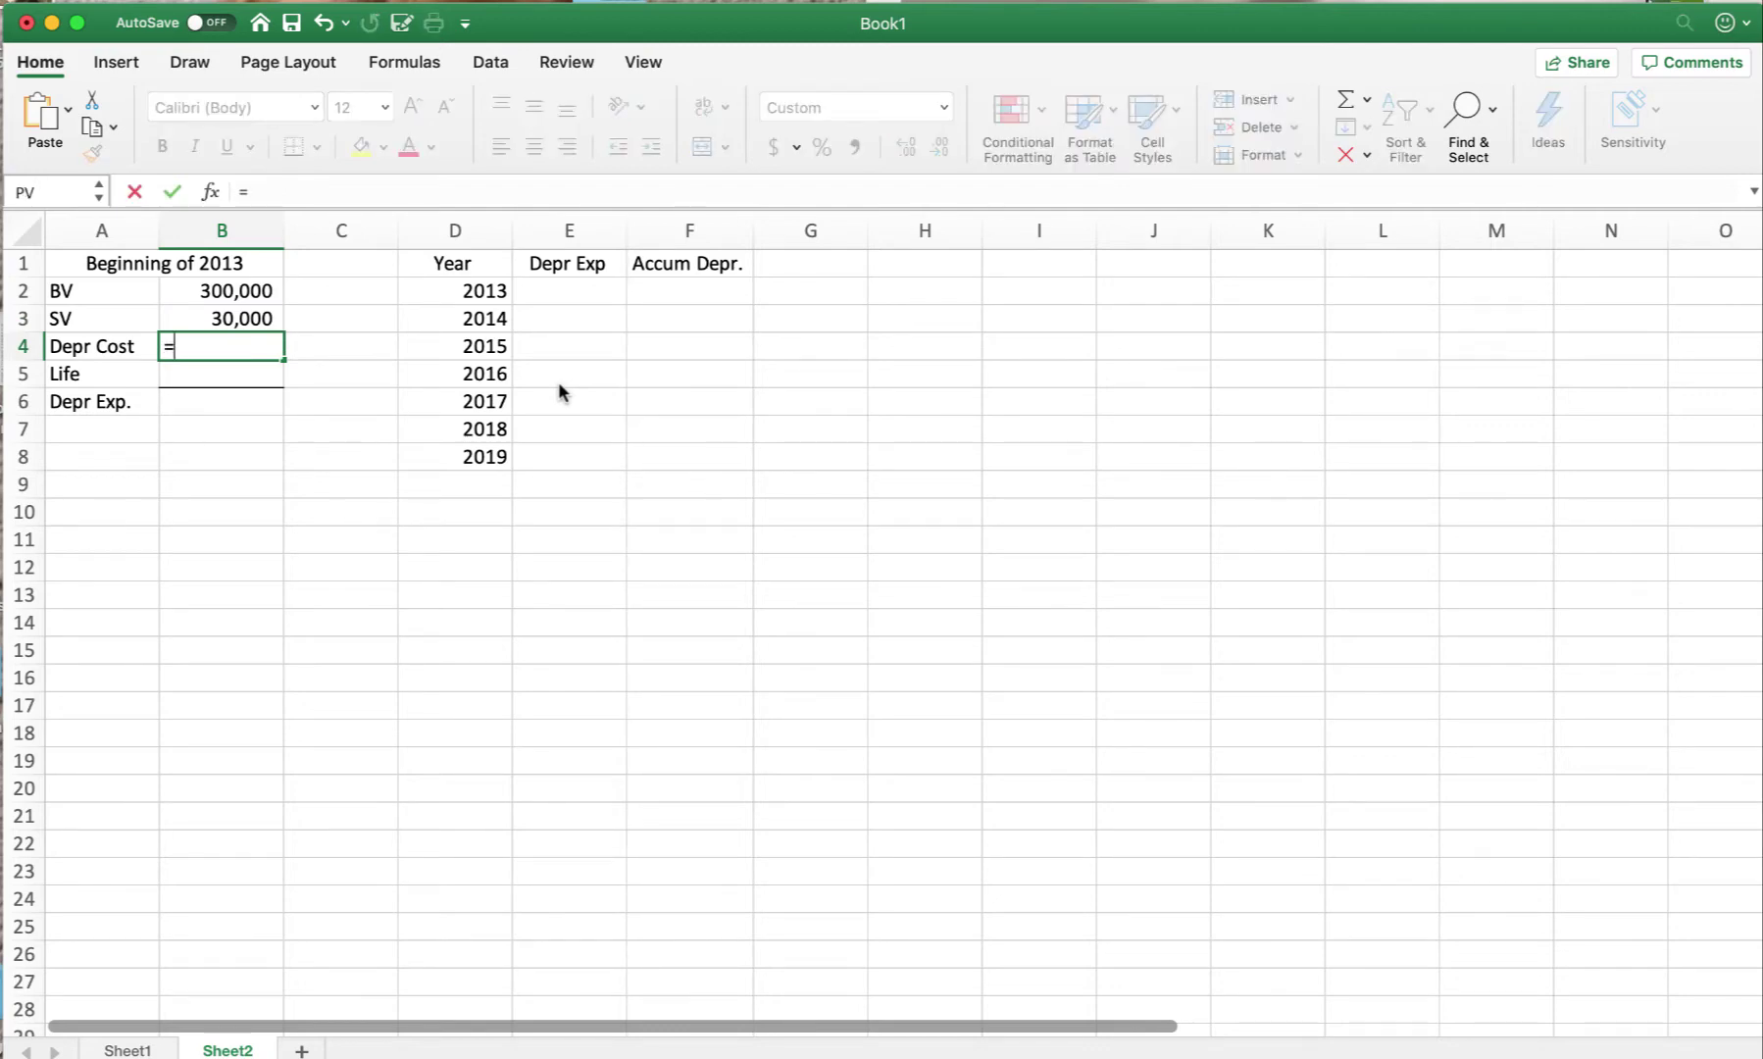
- Compute the 270,000 depreciable cost as =B2-B3 and enter a 6-year life
left_click(257, 290)
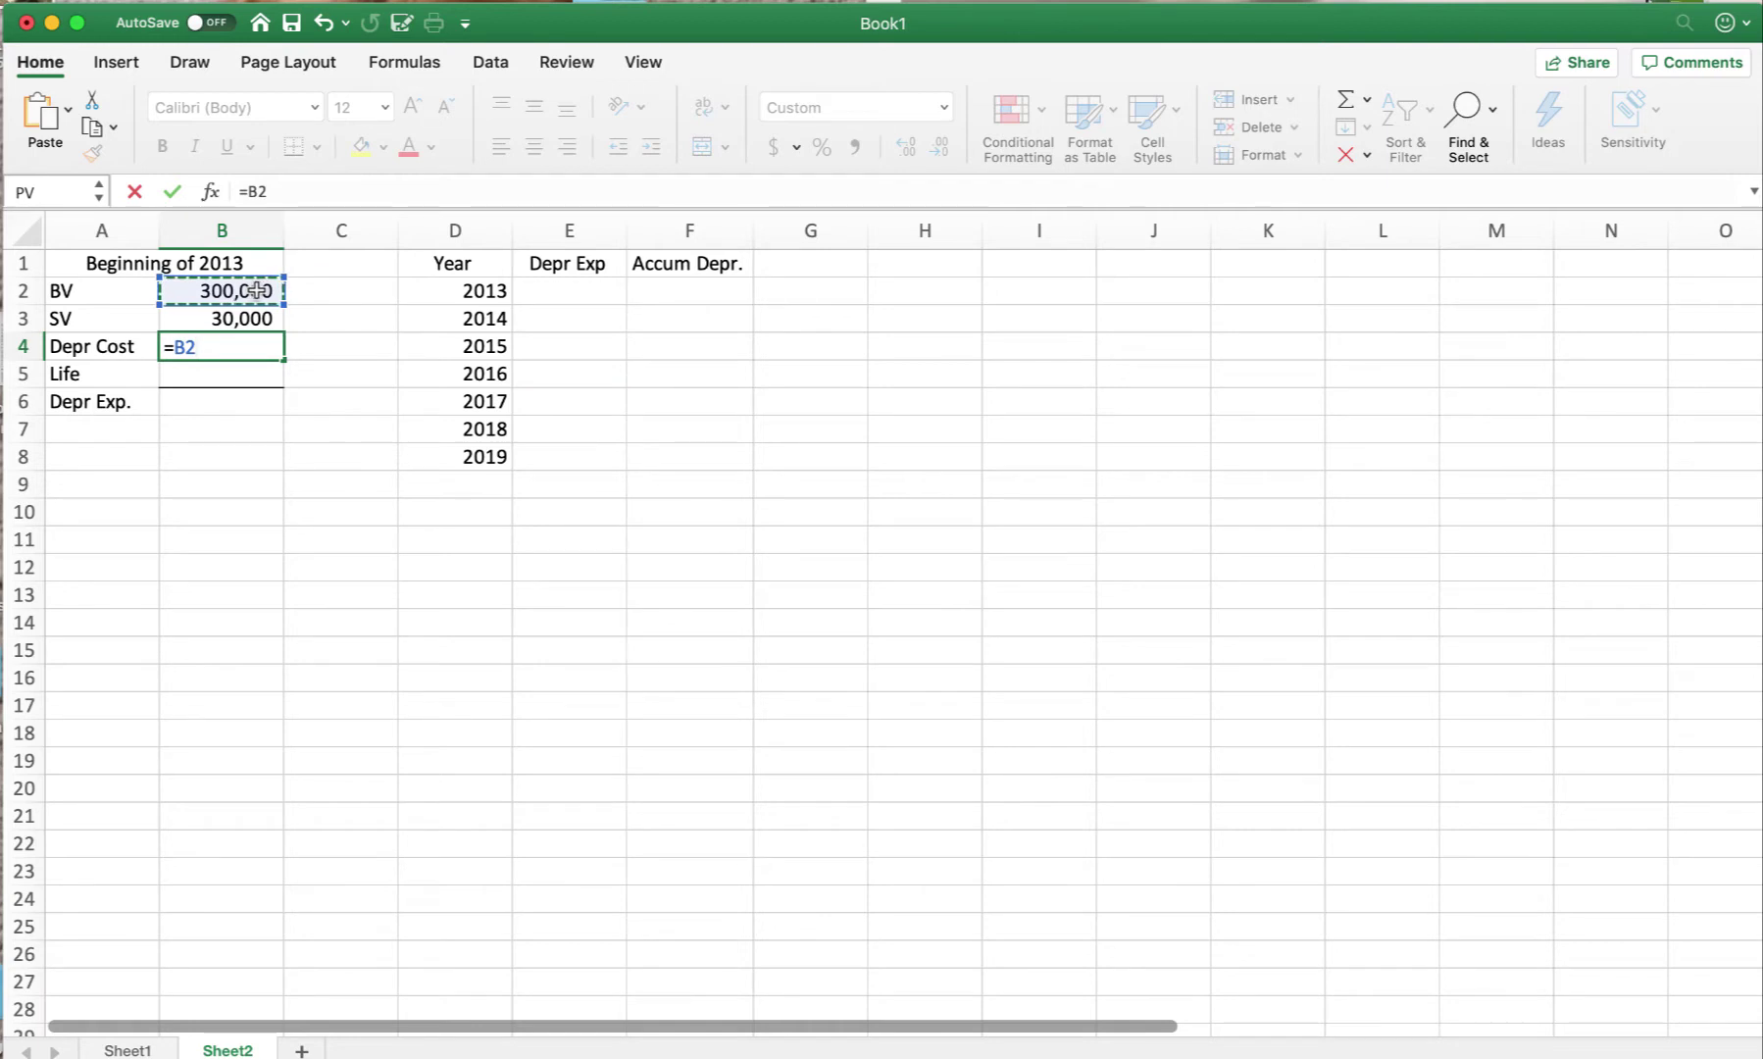
type("-")
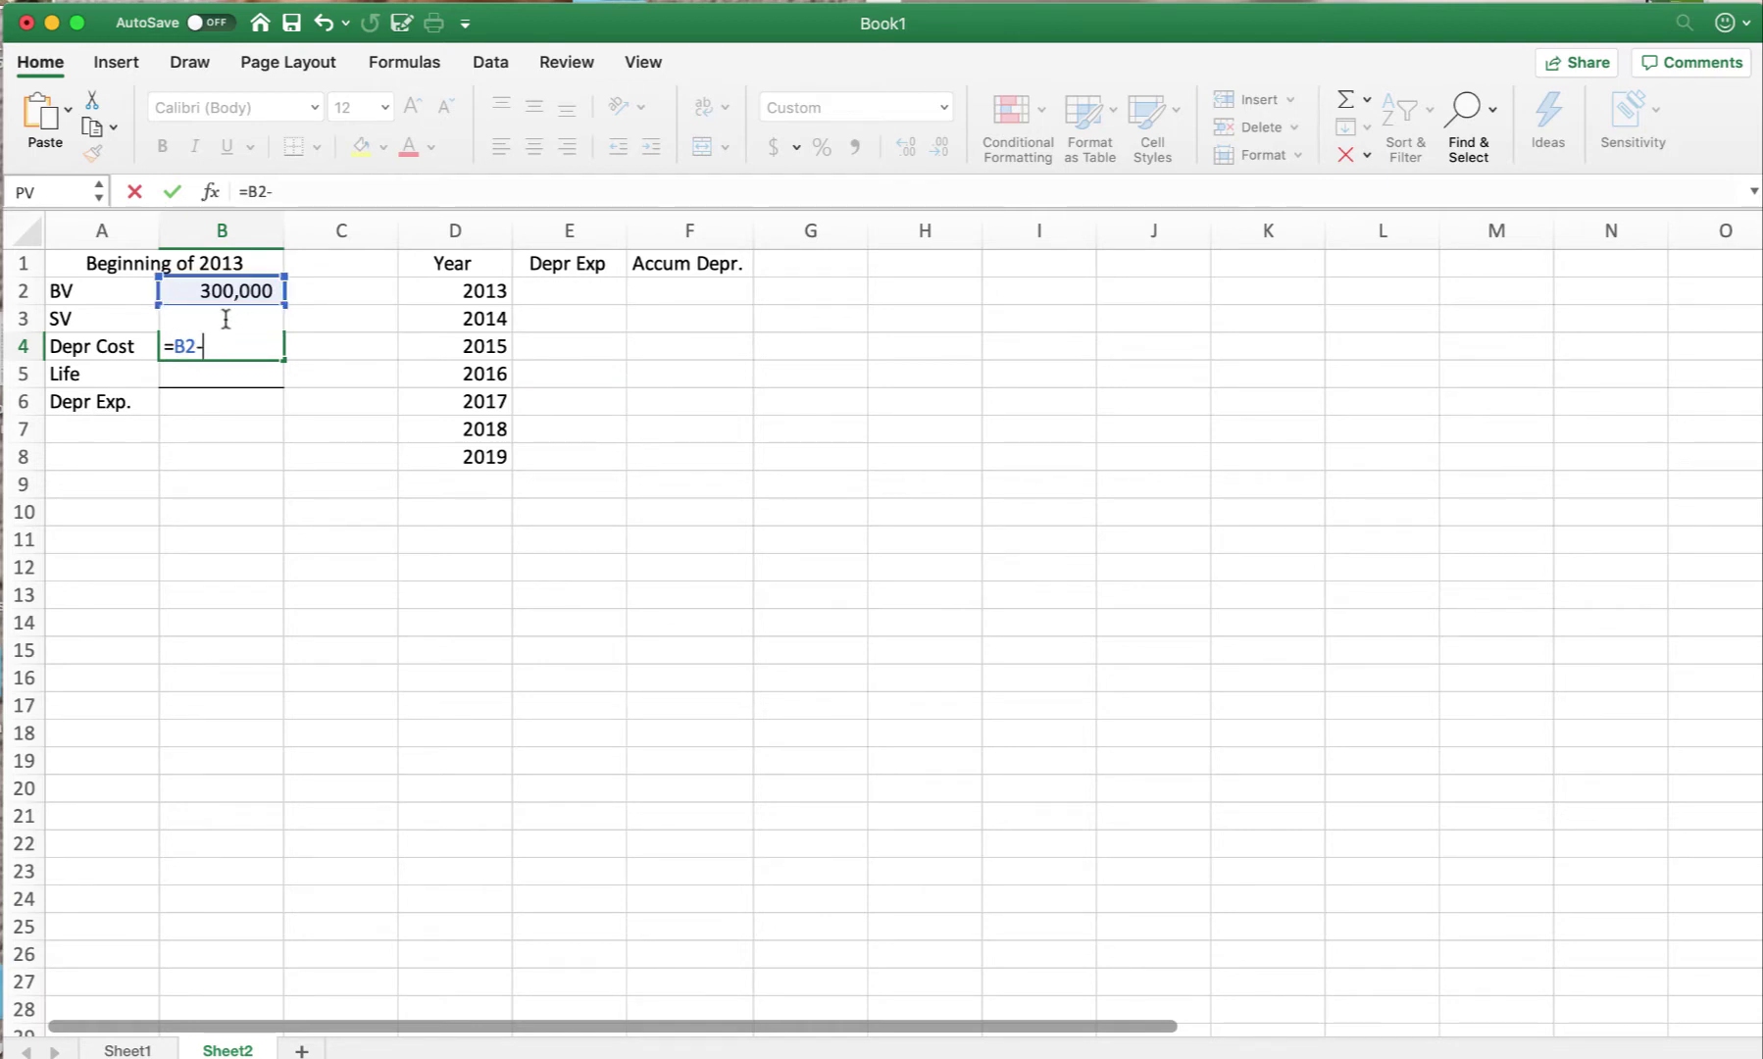
type("b3")
key("Return")
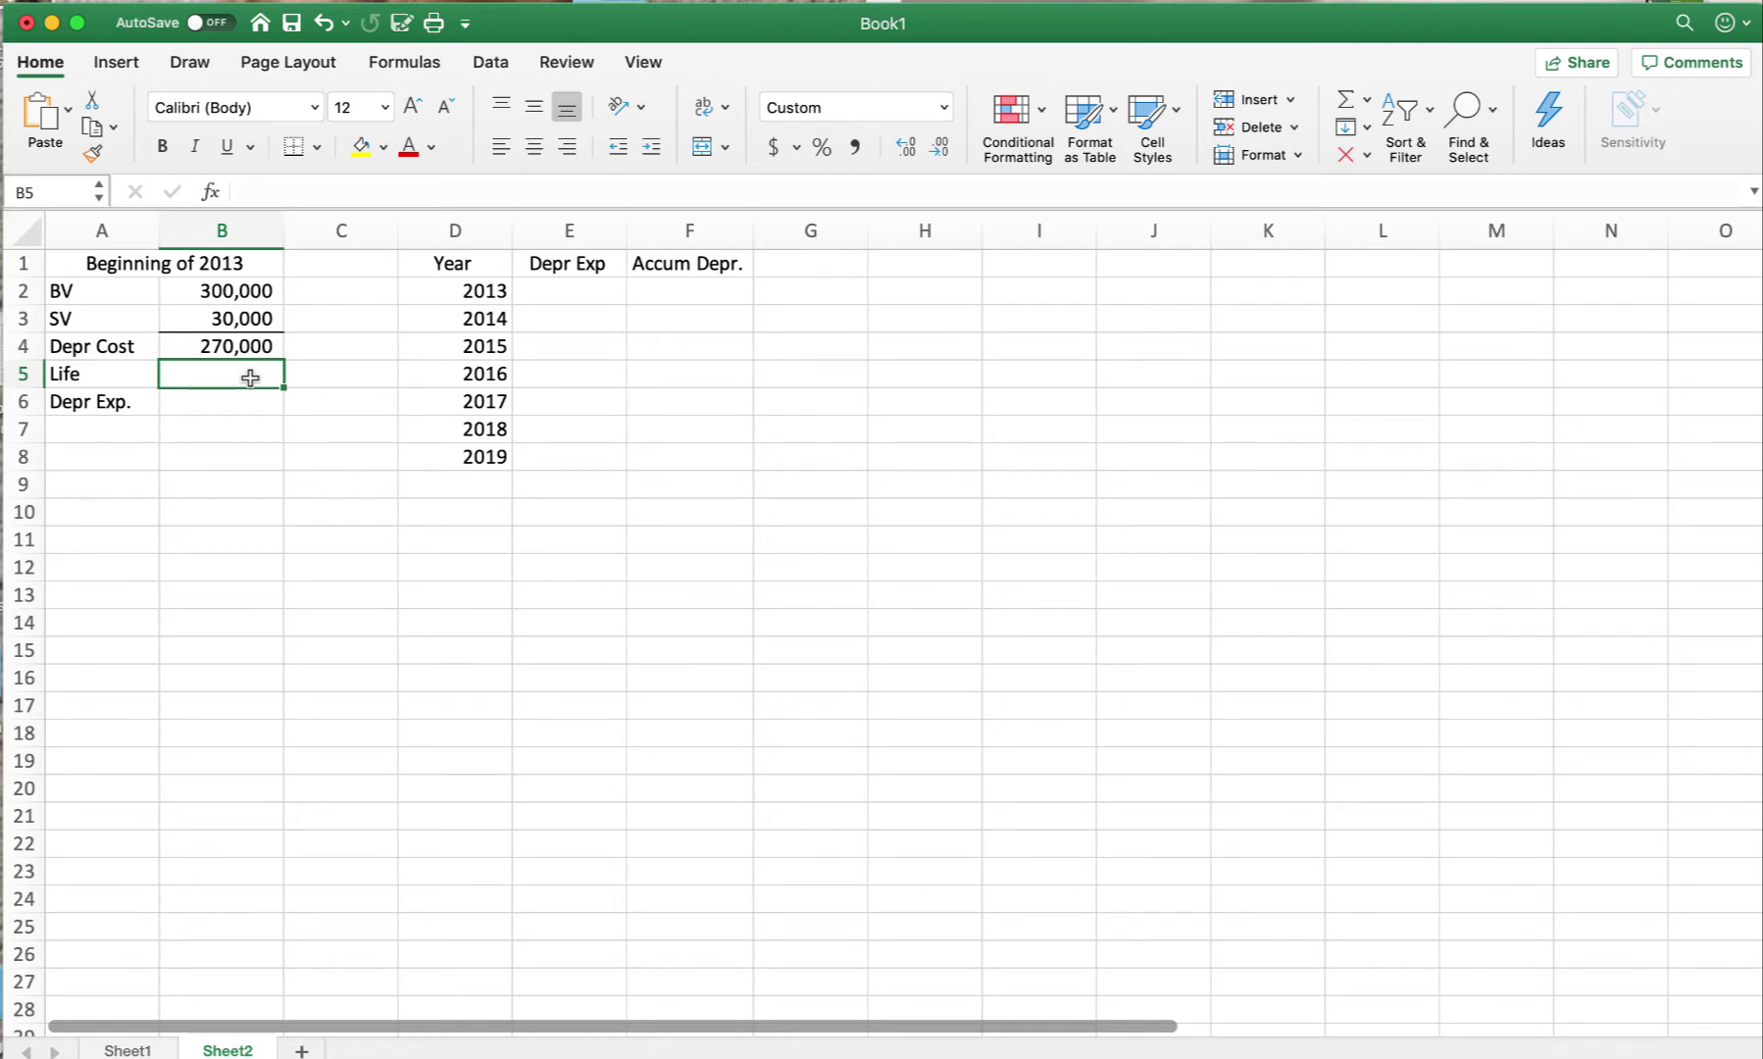
type("6")
key("Return")
- Compute the 45,000 annual depreciation expense as =B4/B5
type("=")
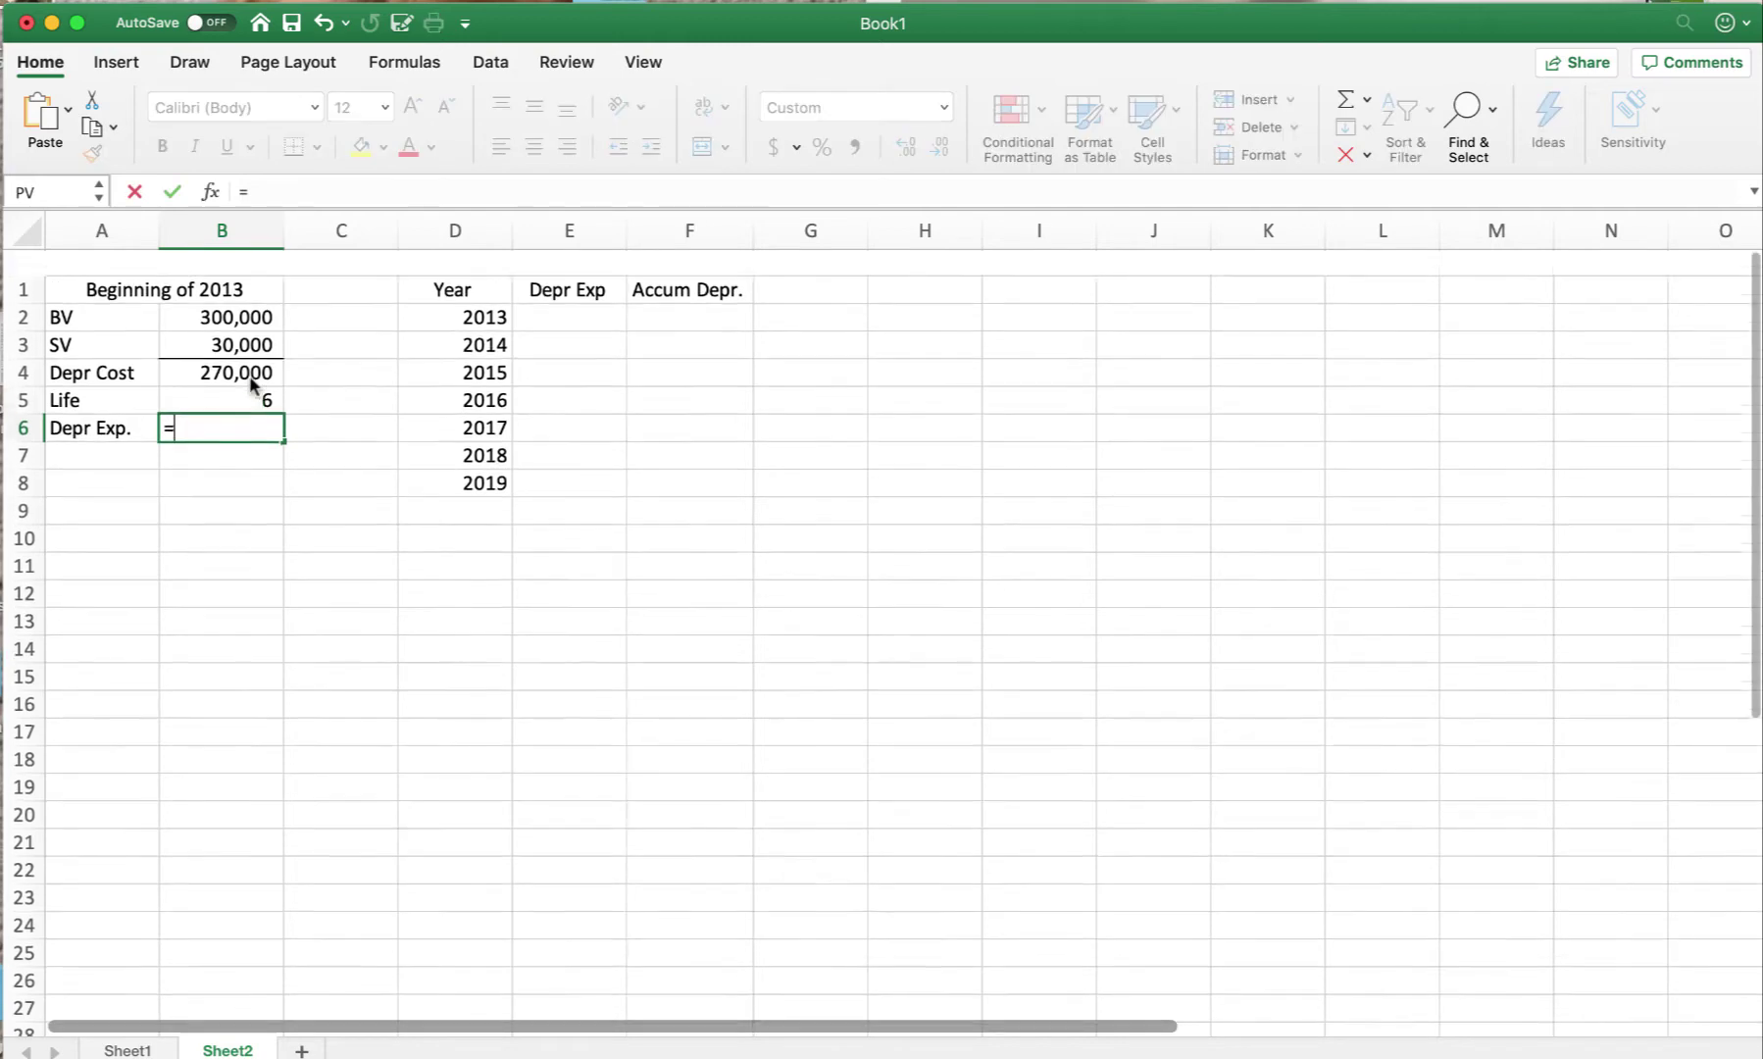
left_click(238, 351)
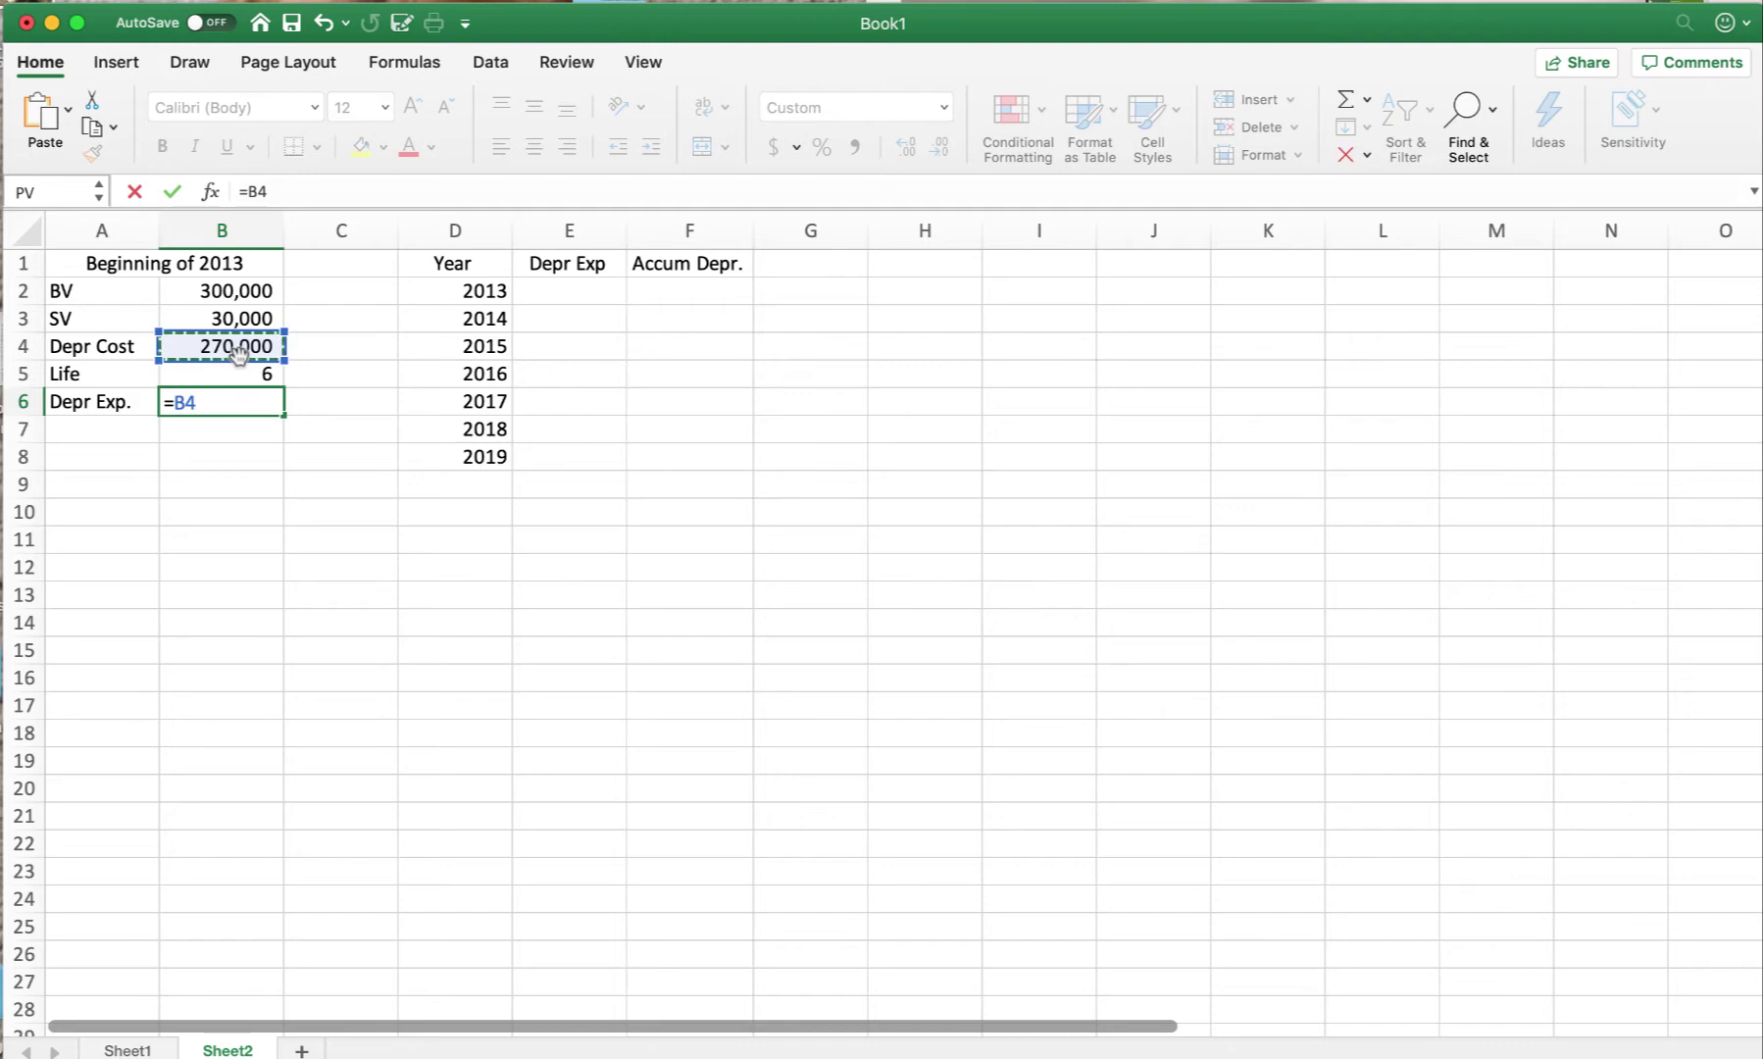
type("/b")
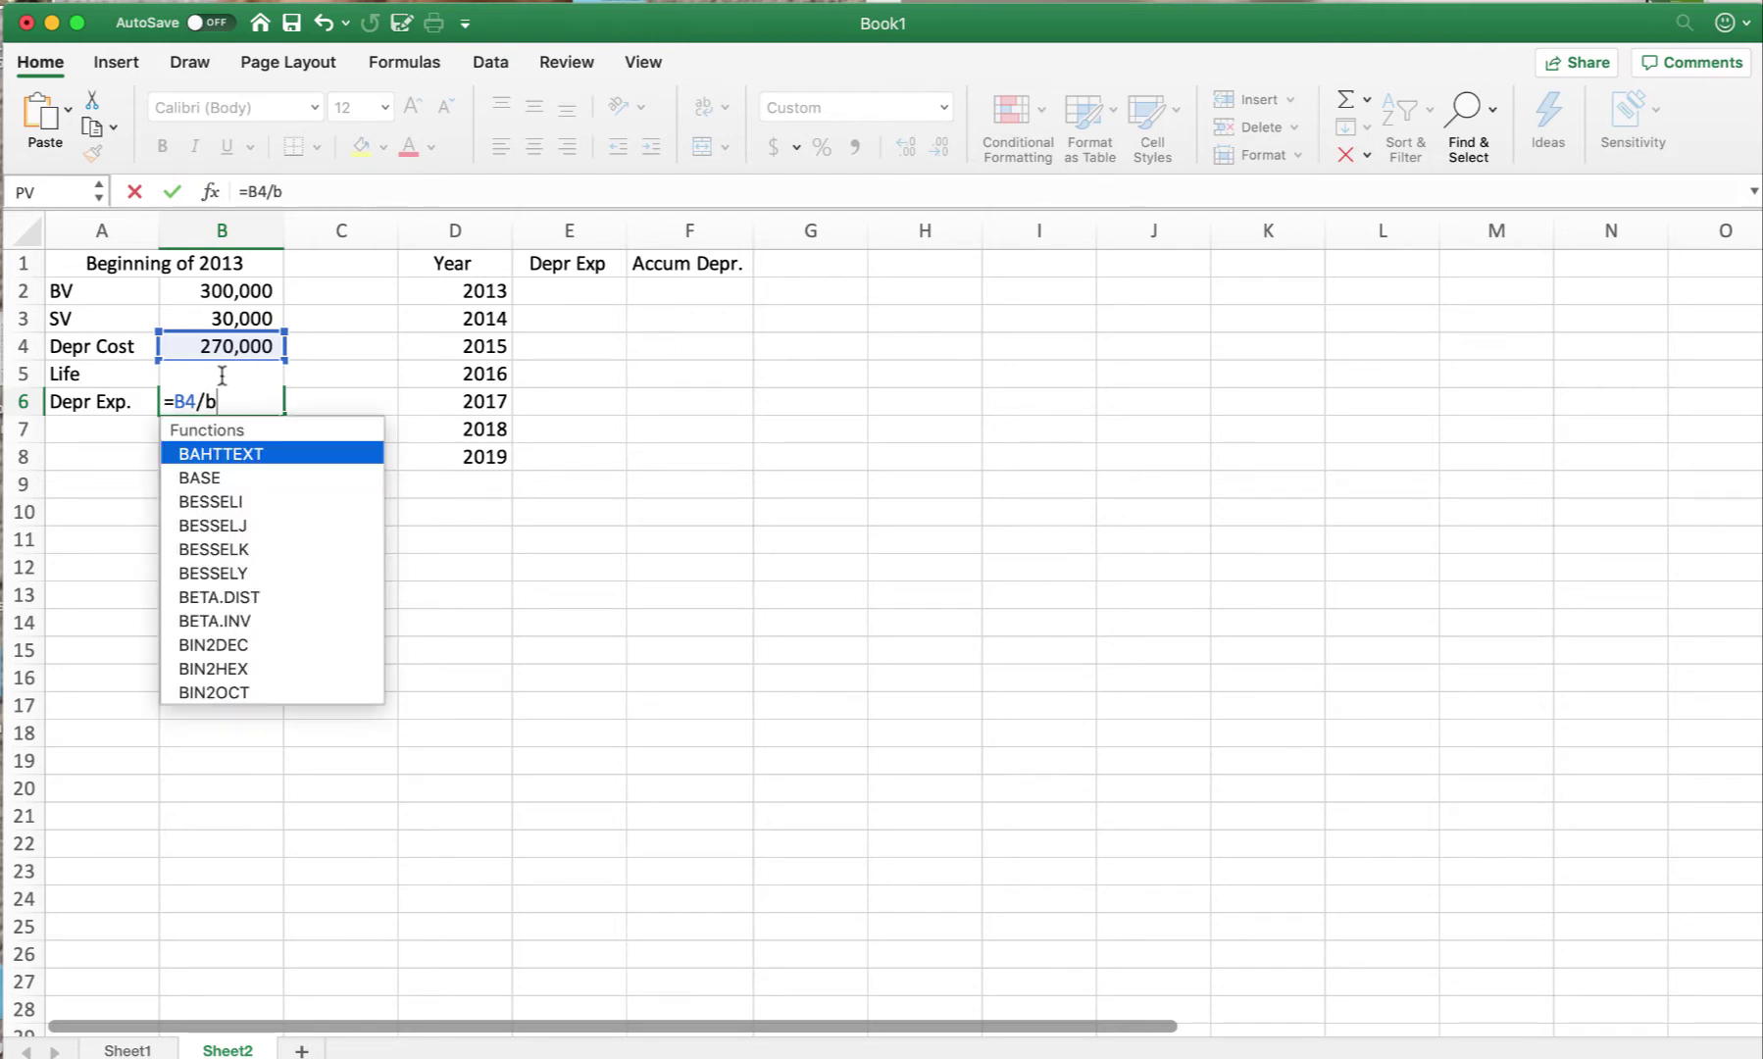
type("5")
key("Return")
scroll(225, 382, "down", 2)
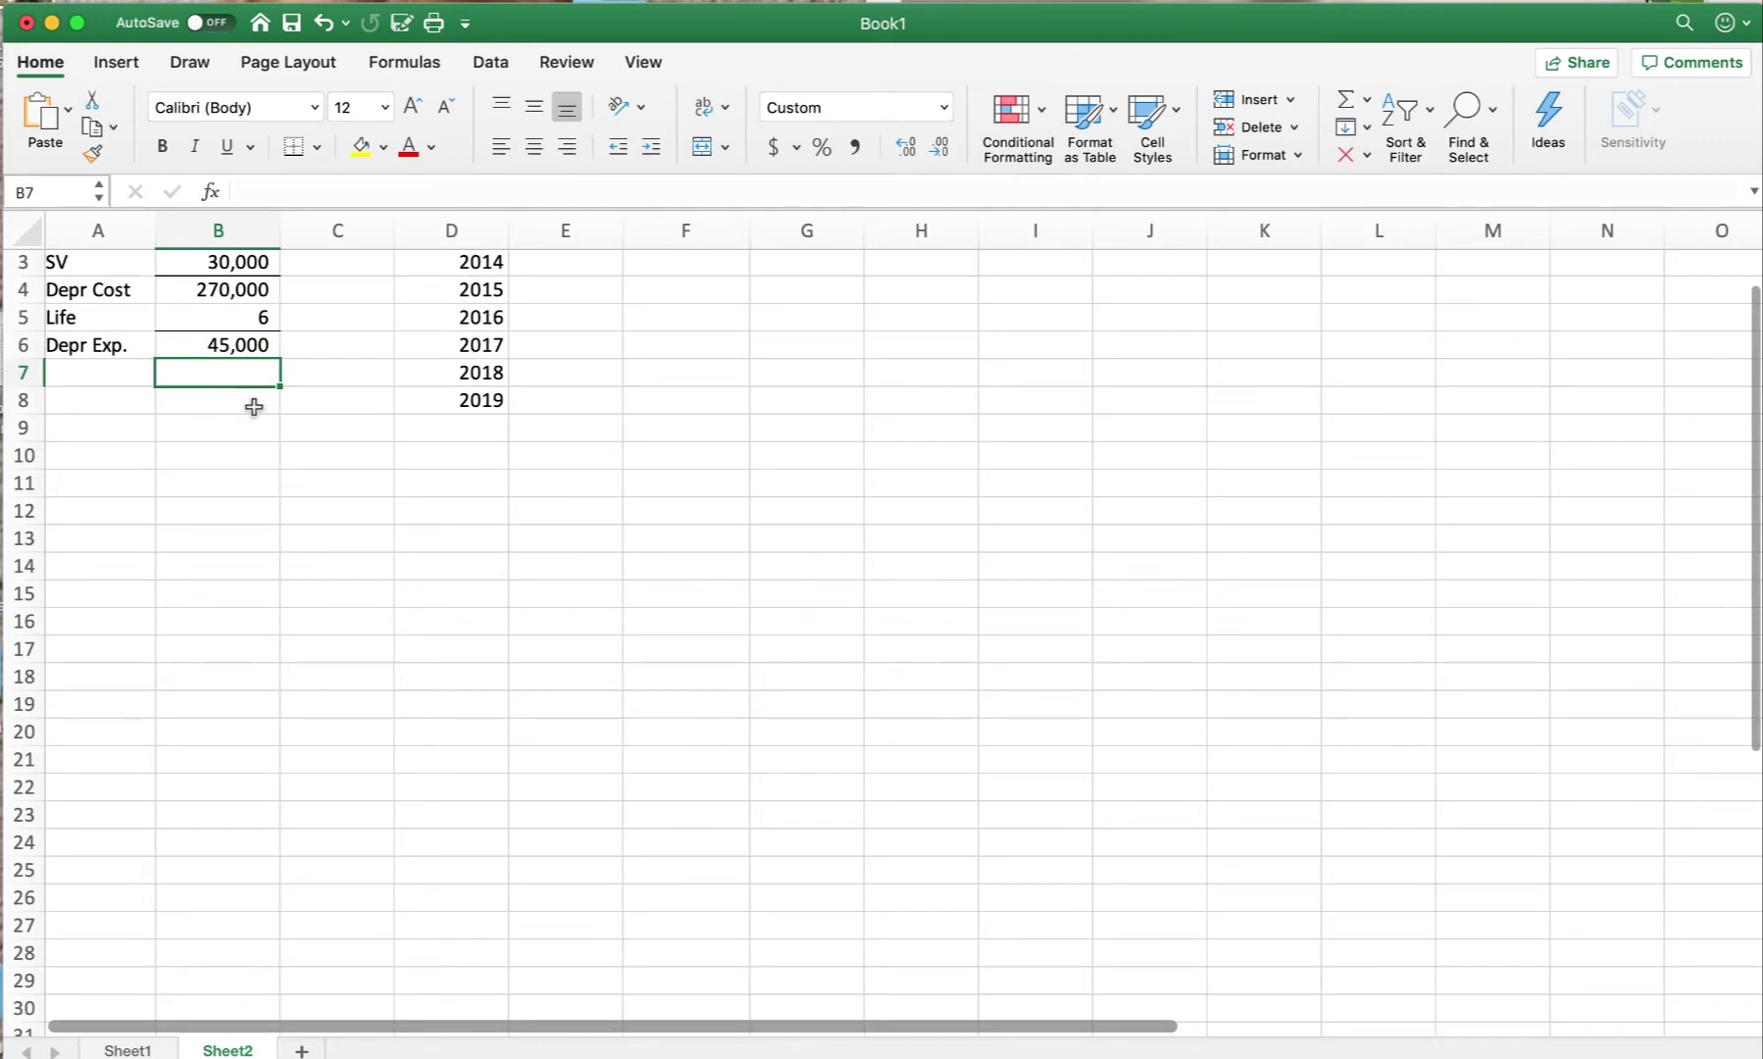
scroll(254, 407, "up", 2)
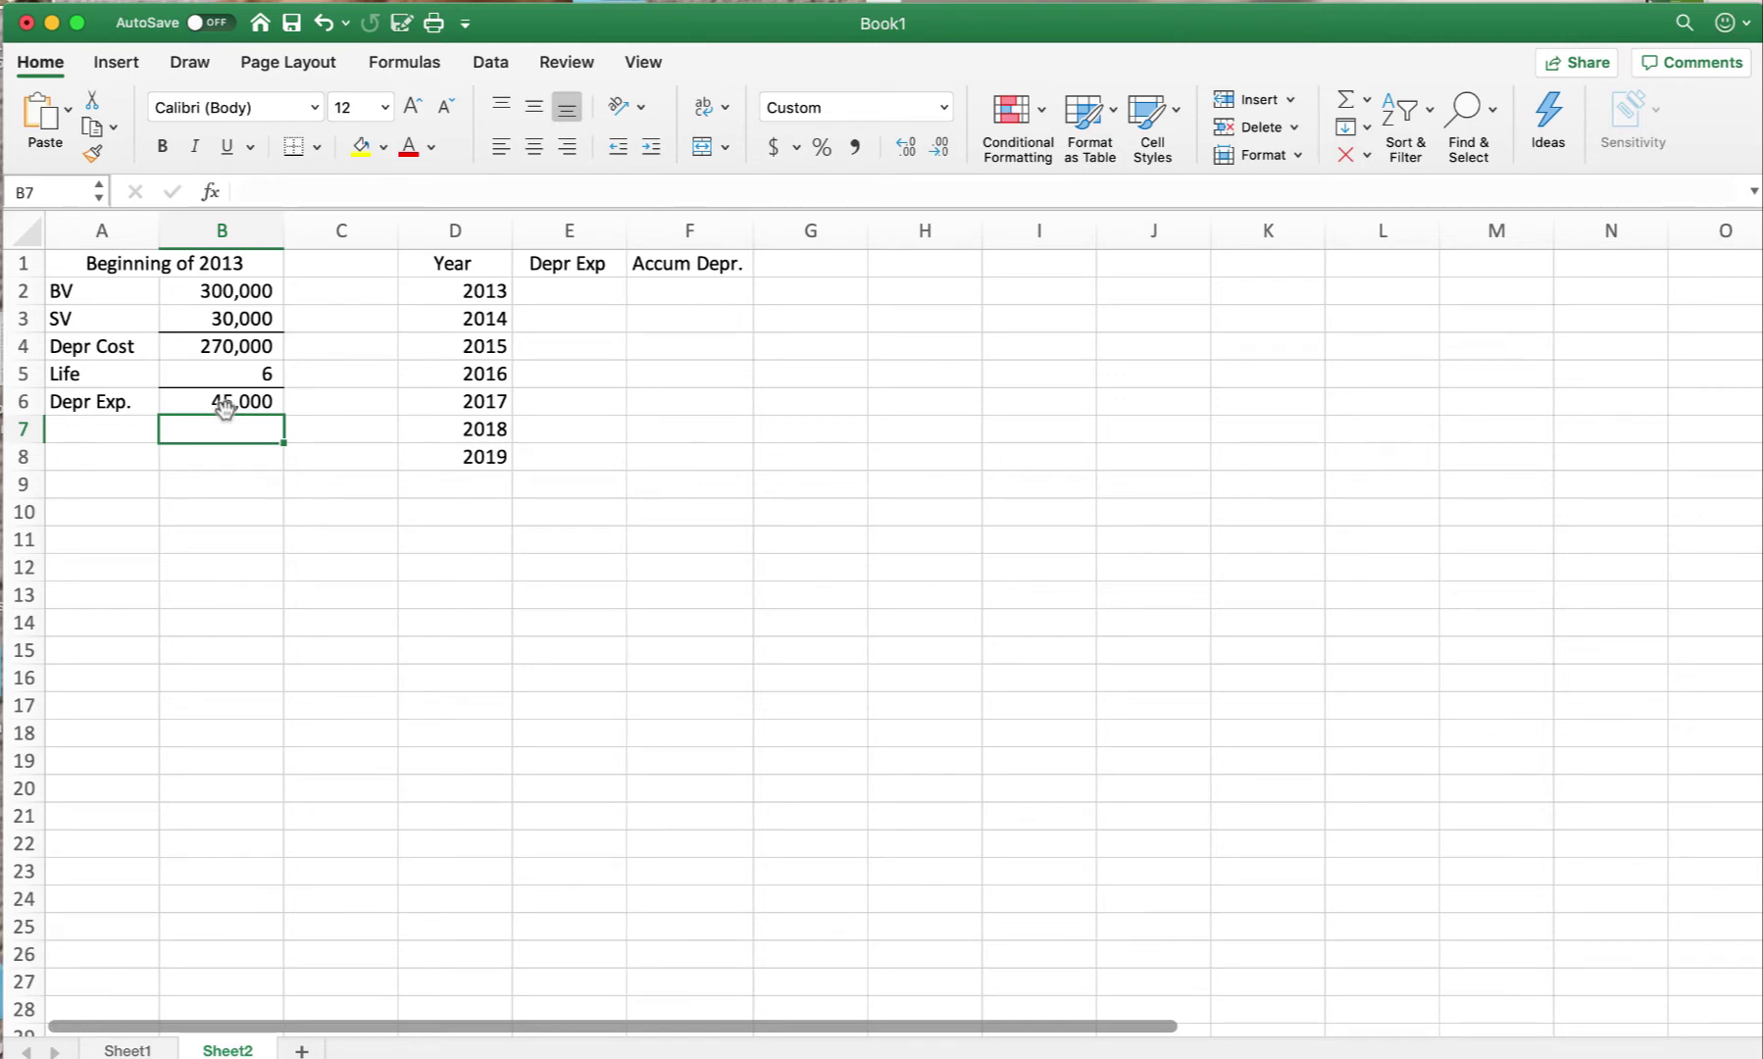
- Link the 2013 depreciation expense to the 45,000 annual figure and fill it down
left_click(585, 295)
type("=")
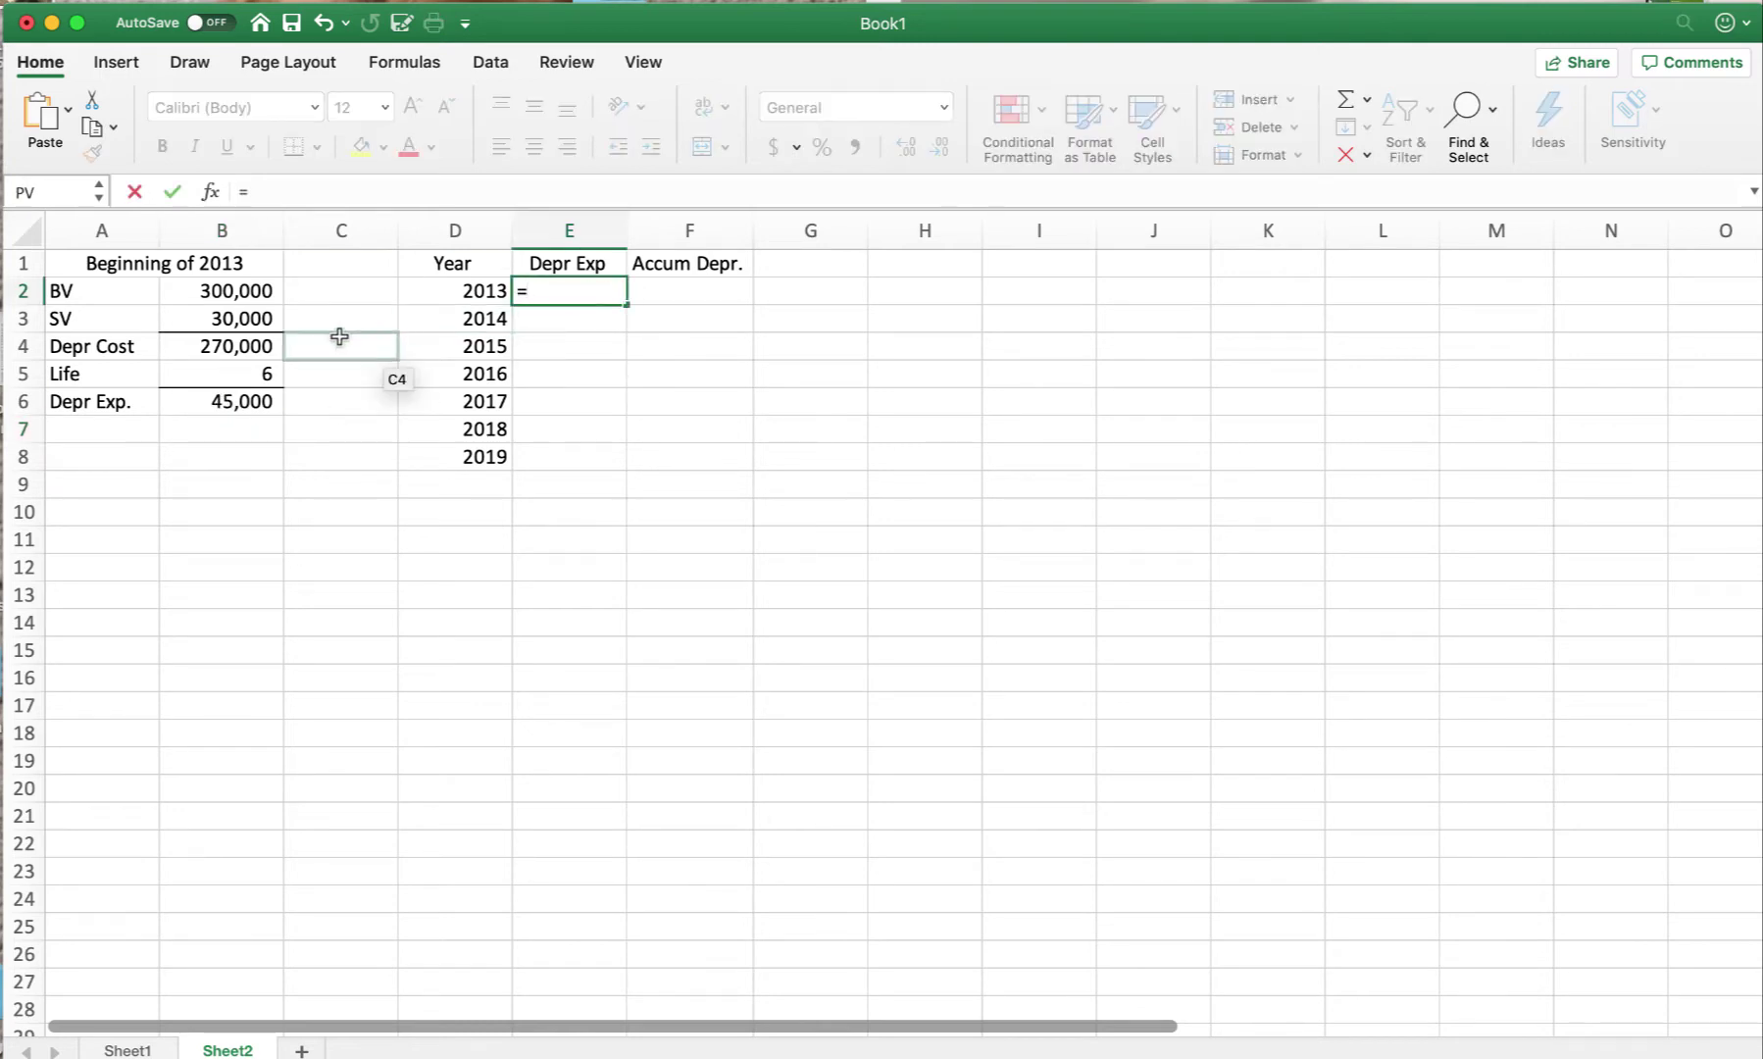
left_click(250, 402)
key("Return")
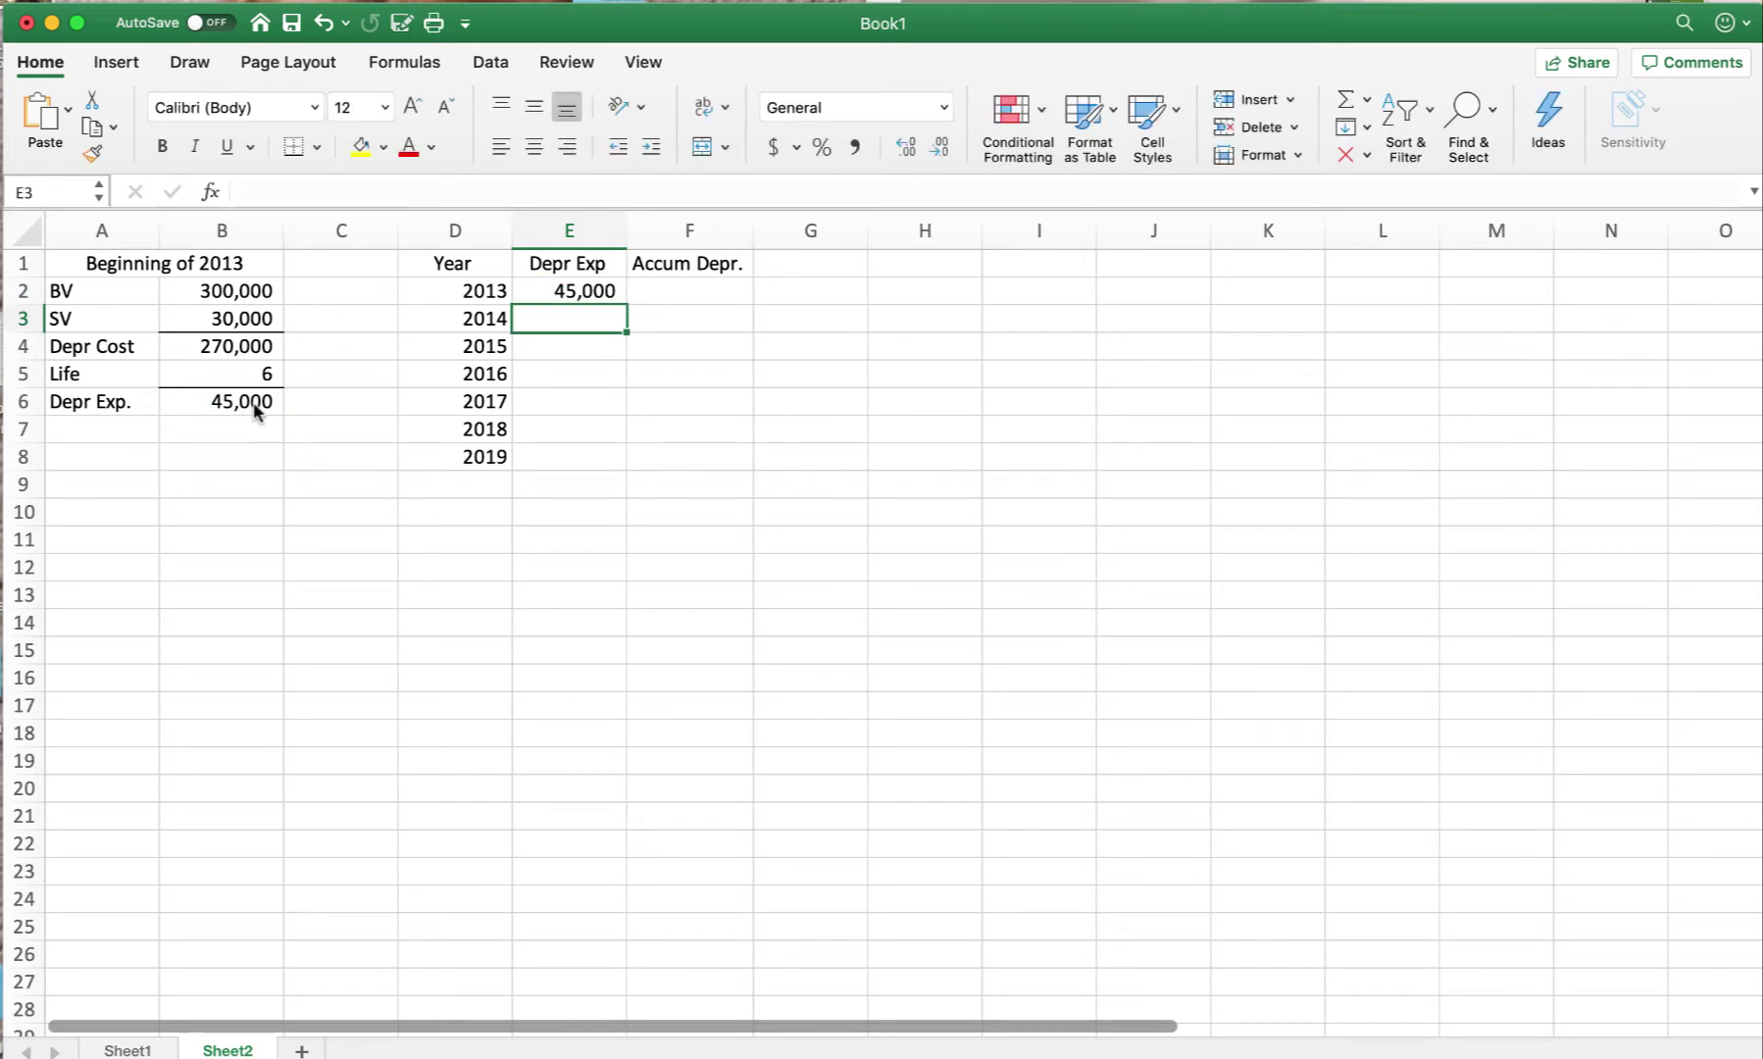
left_click(601, 297)
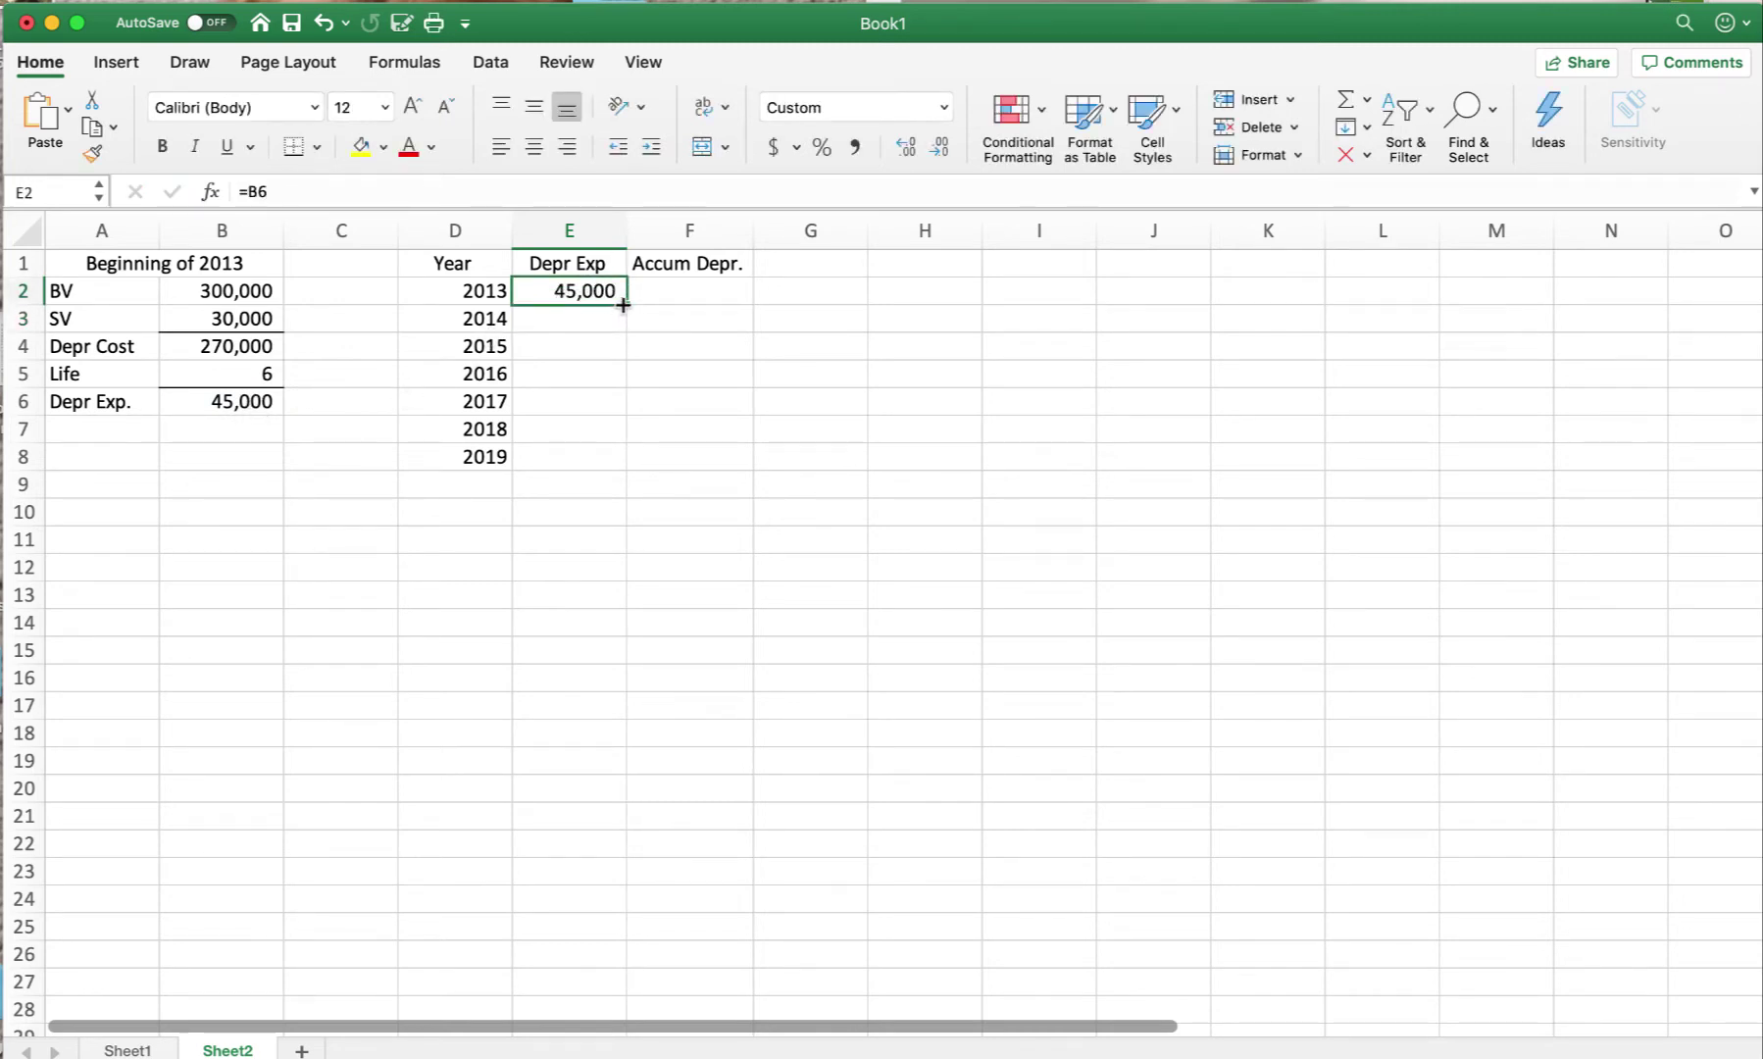
left_click_drag(627, 305, 625, 373)
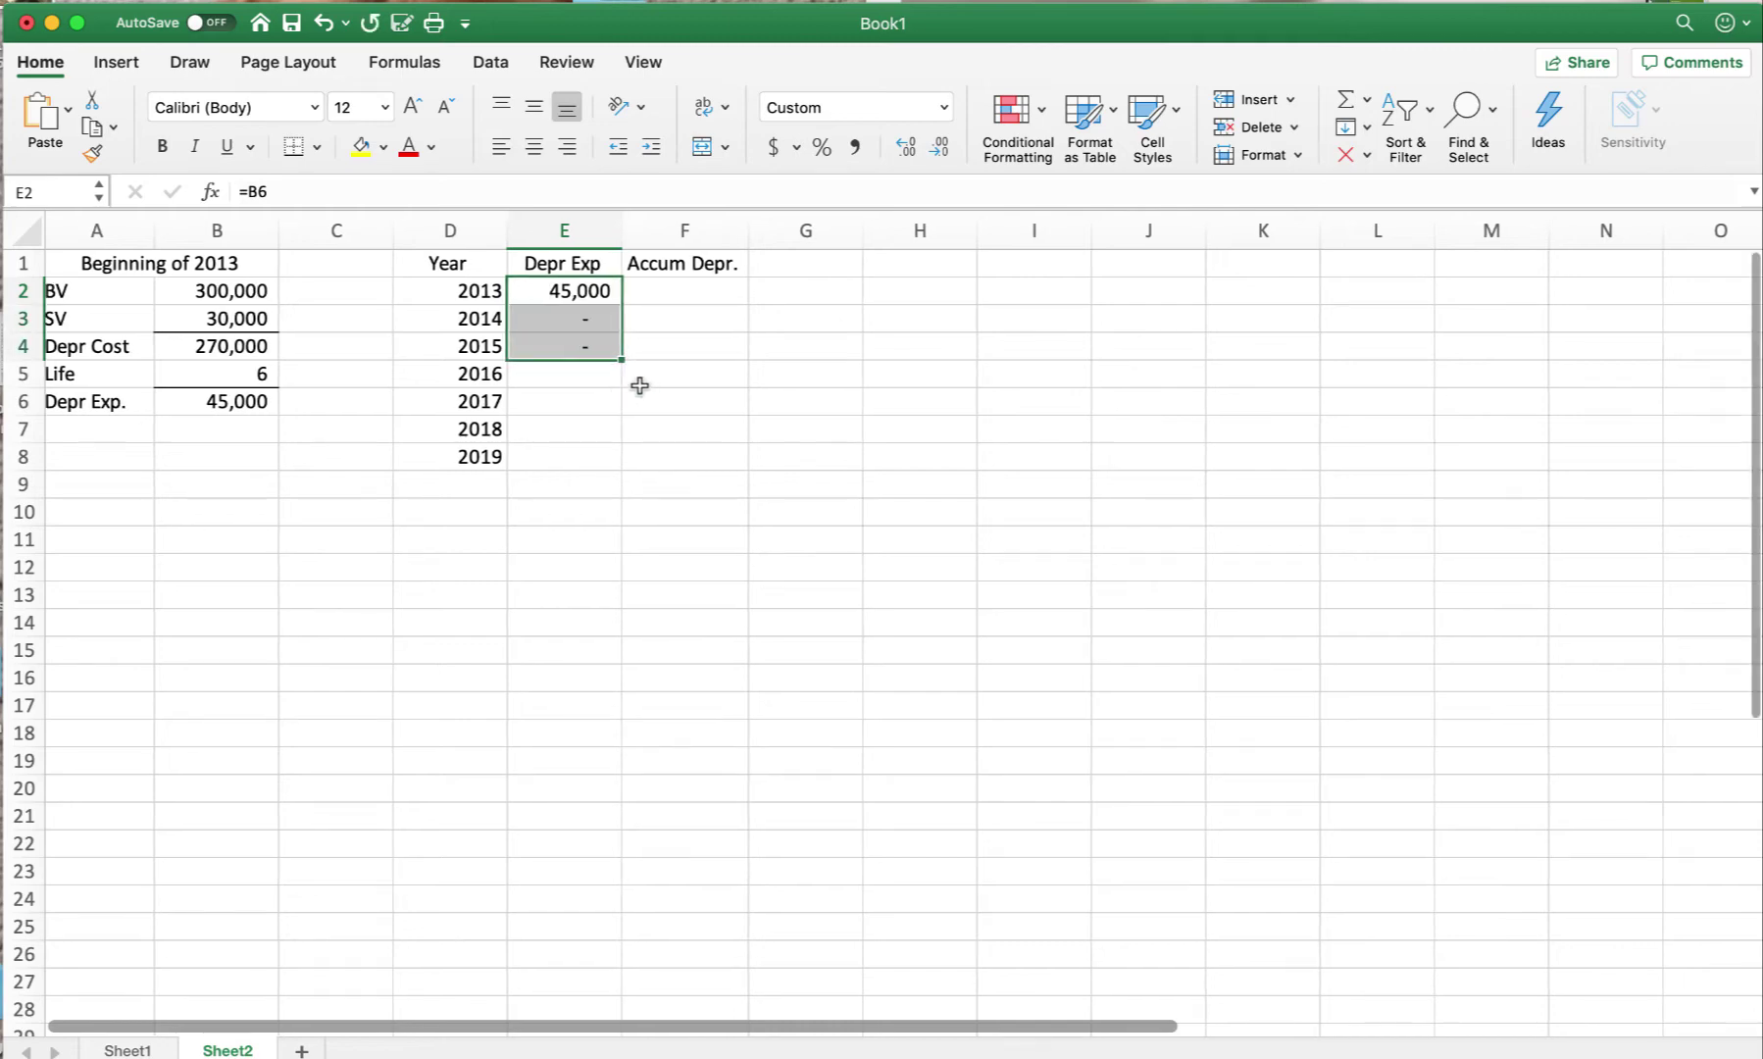
- Replace it with a fixed 45,000 for 2013 and 2014, clearing the 2015 entry
left_click(594, 296)
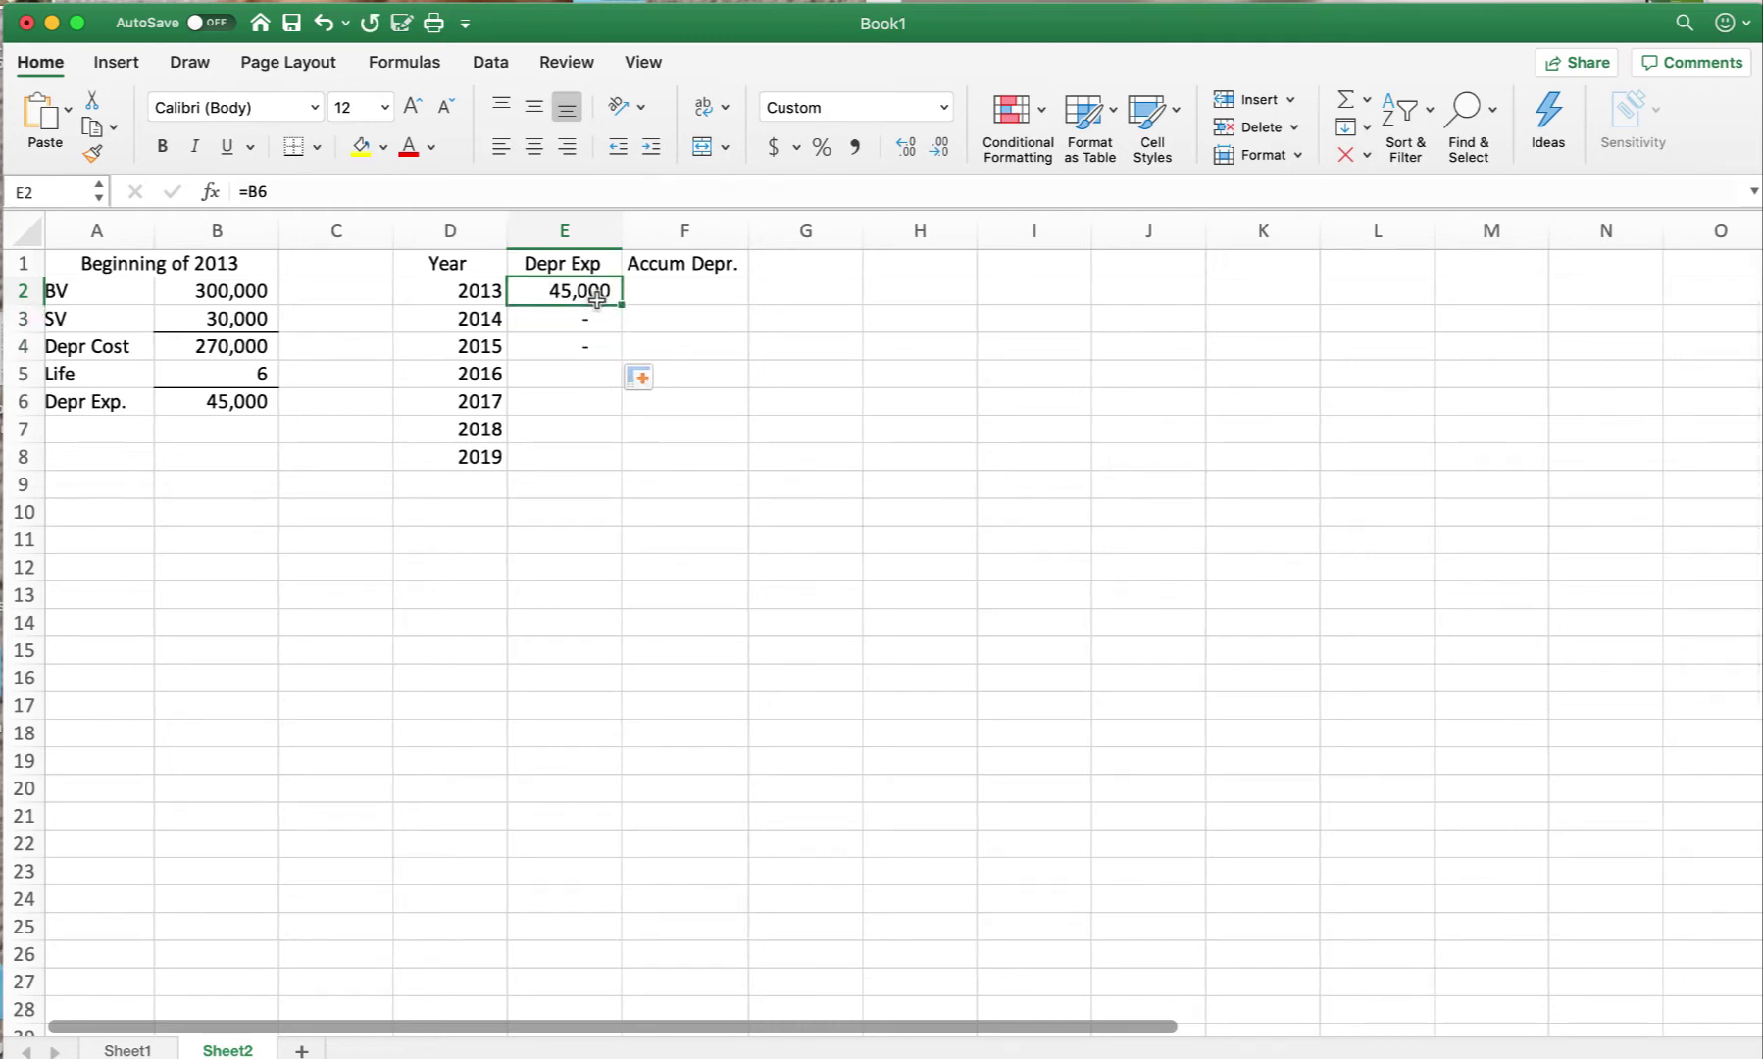
type("45,")
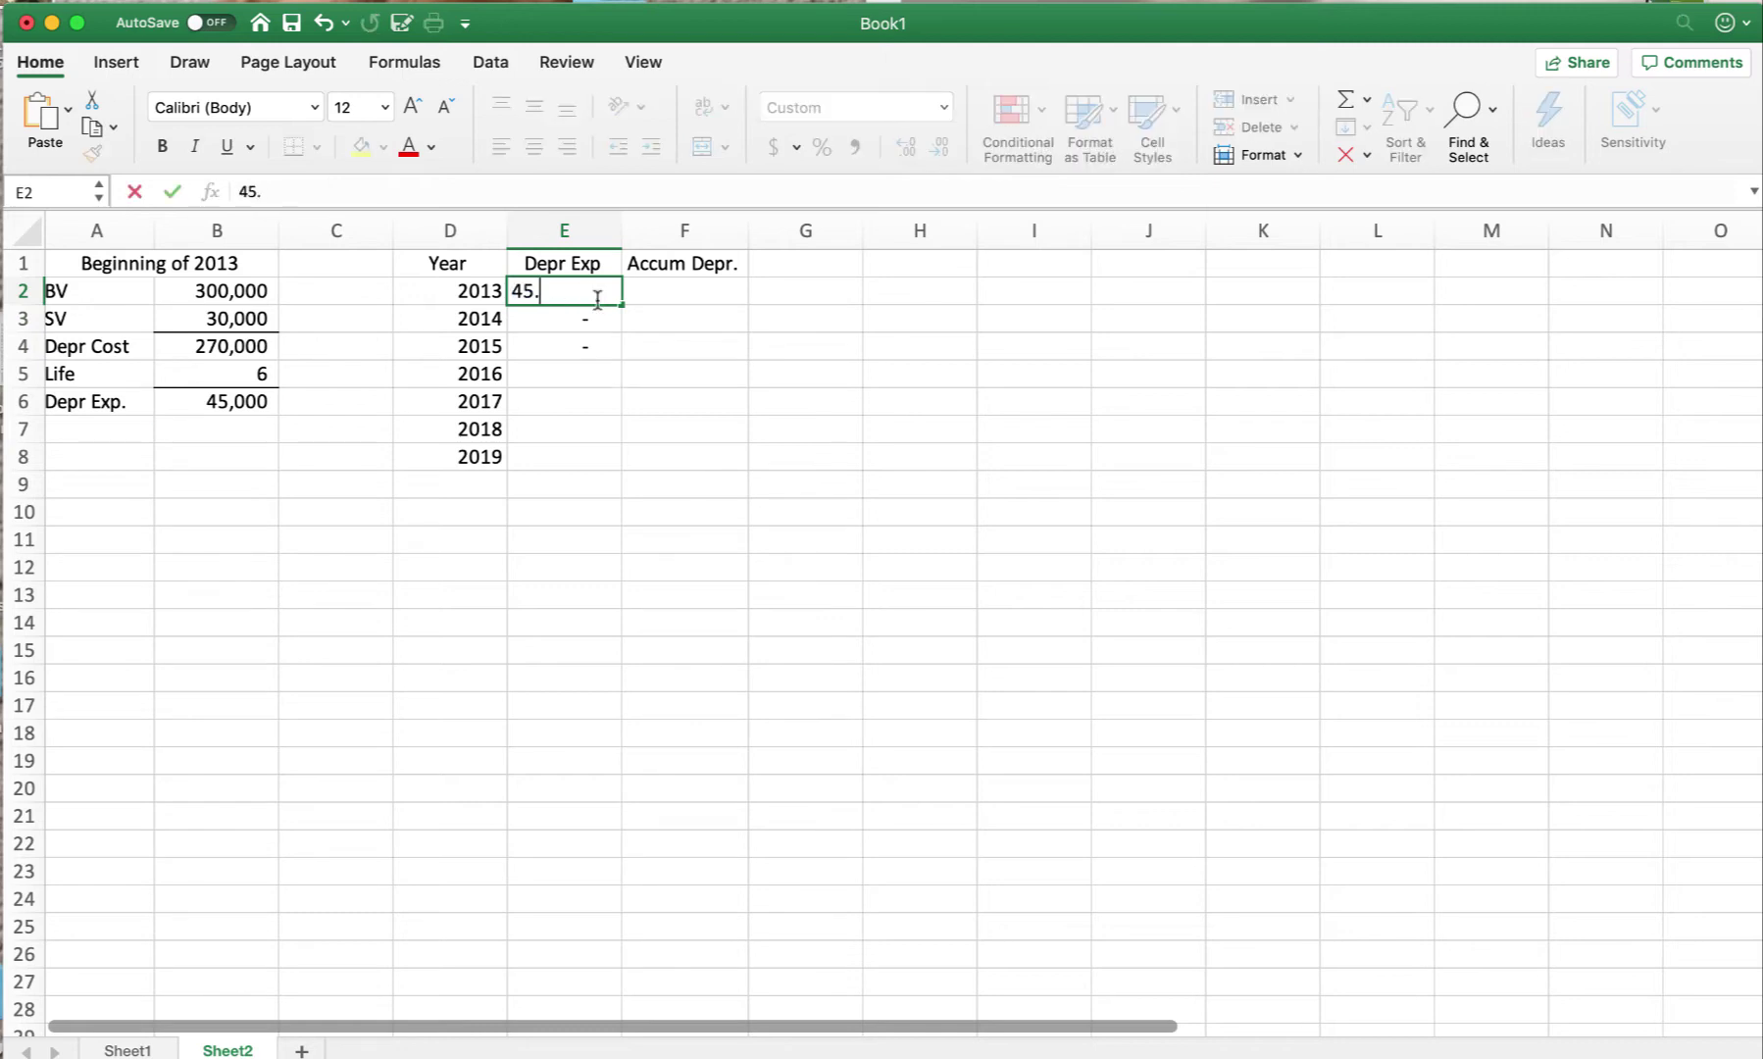
type("000")
key("Return")
left_click(593, 290)
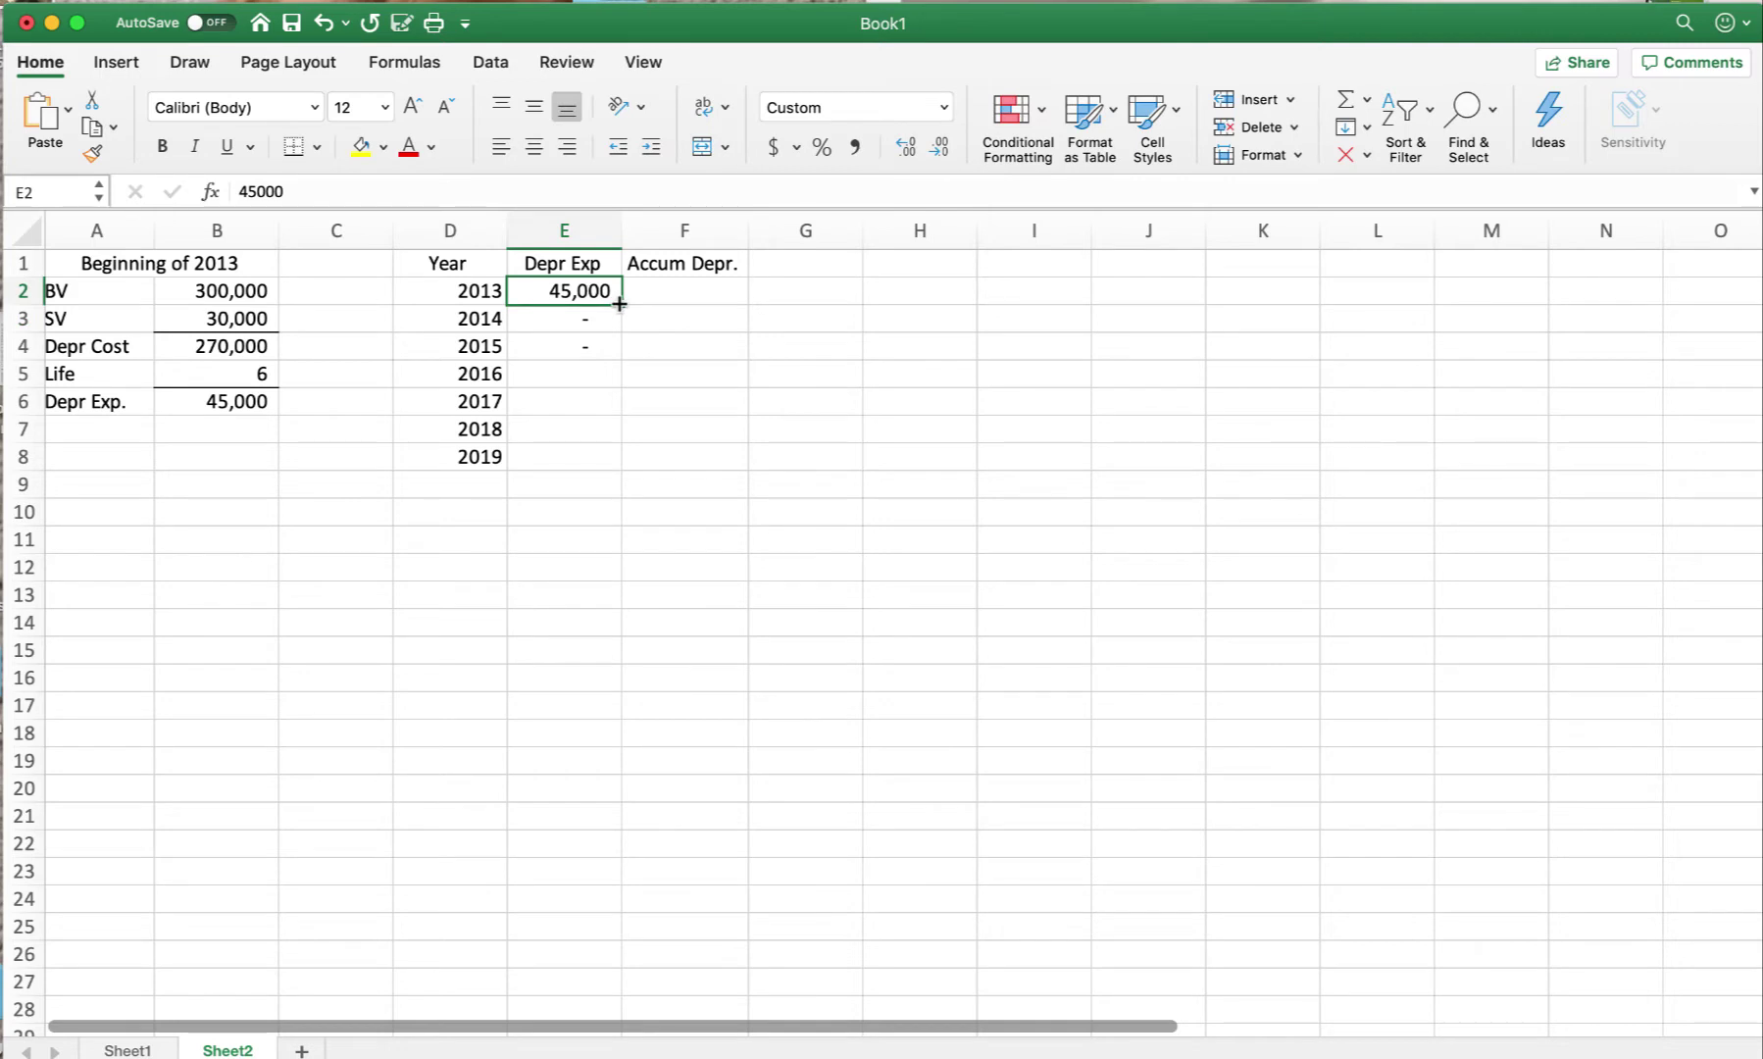
left_click_drag(621, 304, 618, 359)
left_click(681, 354)
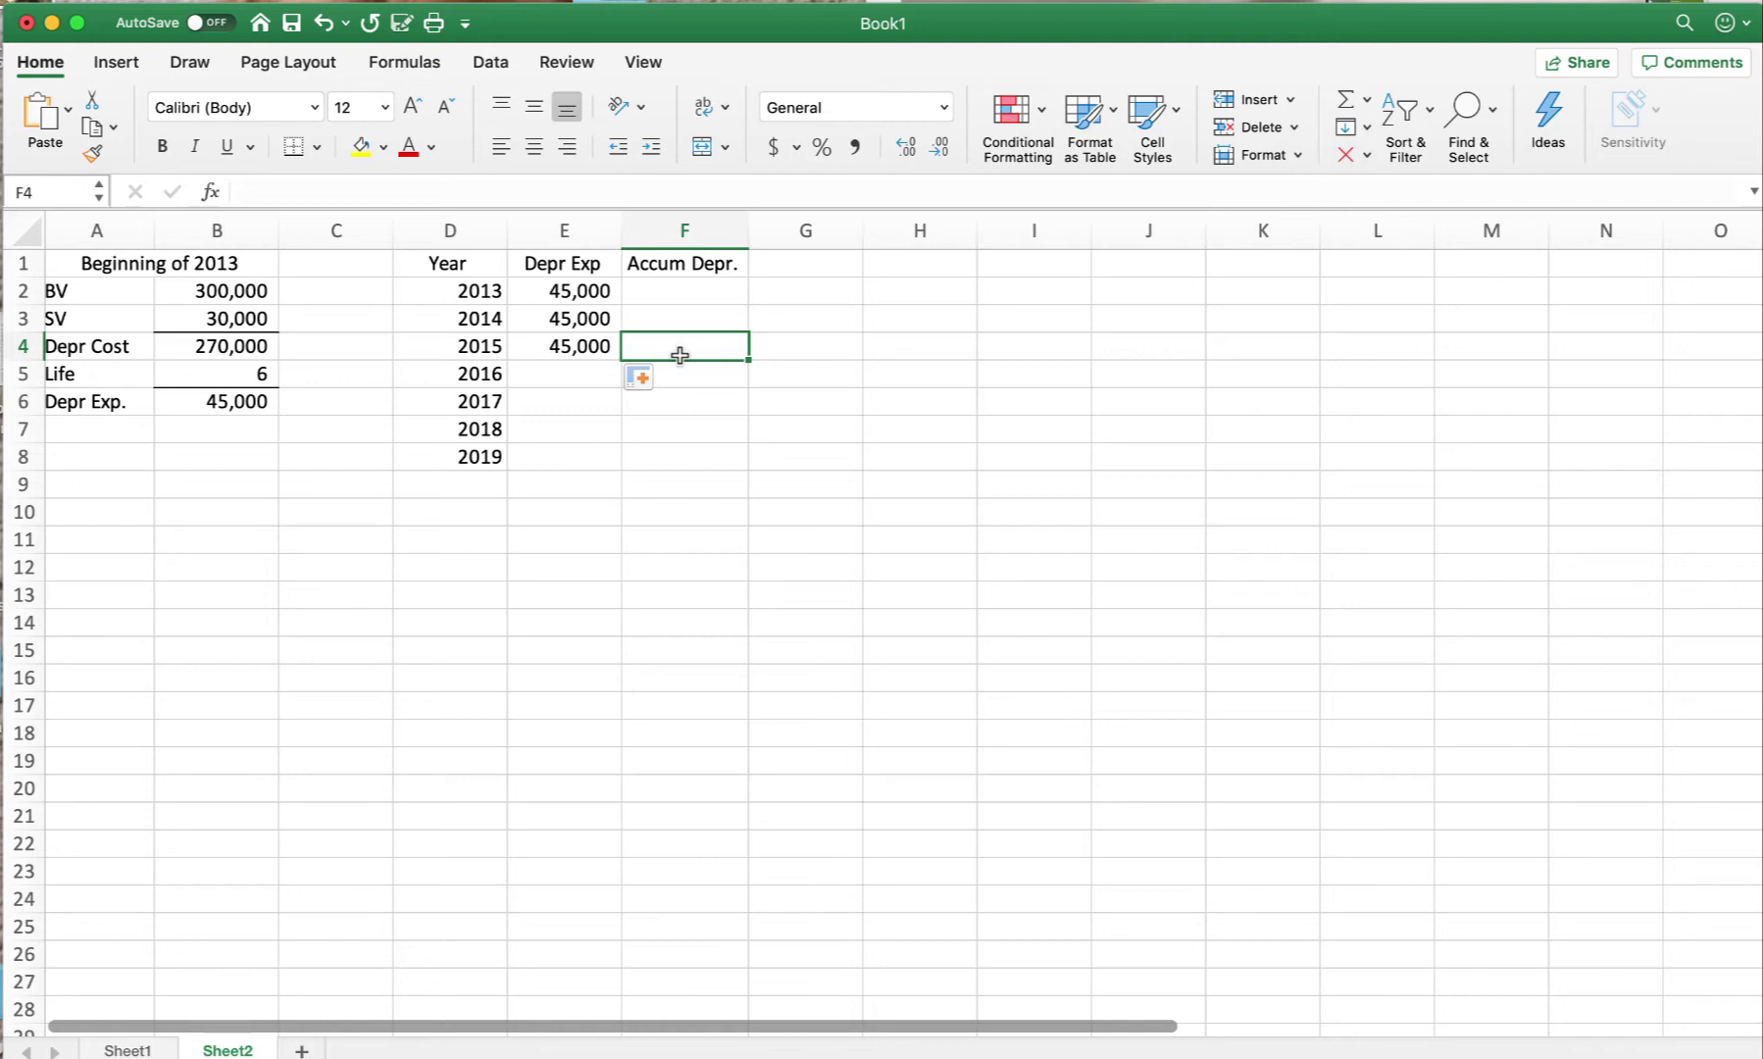
left_click(591, 345)
key("Delete")
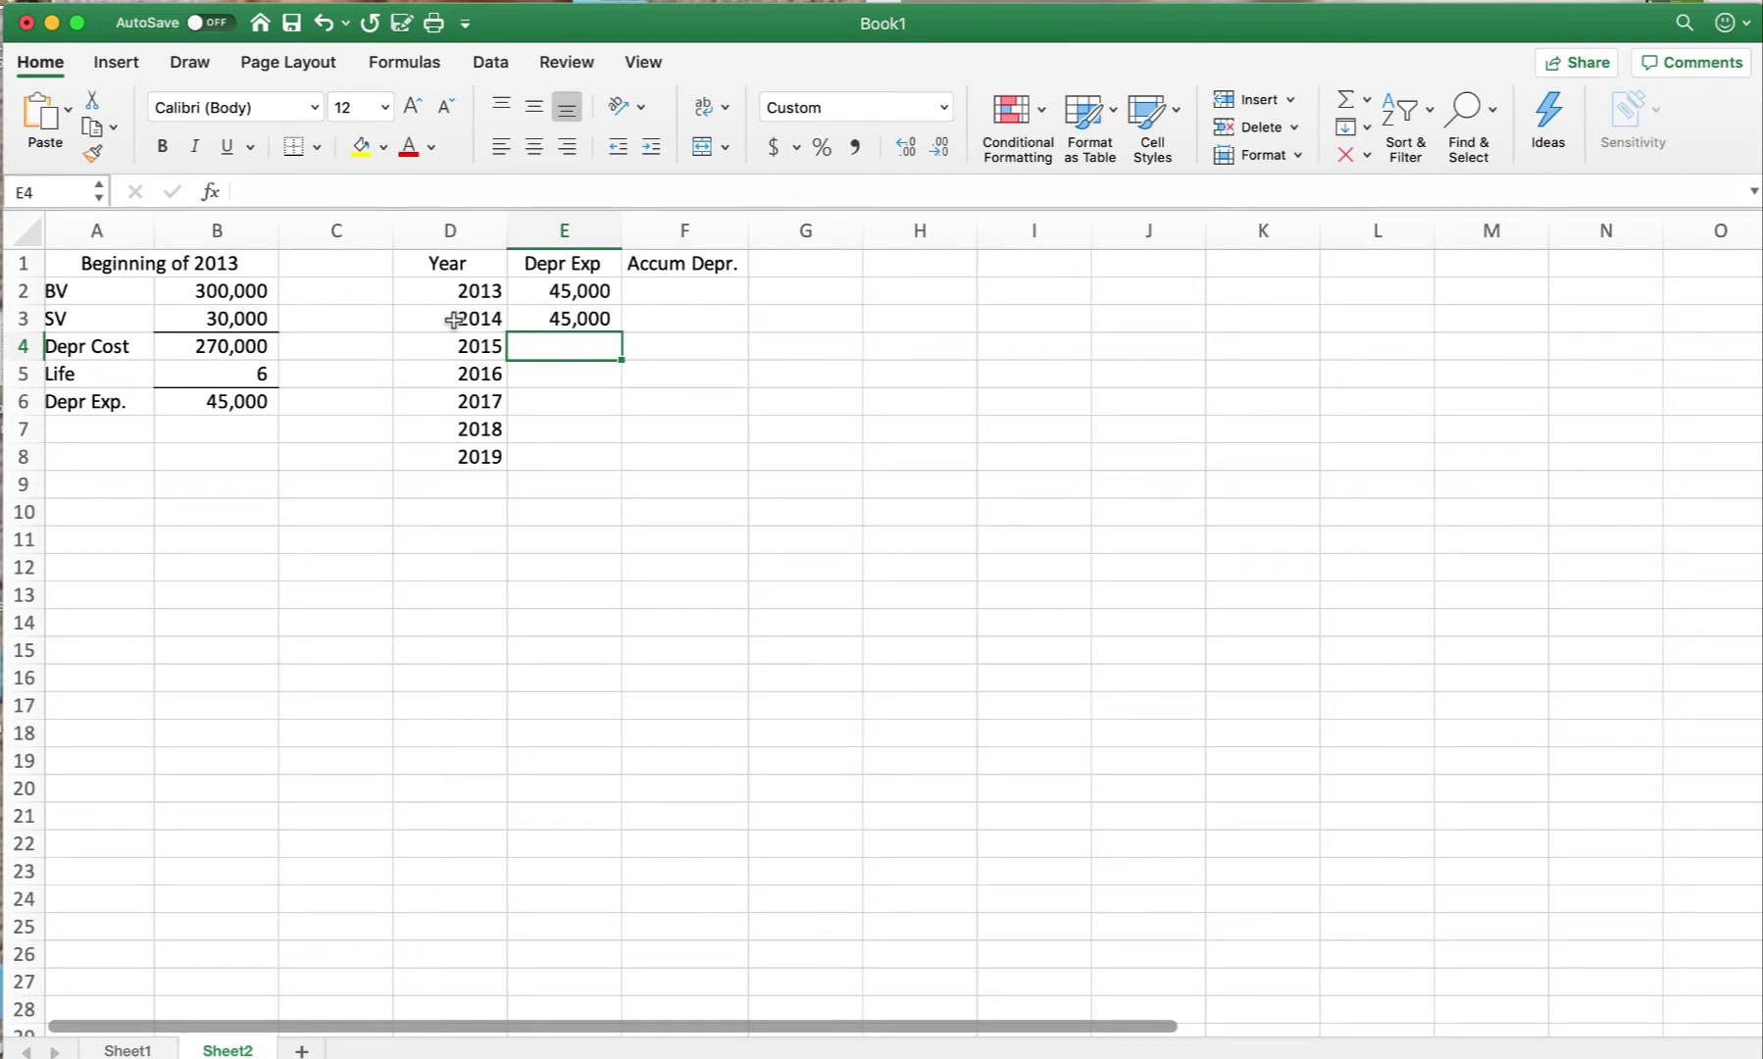
- Enter accumulated depreciation =E2 for 2013 (45,000) and =F2+E3 for 2014 (90,000)
left_click(705, 286)
type("=")
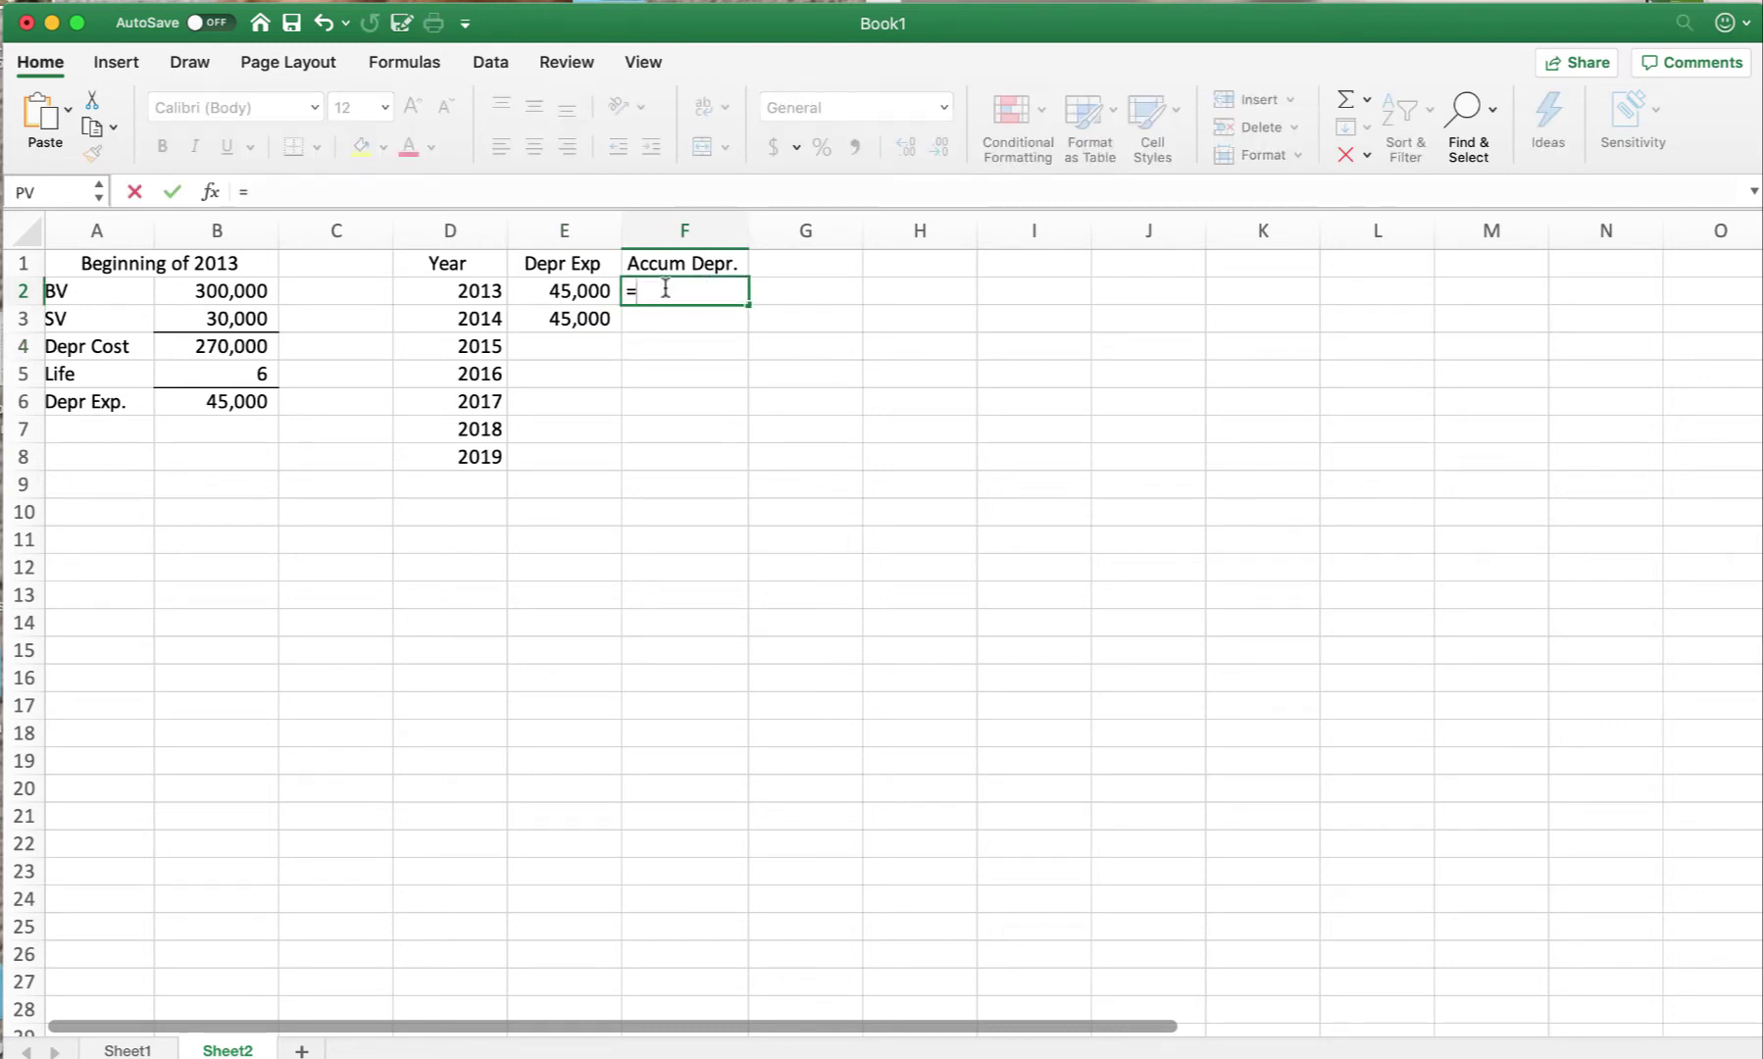
left_click(573, 290)
key("Return")
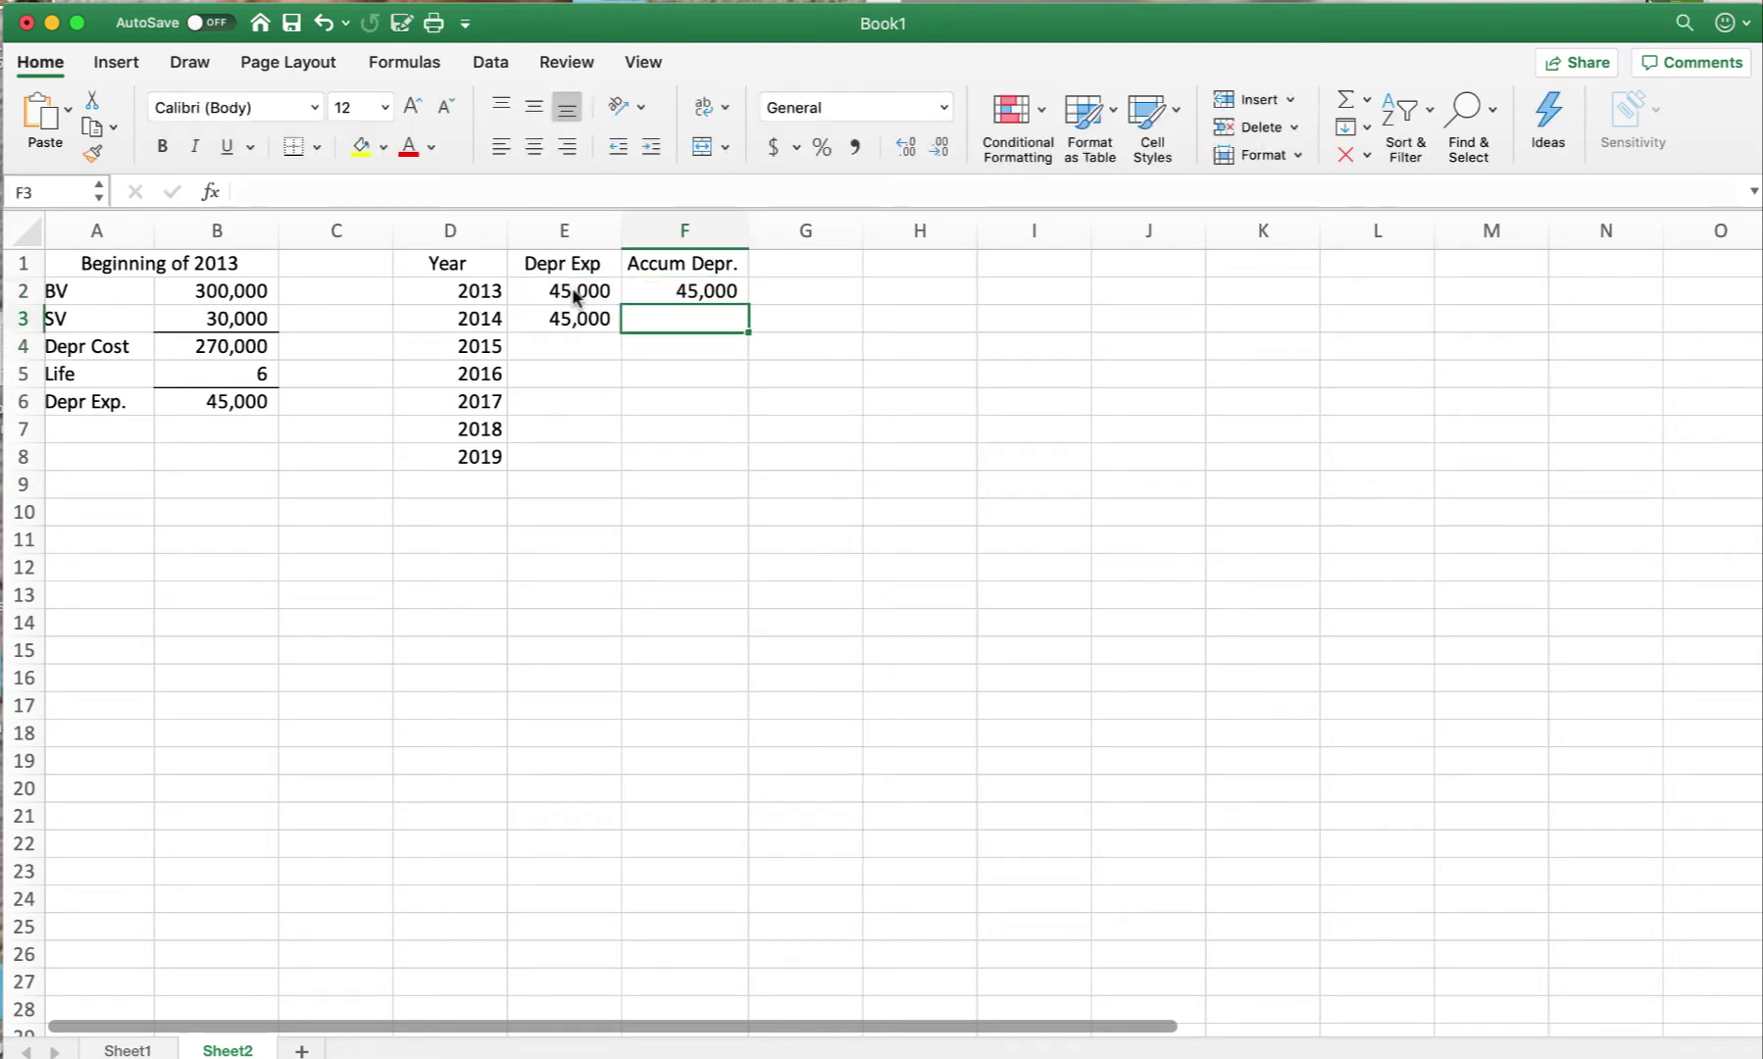
type("=")
left_click(653, 288)
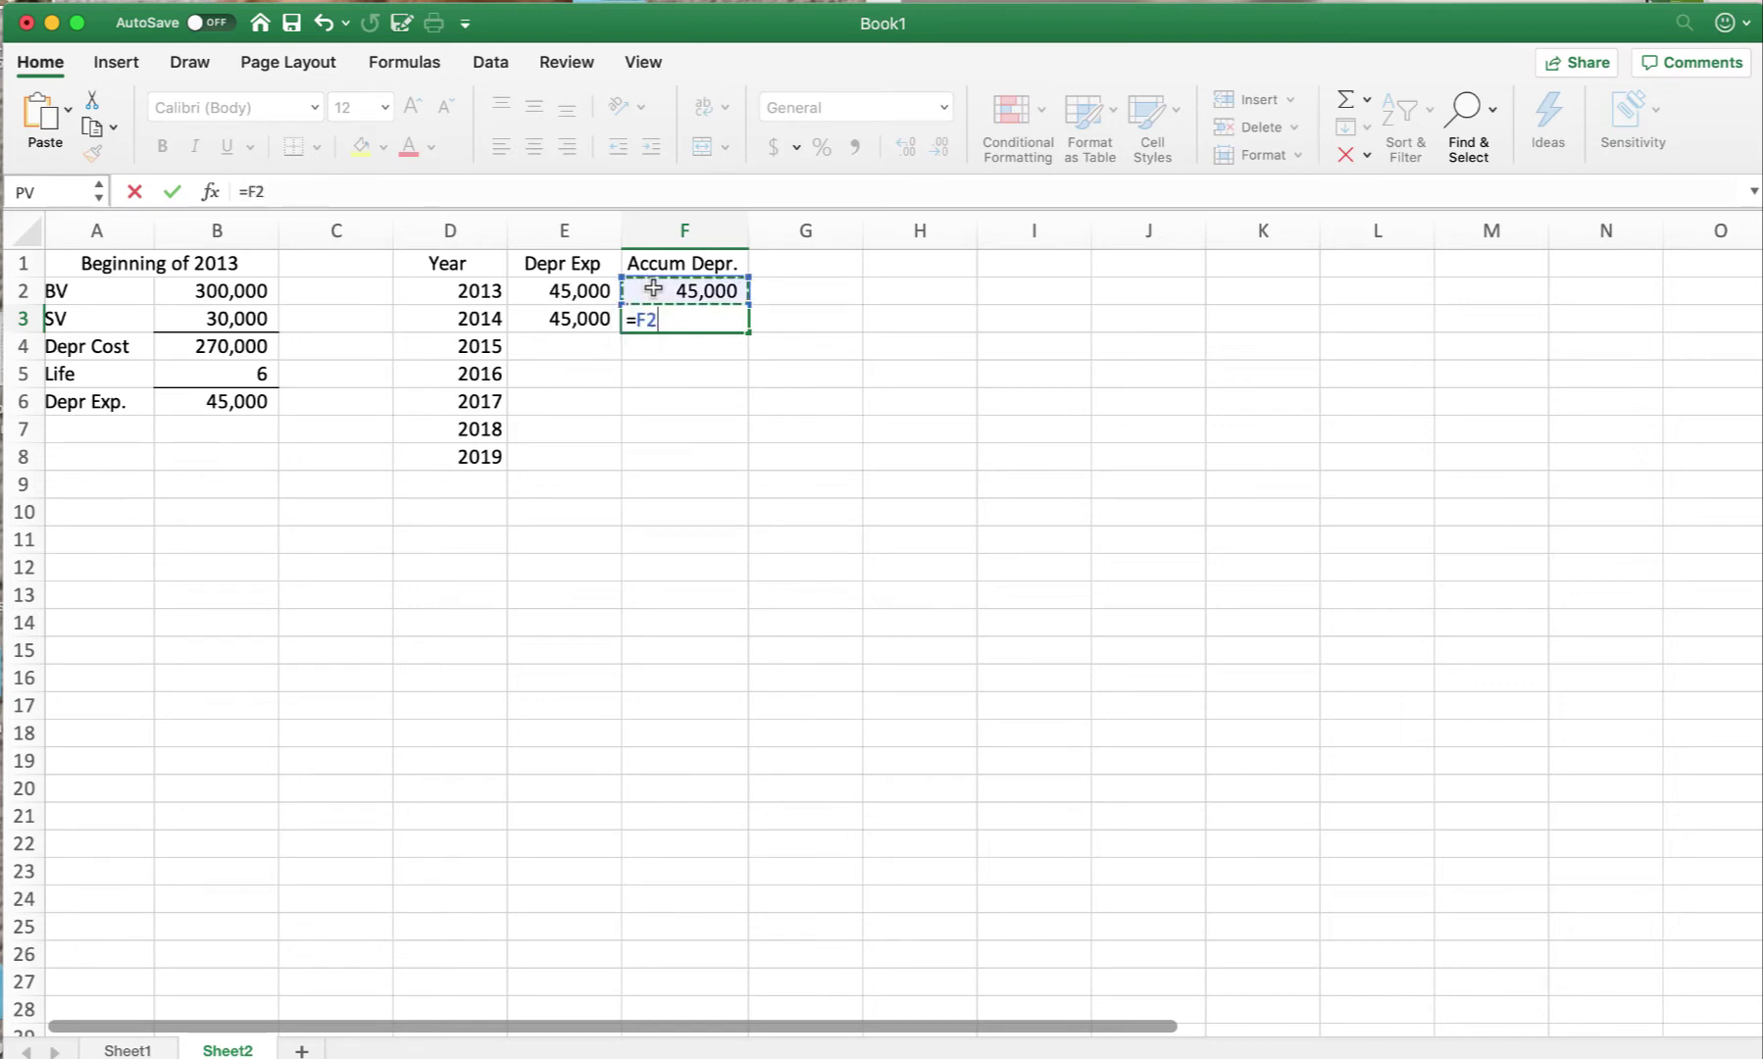
type("+")
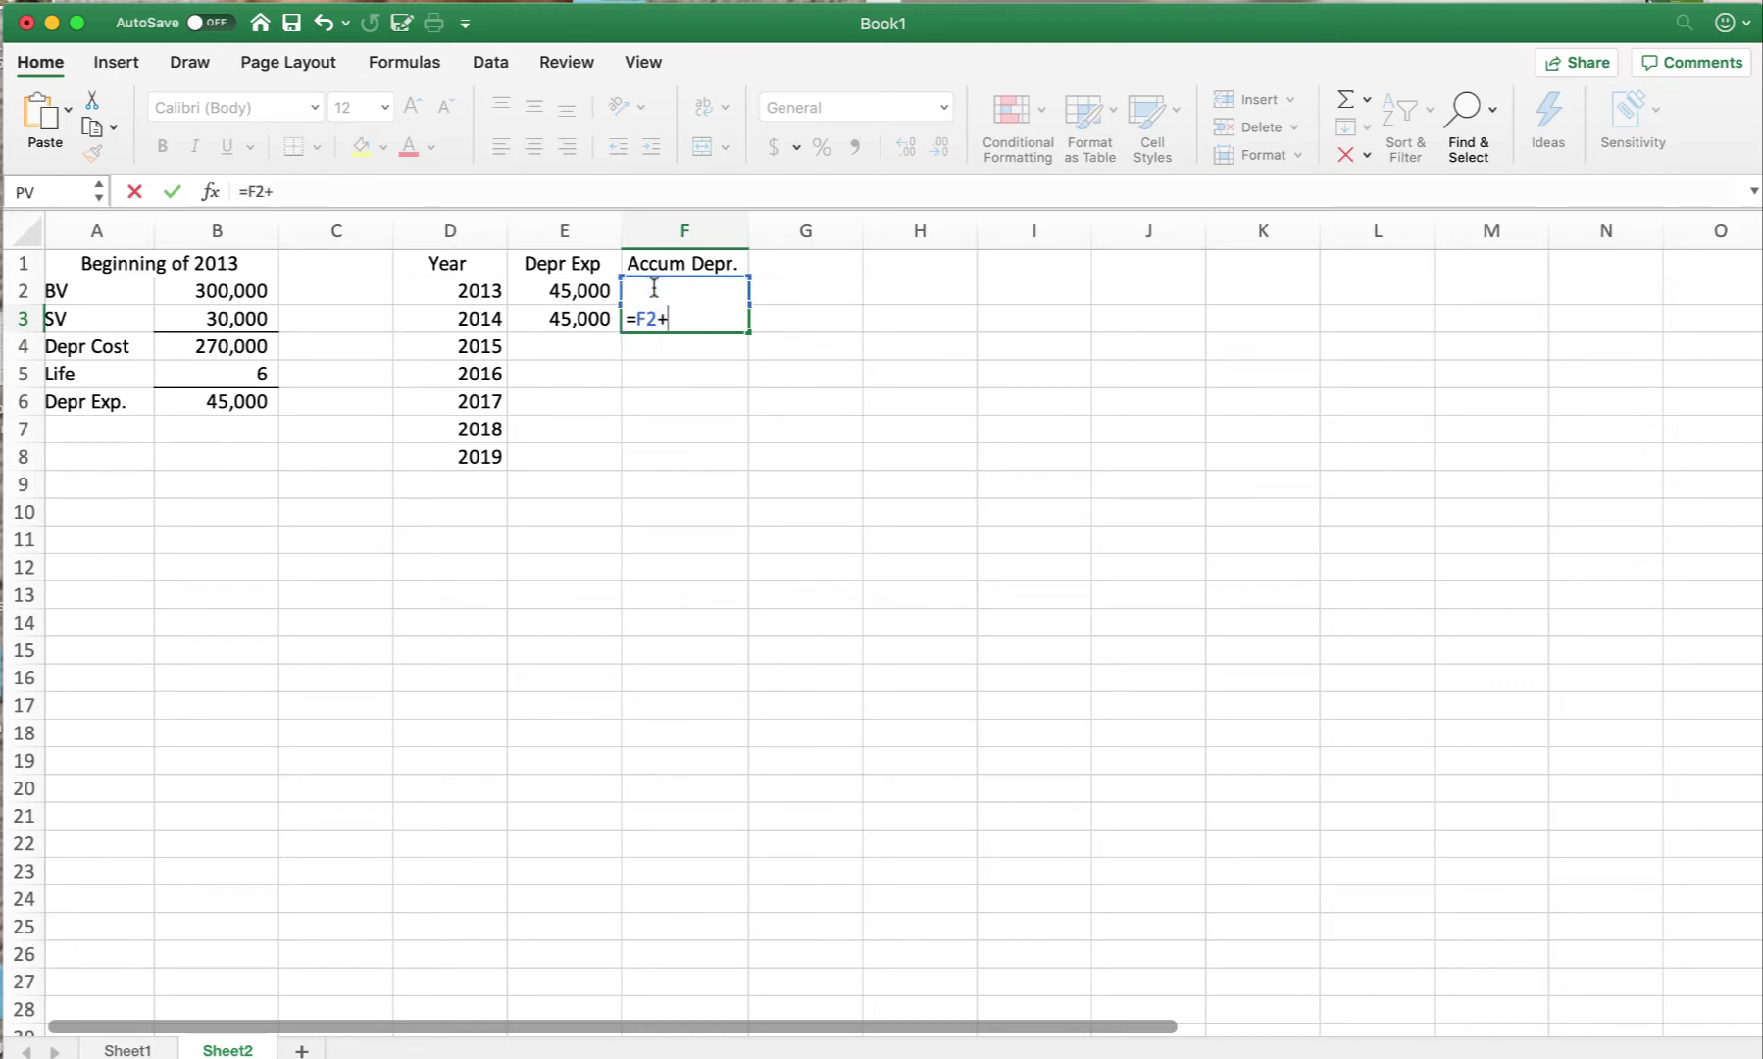
left_click(568, 319)
key("Return")
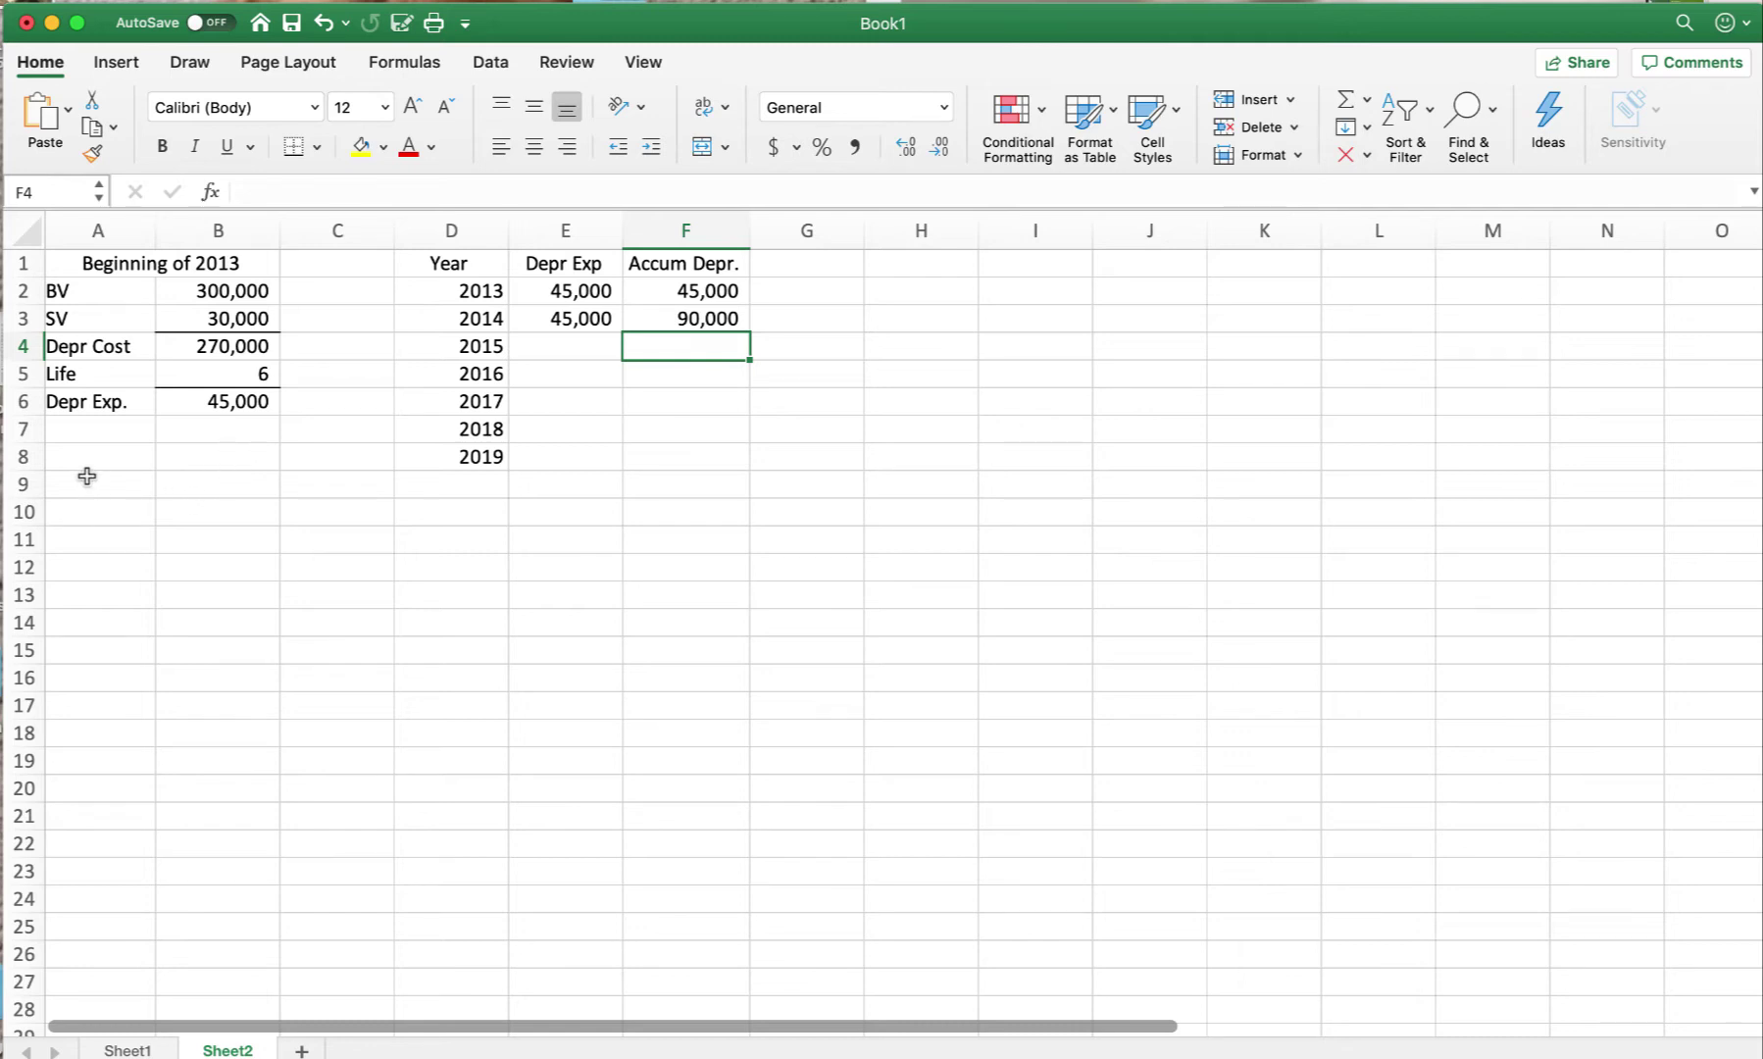
- Merge and centre A8:B8 as 'Beginning of 2015' and add a BV label beneath
left_click_drag(102, 459, 167, 461)
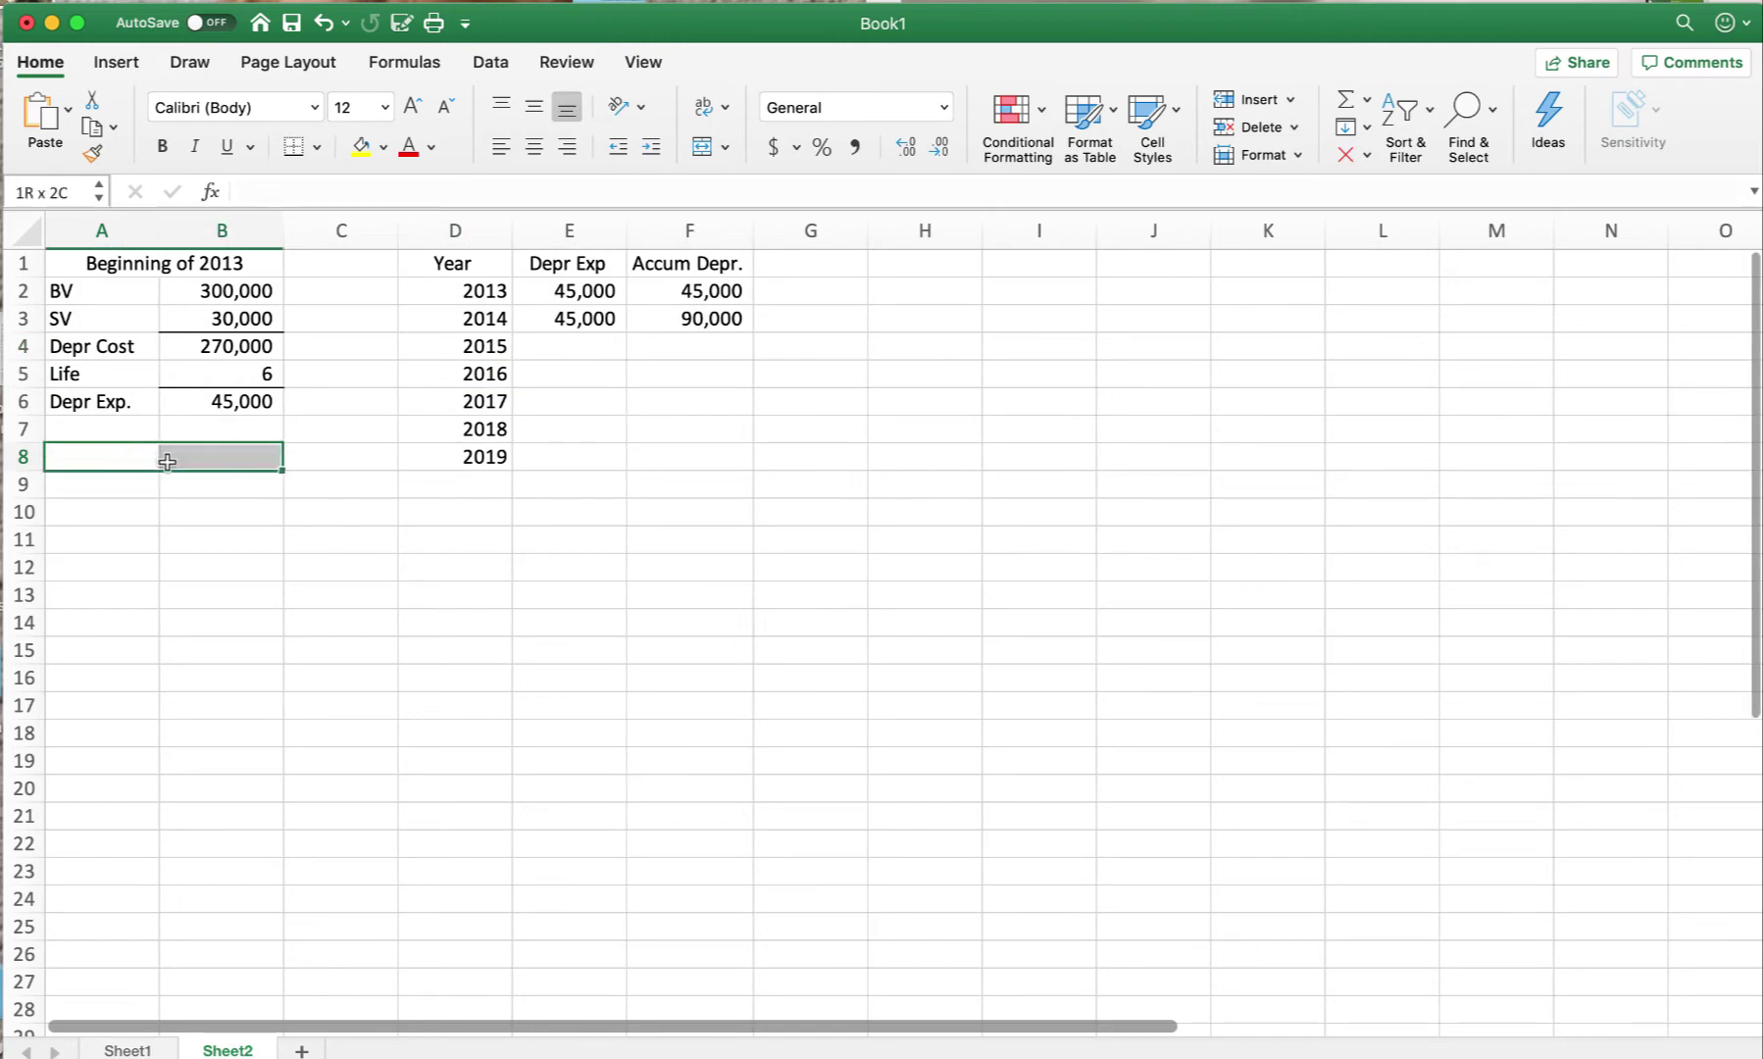
right_click(166, 459)
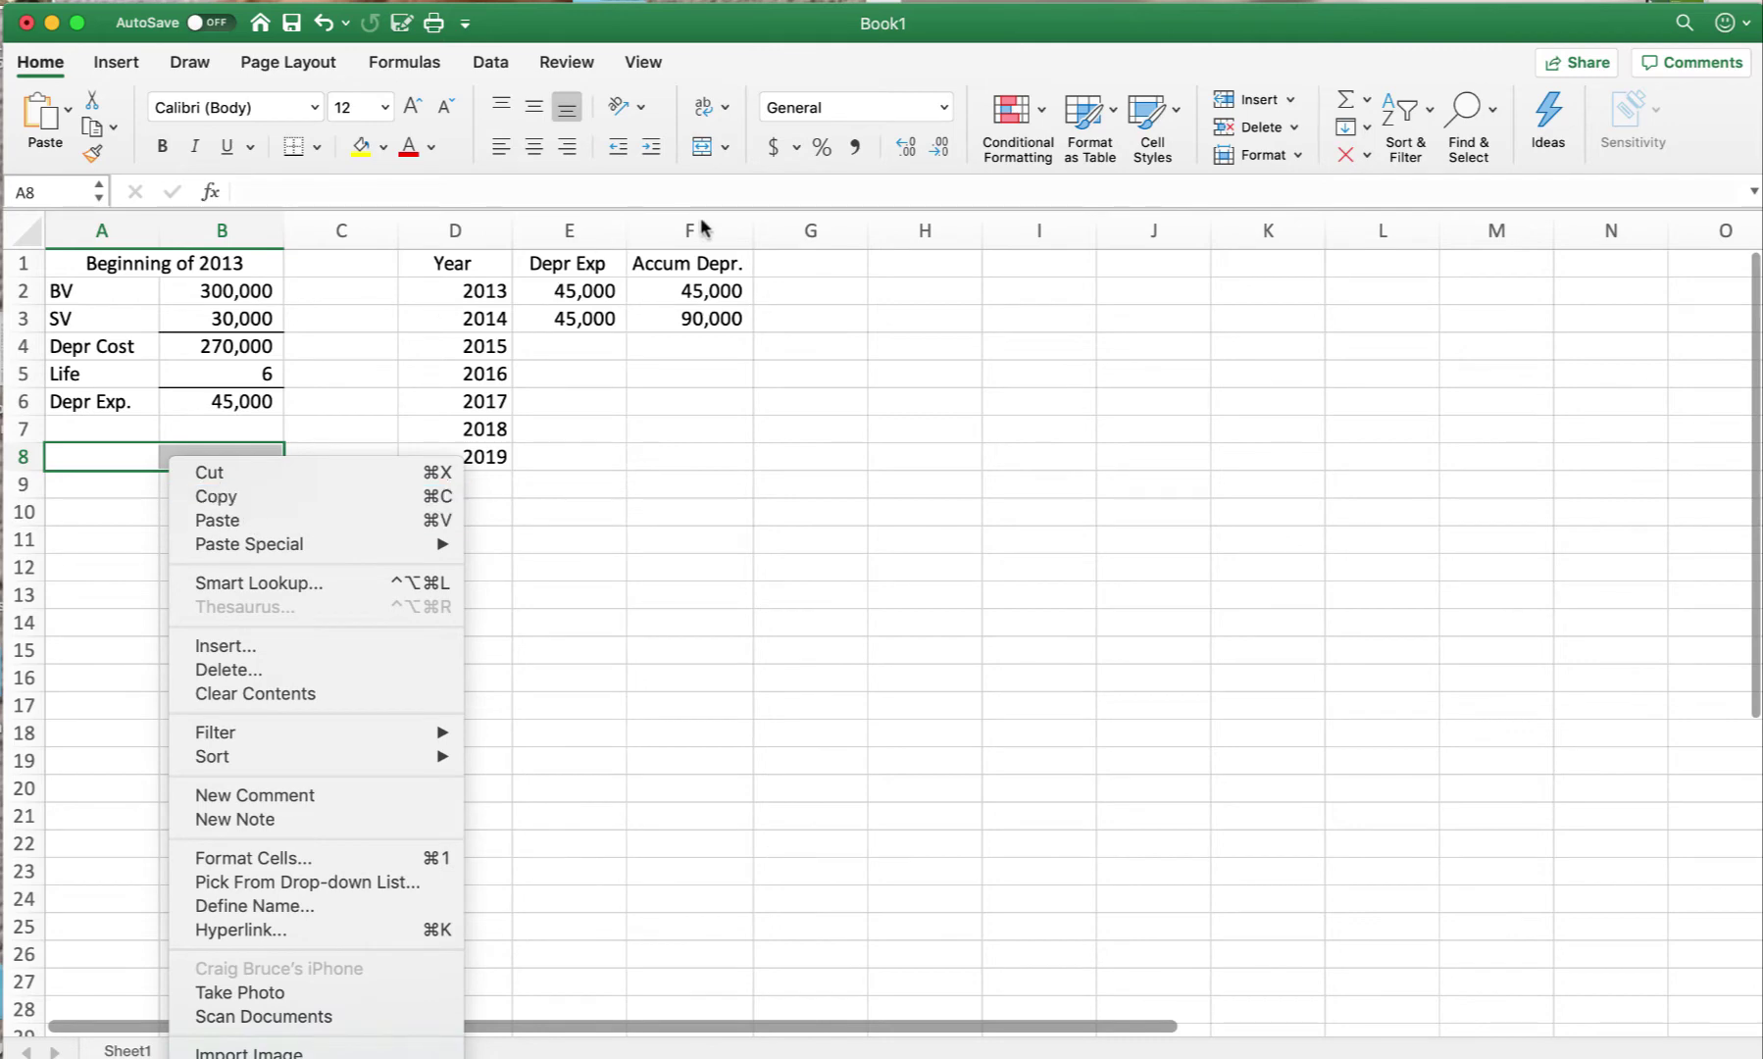
left_click(701, 159)
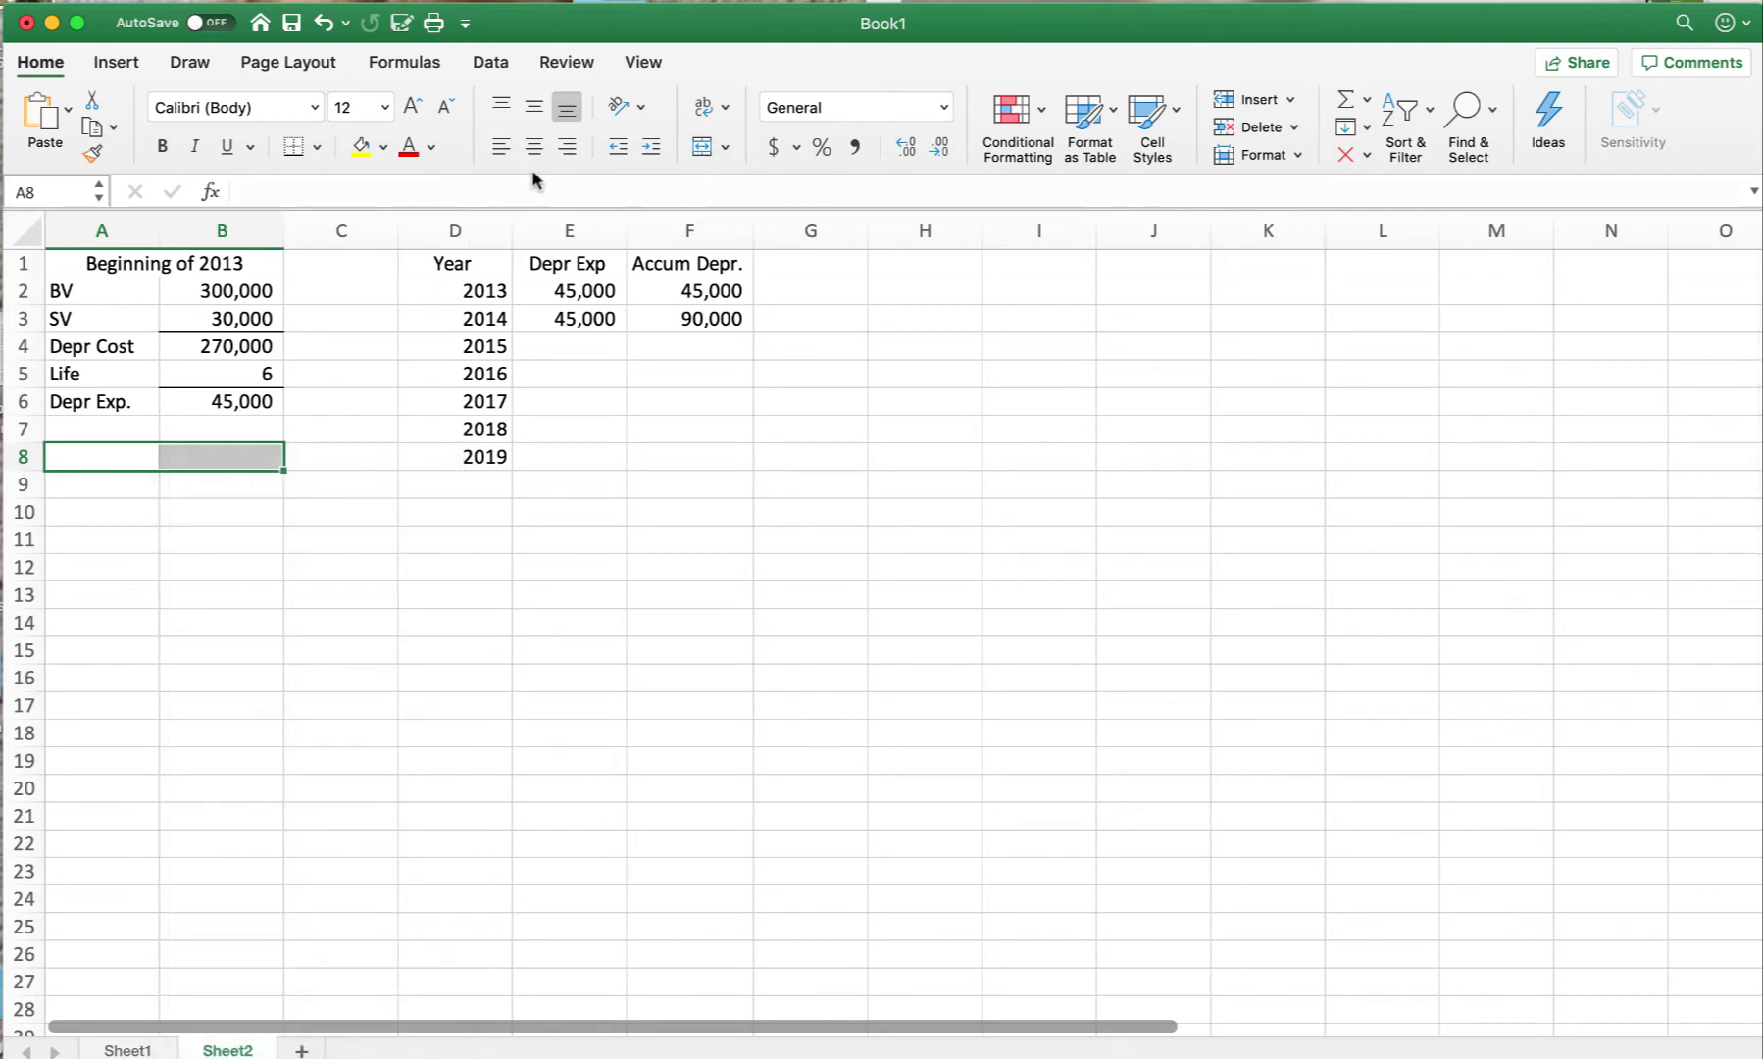
left_click(701, 146)
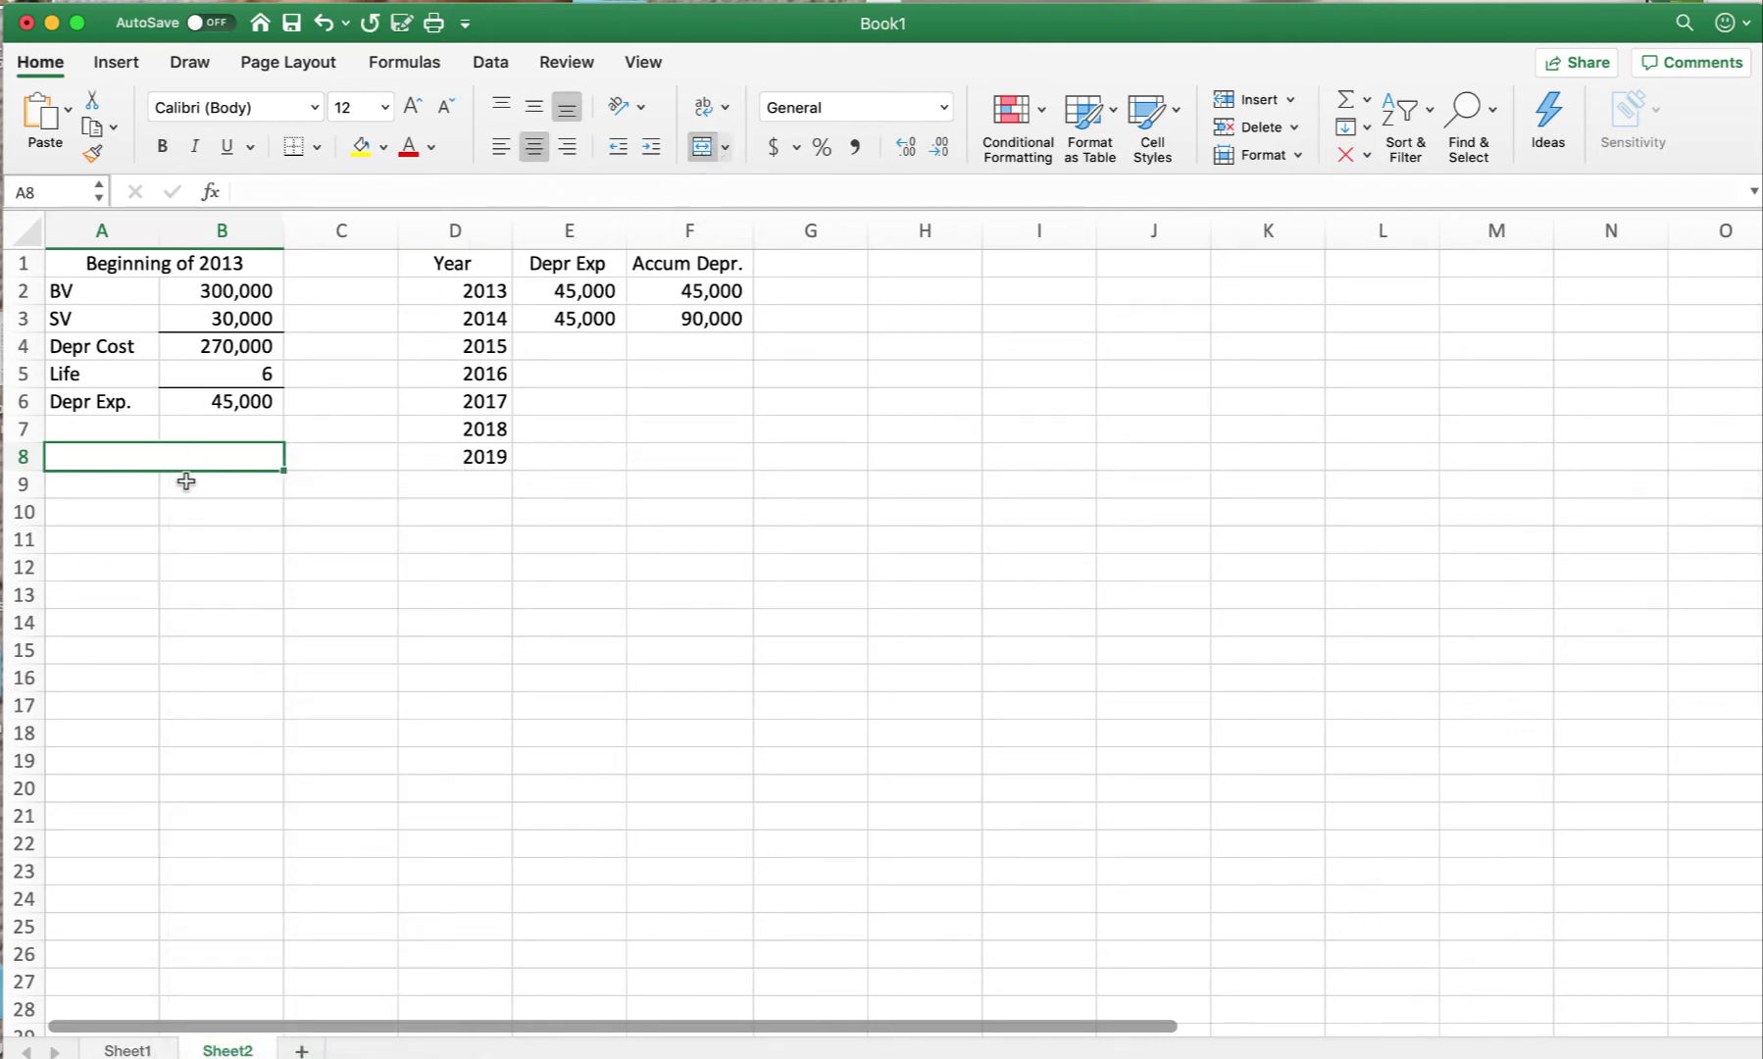
type("Begi")
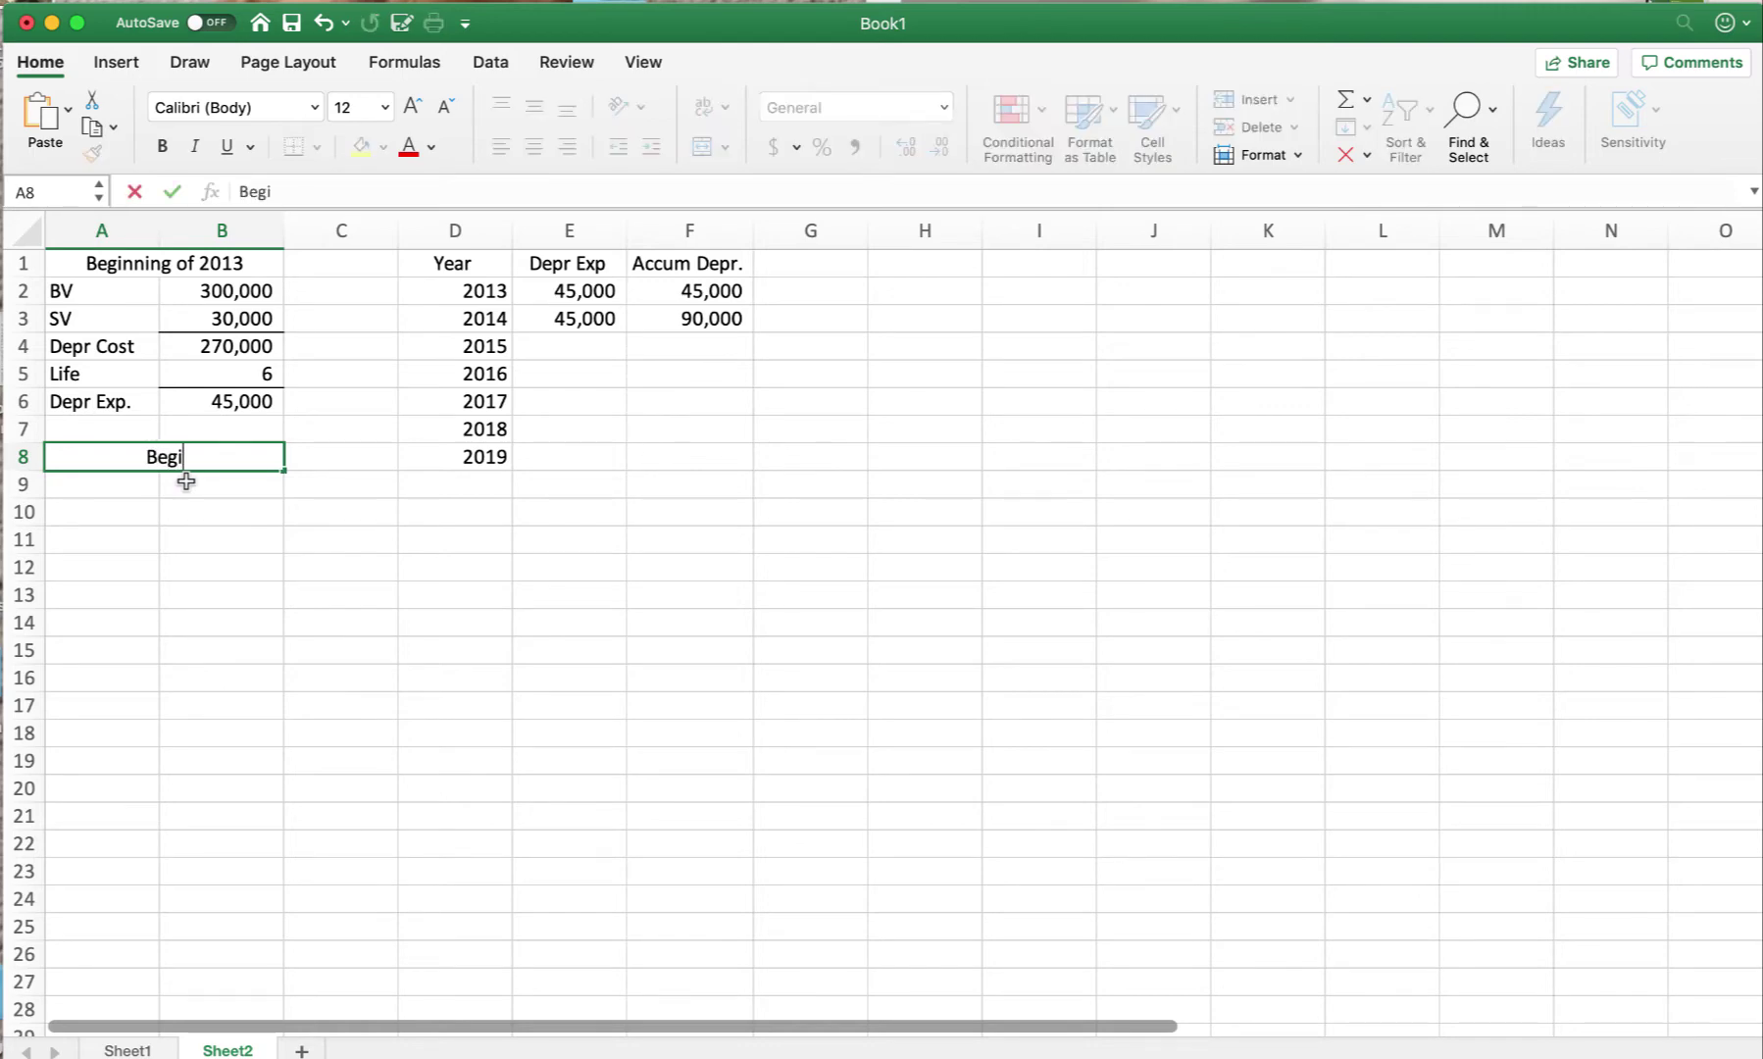
type("nning")
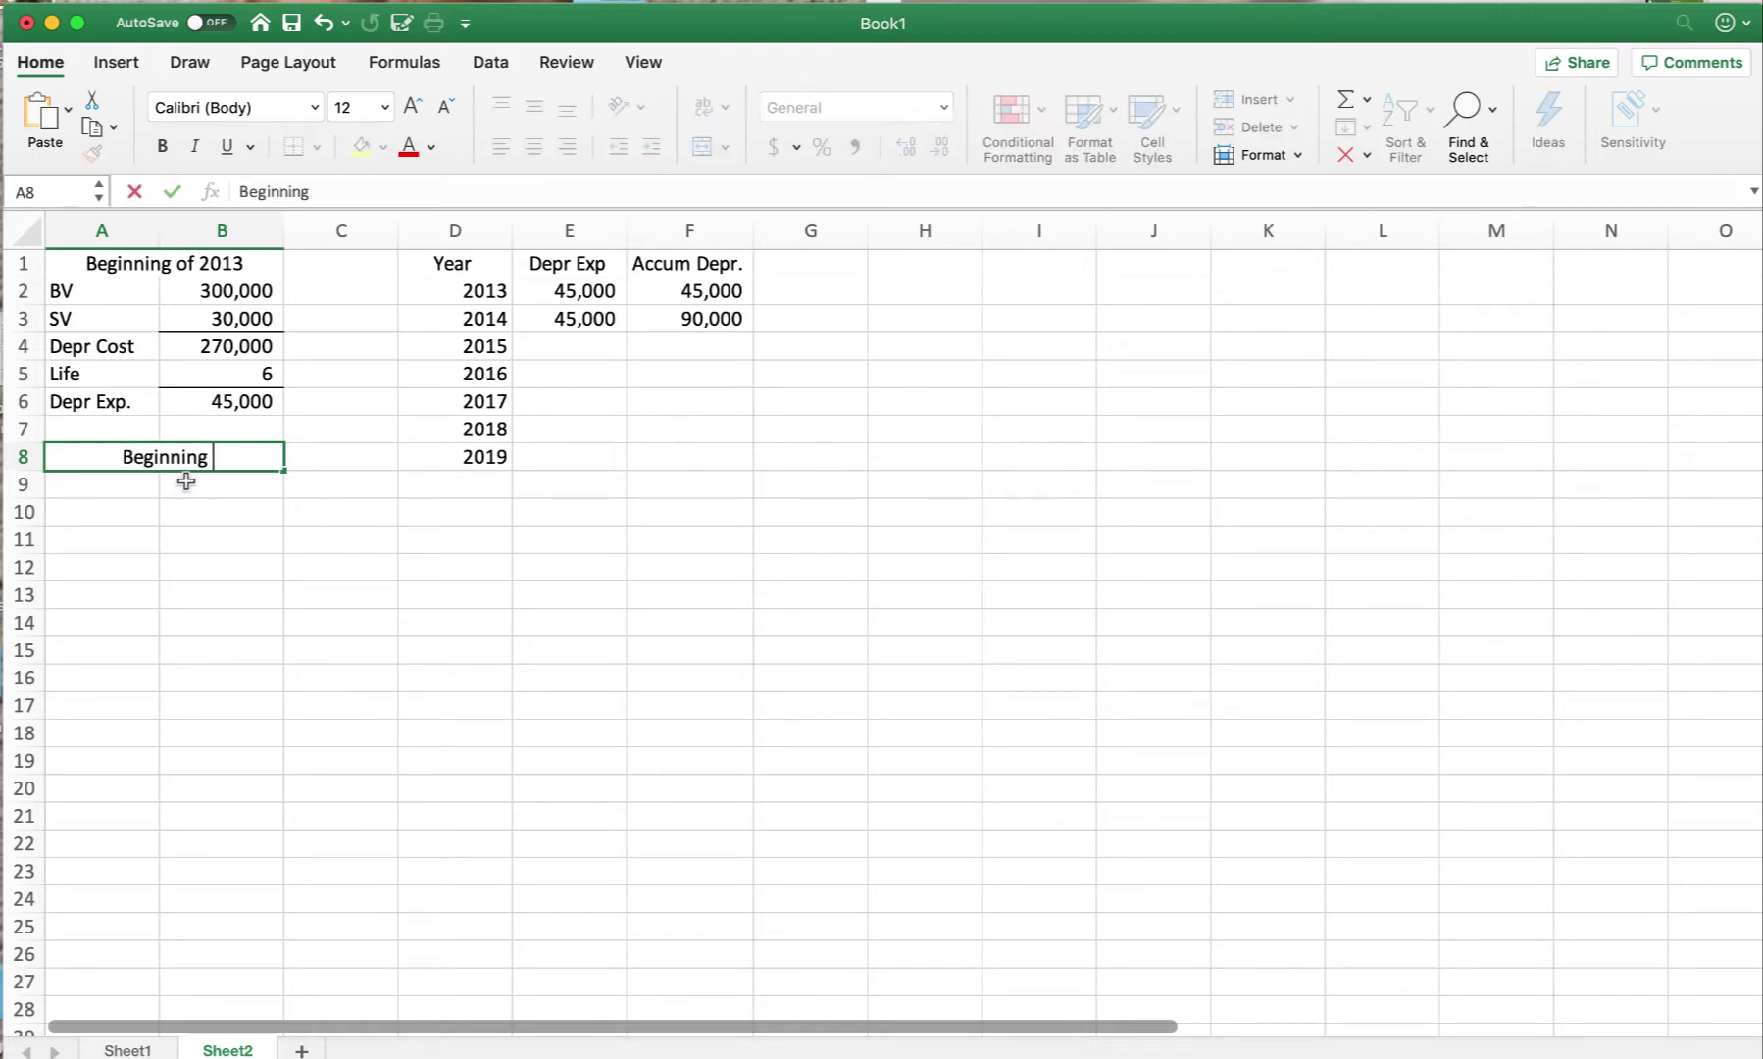
type(" of 201")
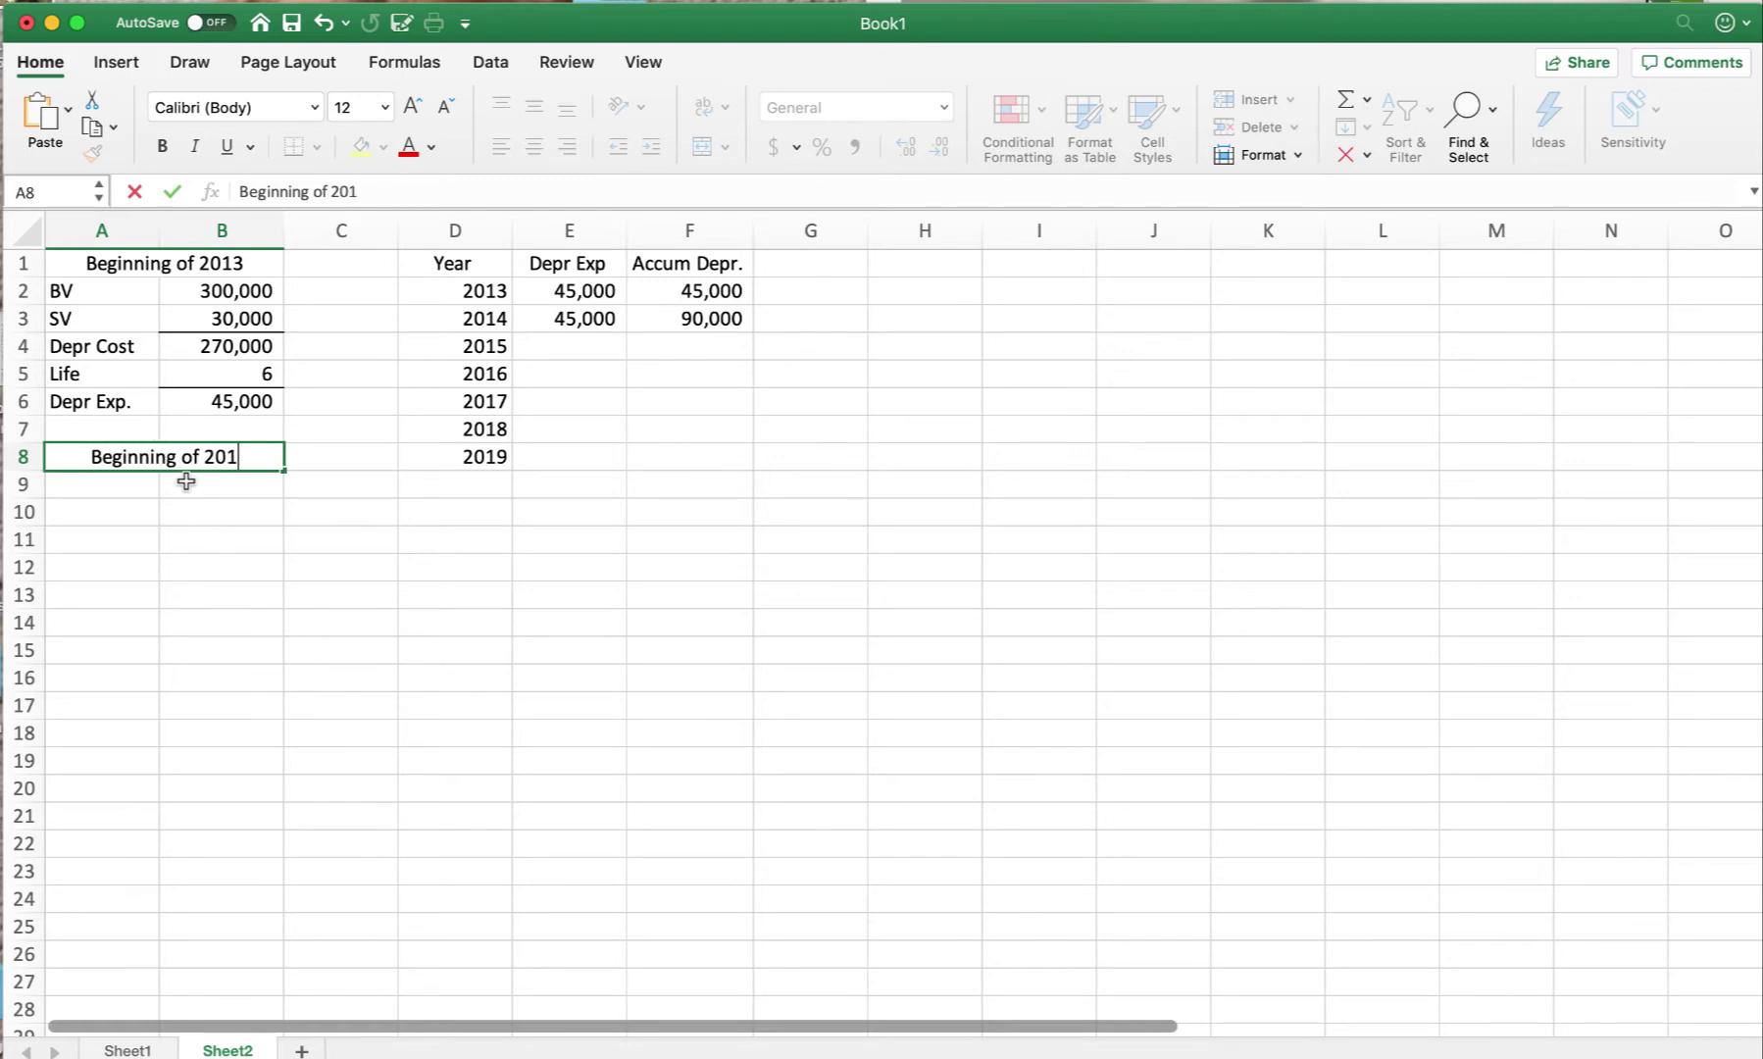
type("5")
key("Return")
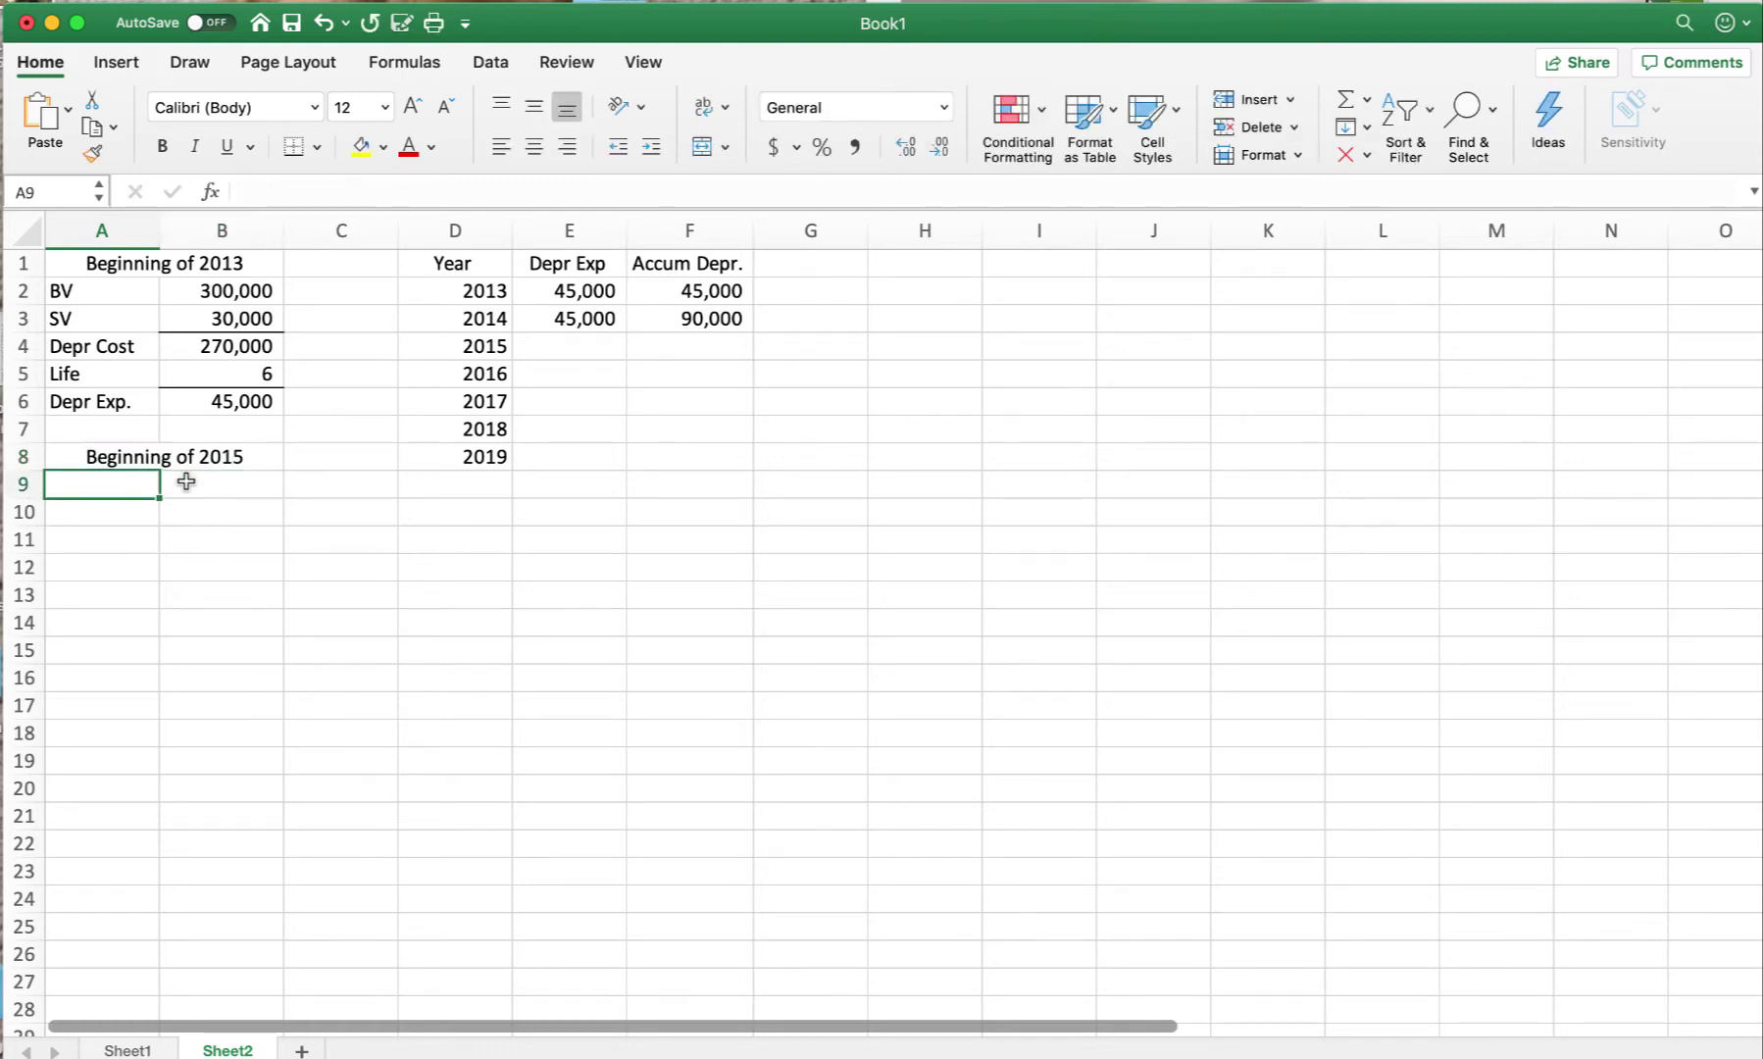
type("BV")
left_click(186, 481)
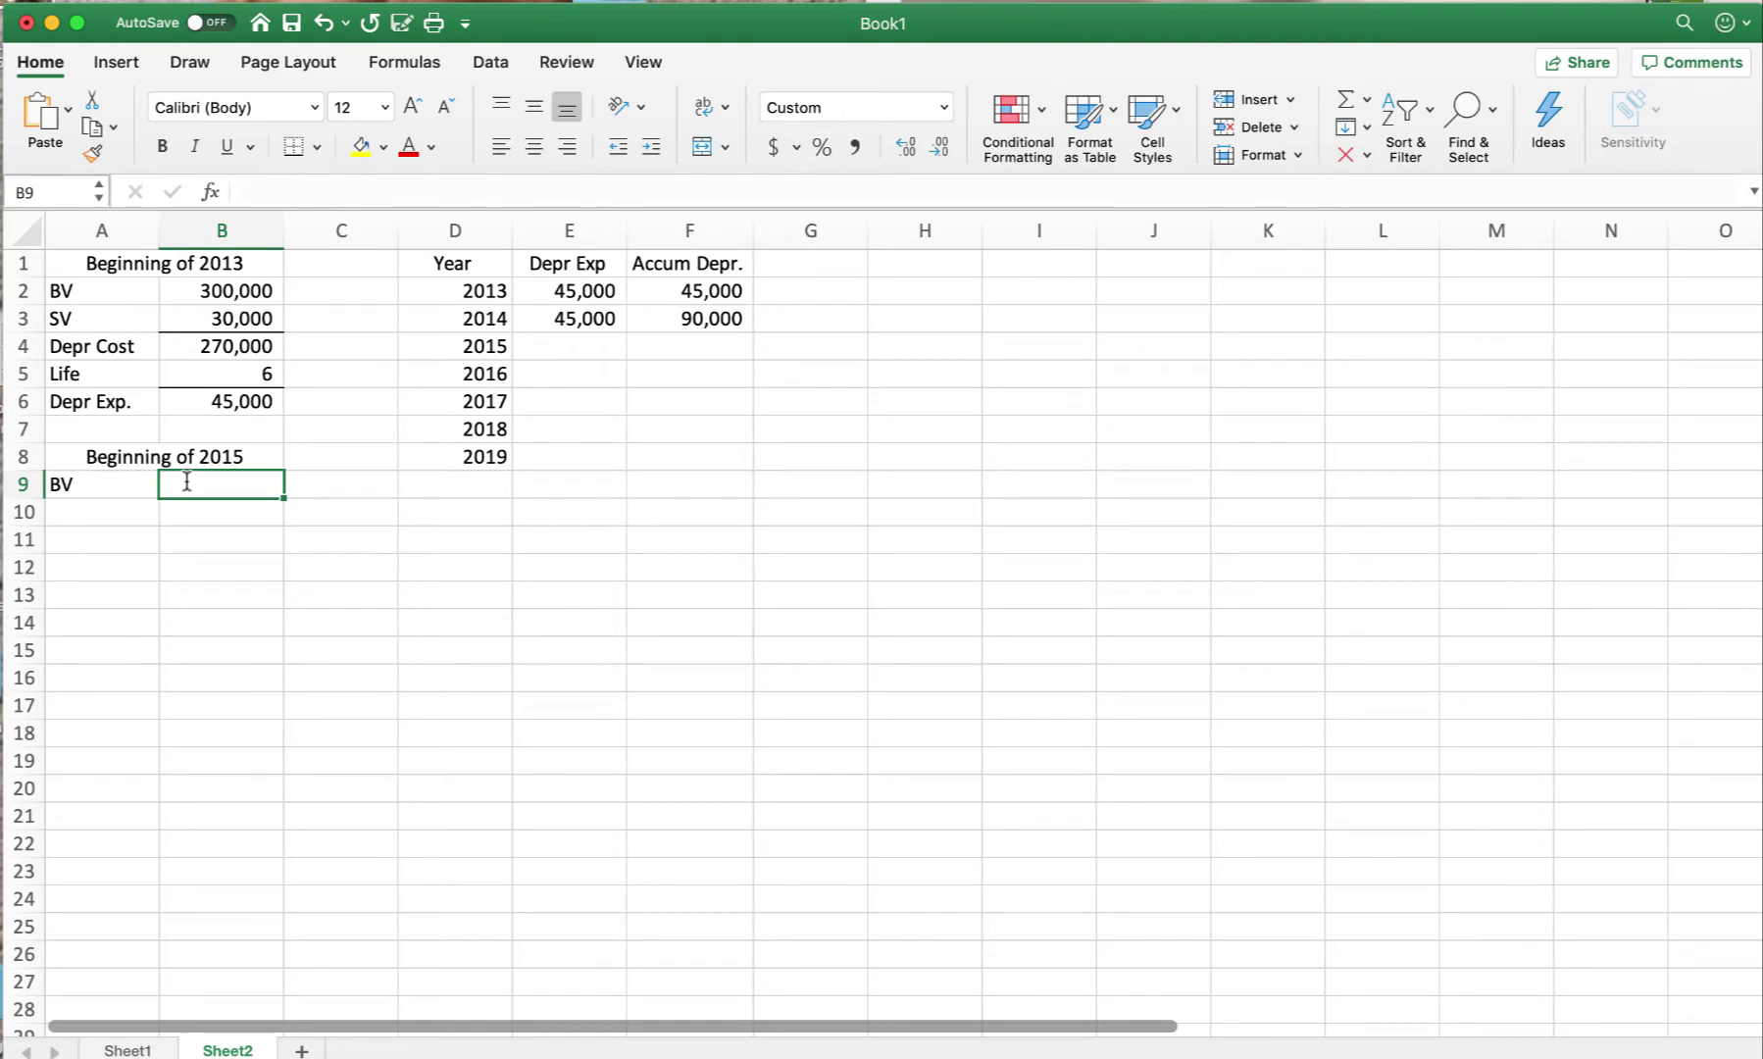
- Compute the 2015 beginning BV as =B2-F3 (210,000) and add an SV label
type("=")
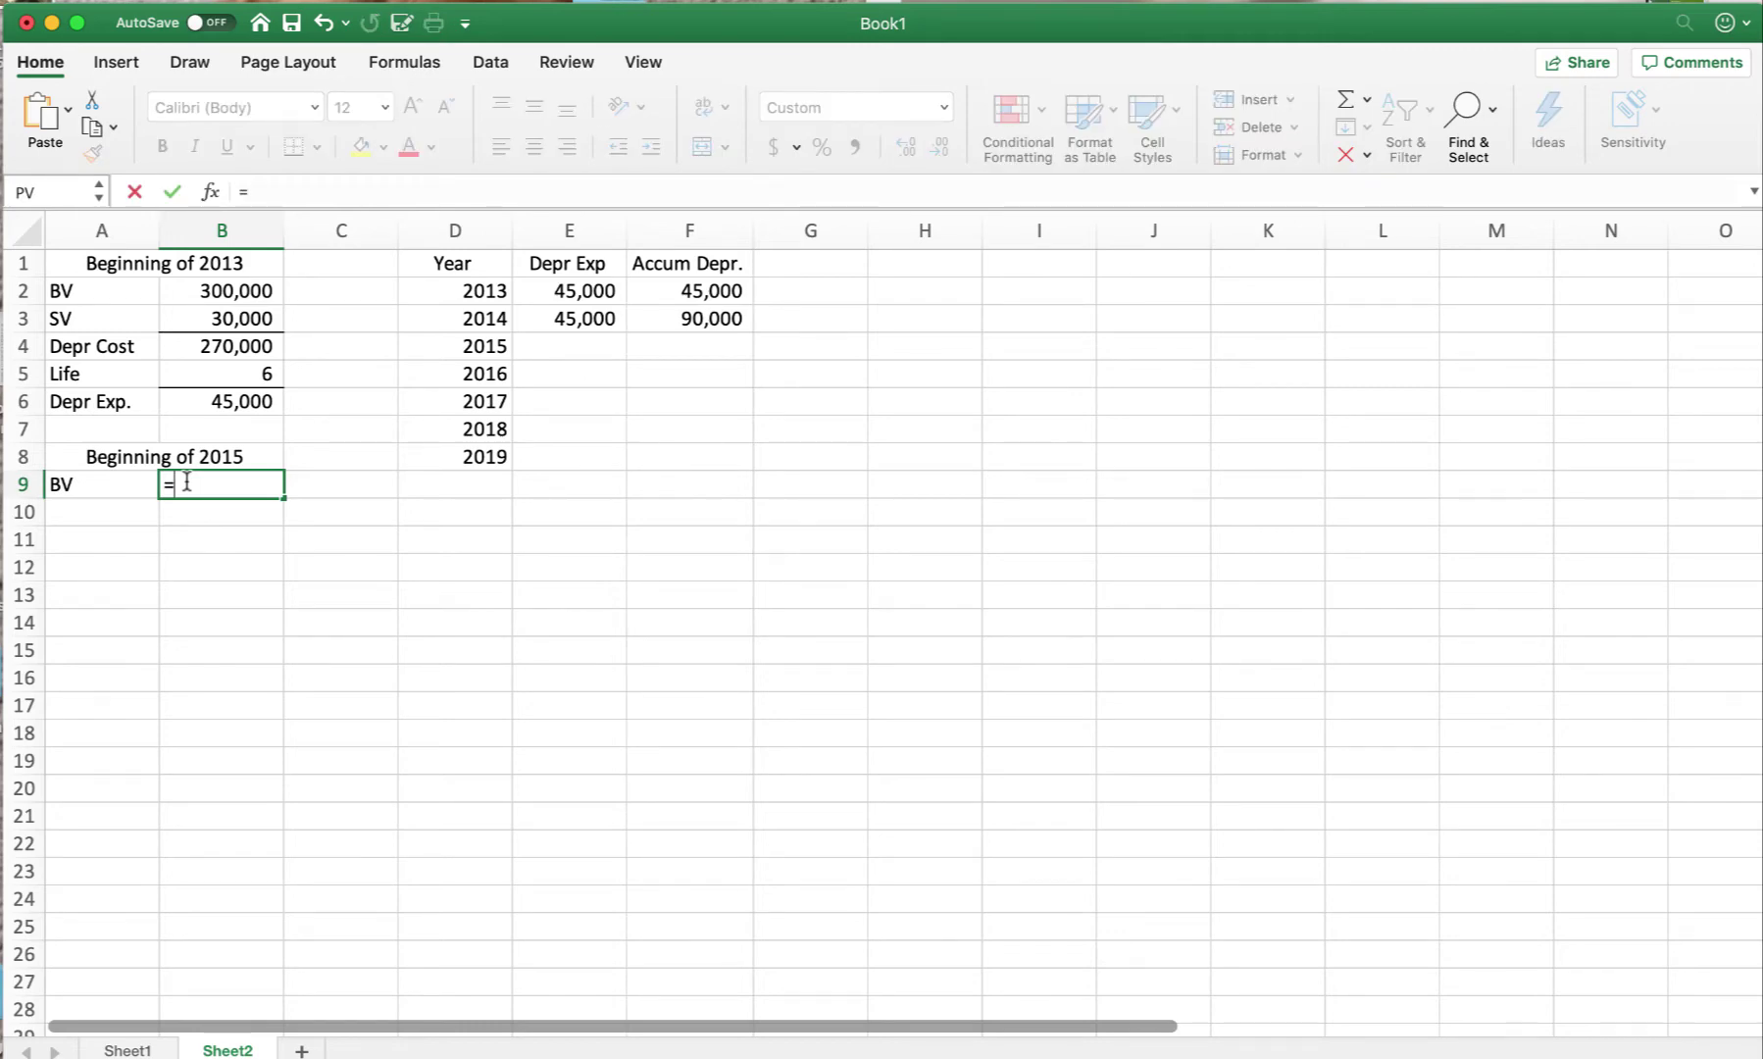
left_click(211, 290)
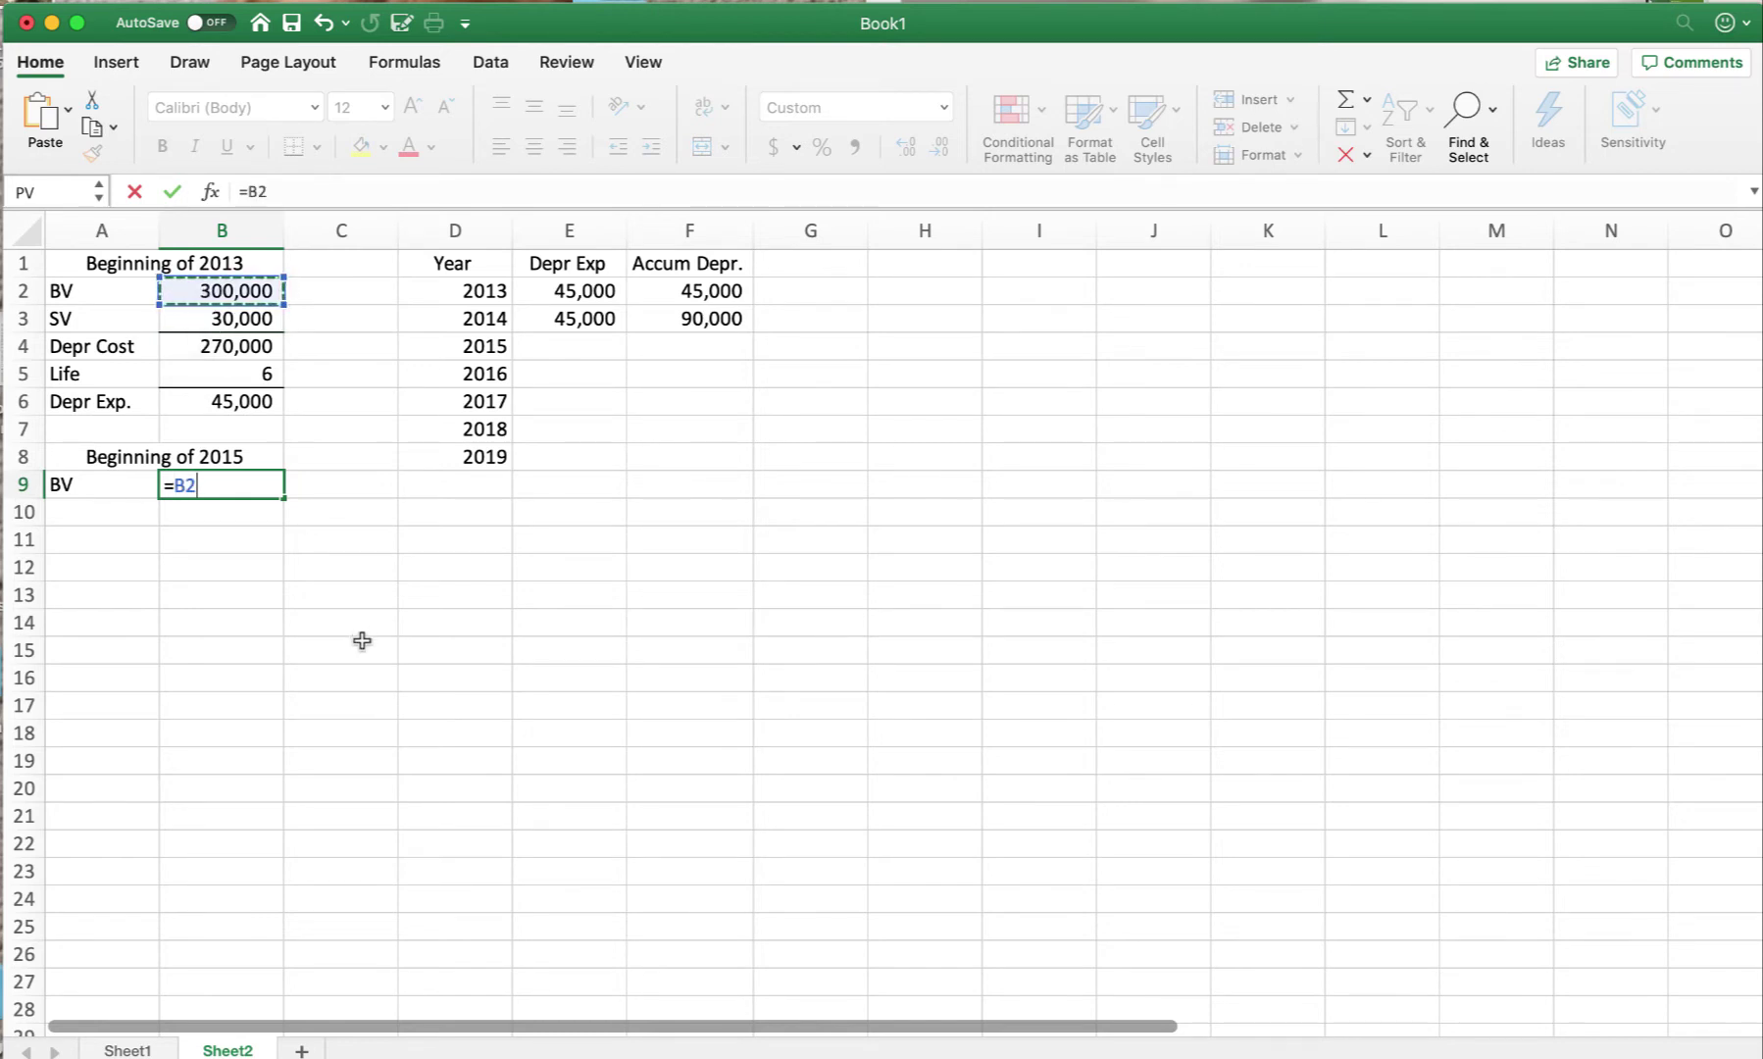
type("-")
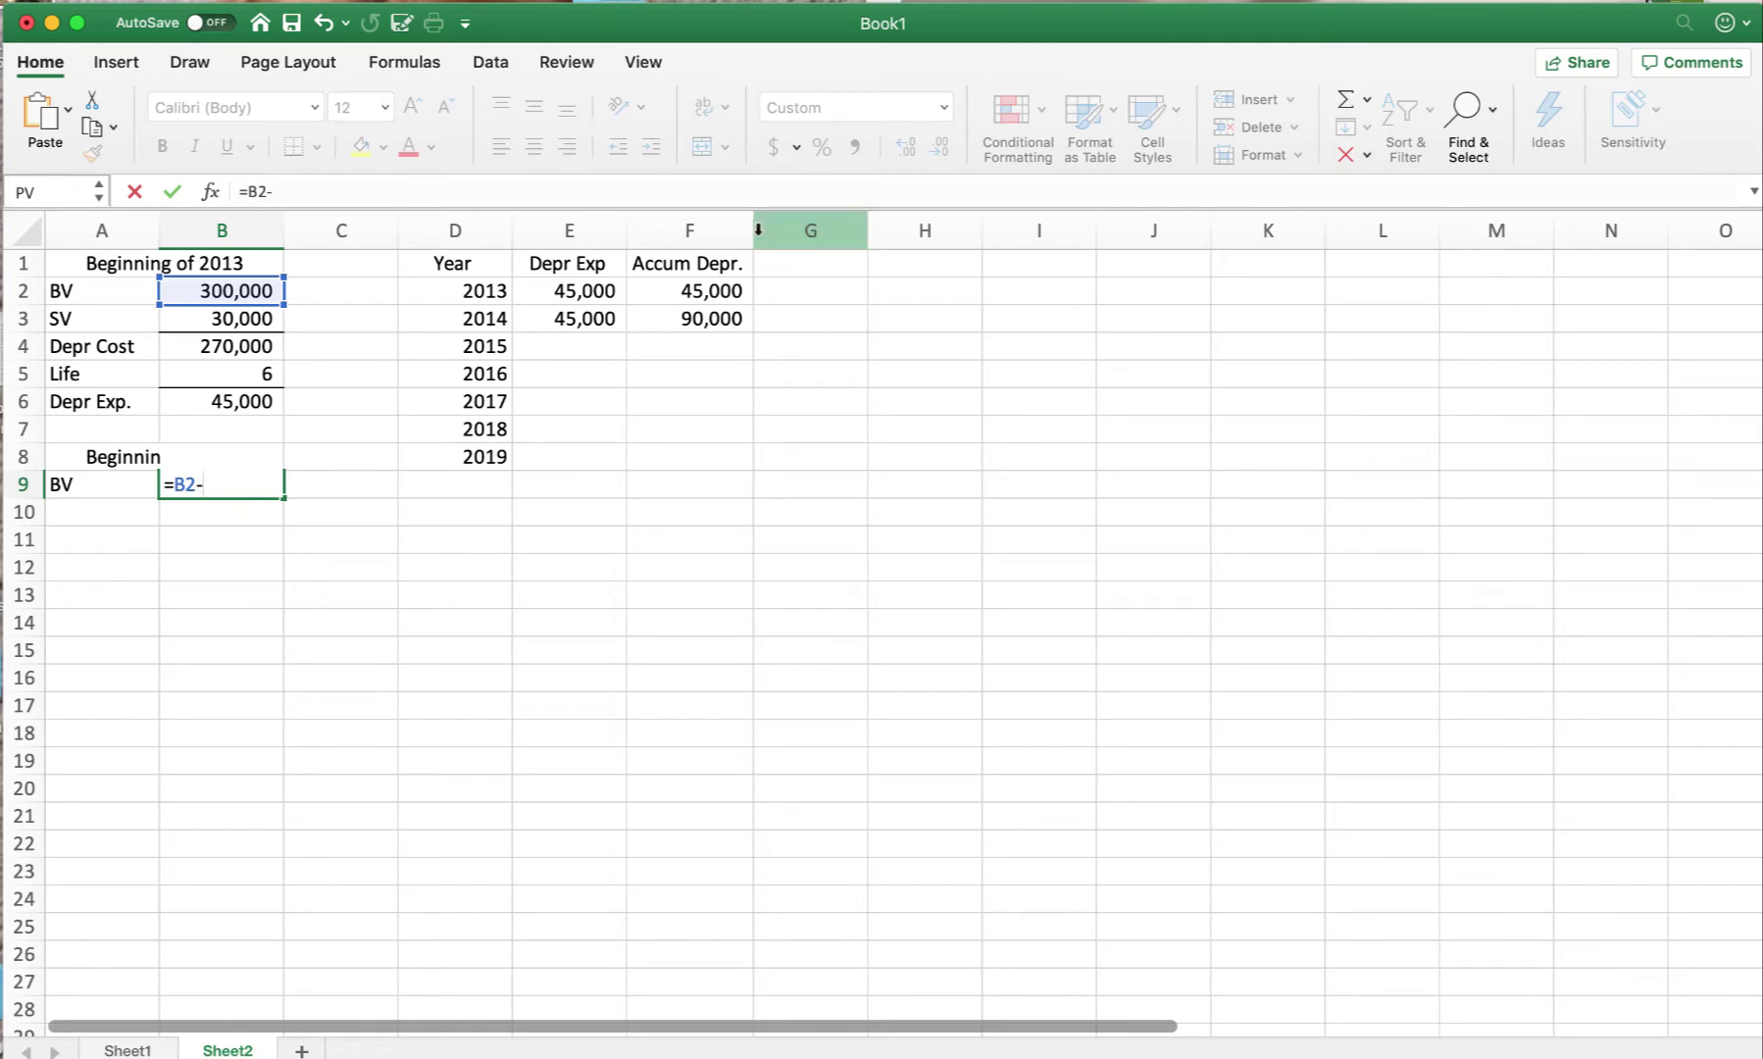
left_click(694, 324)
key("Return")
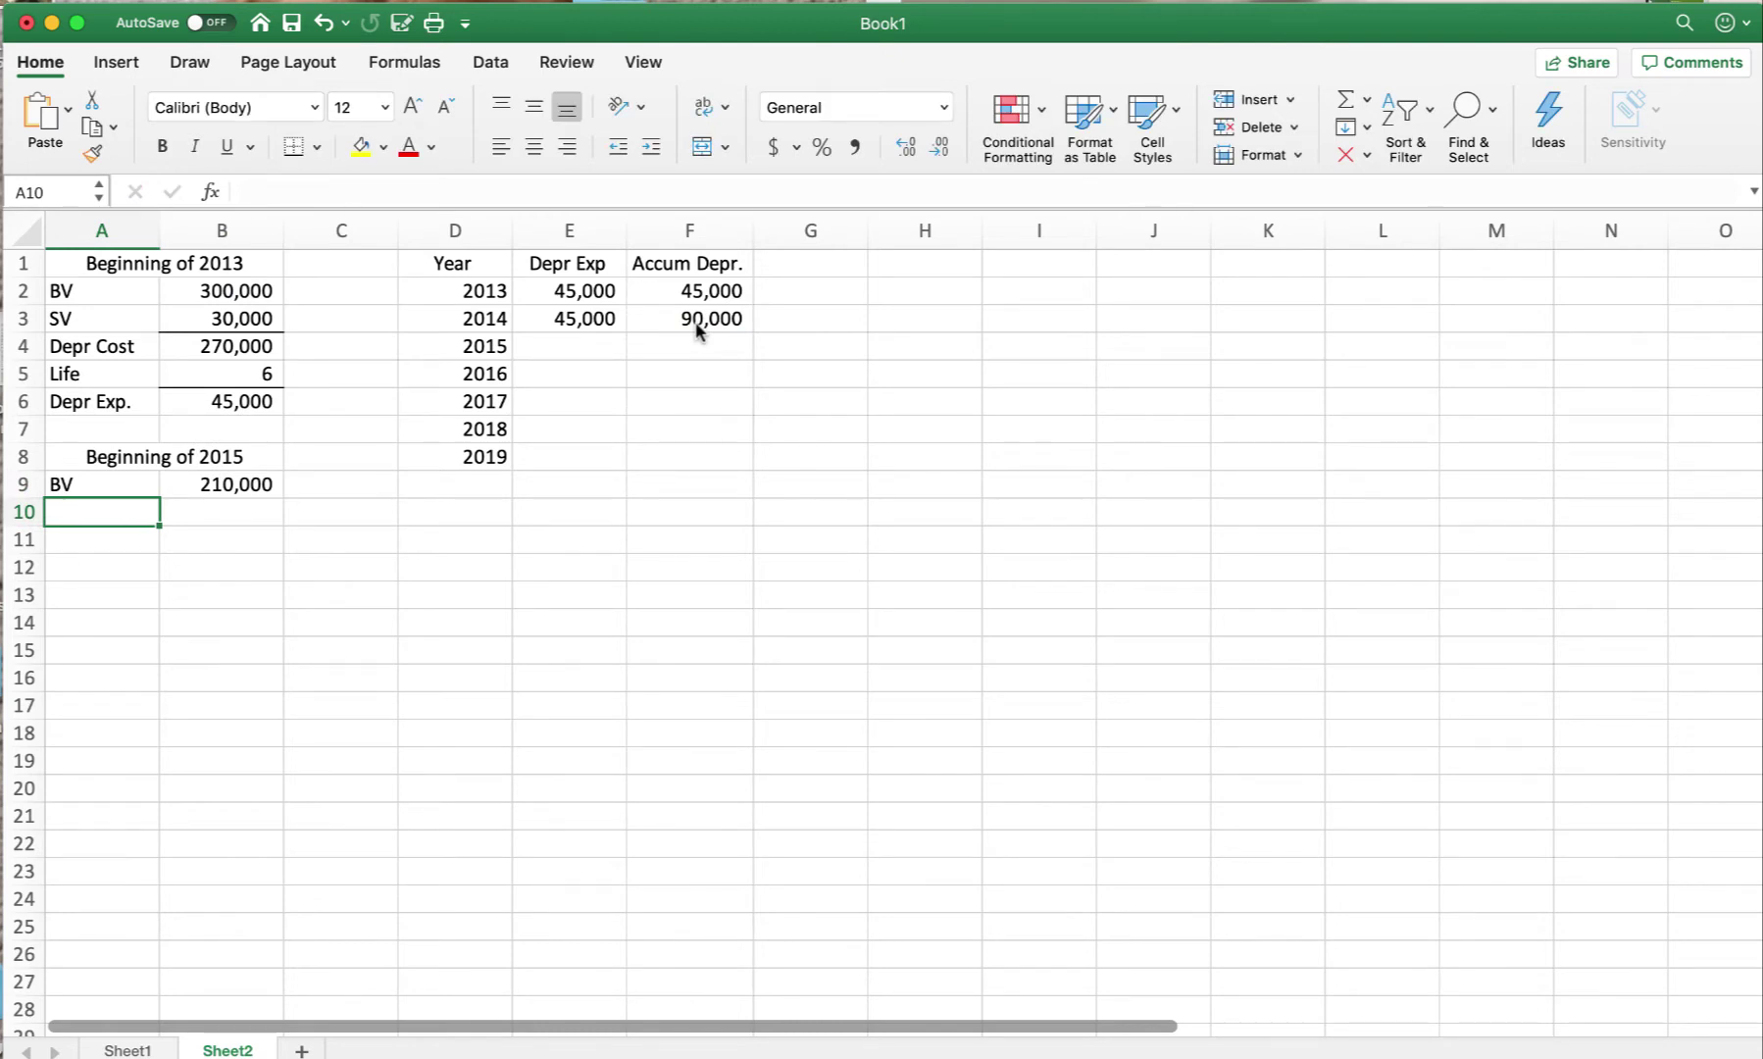
type("SV")
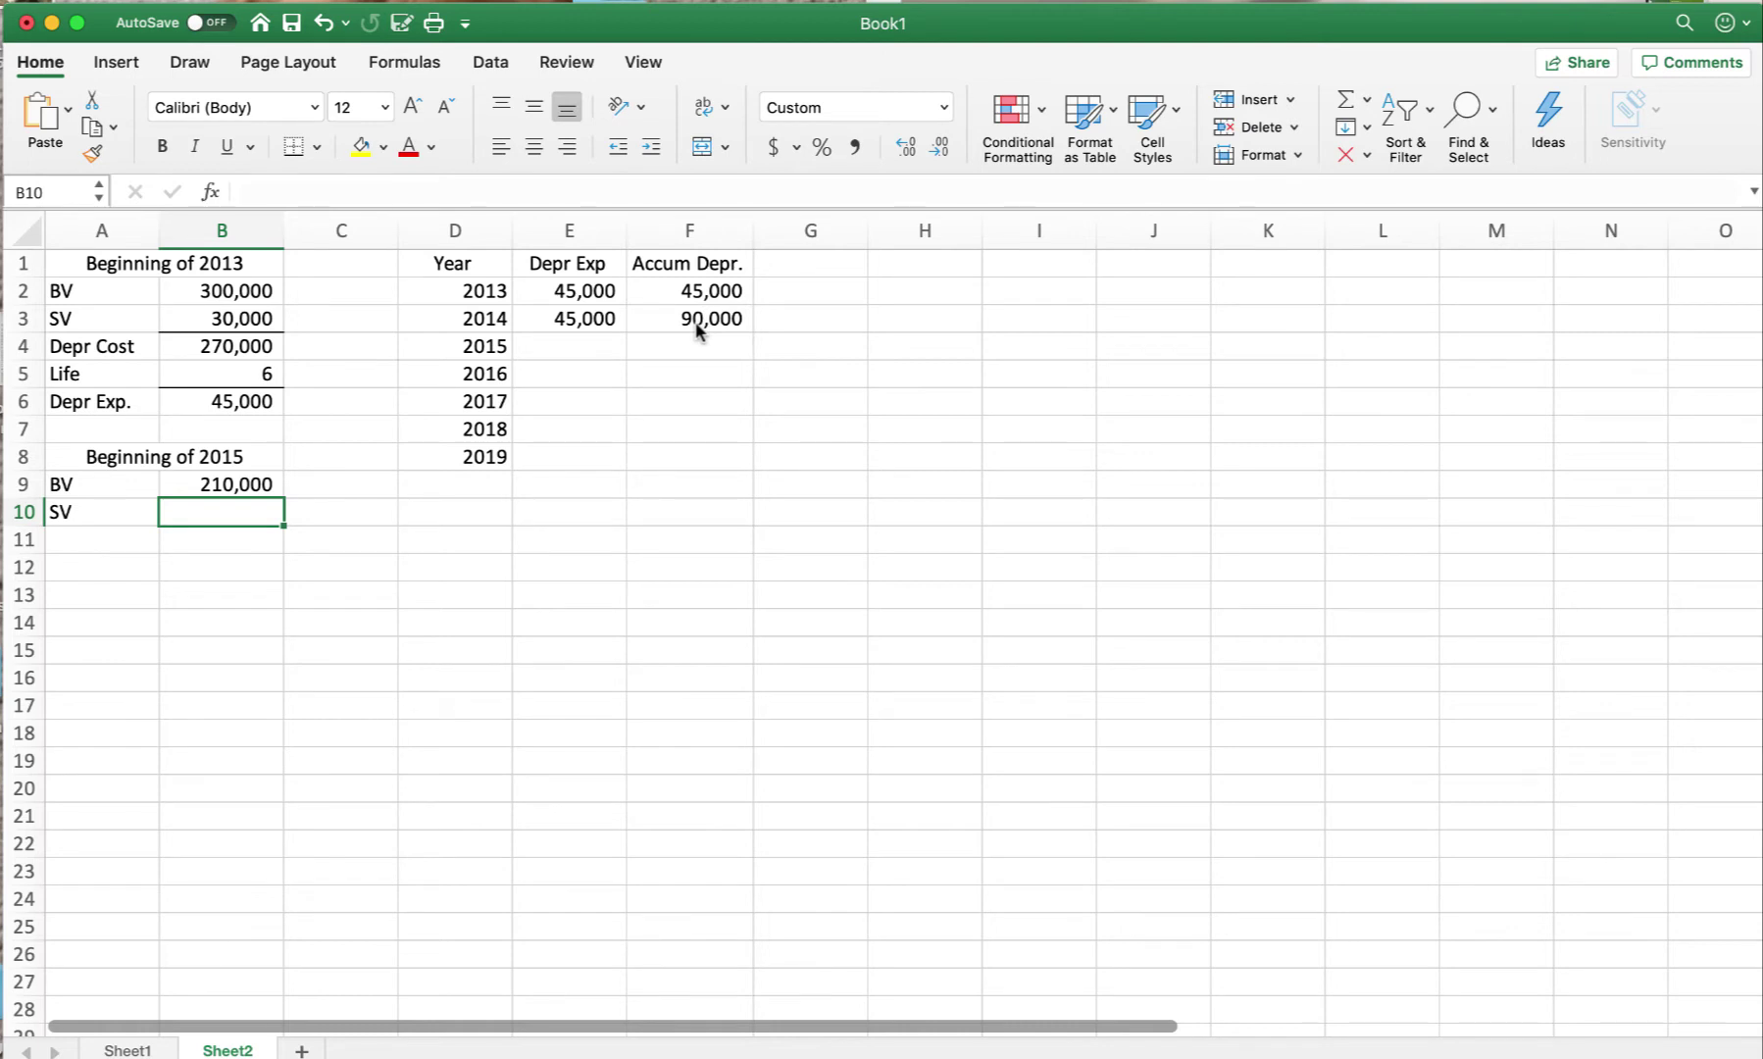
- Enter SV 30,000 and a Derp row computing 180,000 as =B9-B10
type("30000")
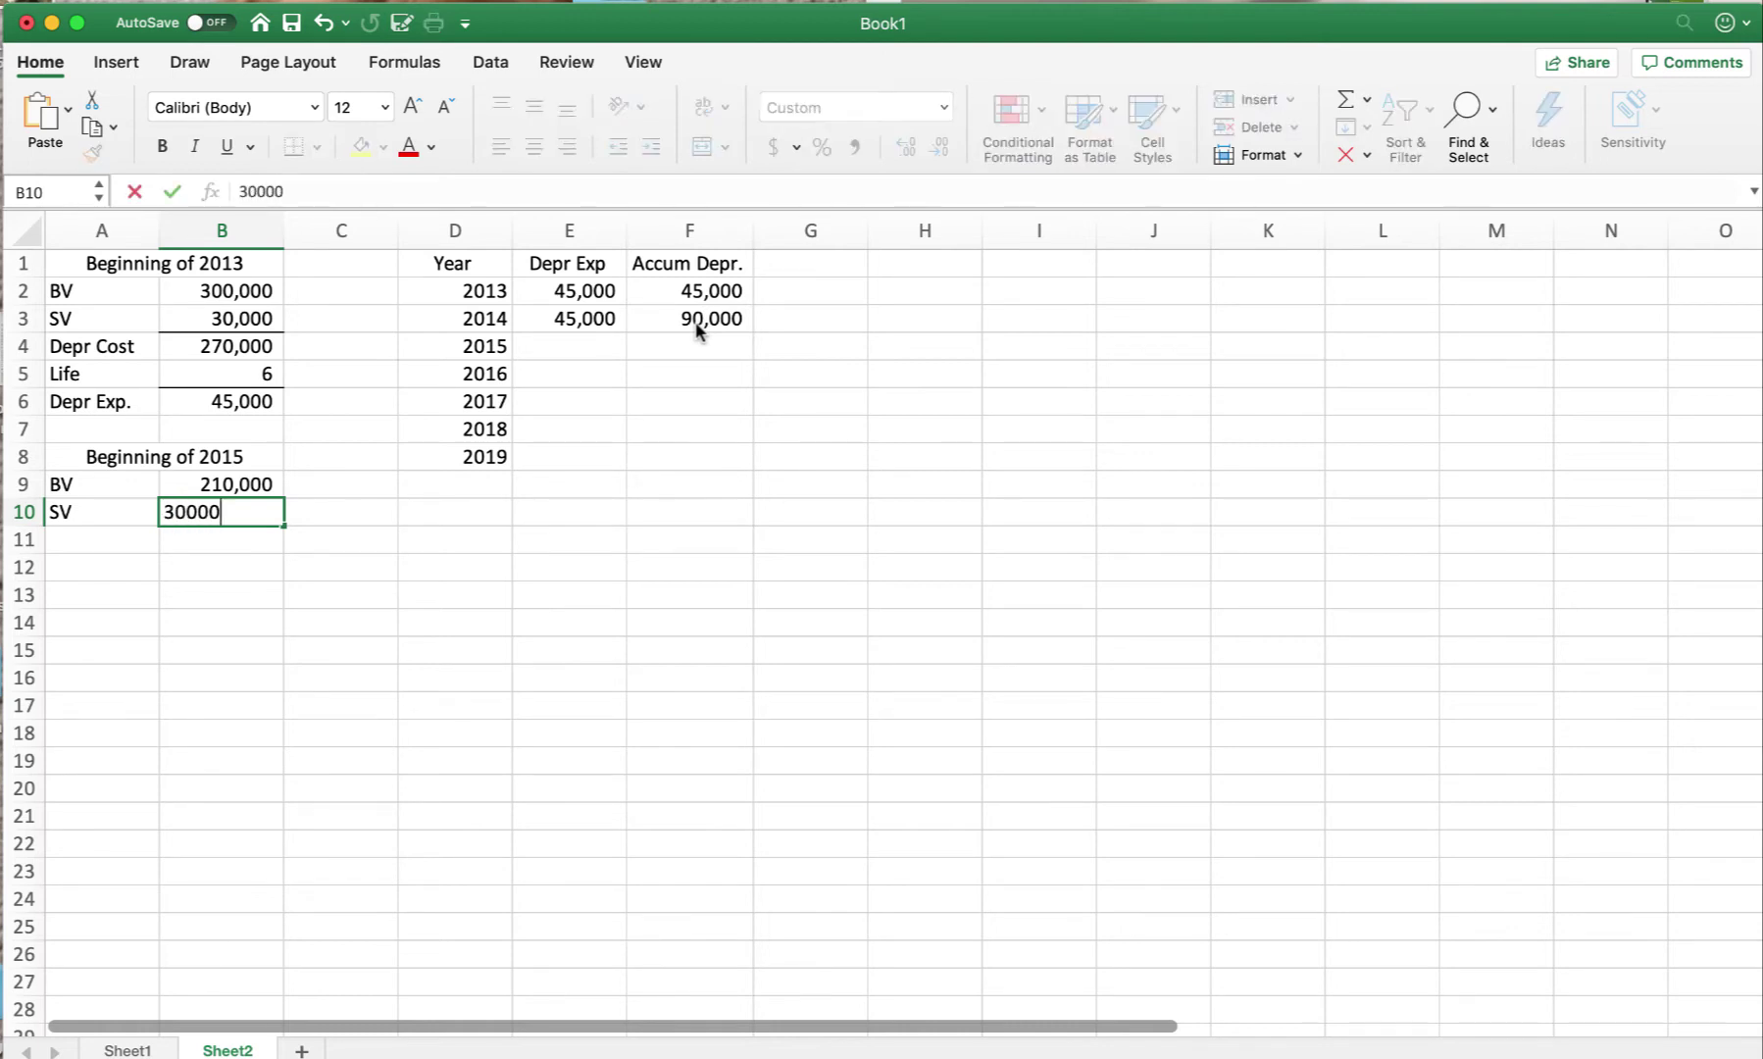
key("Return")
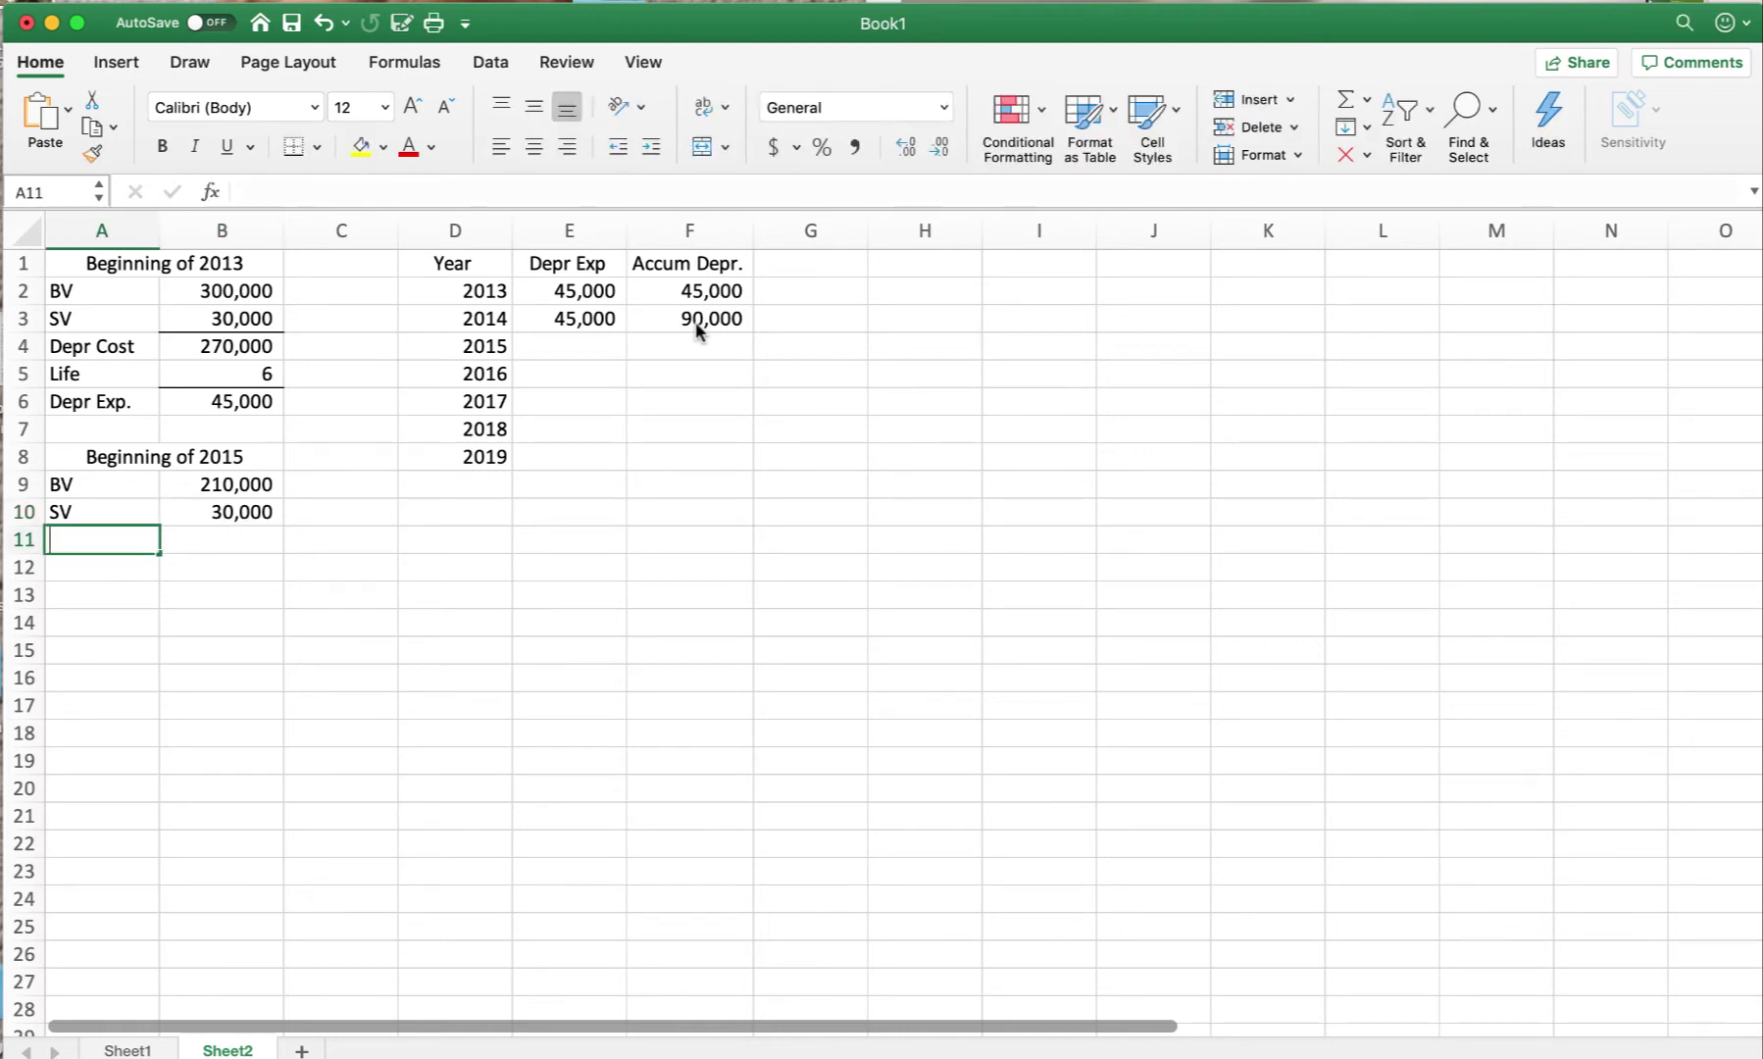
type("Derp")
key("Tab")
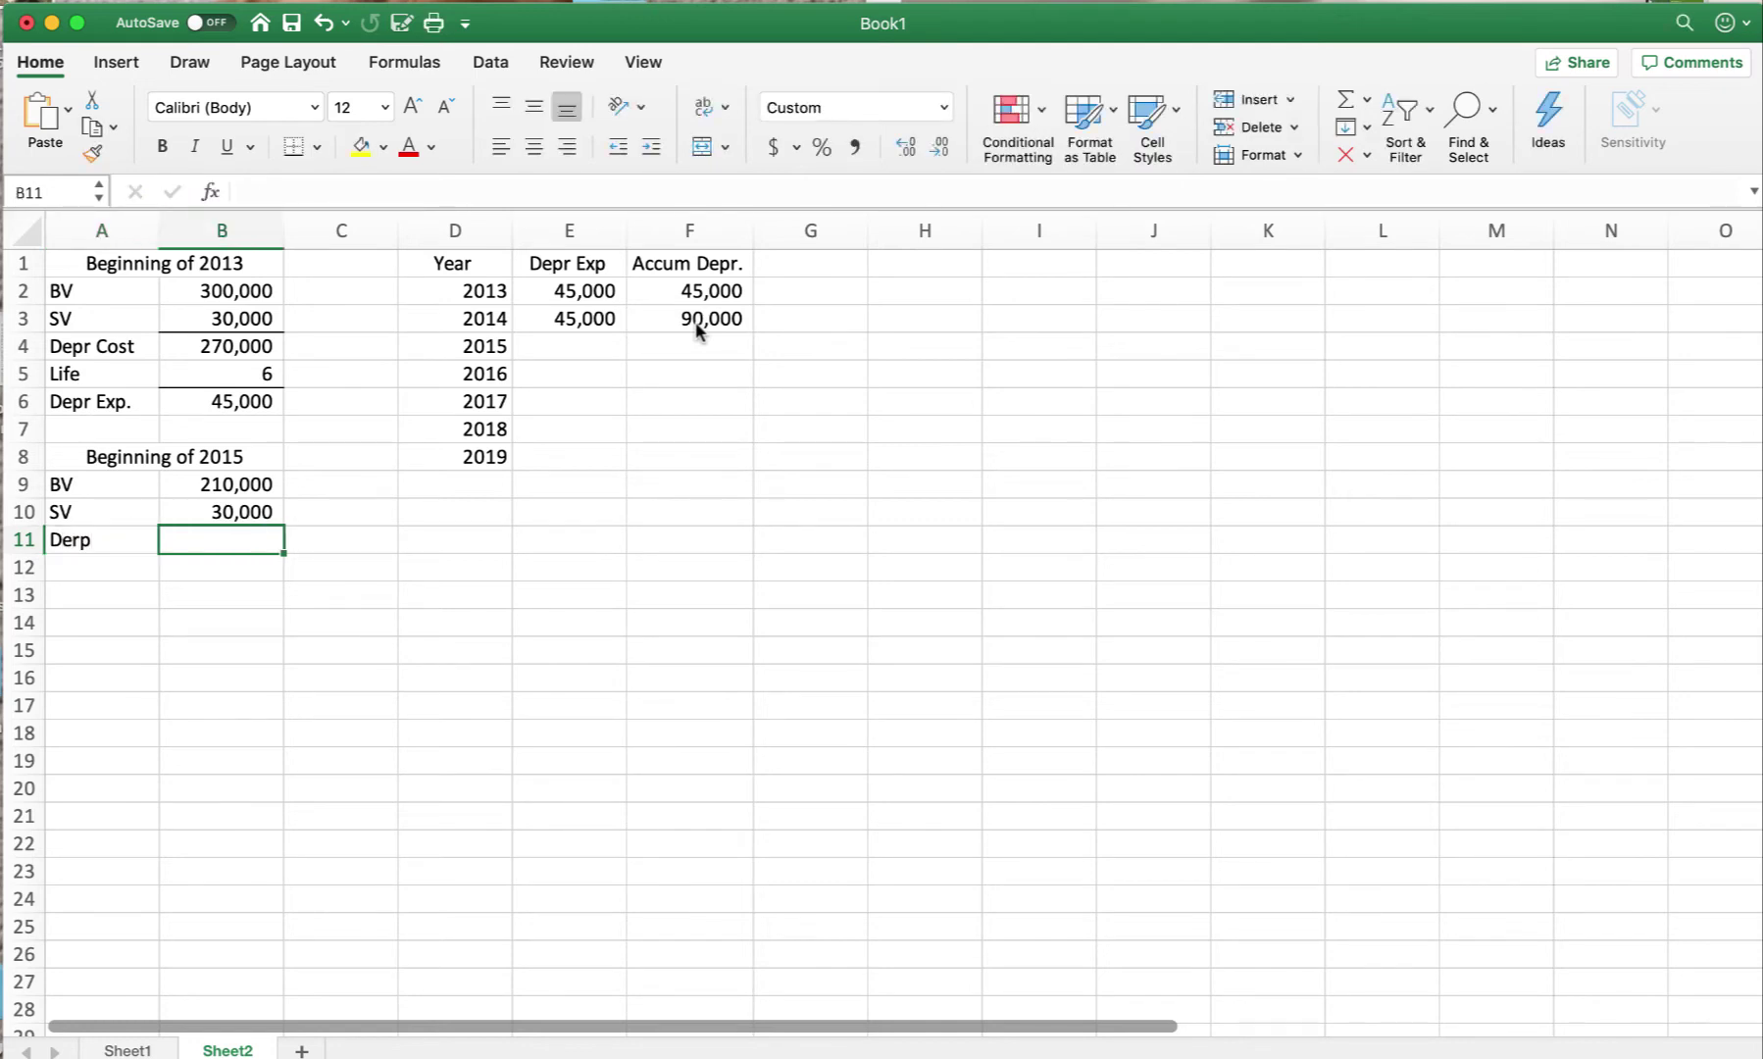
type("=")
scroll(694, 333, "down", 10)
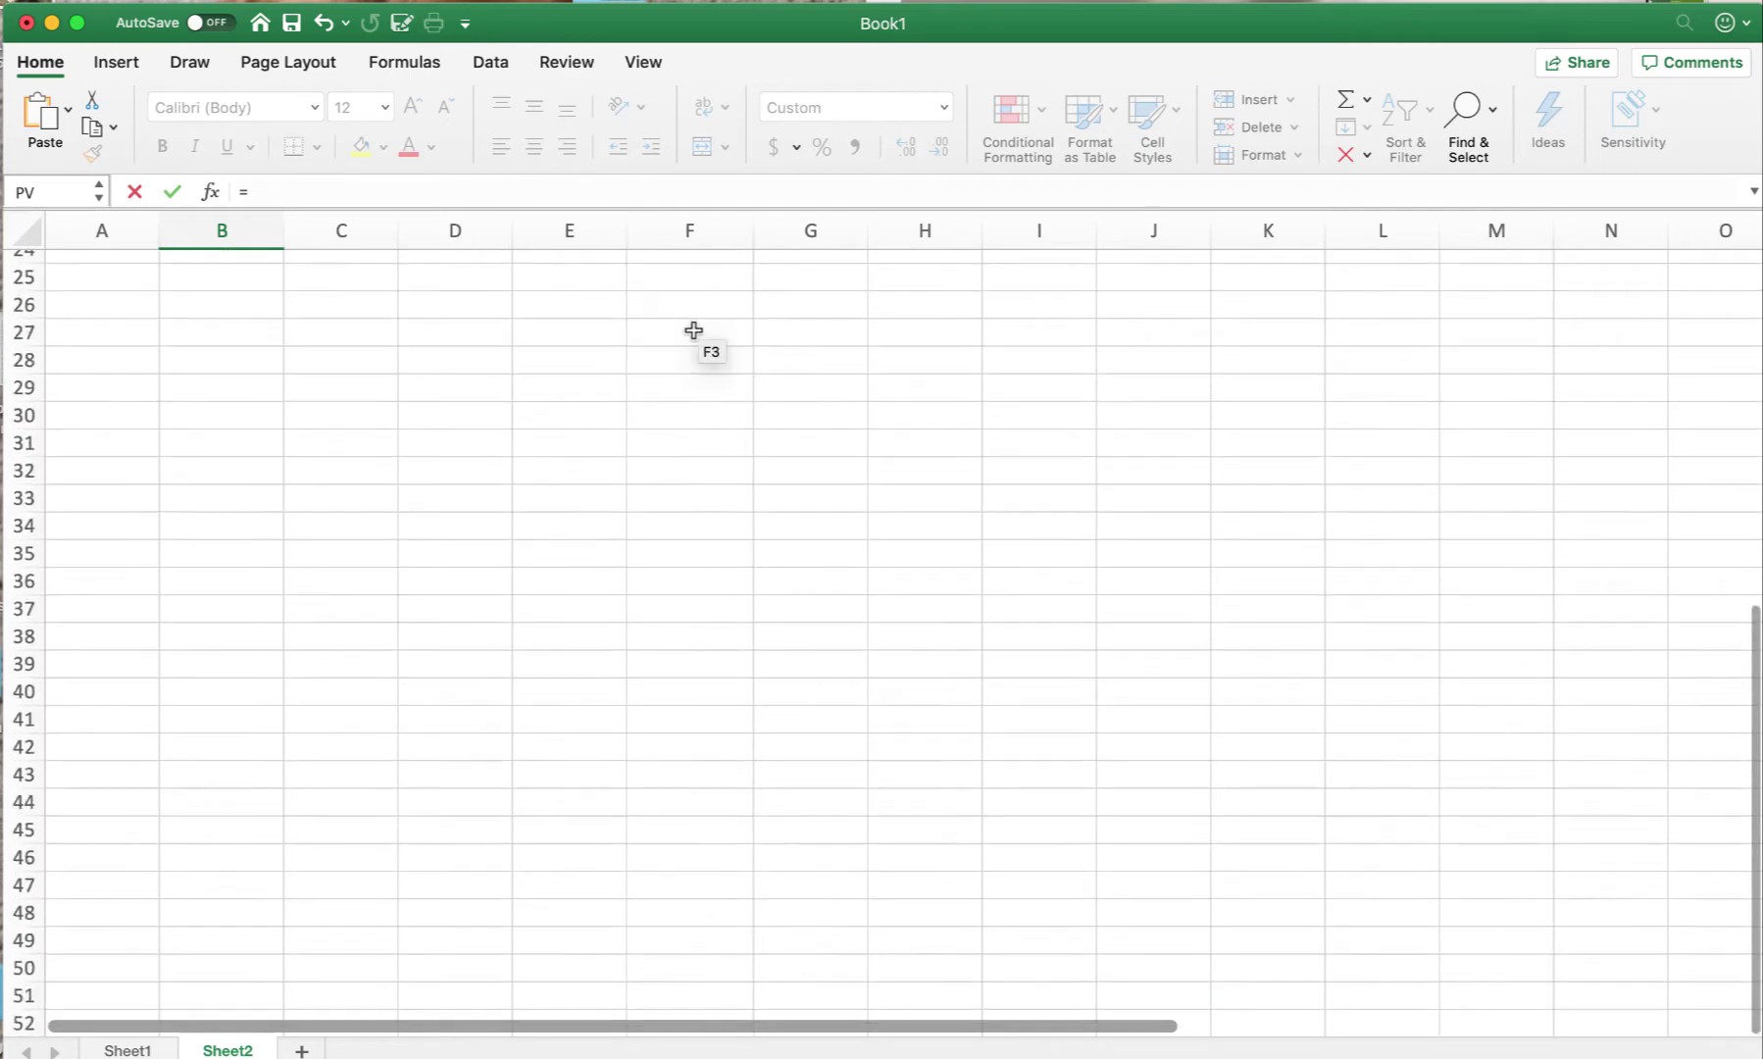
scroll(489, 507, "up", 10)
left_click(239, 484)
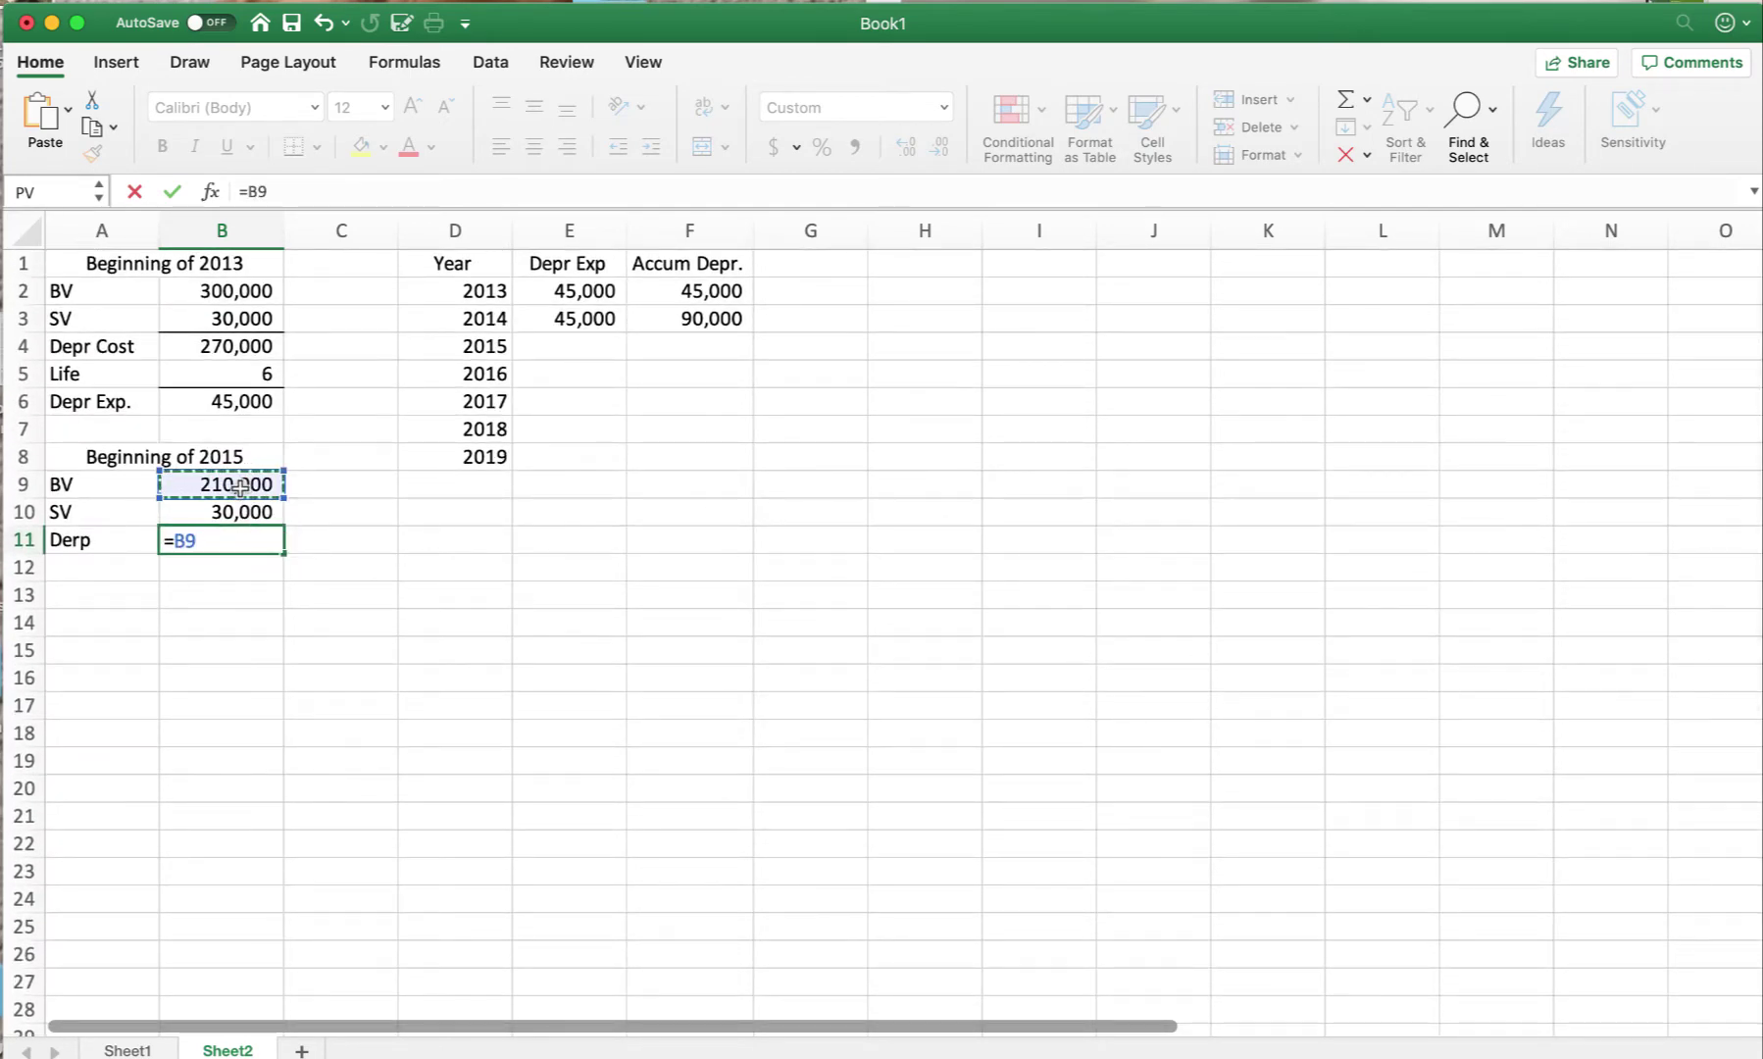
type("-")
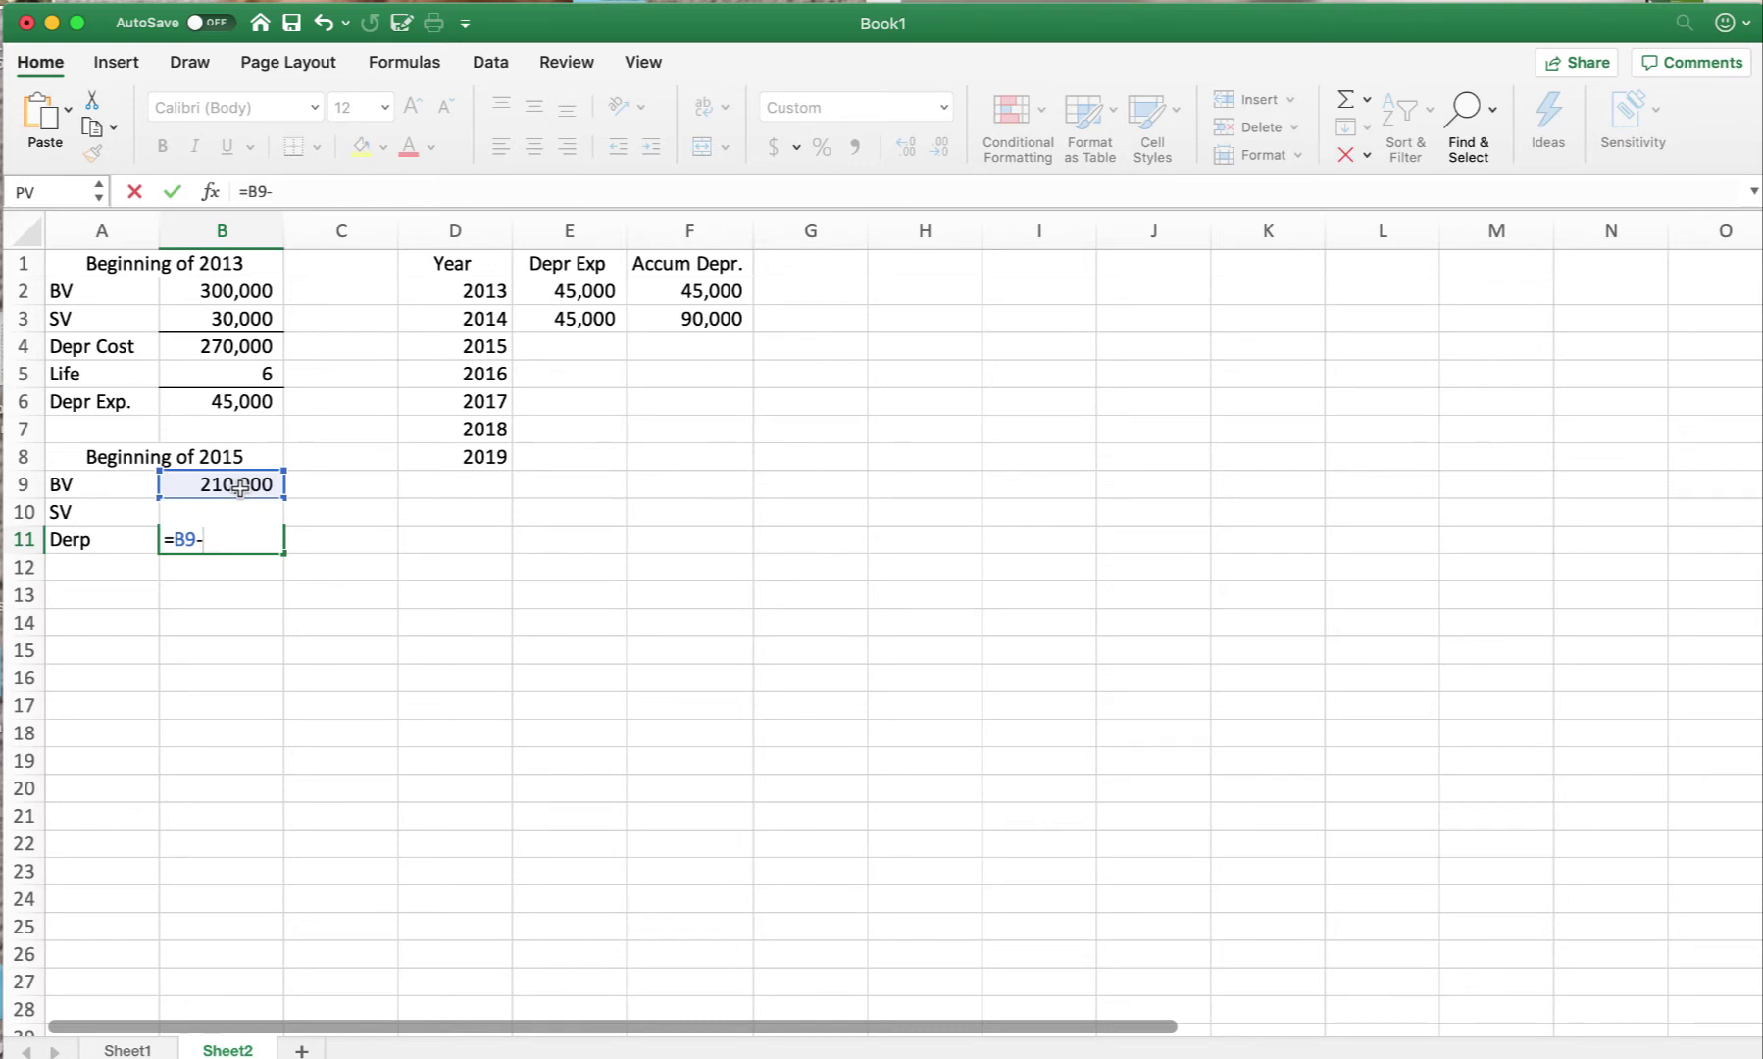
type("B10")
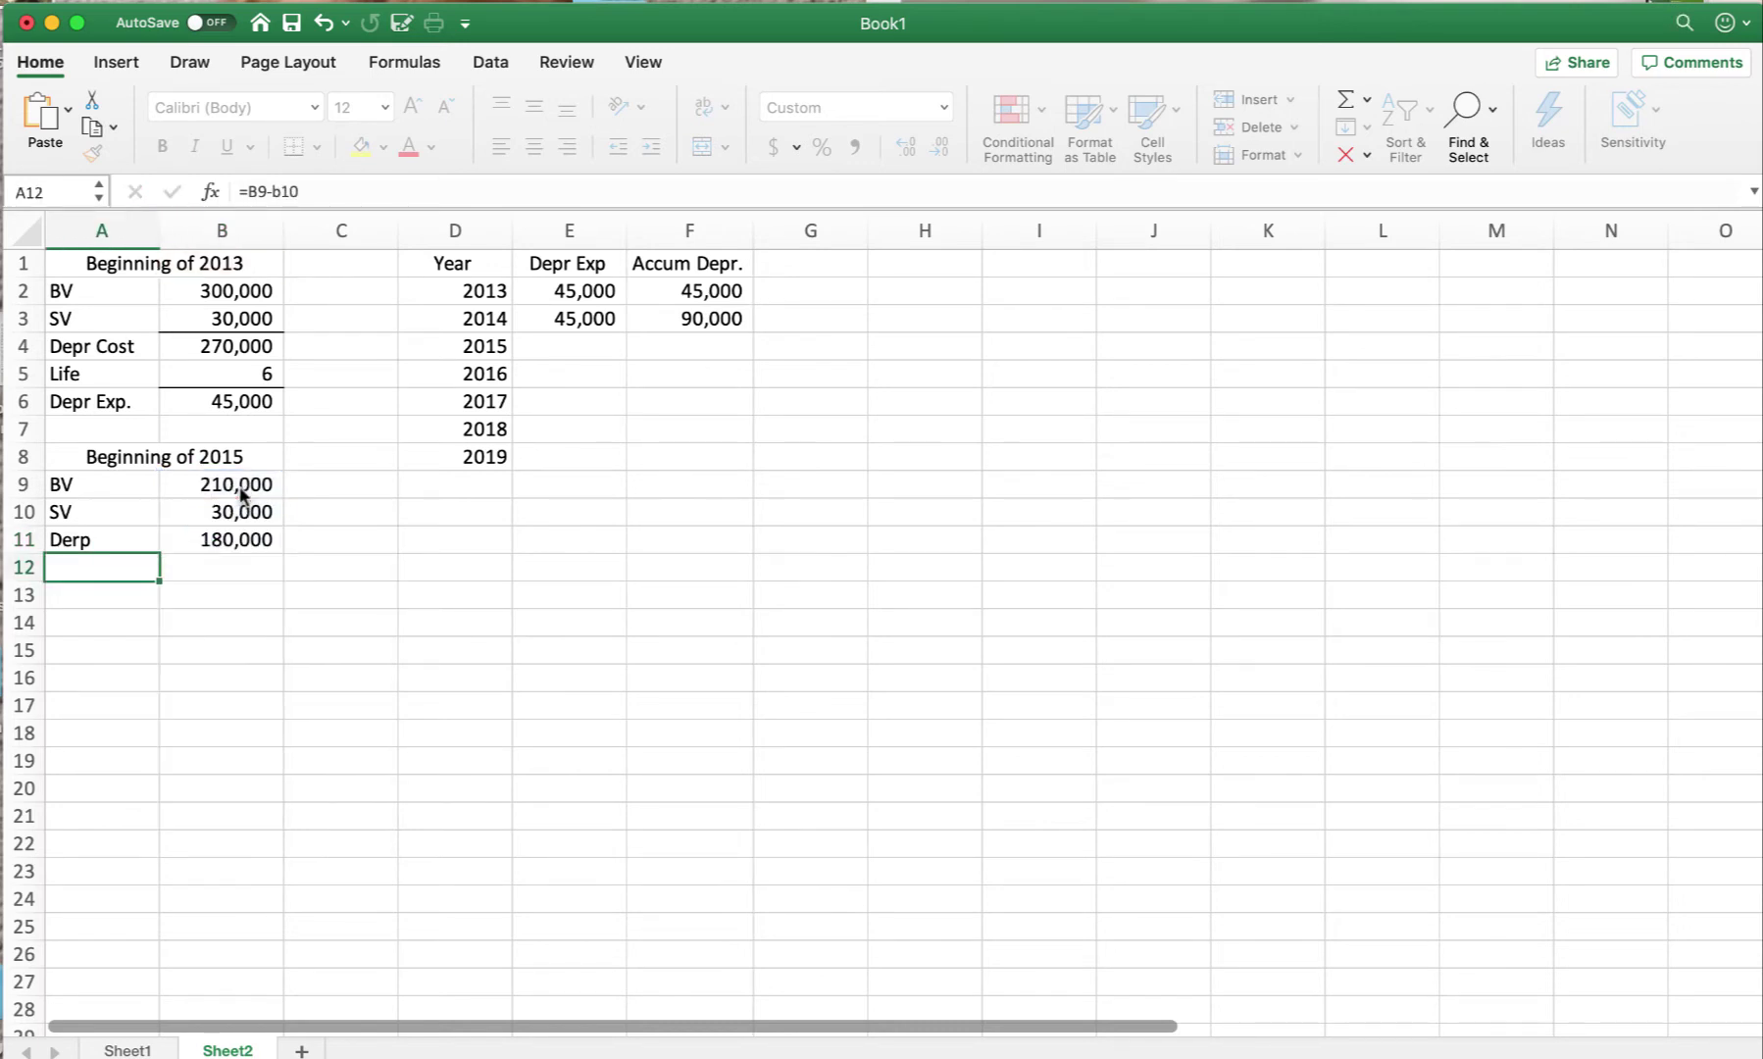
- Add a bottom border under the 30,000 salvage value
left_click(241, 509)
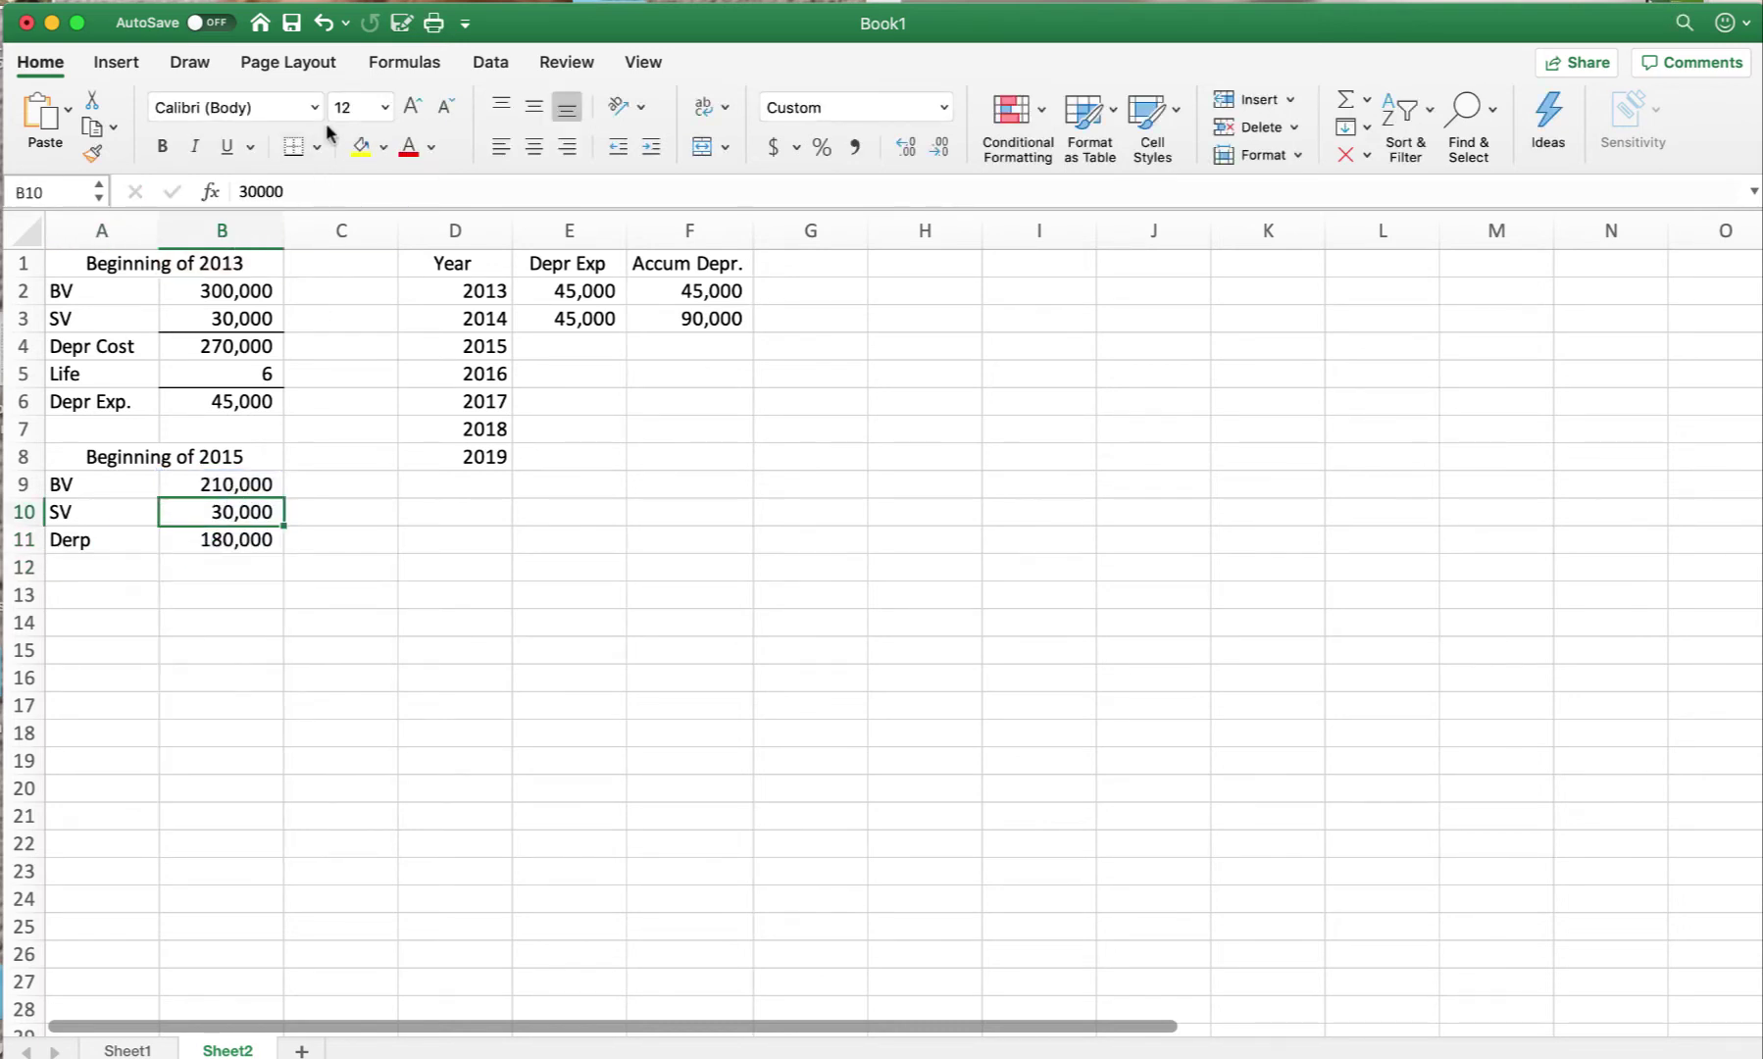
left_click(297, 145)
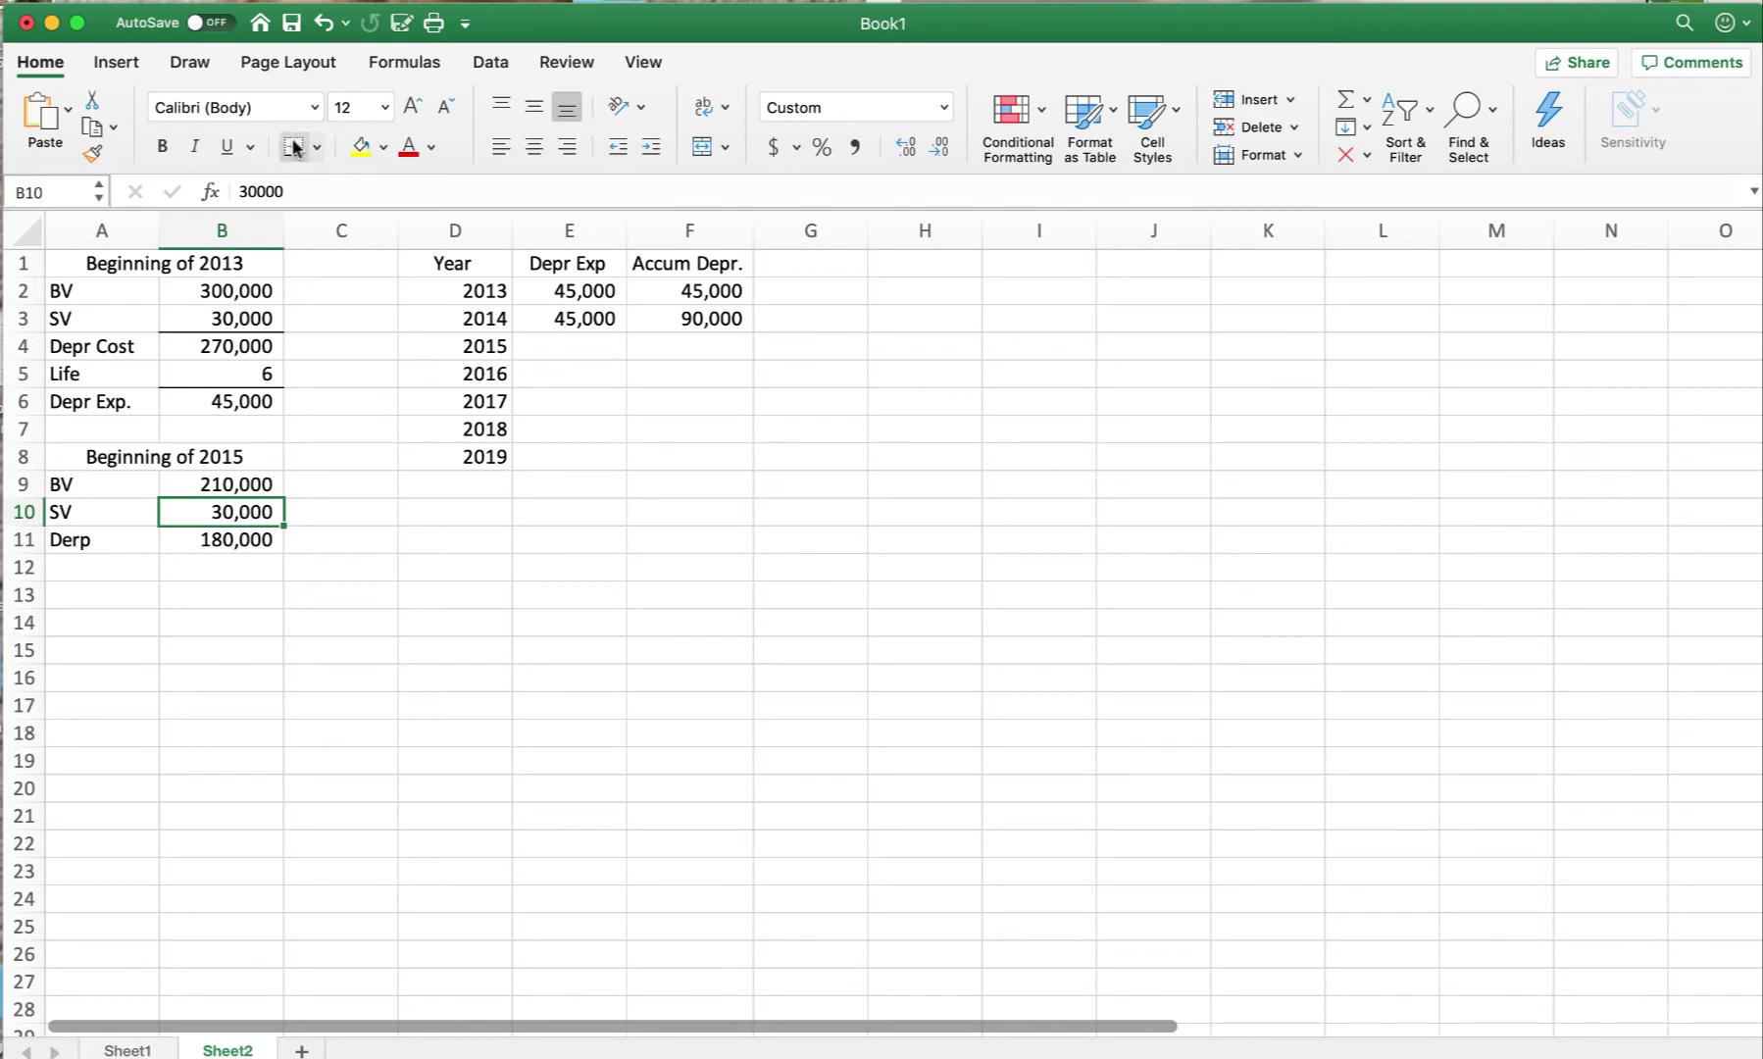
left_click(86, 571)
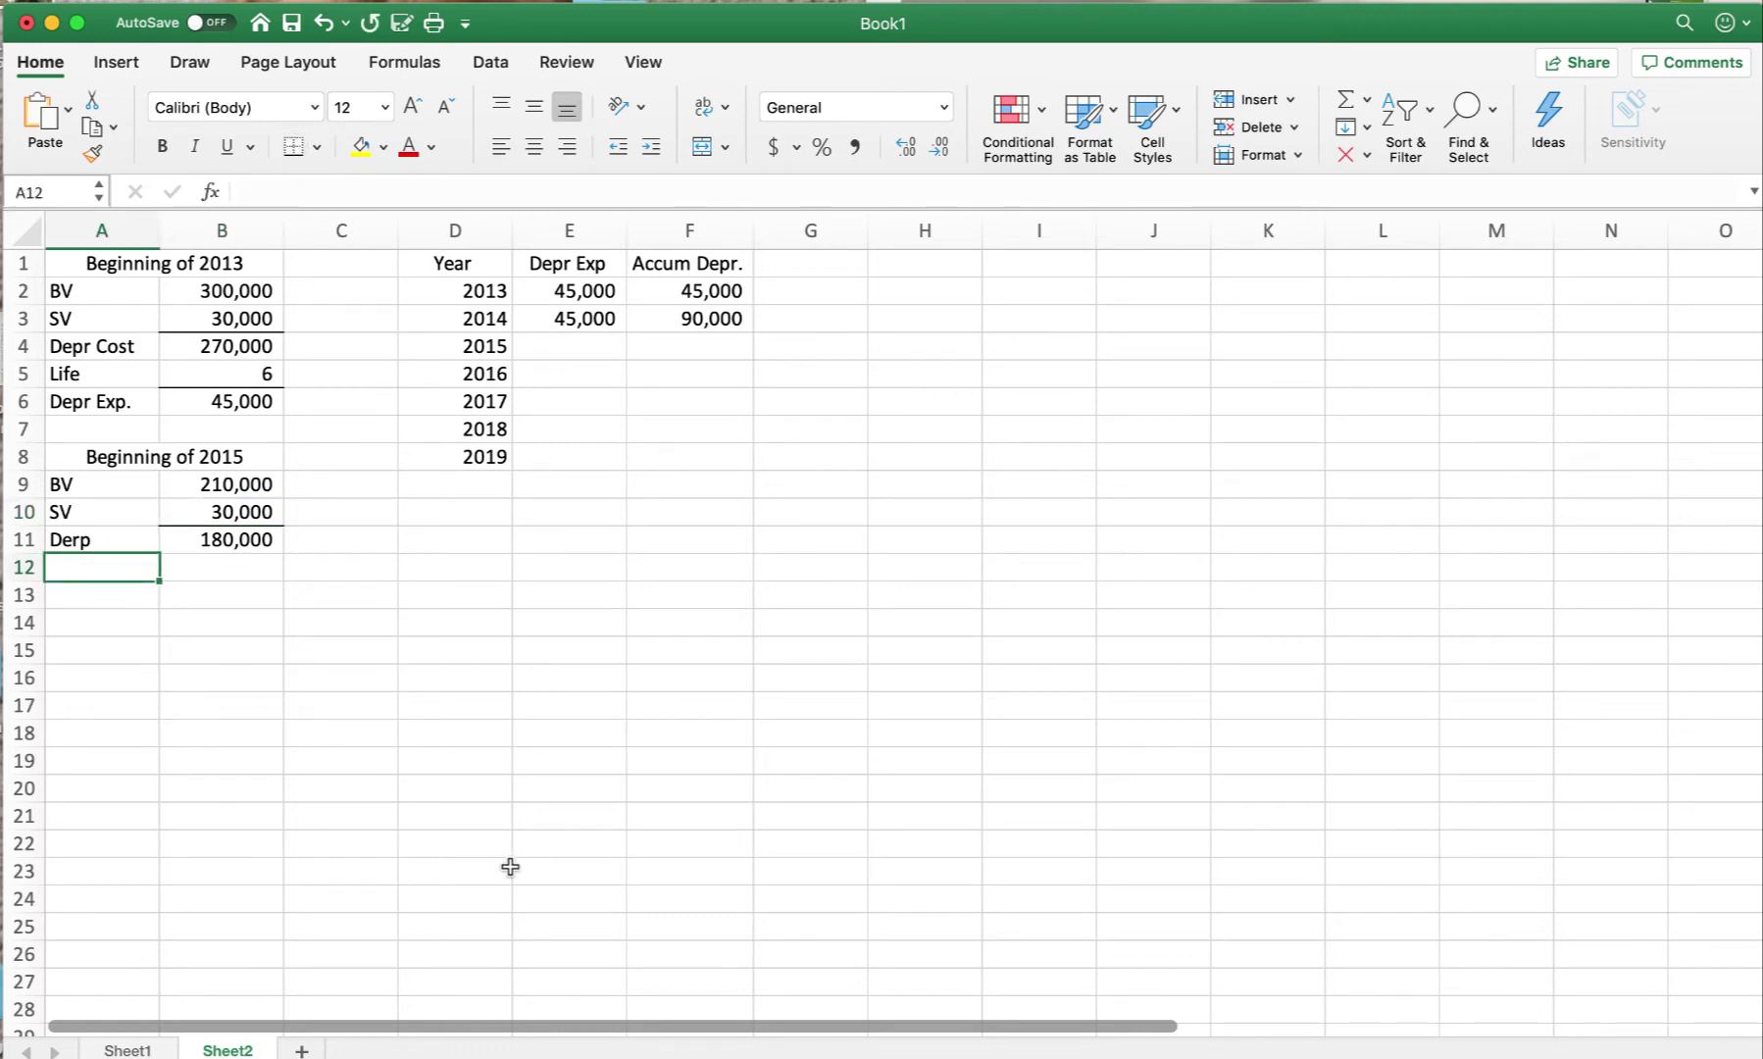
type("Use")
key("BackSpace")
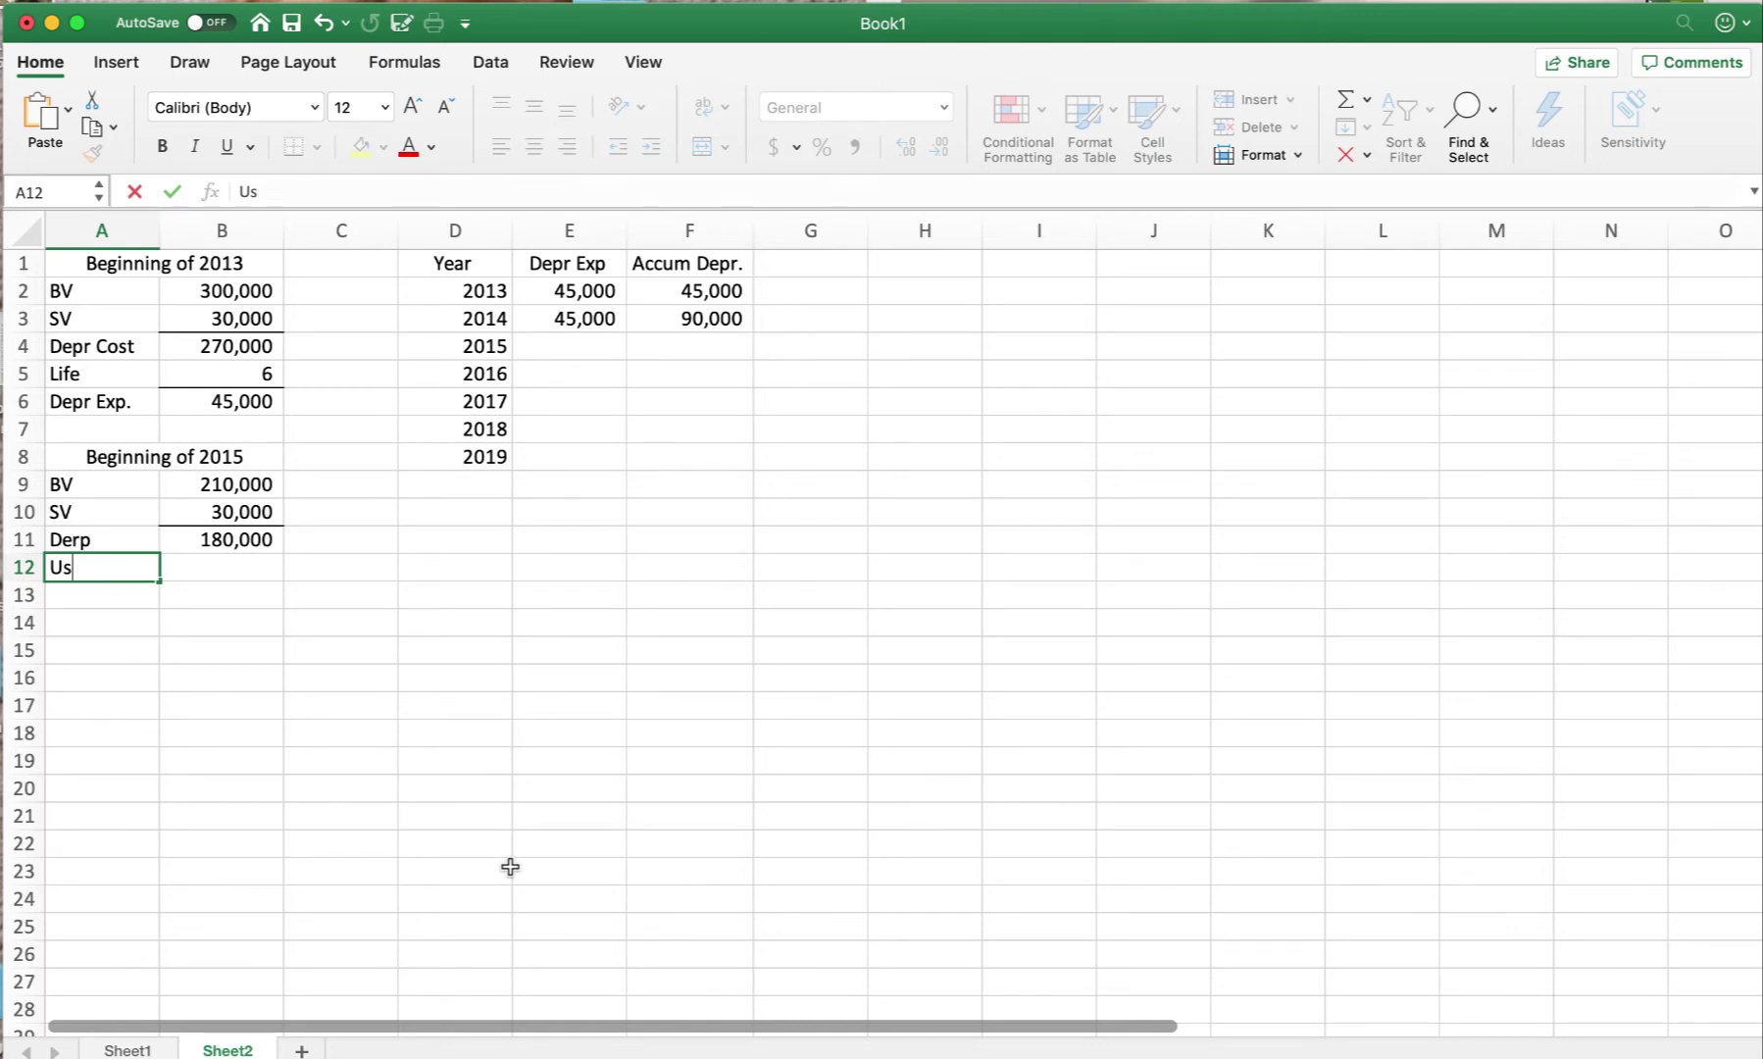
- Add a Life label with the remaining life entered as =7-2, showing 5
key("BackSpace")
key("BackSpace")
type("Life")
key("Tab")
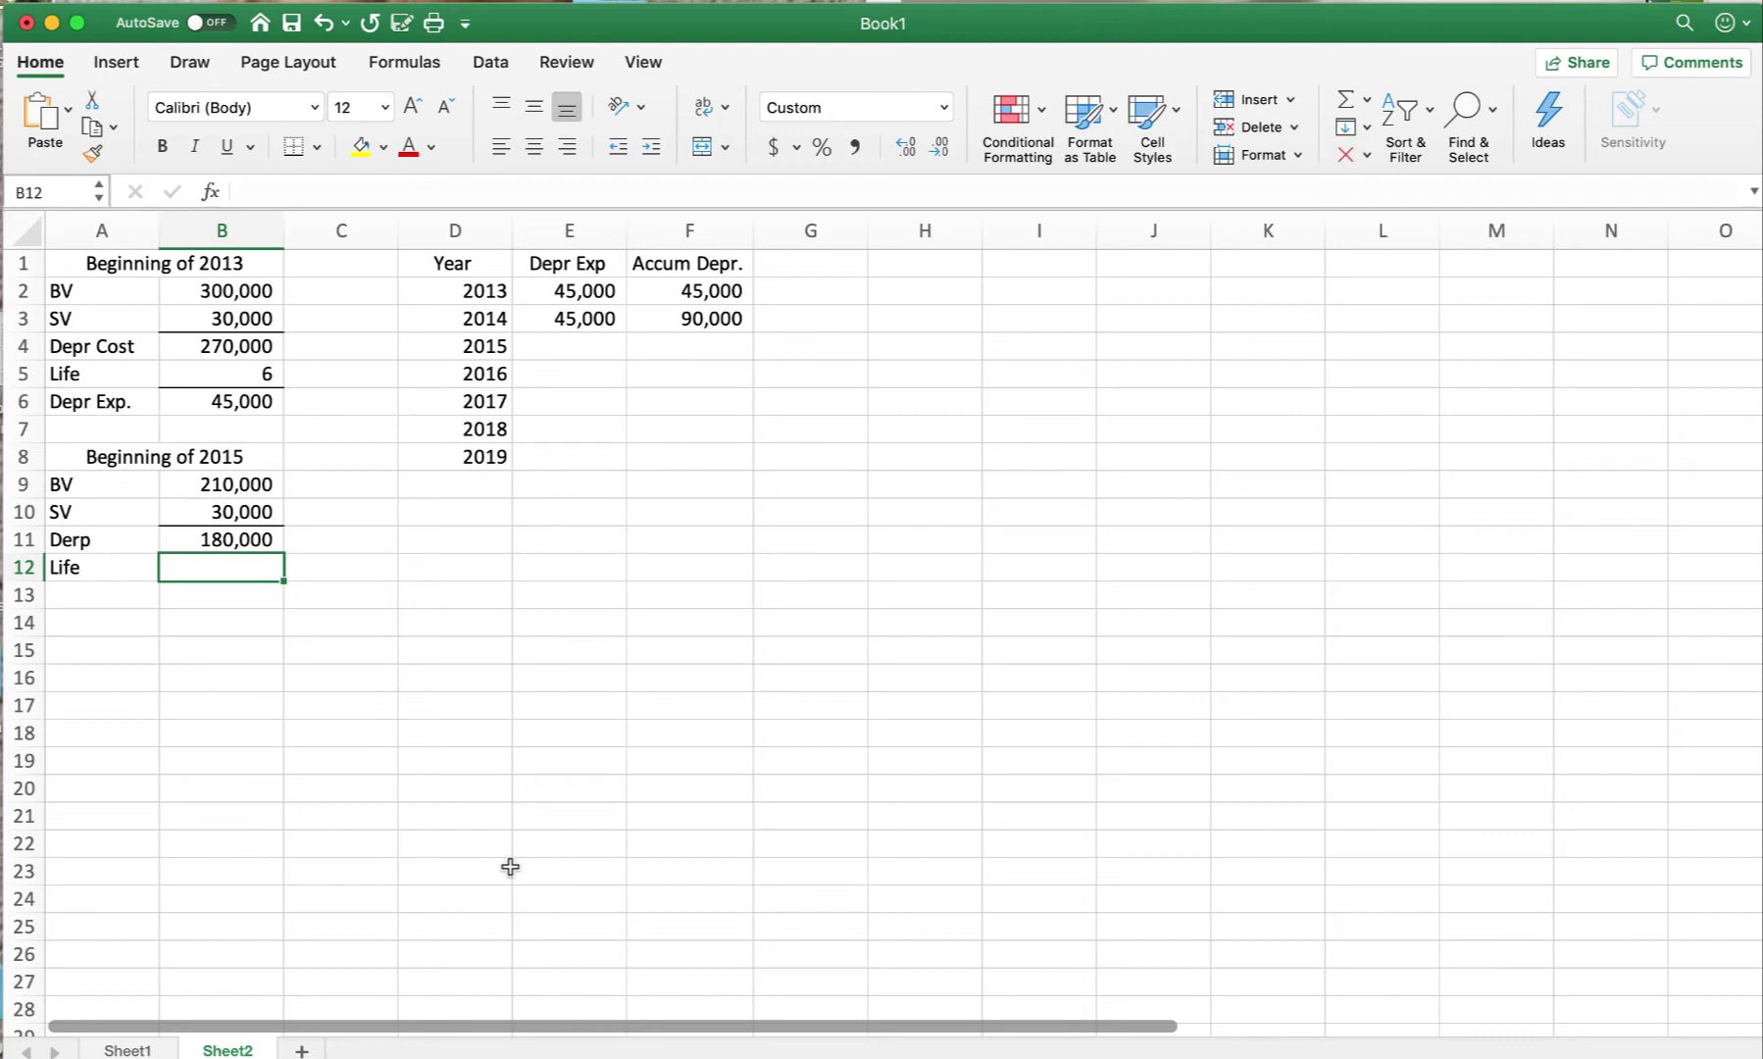
type("=7-2")
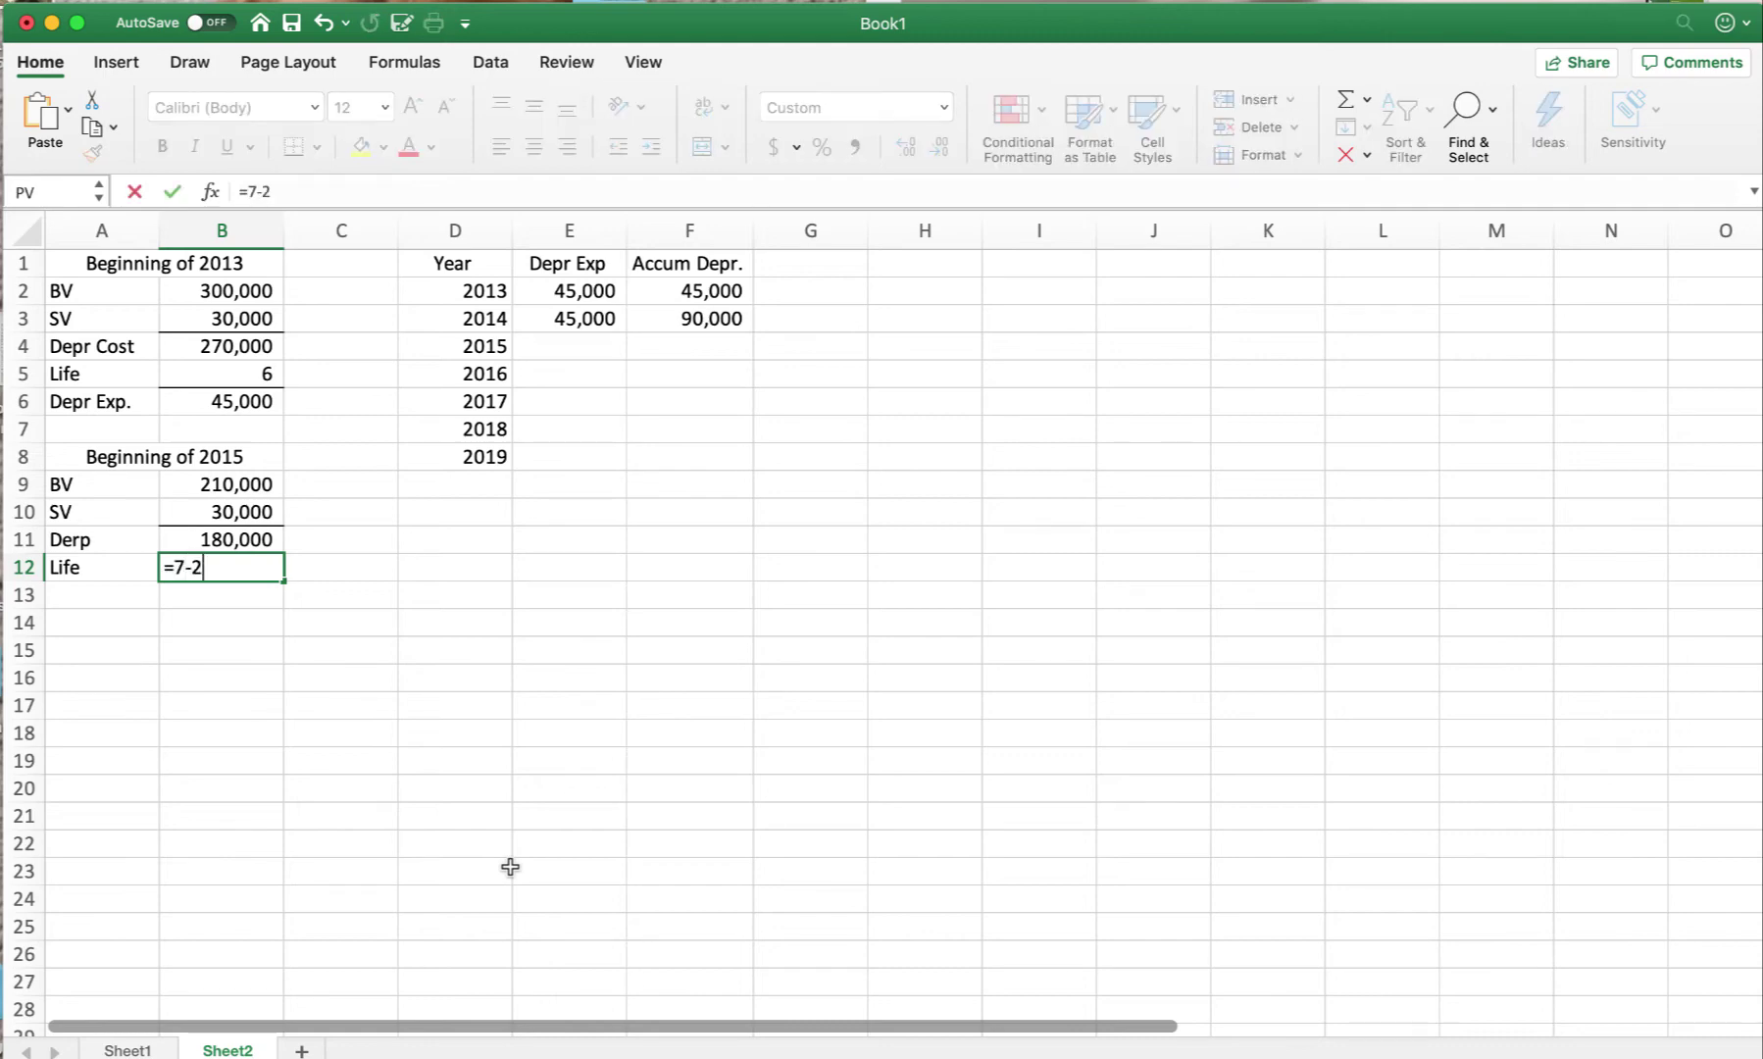
key("Return")
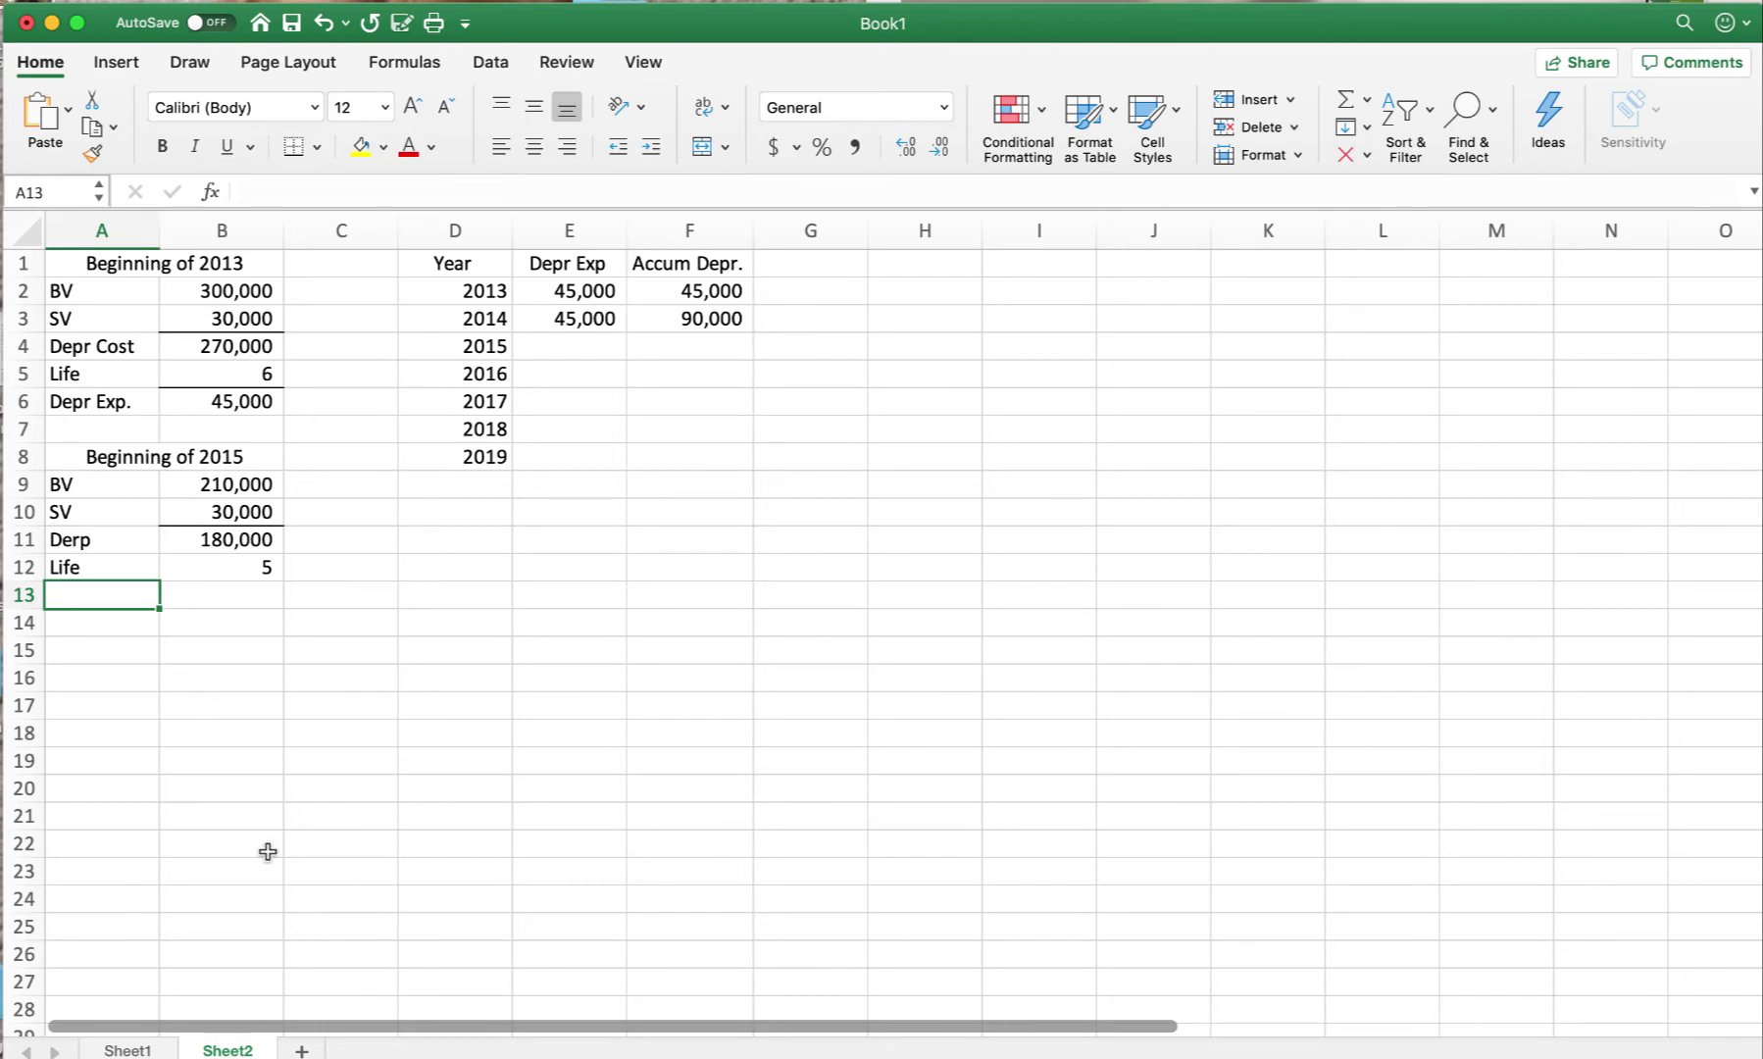
- Add a Depr. row in A13 with =B11/B12, dividing 180,000 by the 5-year life for 36,000
type("De")
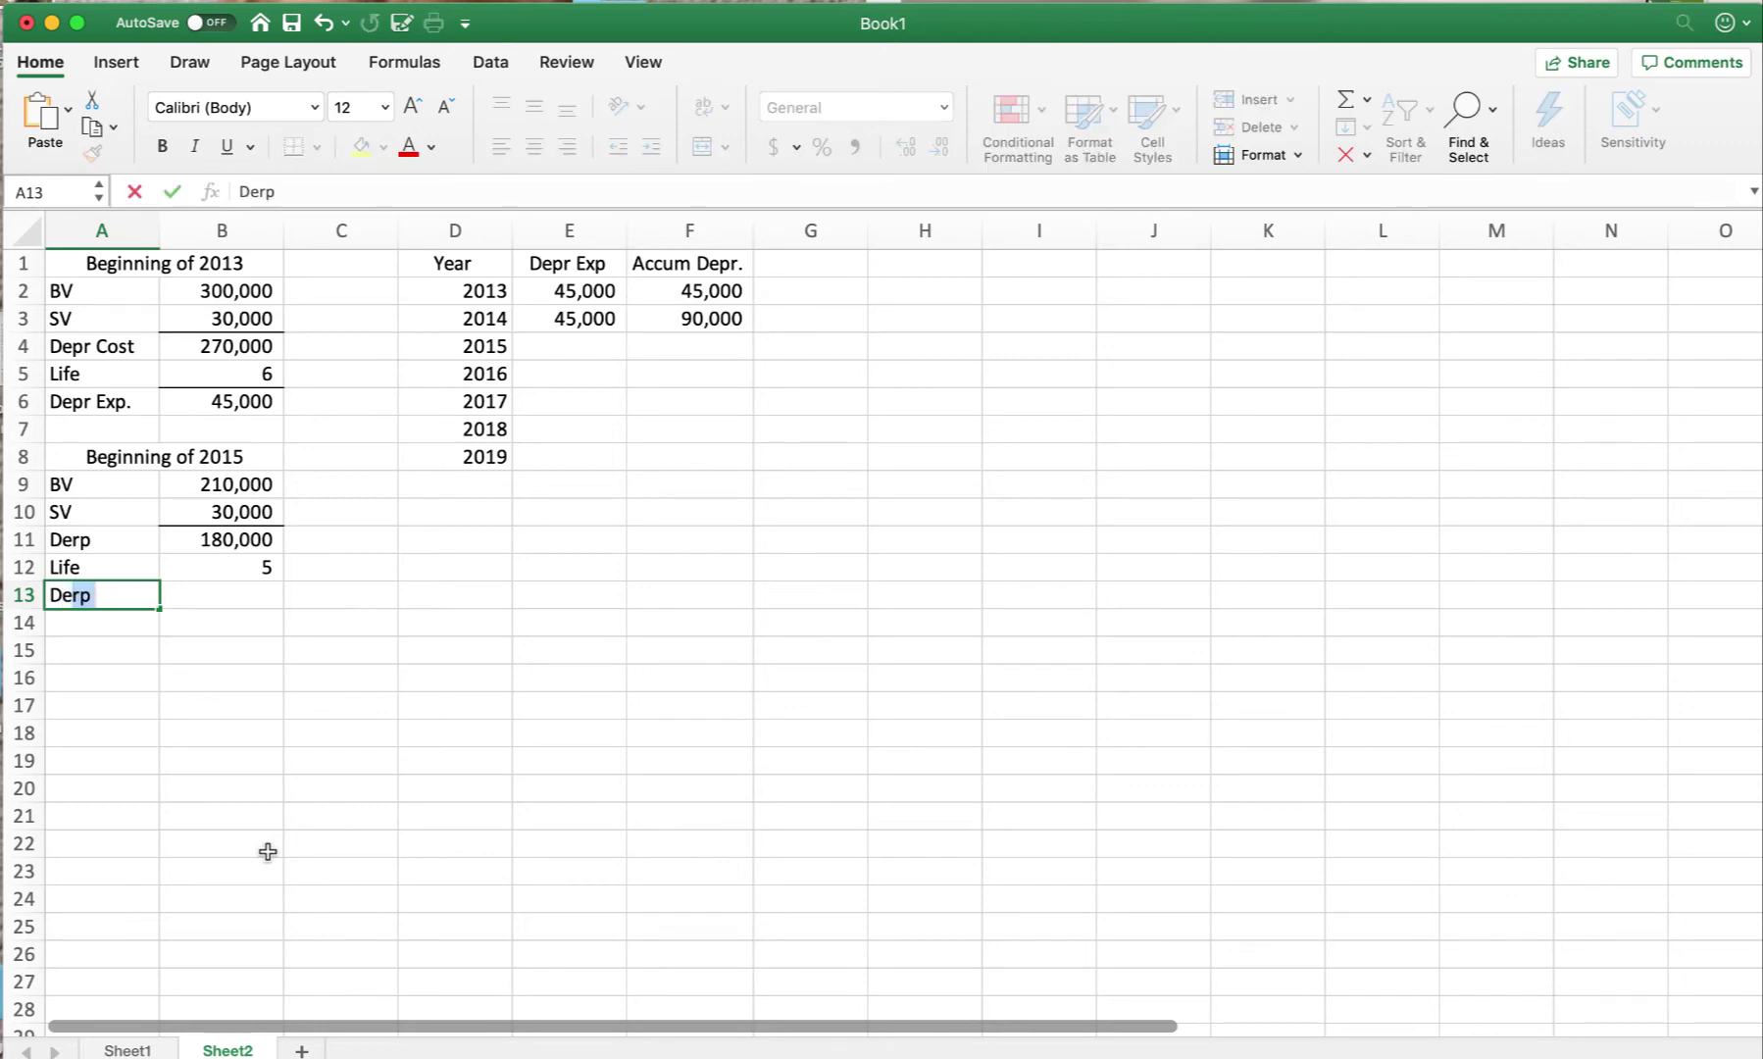
type("pr.")
key("Tab")
type("=")
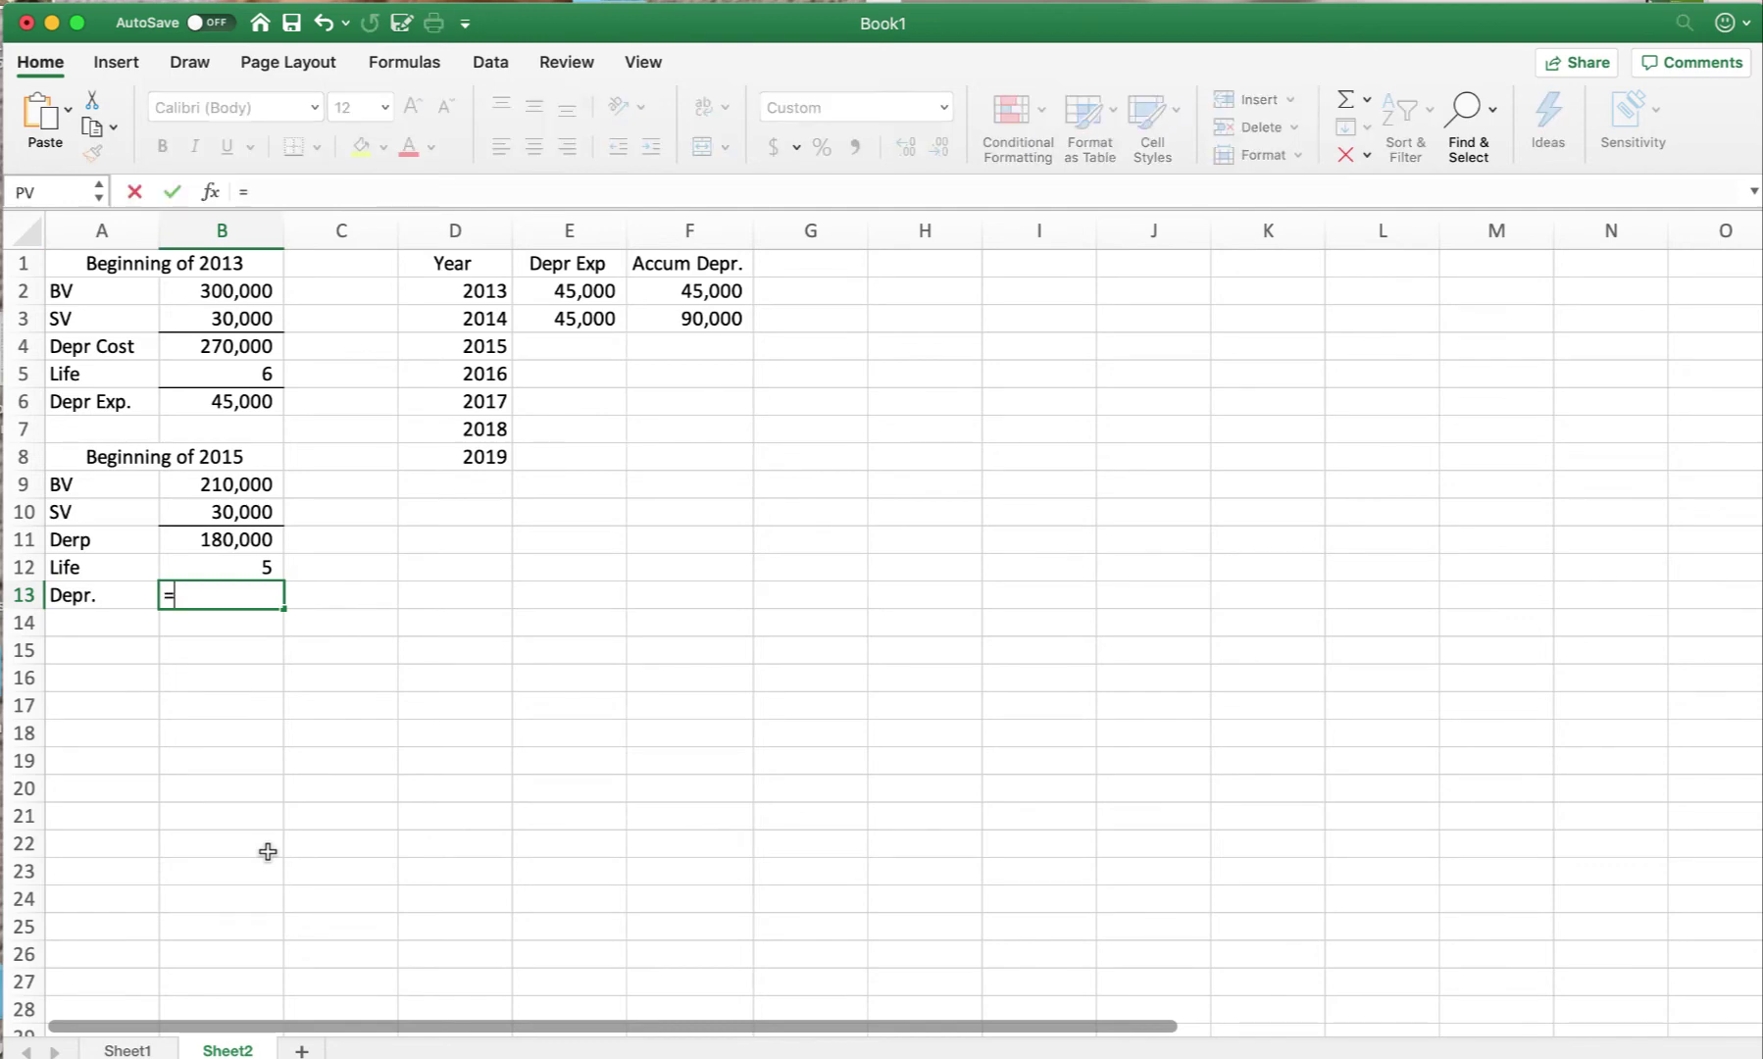
left_click(233, 538)
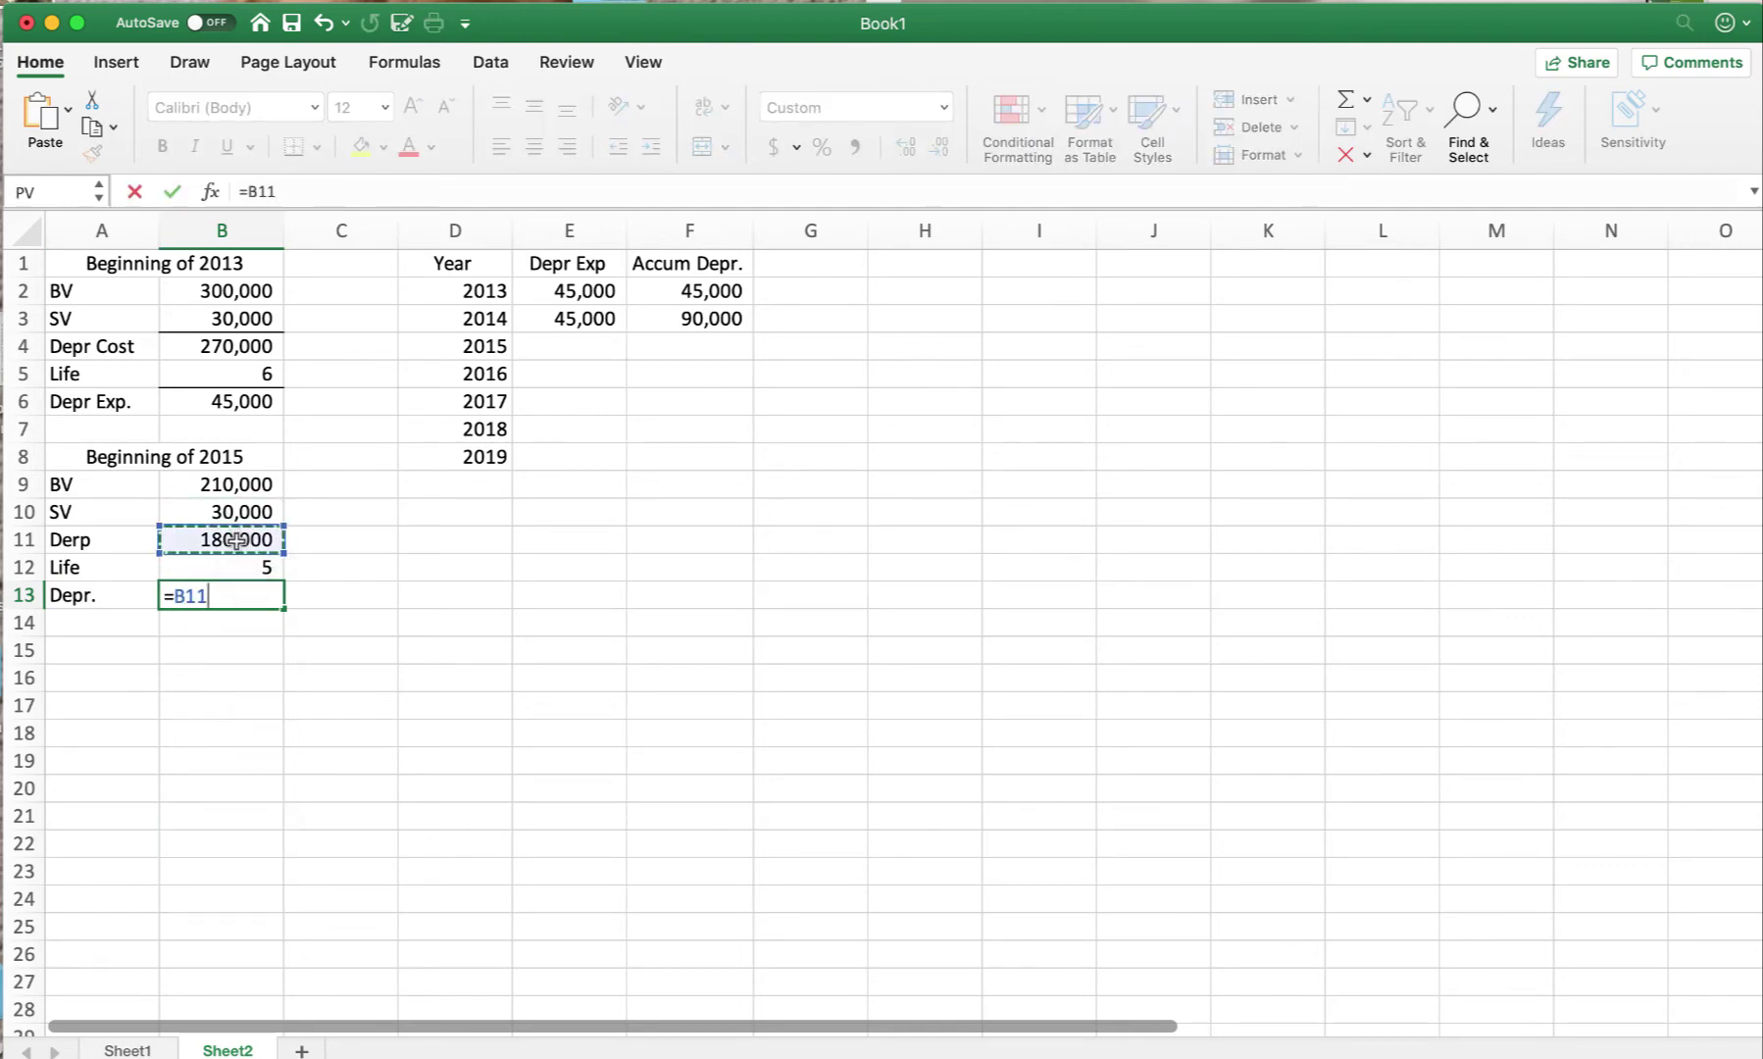
type("/")
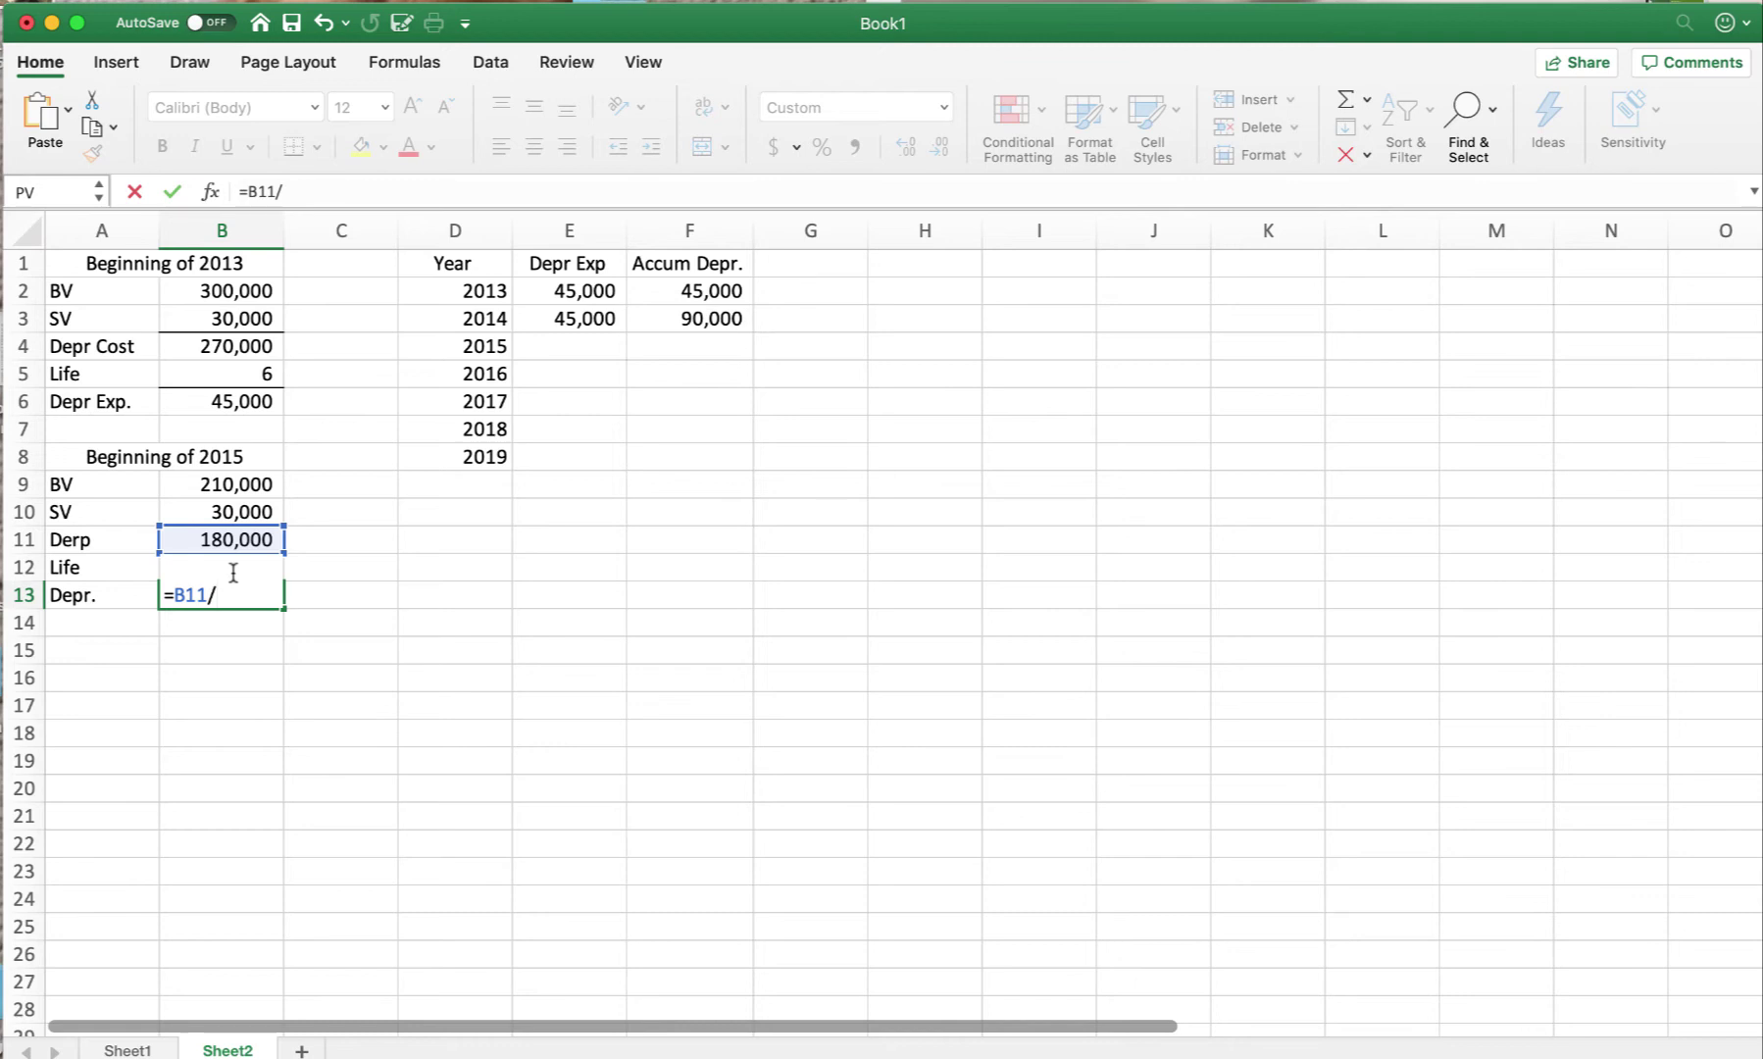
type("b12")
key("Return")
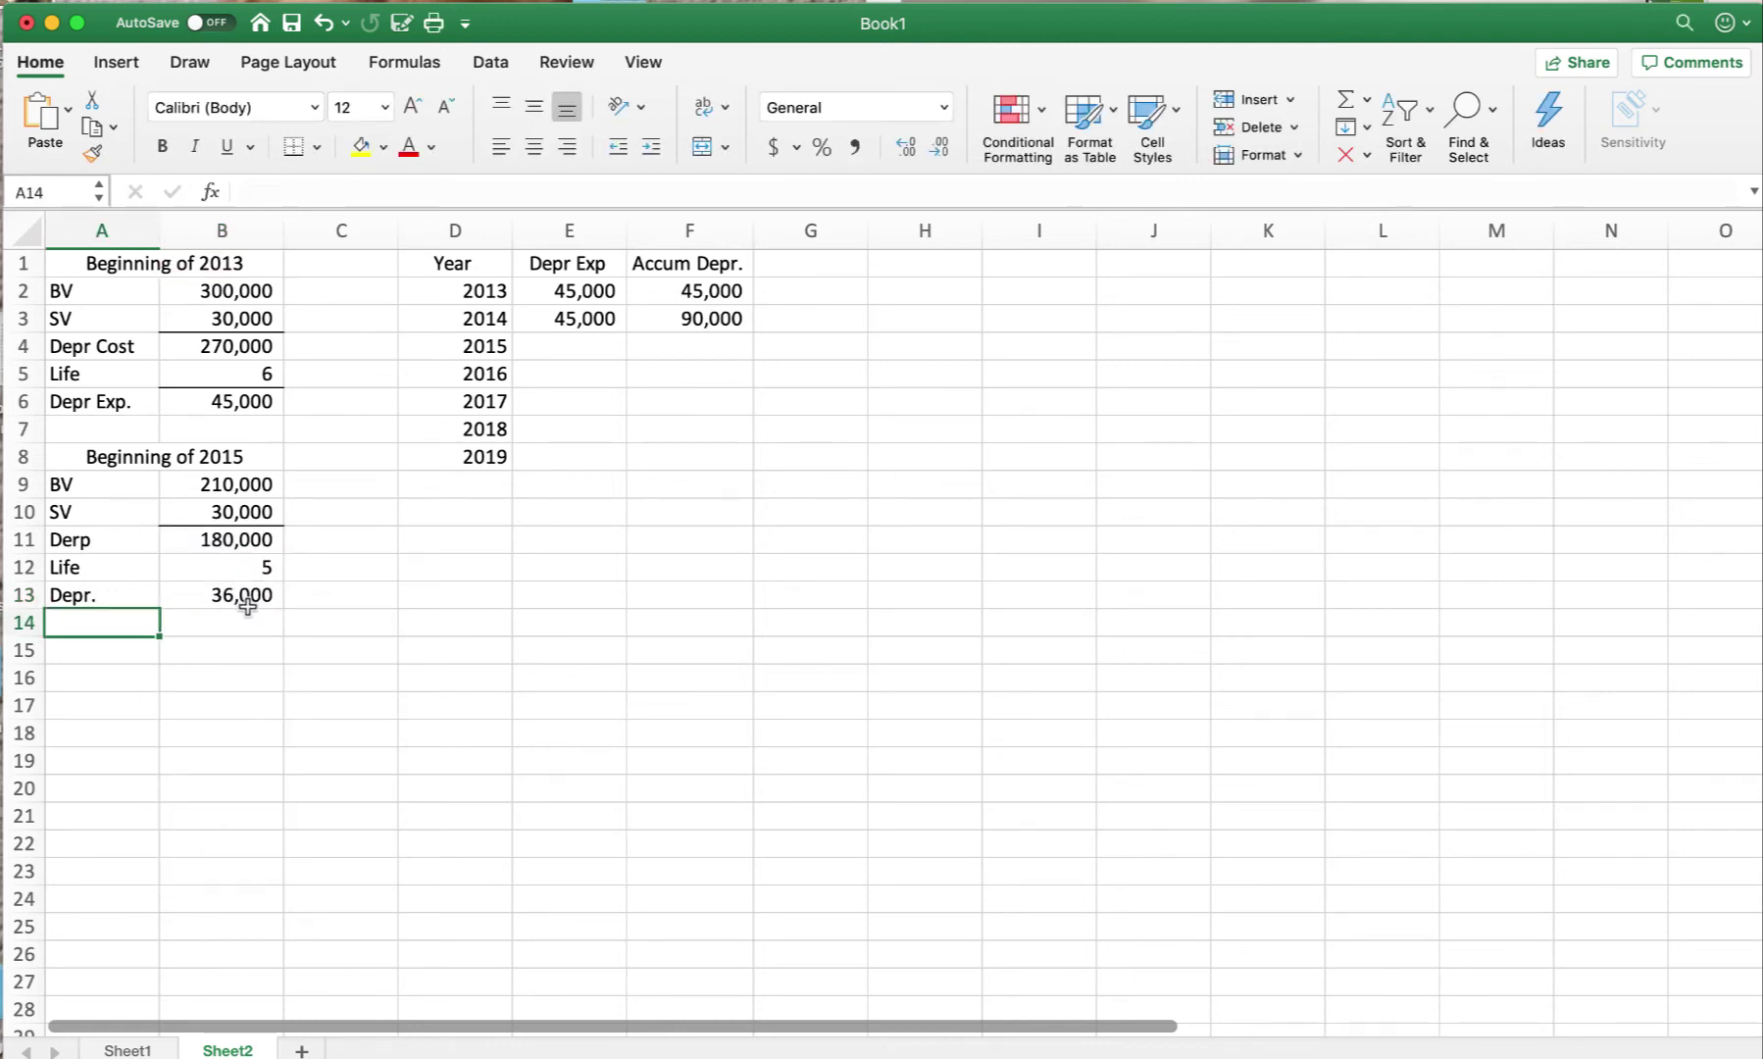
left_click(578, 343)
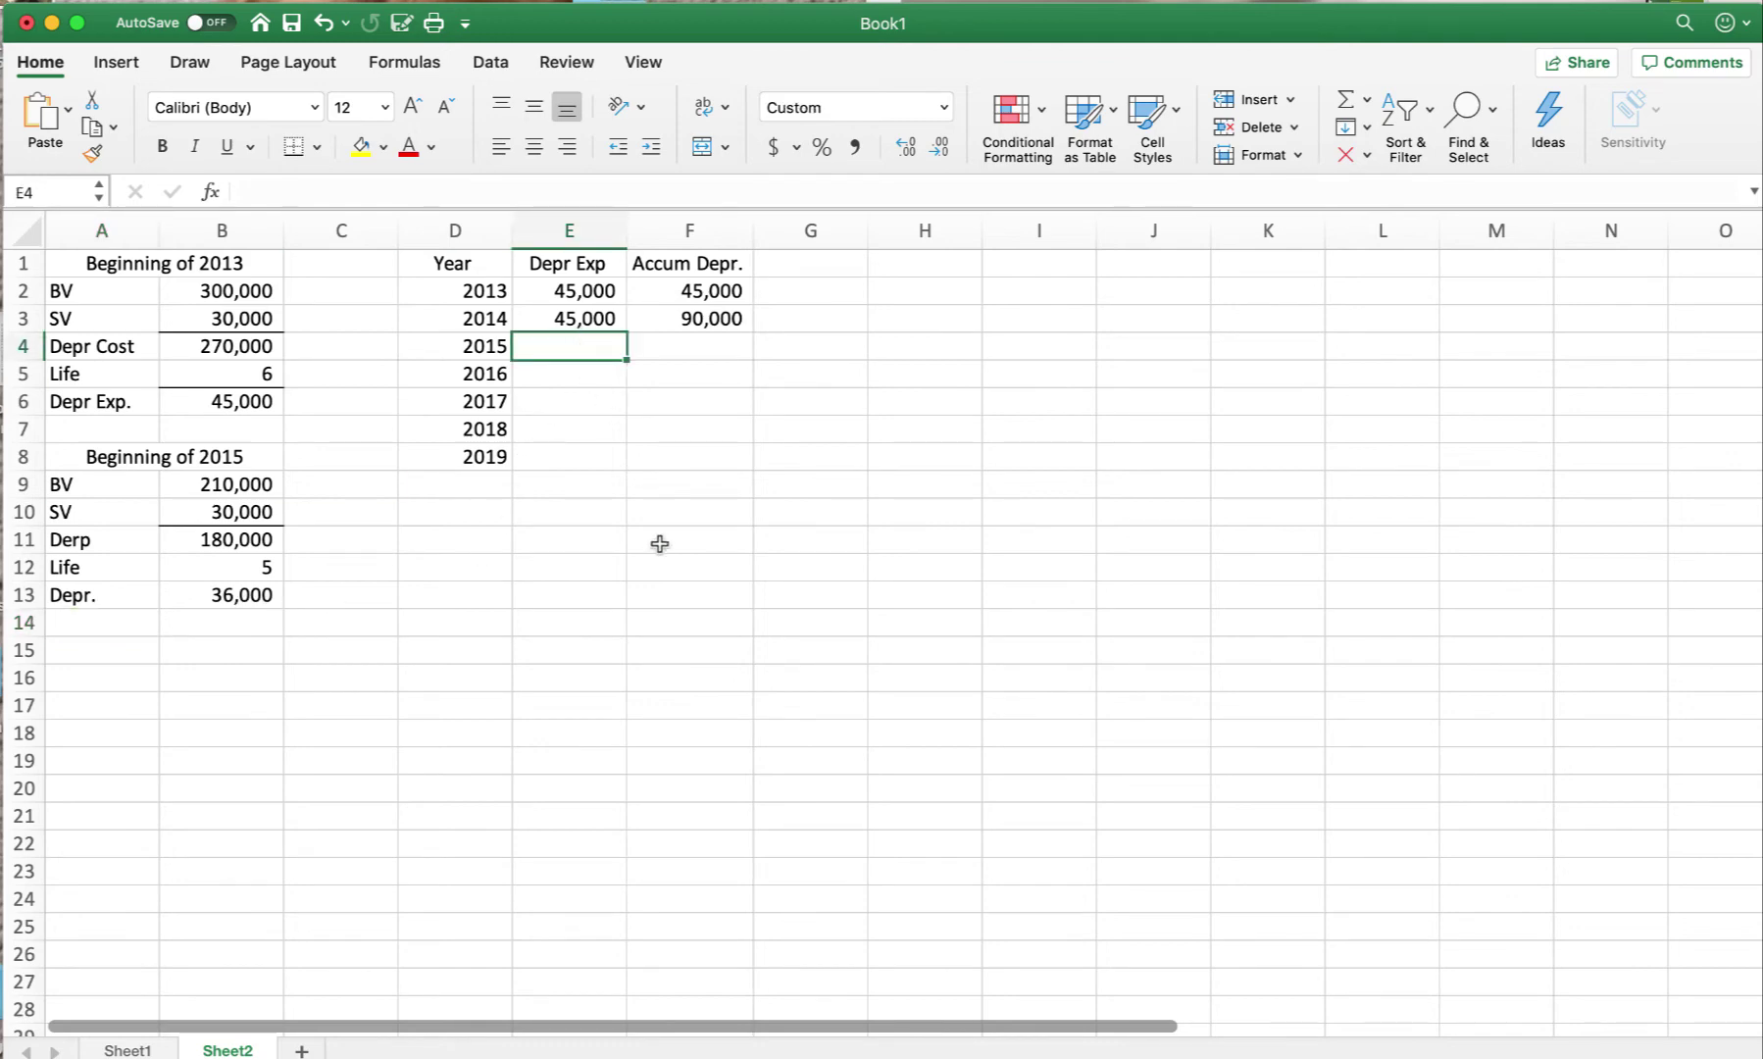
- Enter 2015 depreciation of 36,000 and accumulated depreciation =F3+E4, giving 126,000
type("36000")
key("Return")
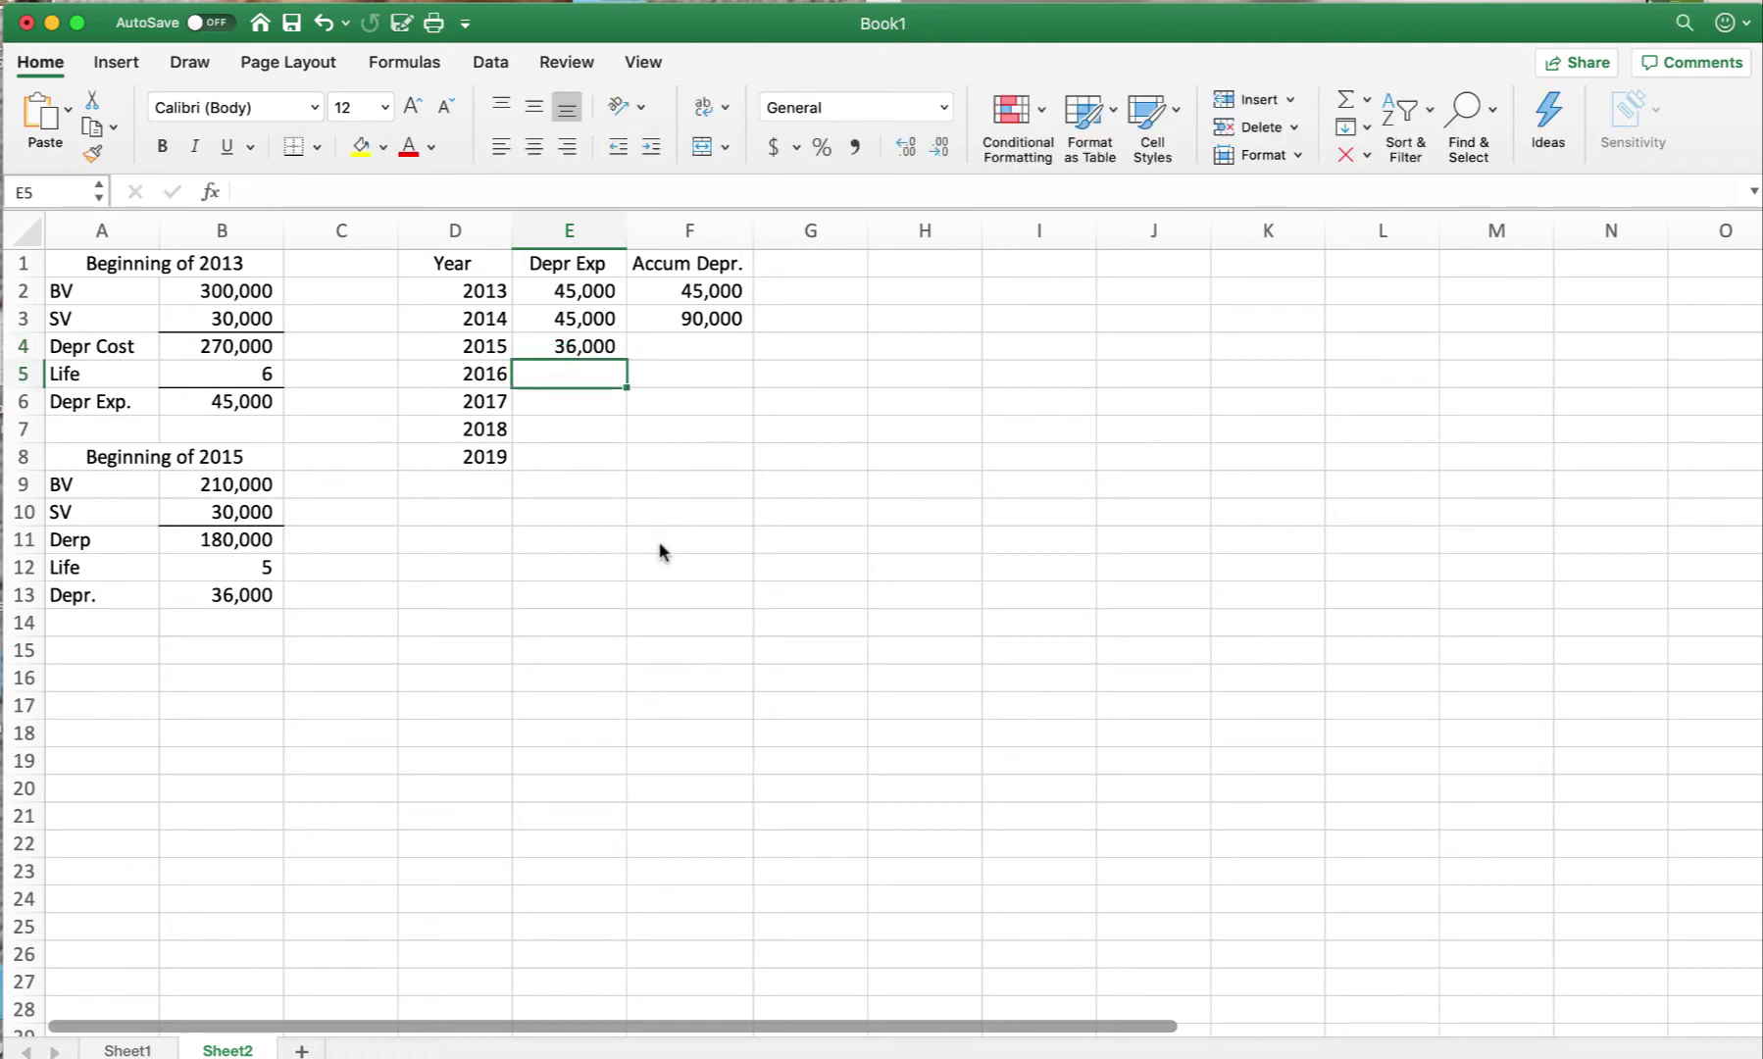
key("Up")
key("Right")
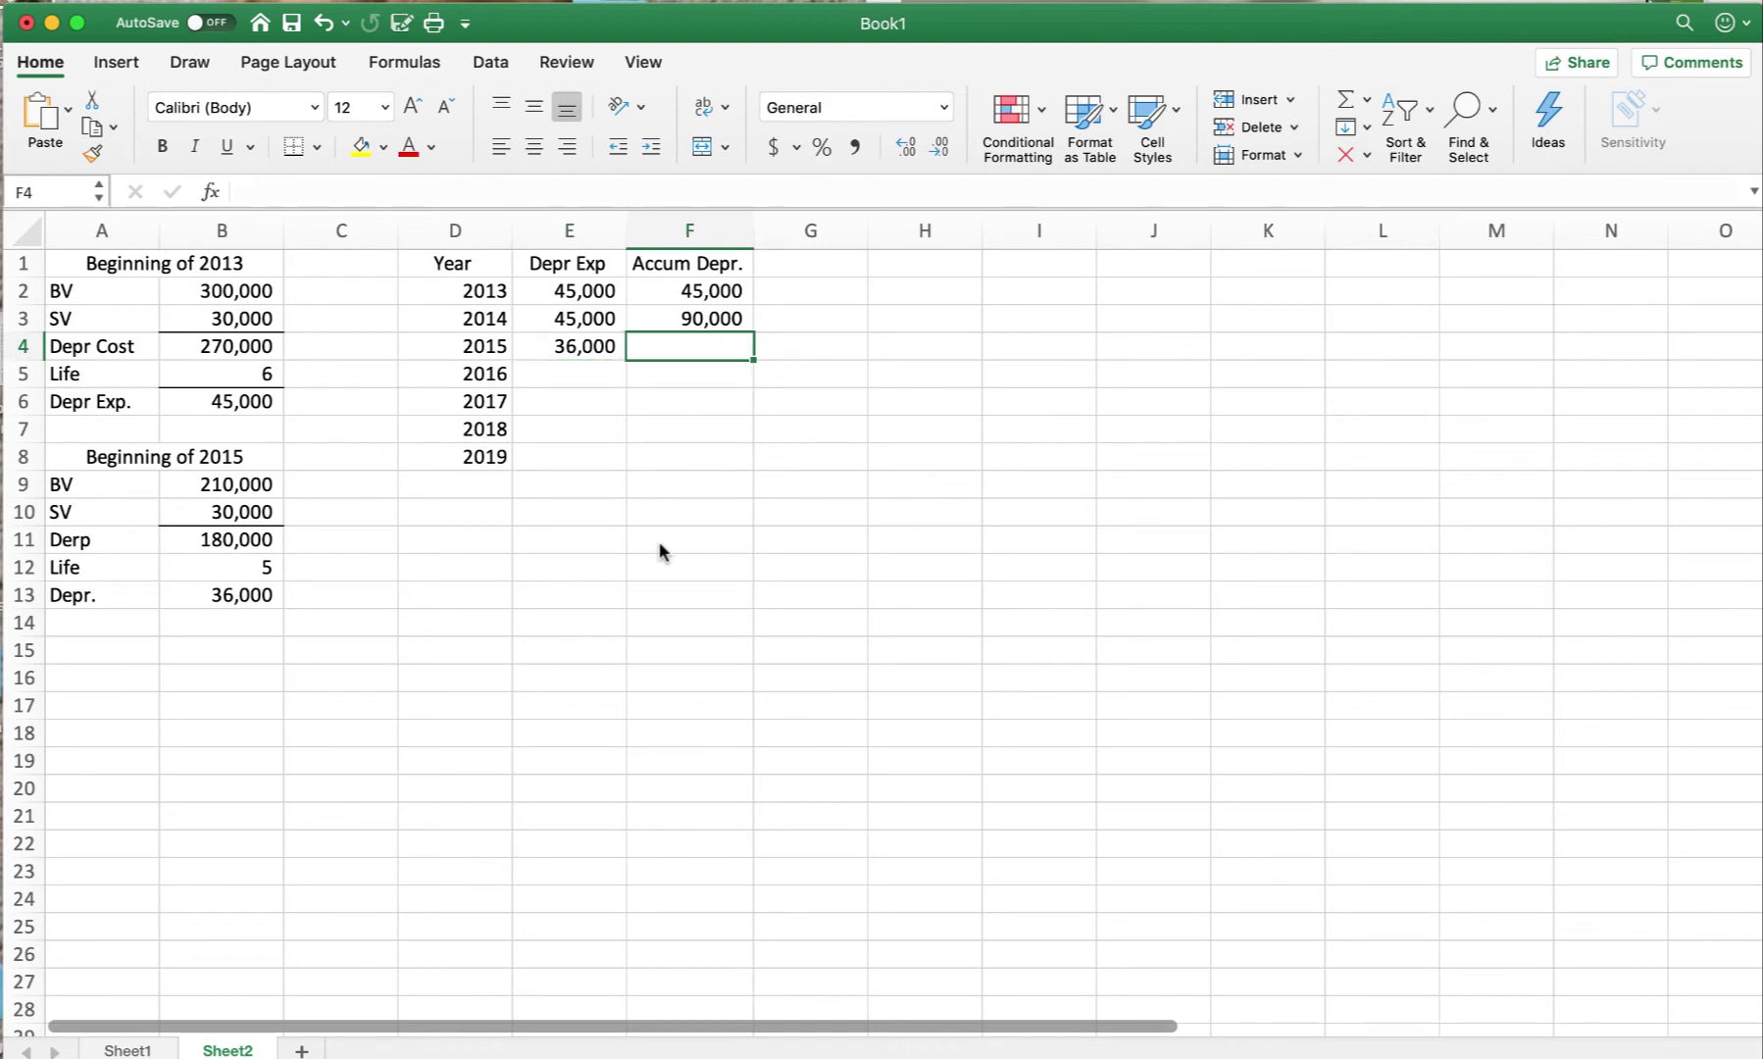
type("=")
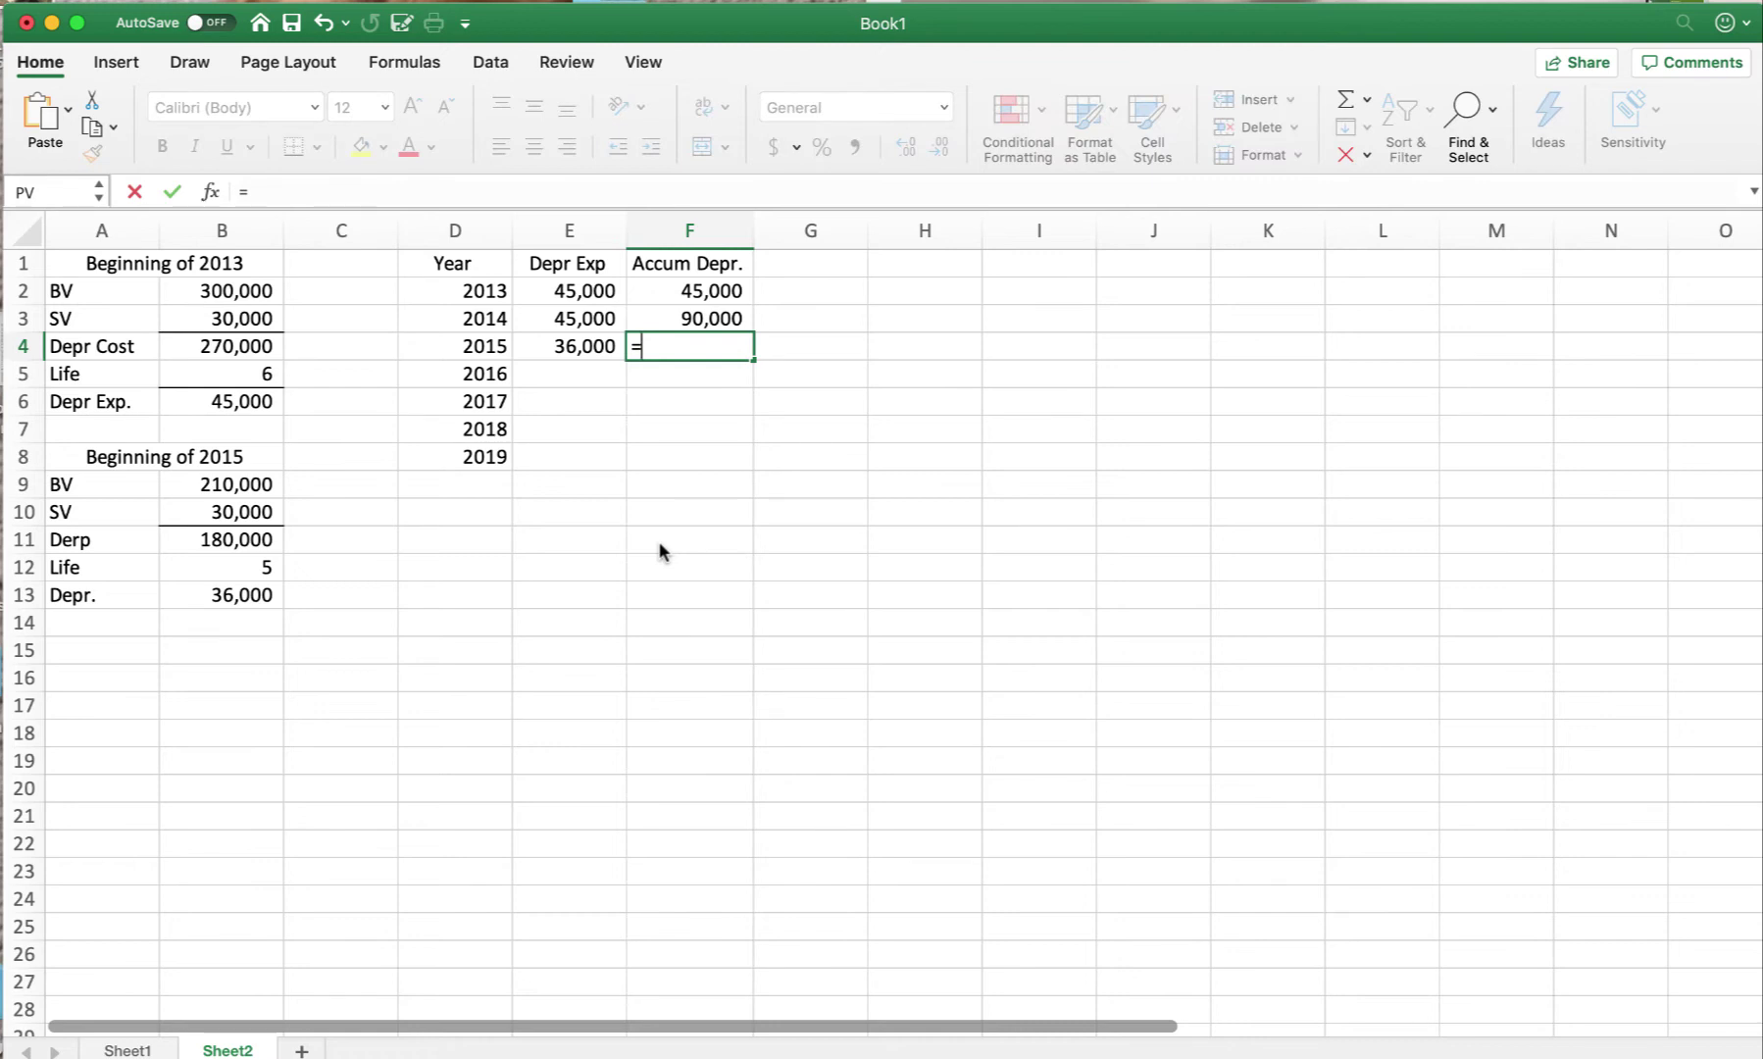
left_click(715, 318)
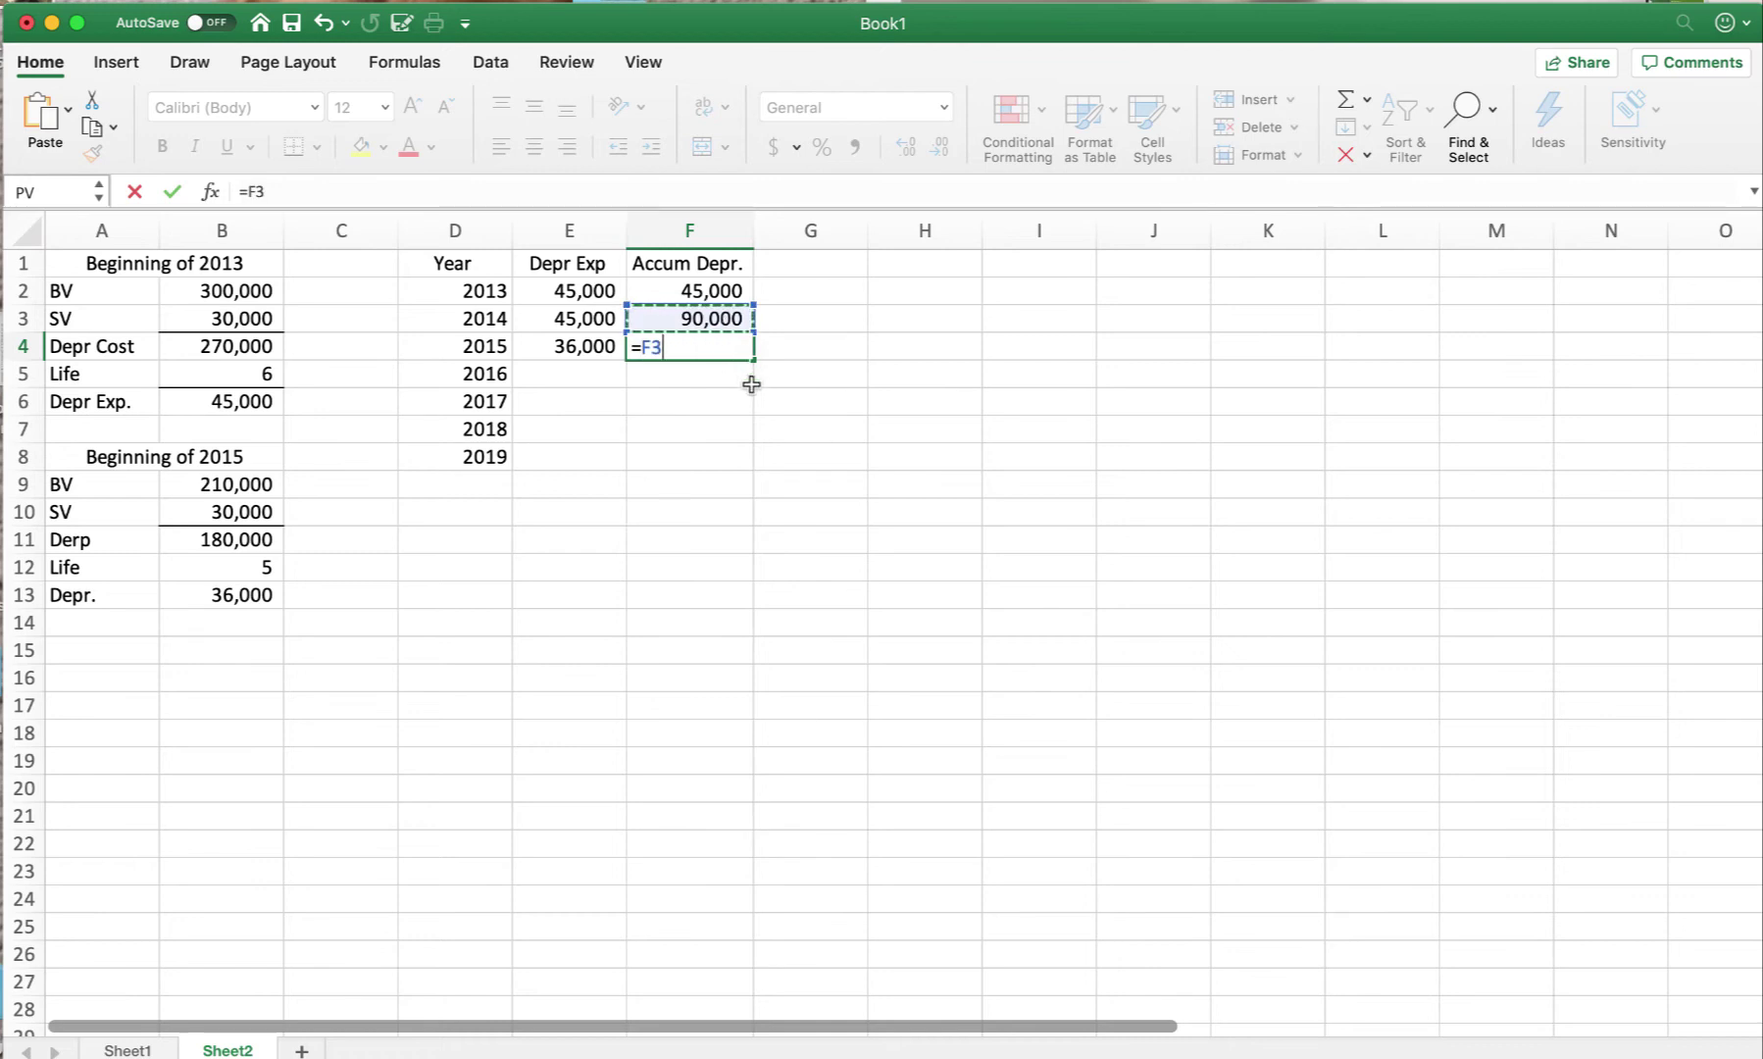
type("+")
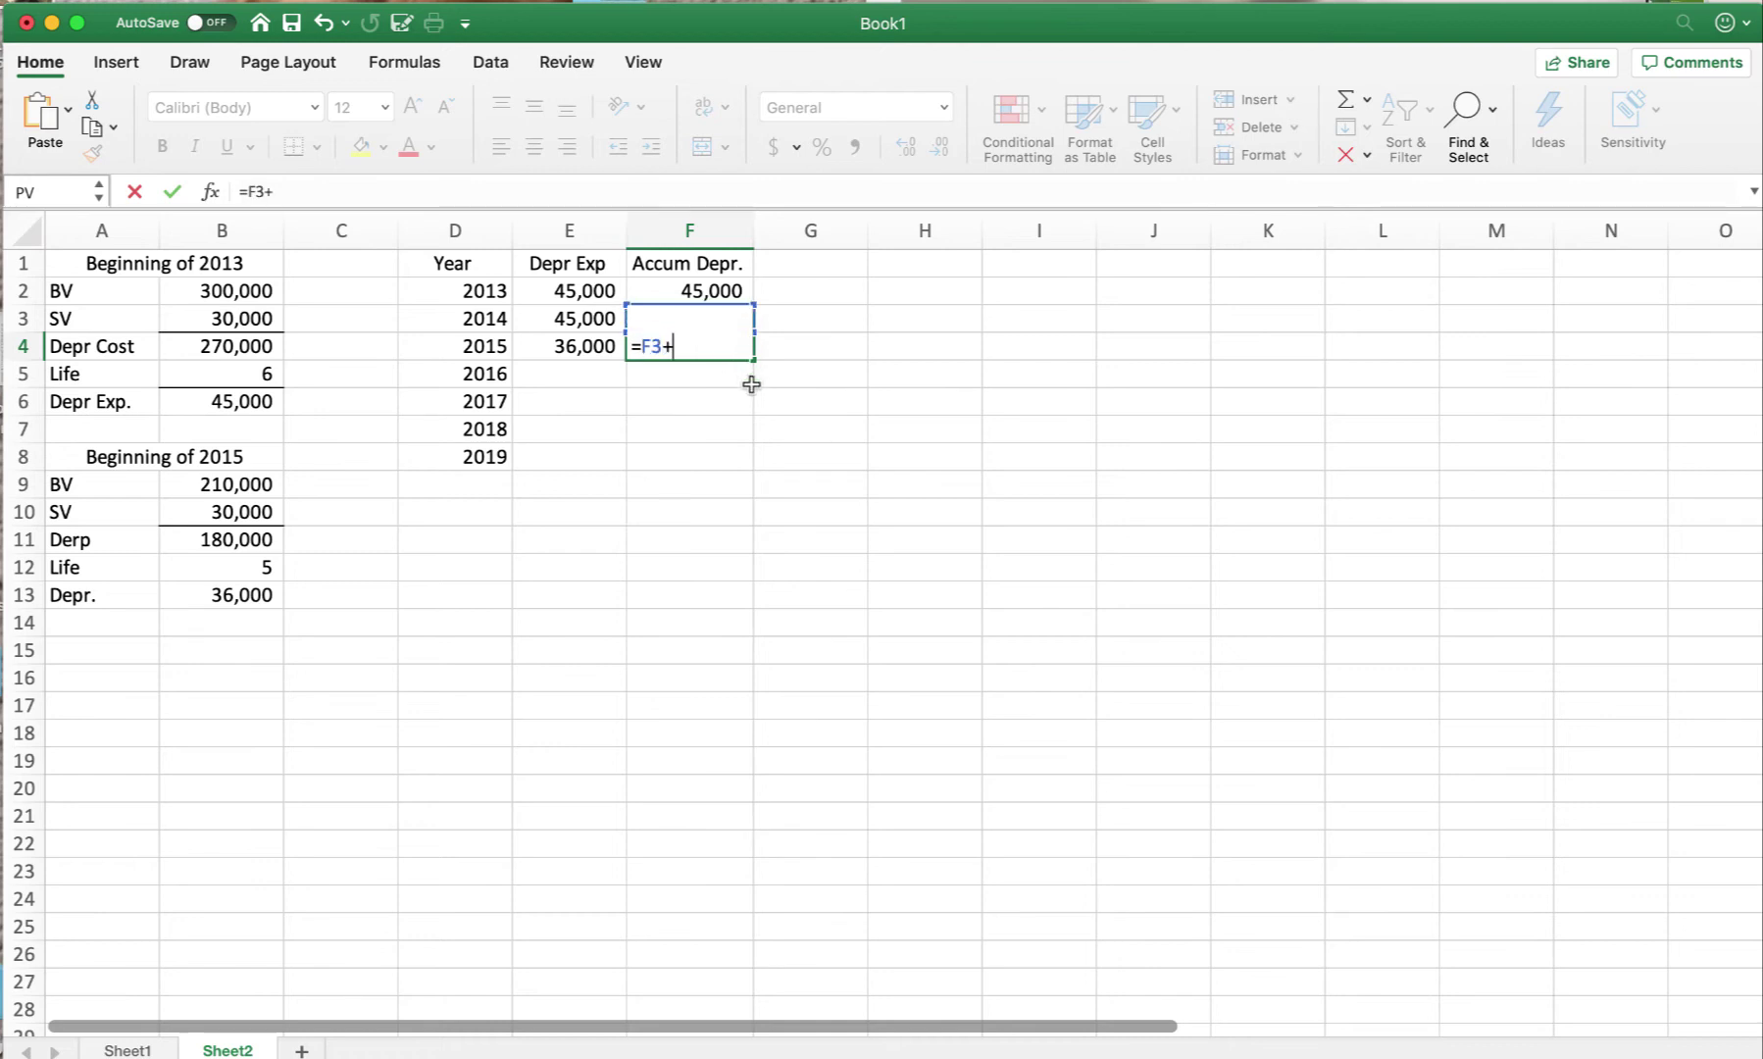
left_click(564, 355)
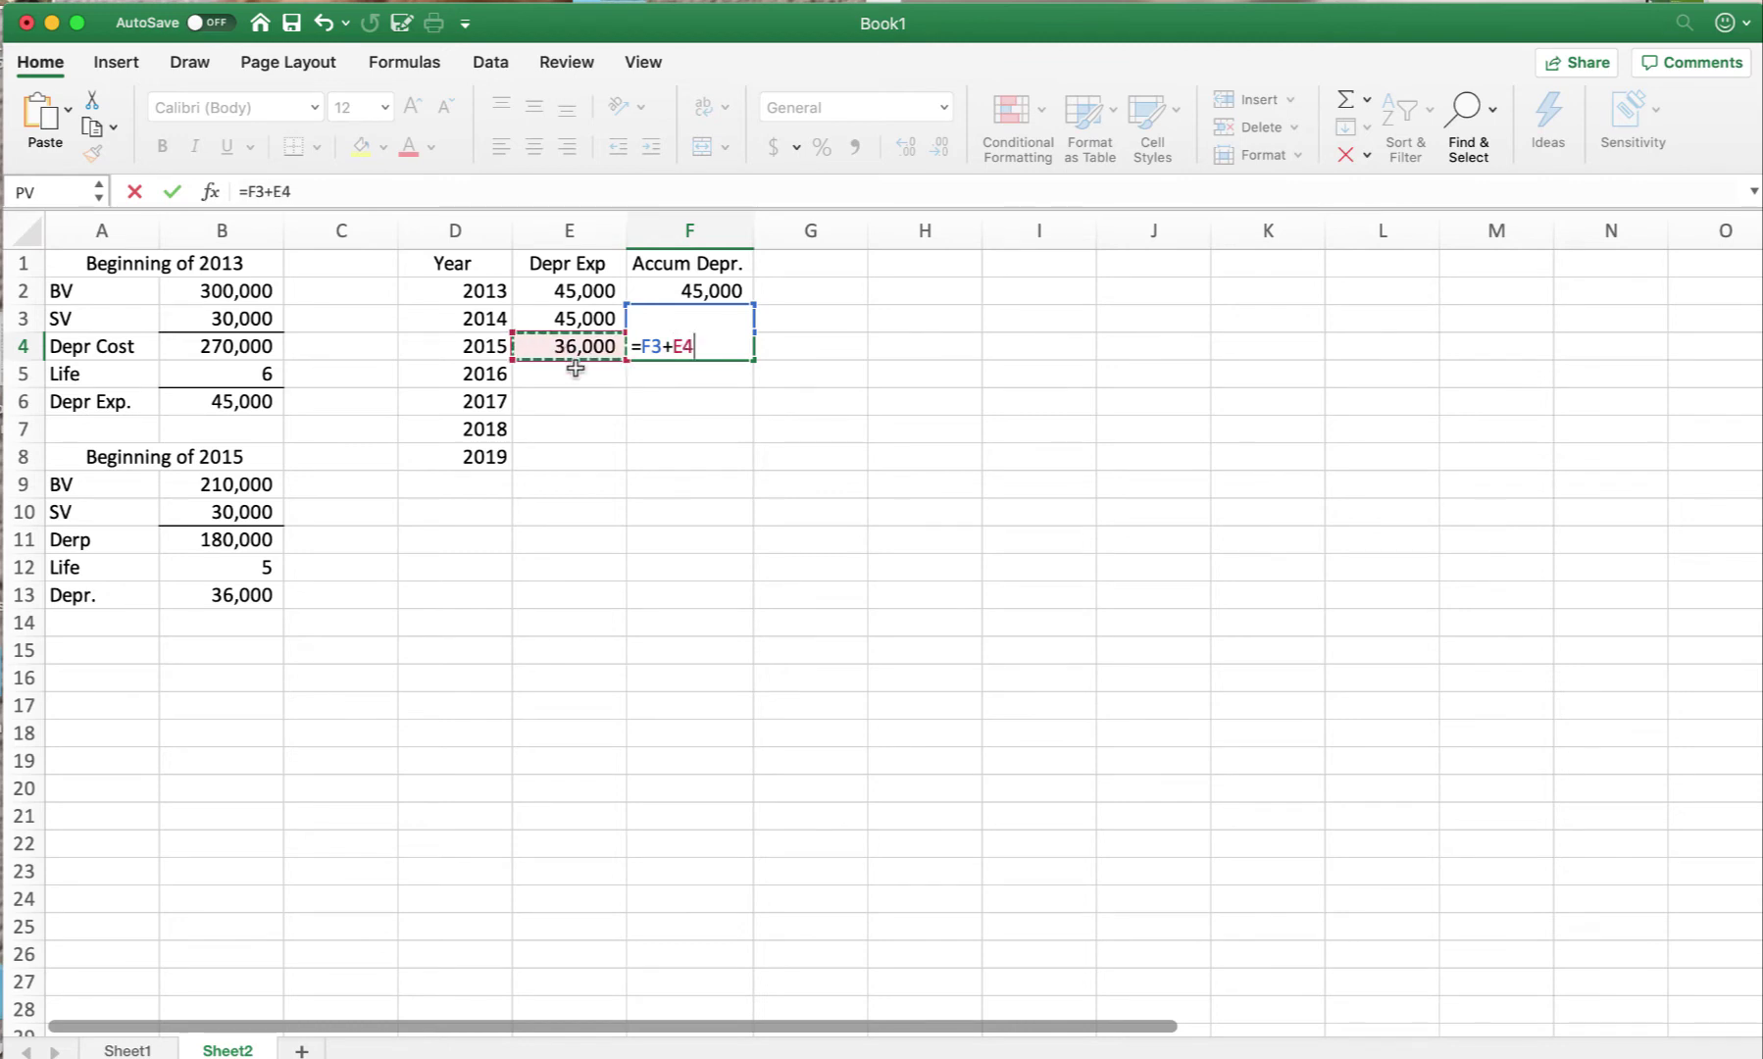
key("Return")
- Enter 2016 depreciation of 36,000 and accumulated depreciation =F4+E5, giving 162,000
left_click(577, 371)
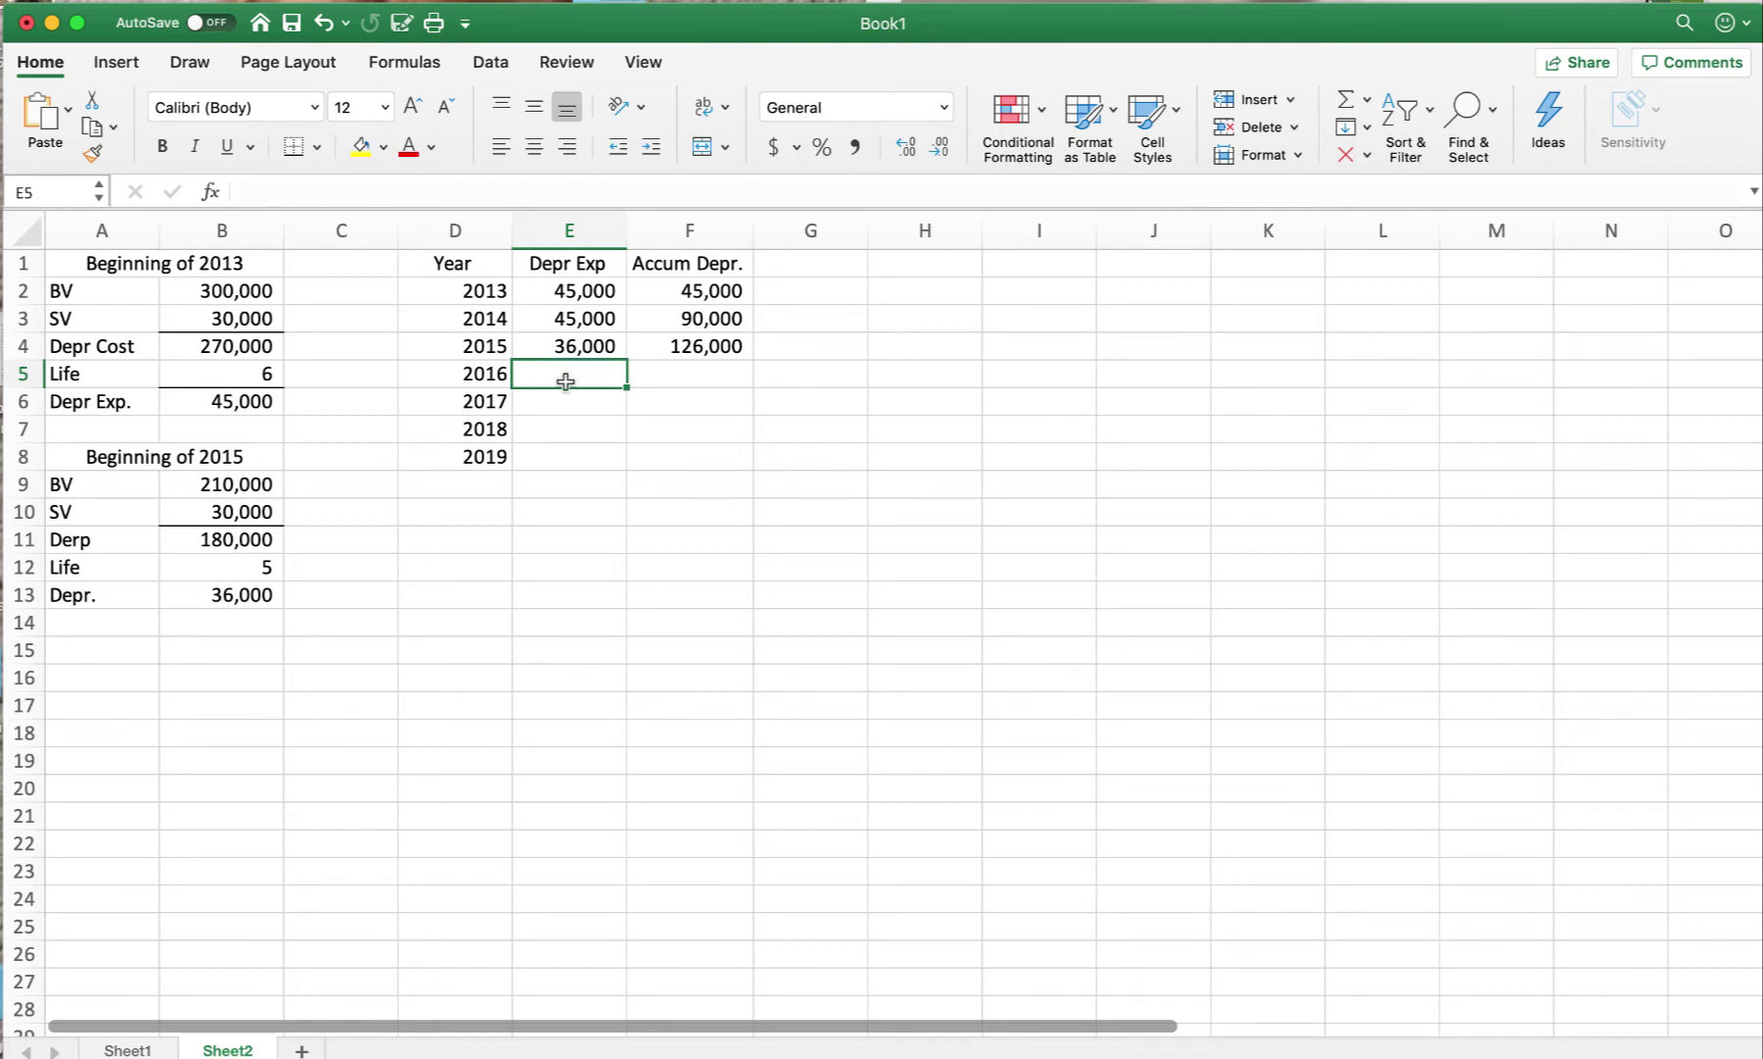
type("36000")
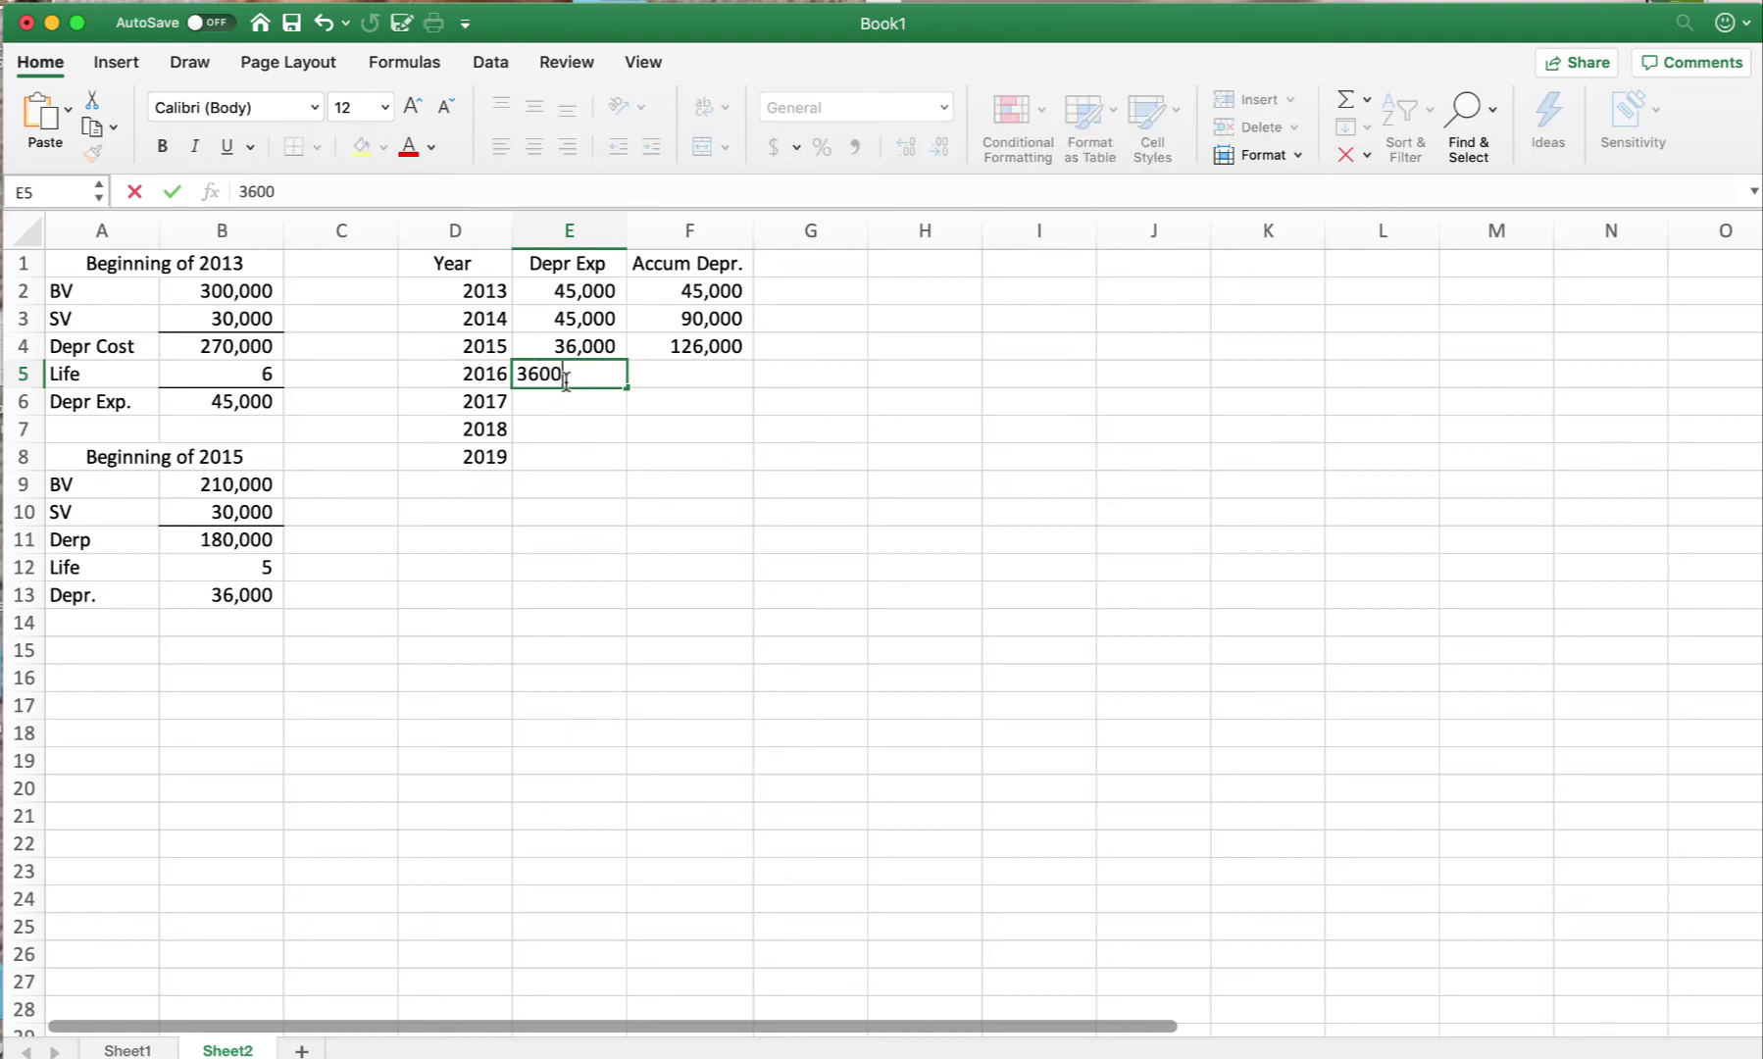
key("Return")
left_click(669, 378)
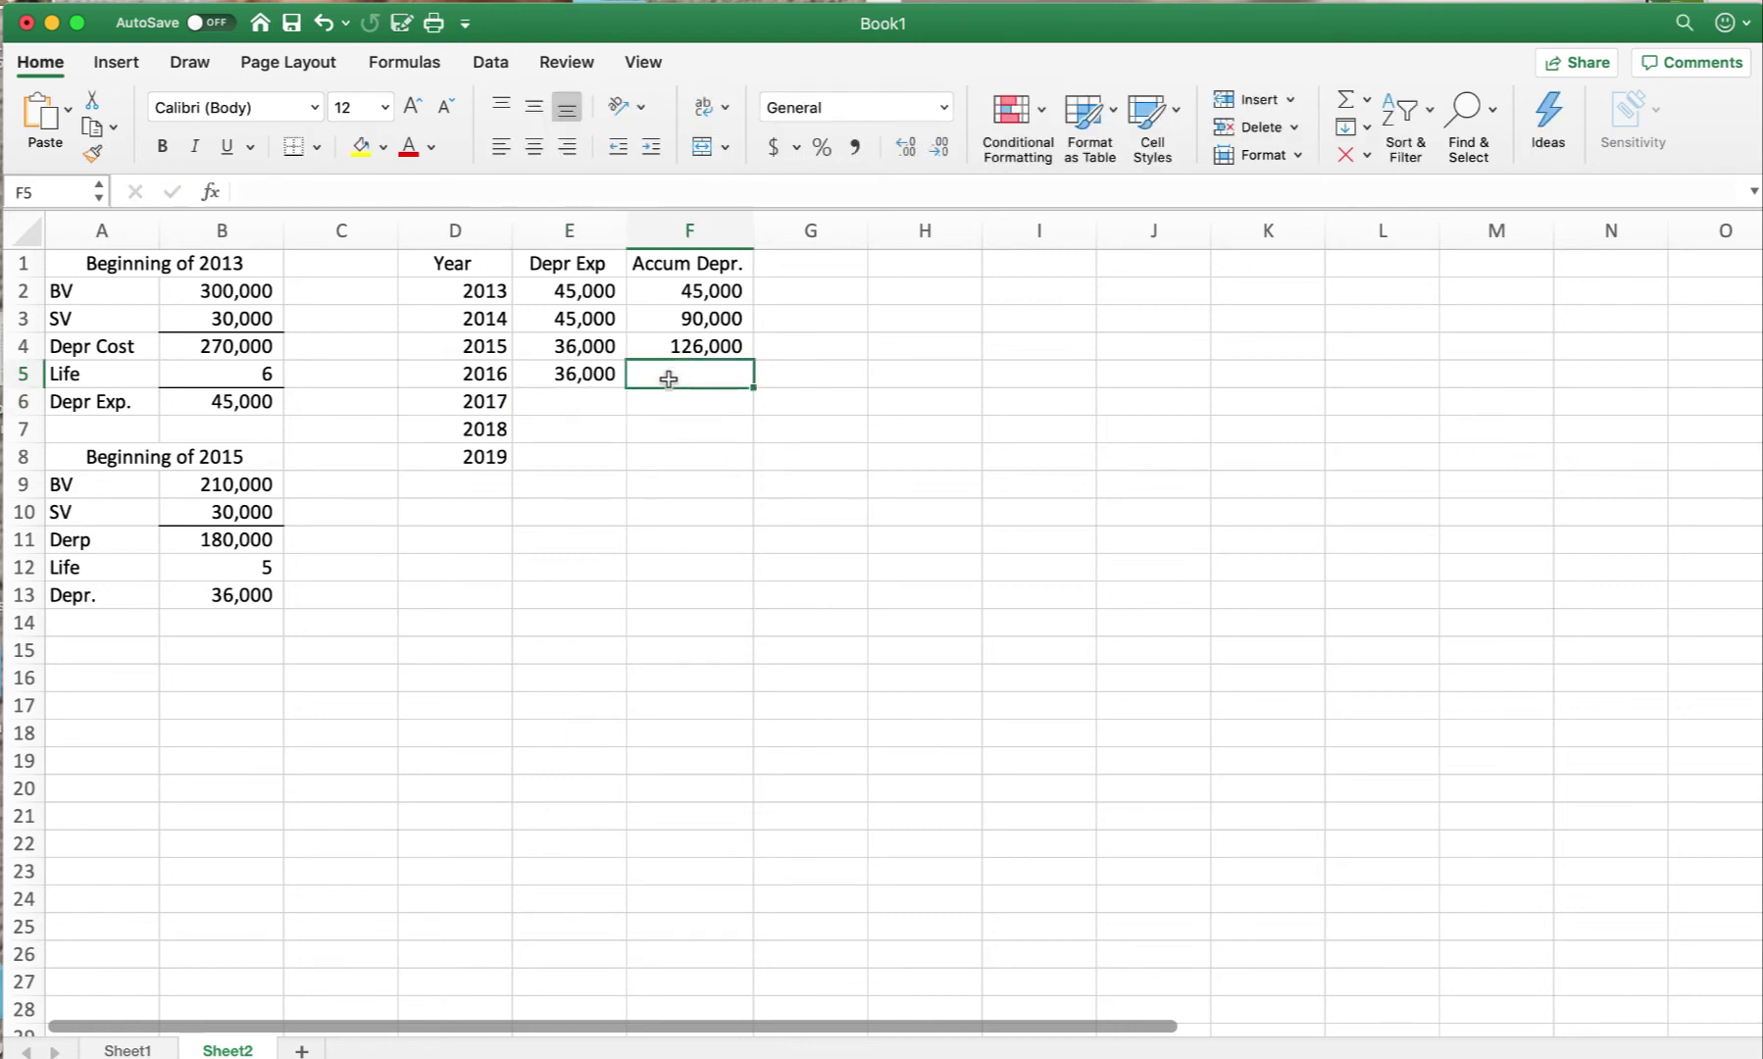
type("=")
left_click(684, 350)
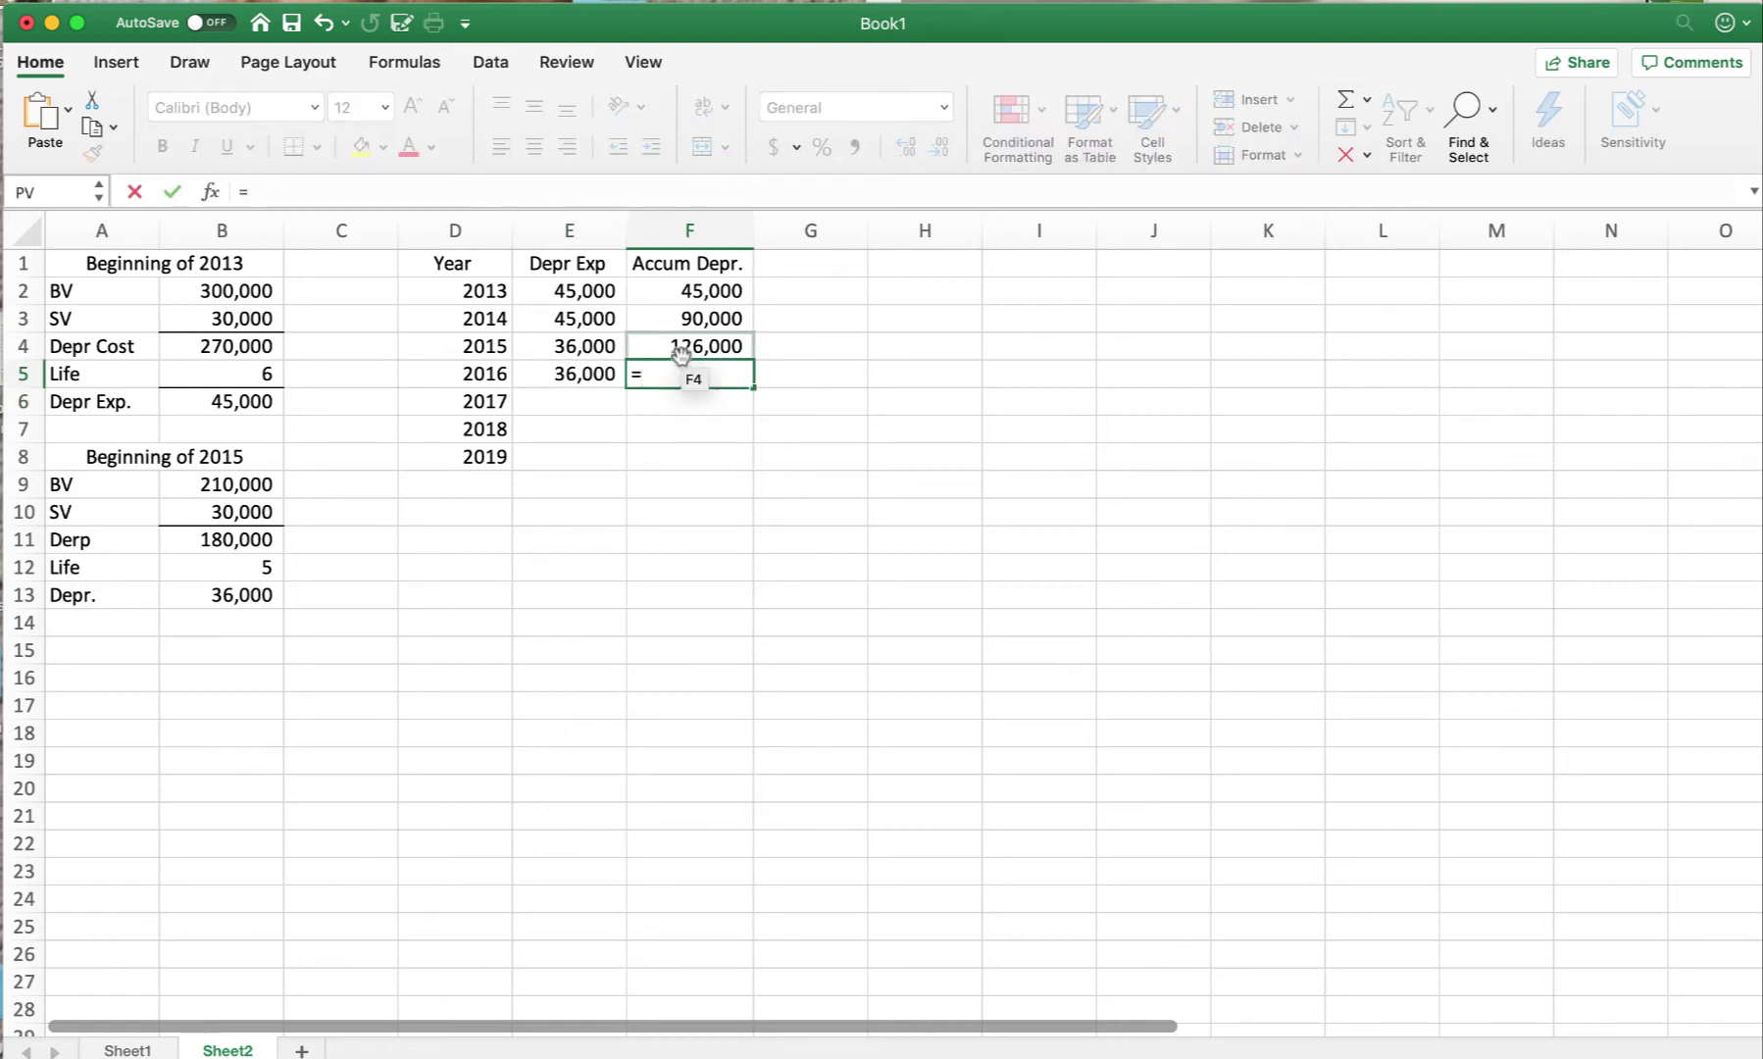
type("+")
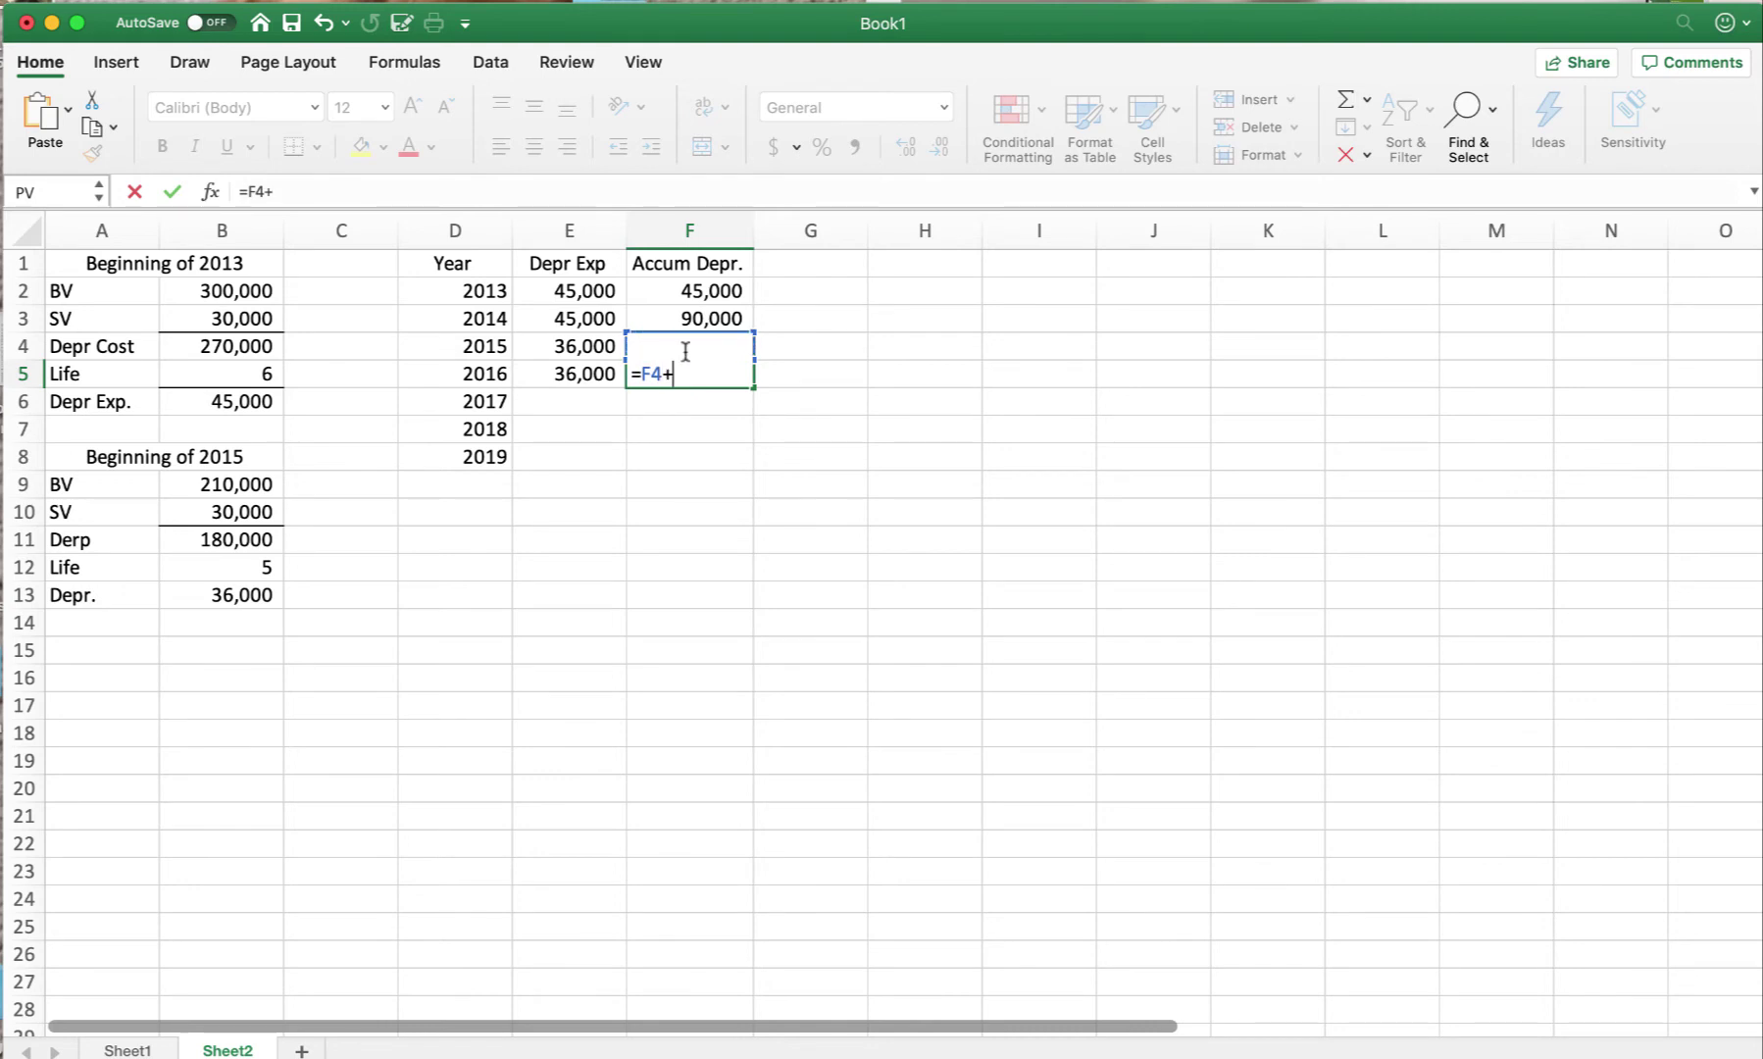
left_click(581, 378)
key("Return")
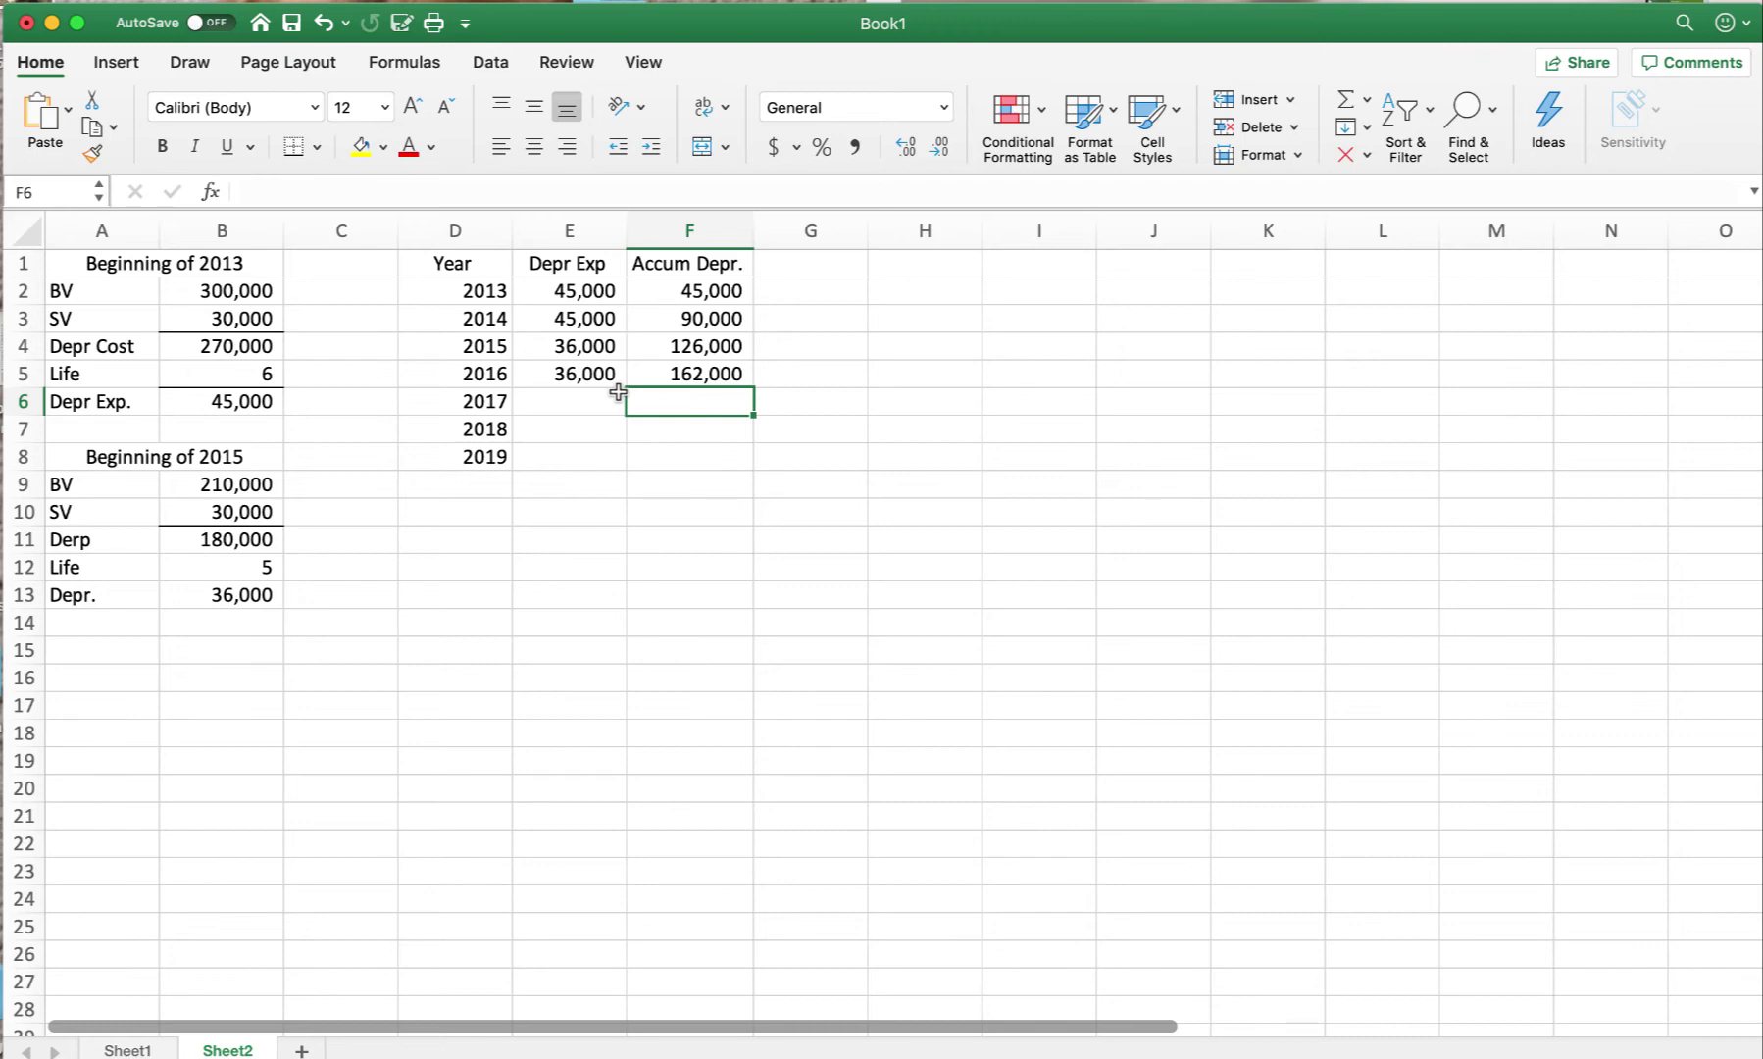
- Enter 2017 depreciation of 36,000 and accumulated depreciation =F5+E6, giving 198,000
left_click(584, 403)
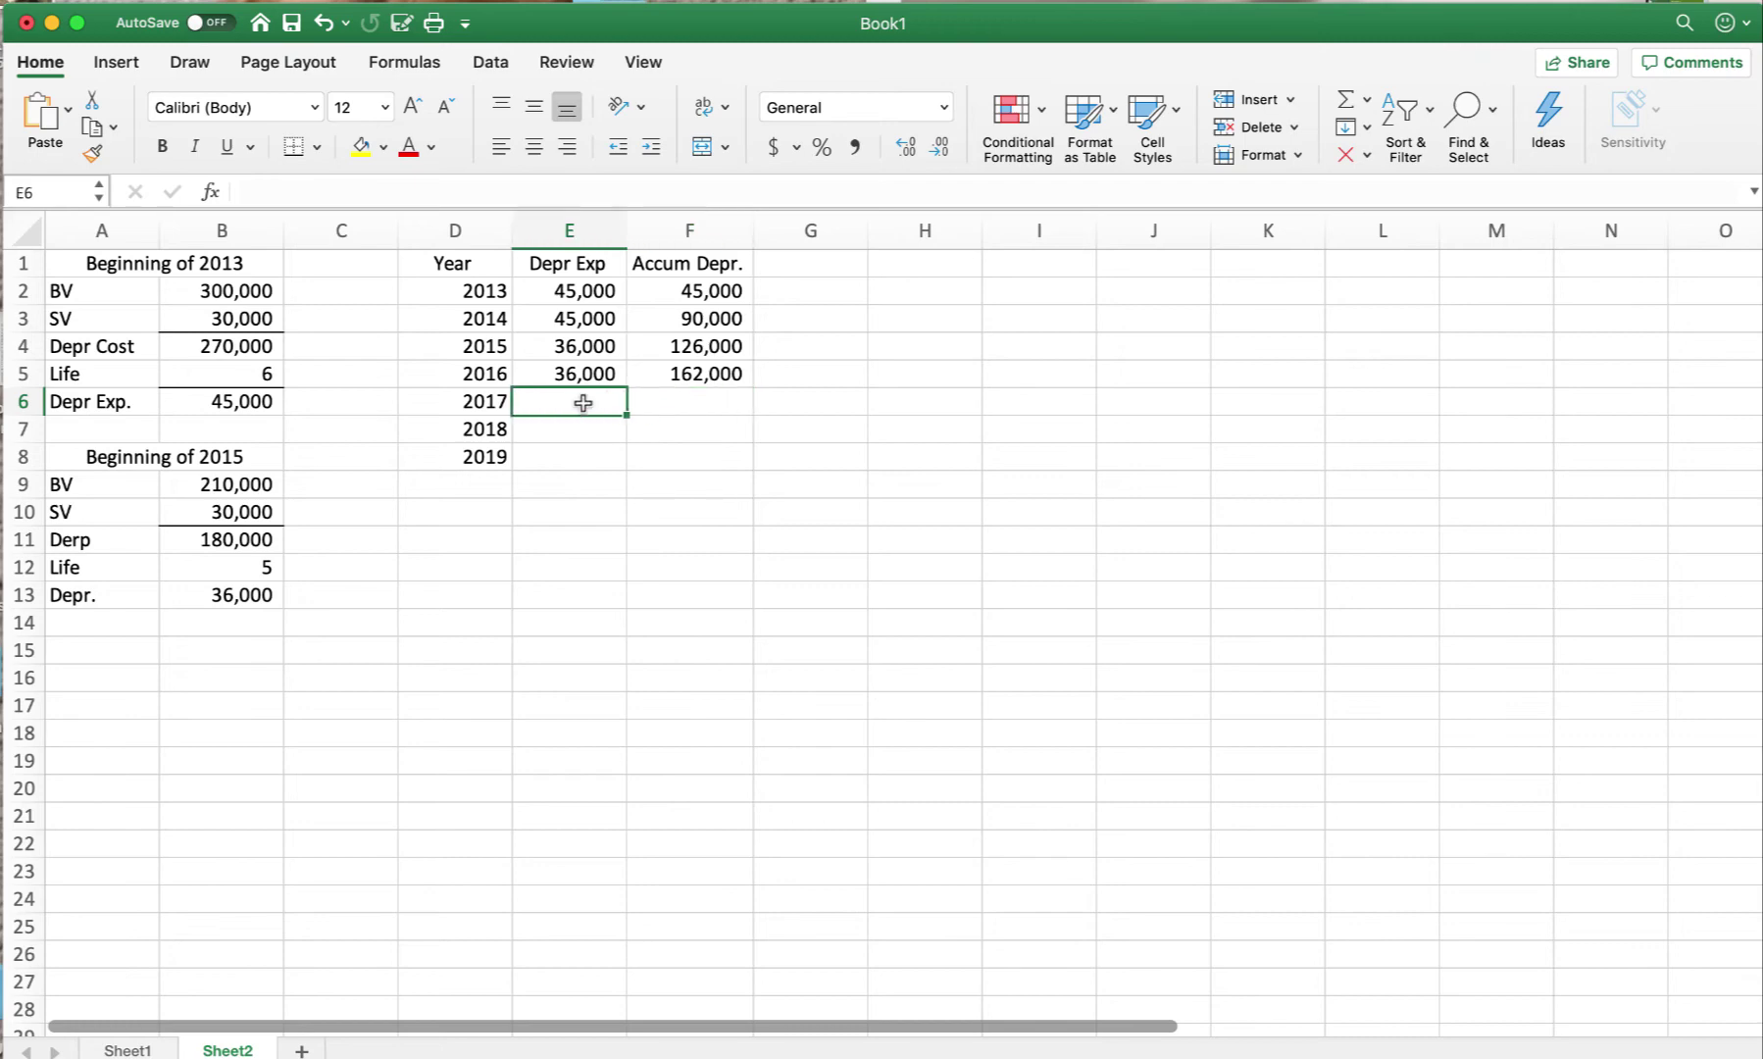
type("36")
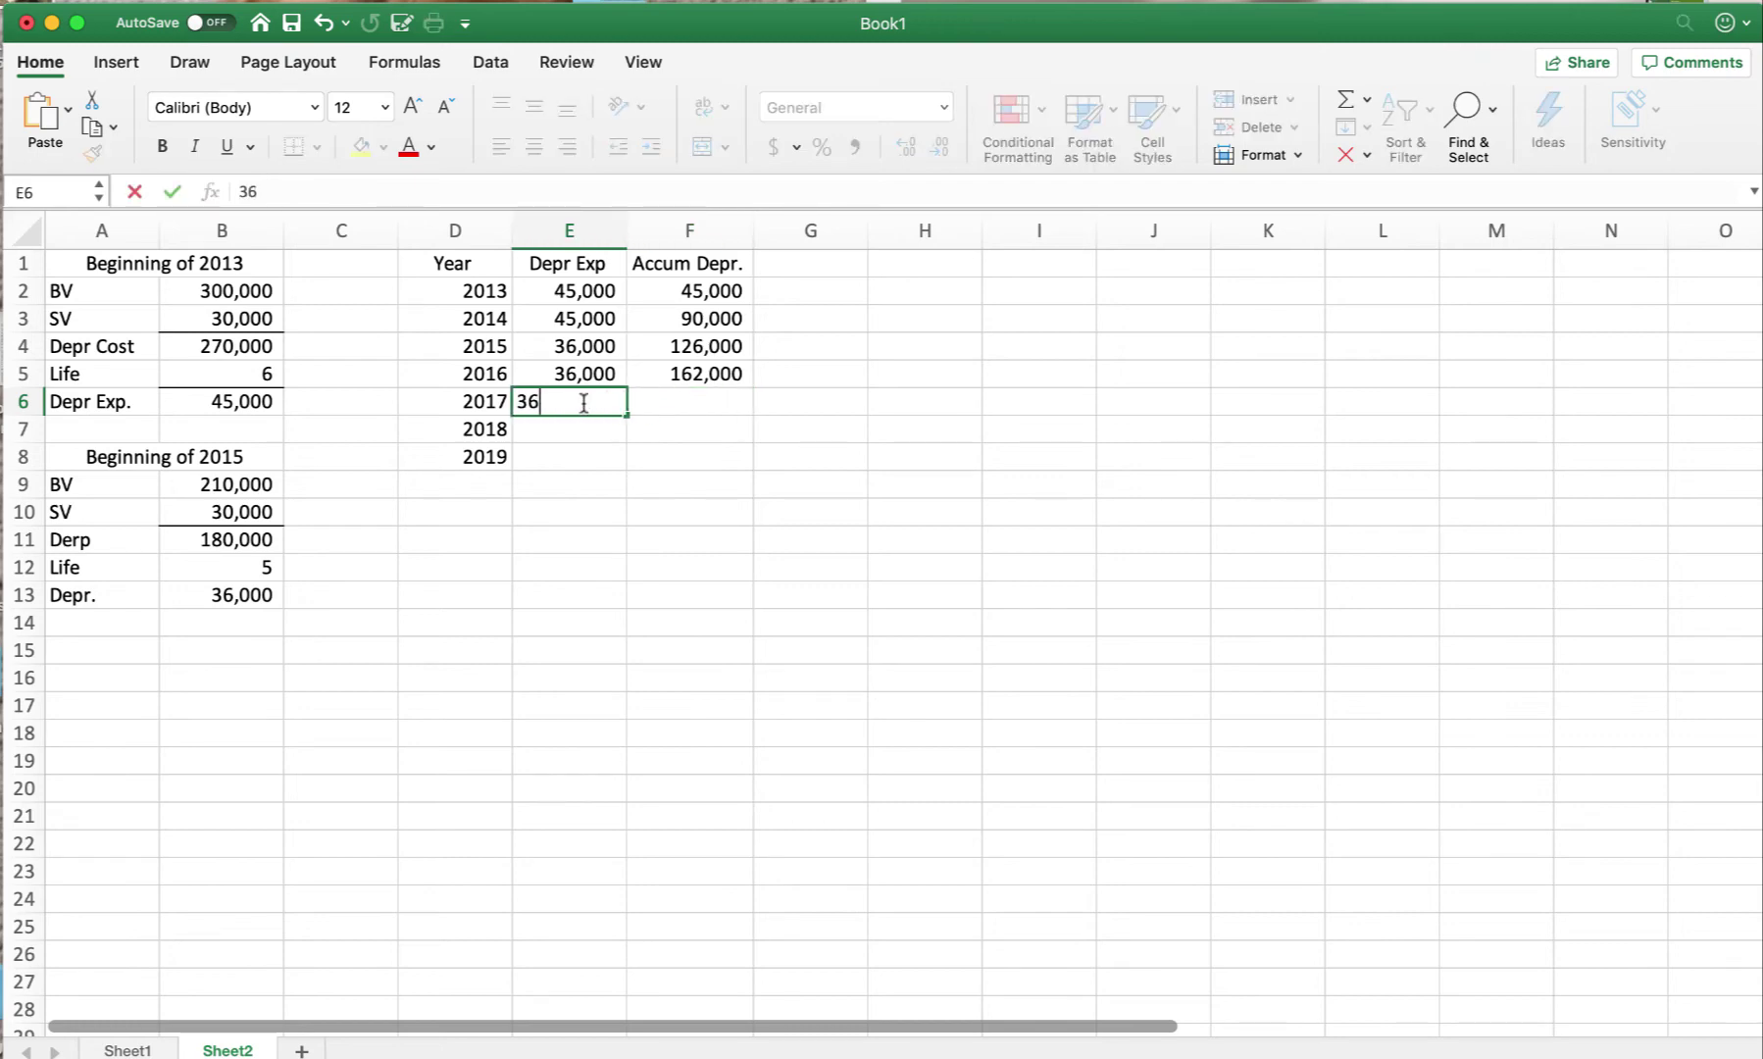
type("000")
key("Tab")
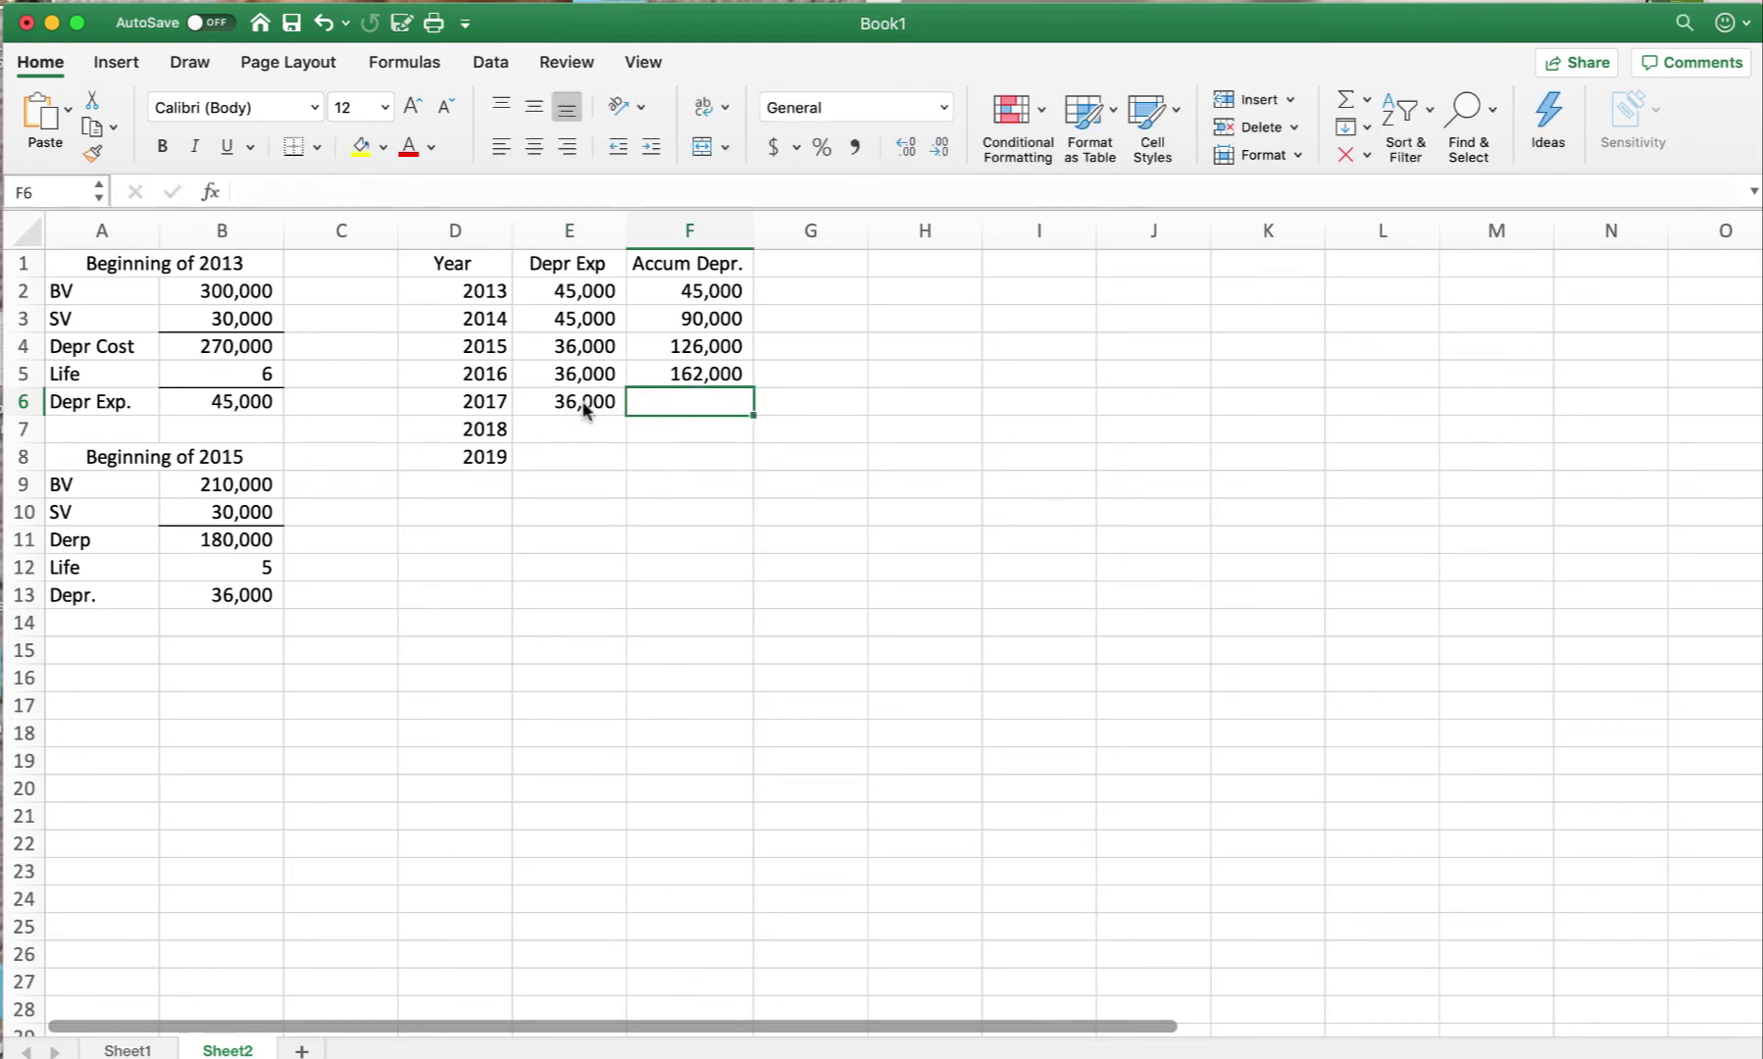
type("=")
left_click(696, 373)
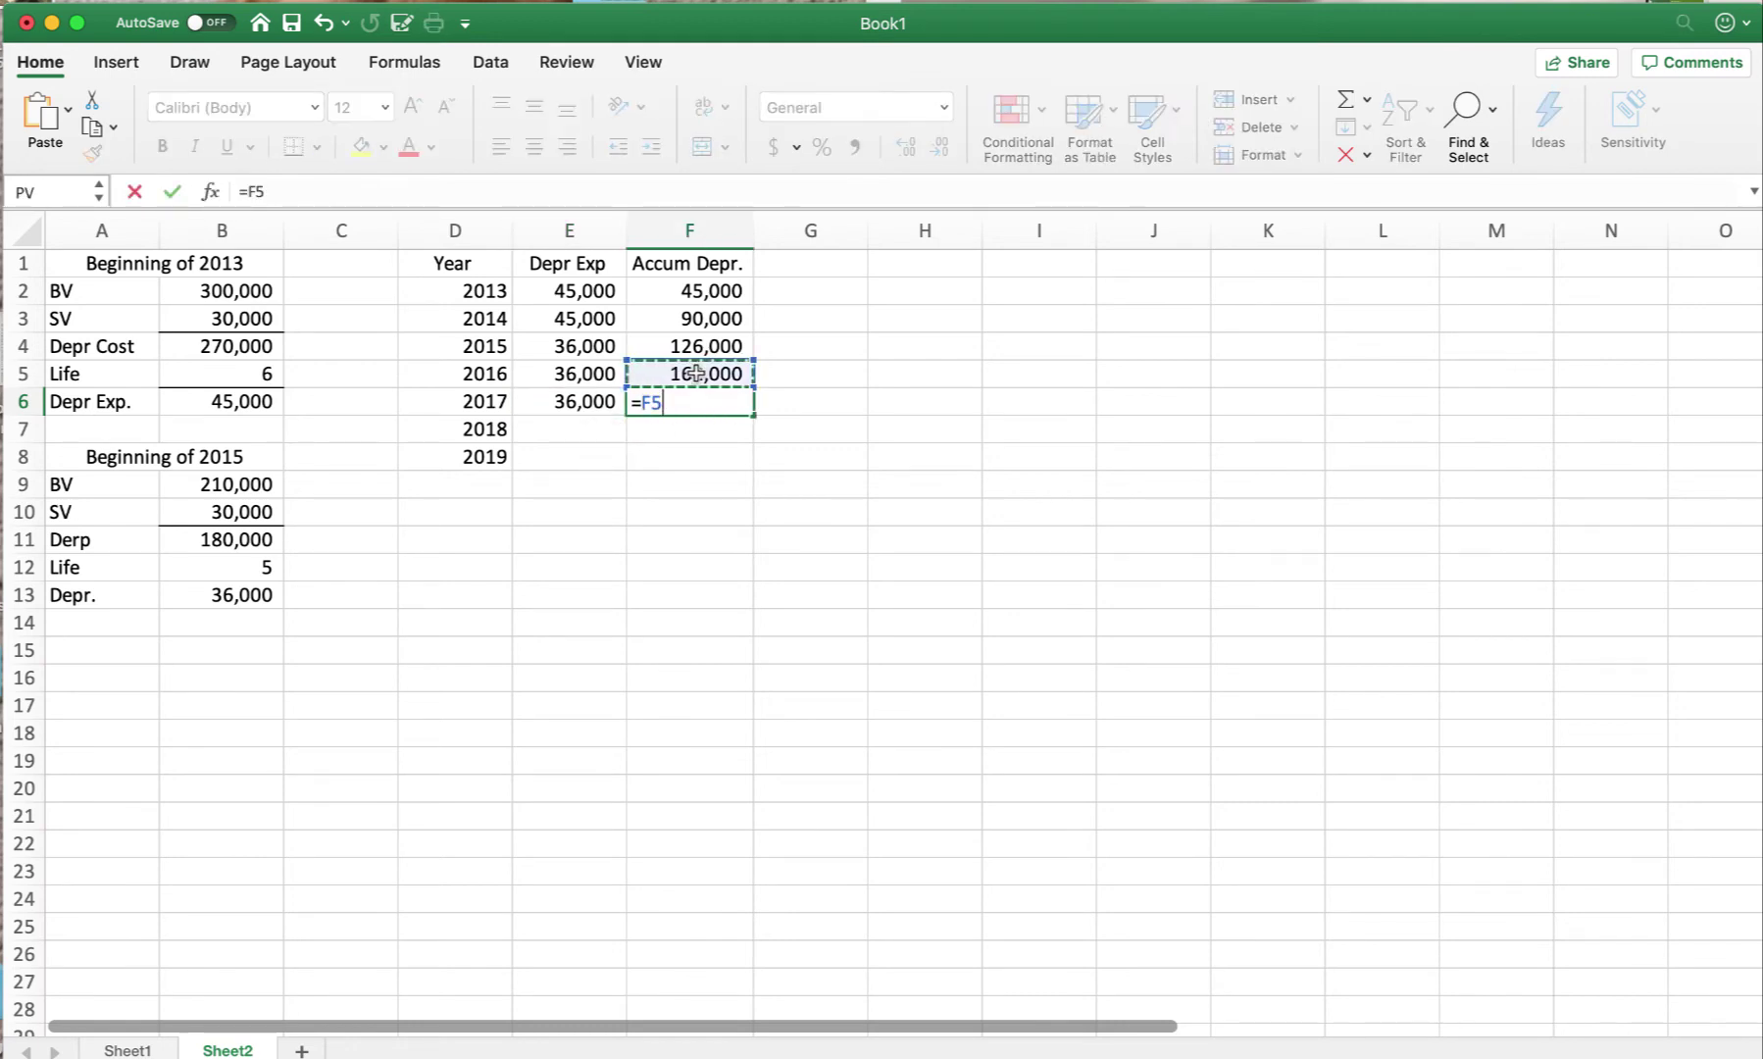
type("-")
key("BackSpace")
type("+")
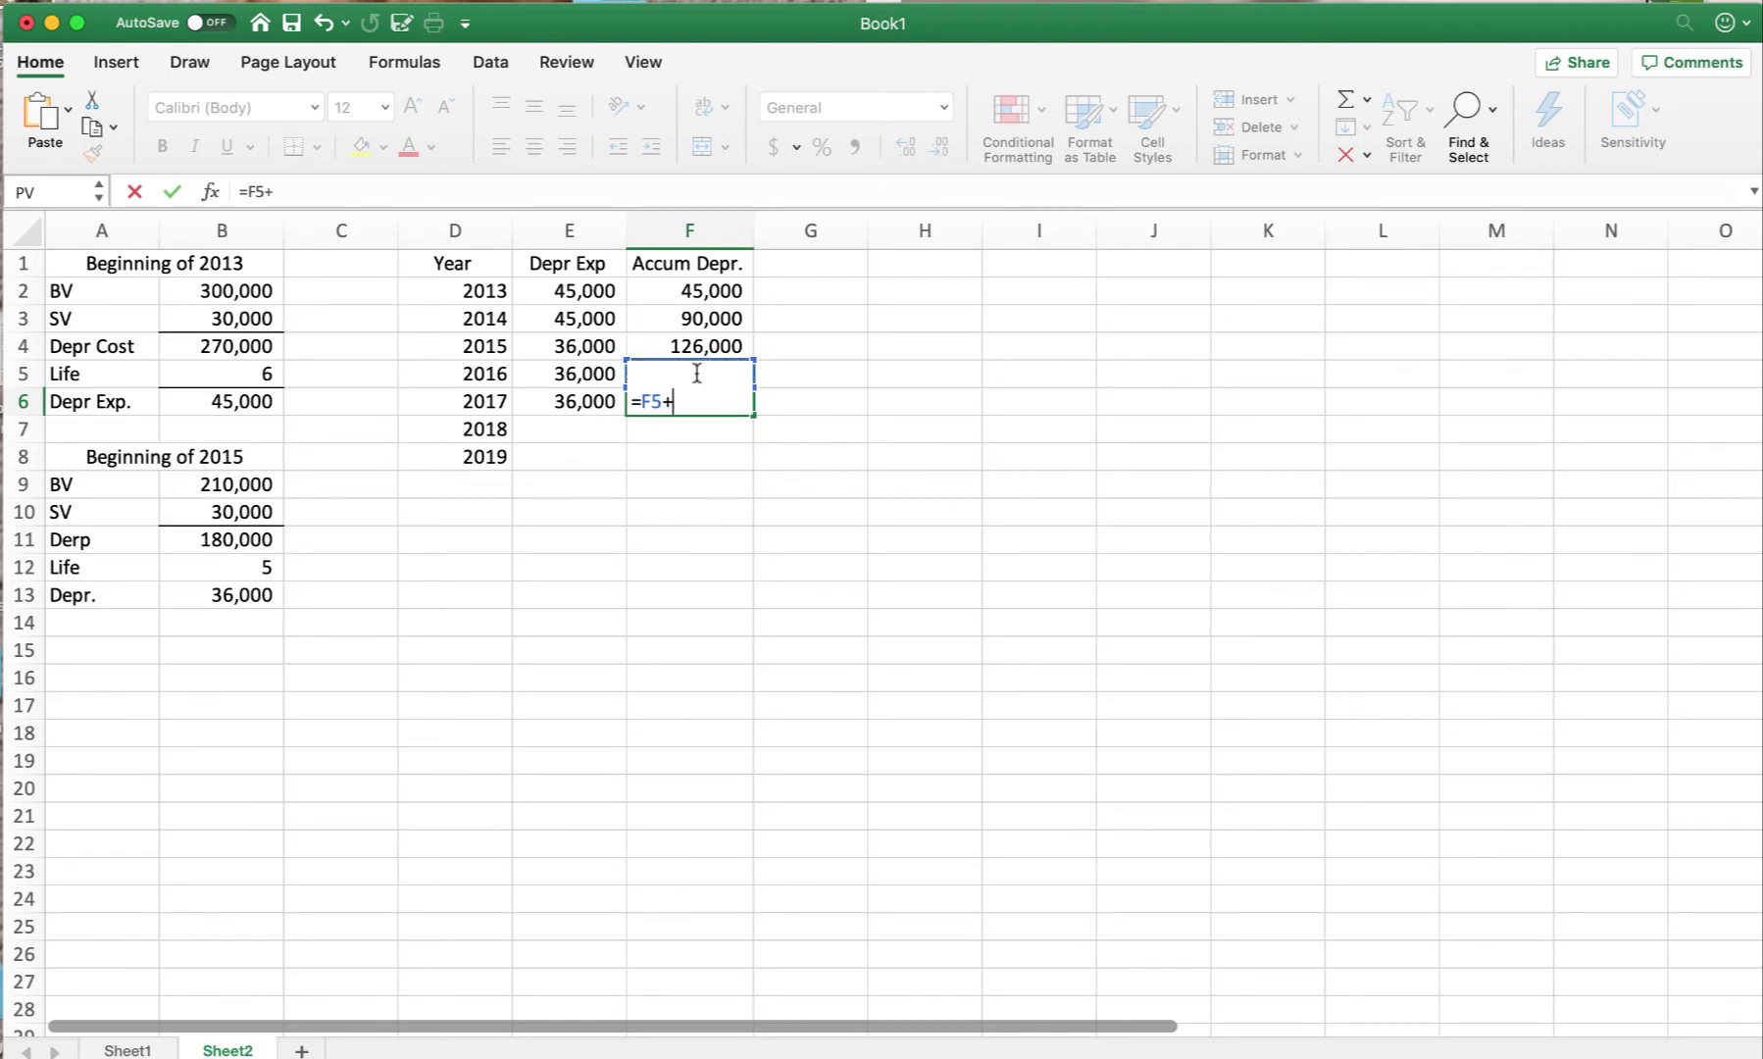
left_click(586, 397)
key("Return")
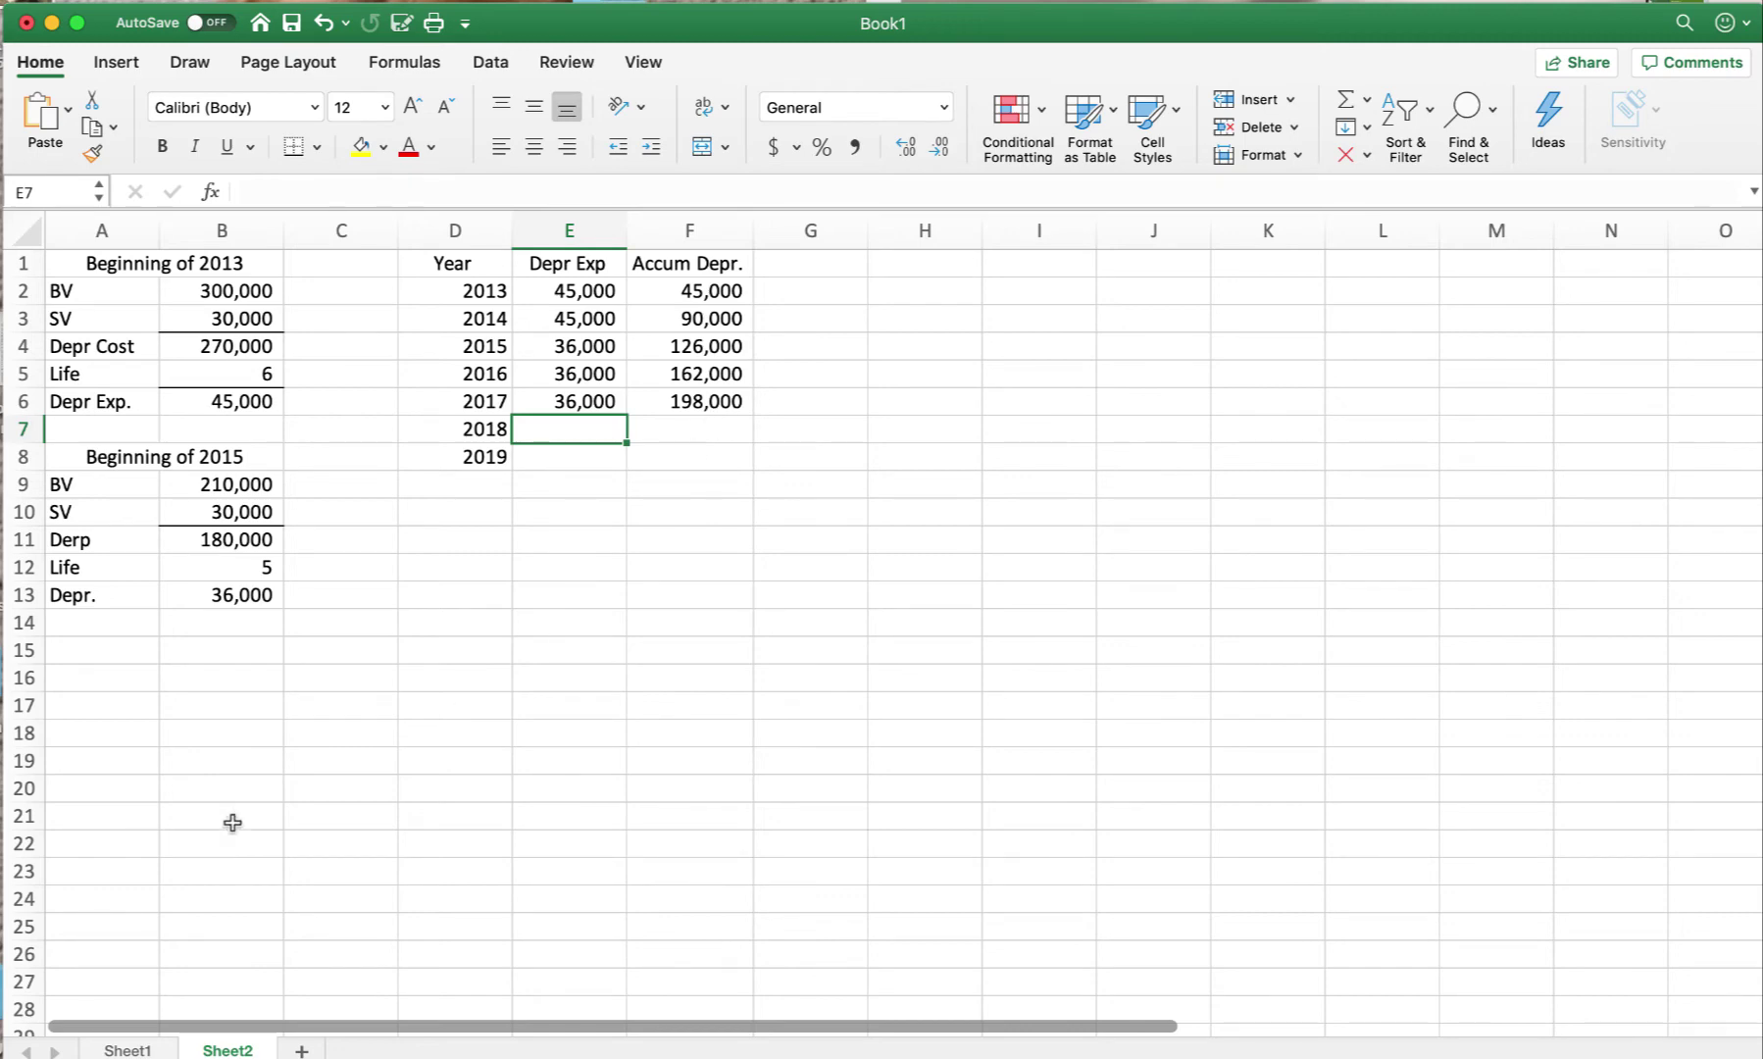
- Merge and centre A15:B15 and enter the heading 'Beginning of 2018'
left_click(106, 653)
left_click_drag(107, 653, 170, 657)
scroll(170, 657, "down", 1)
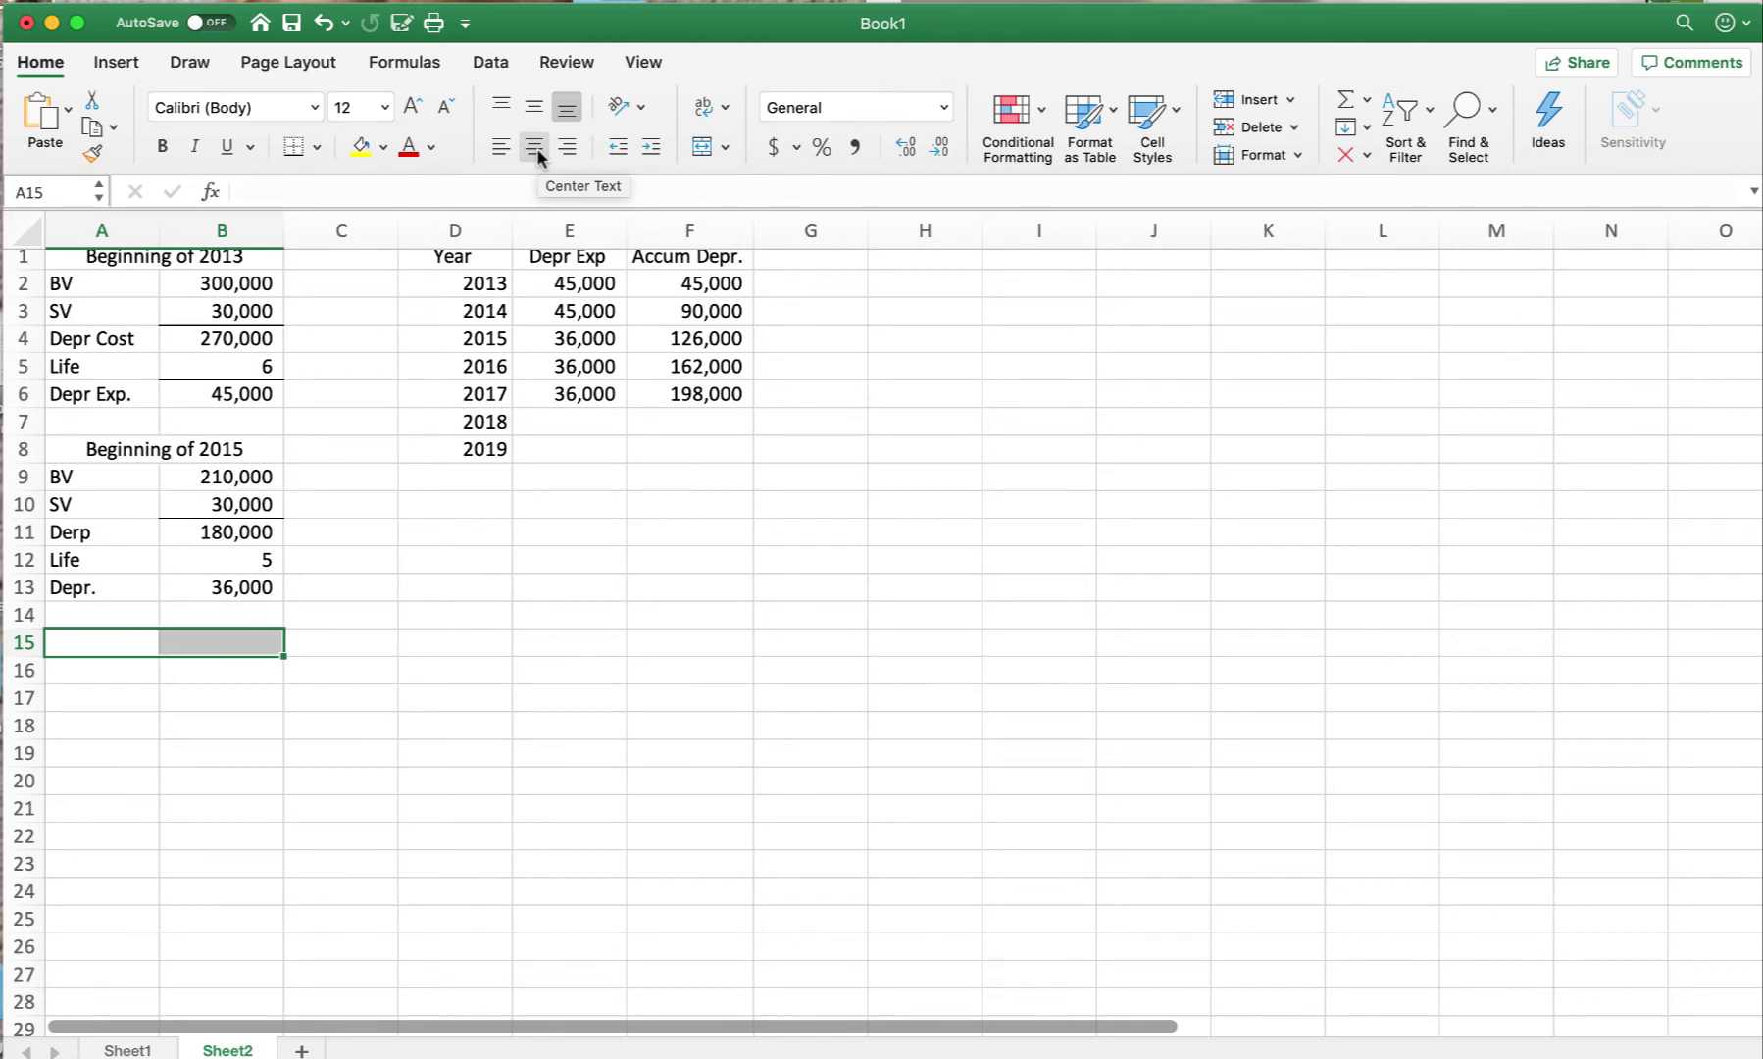
left_click(703, 149)
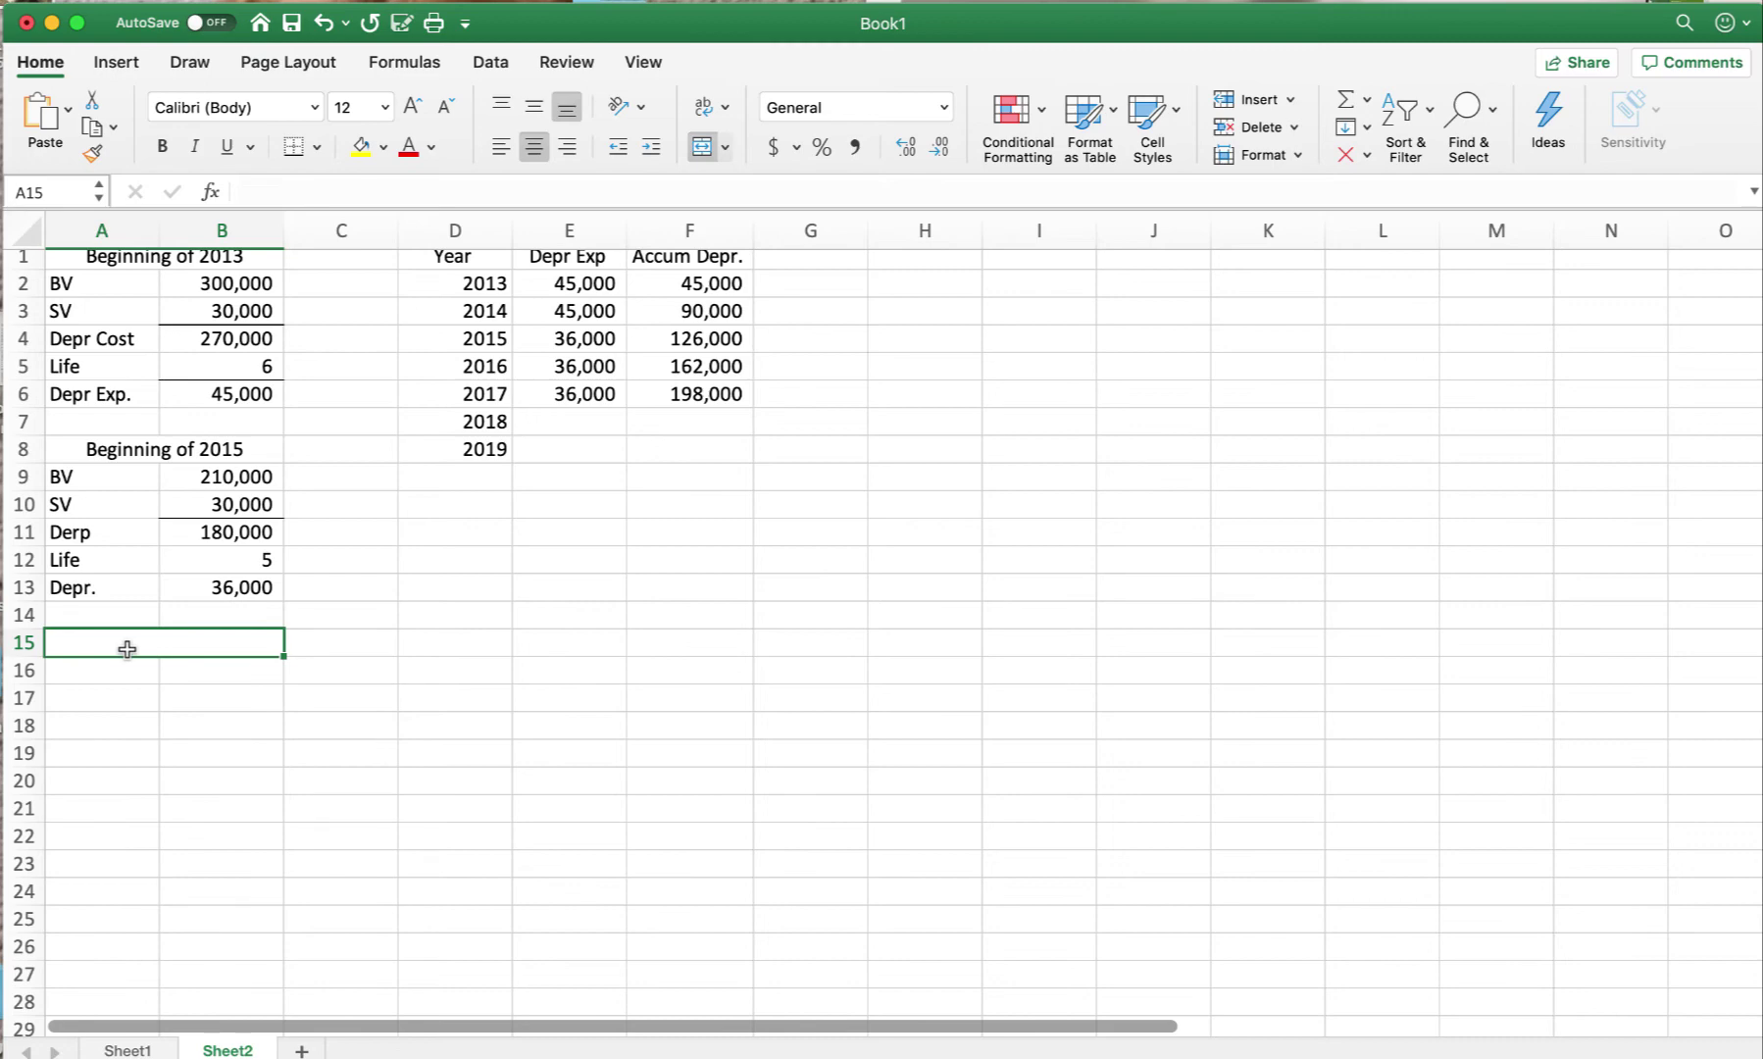
type("Beginn")
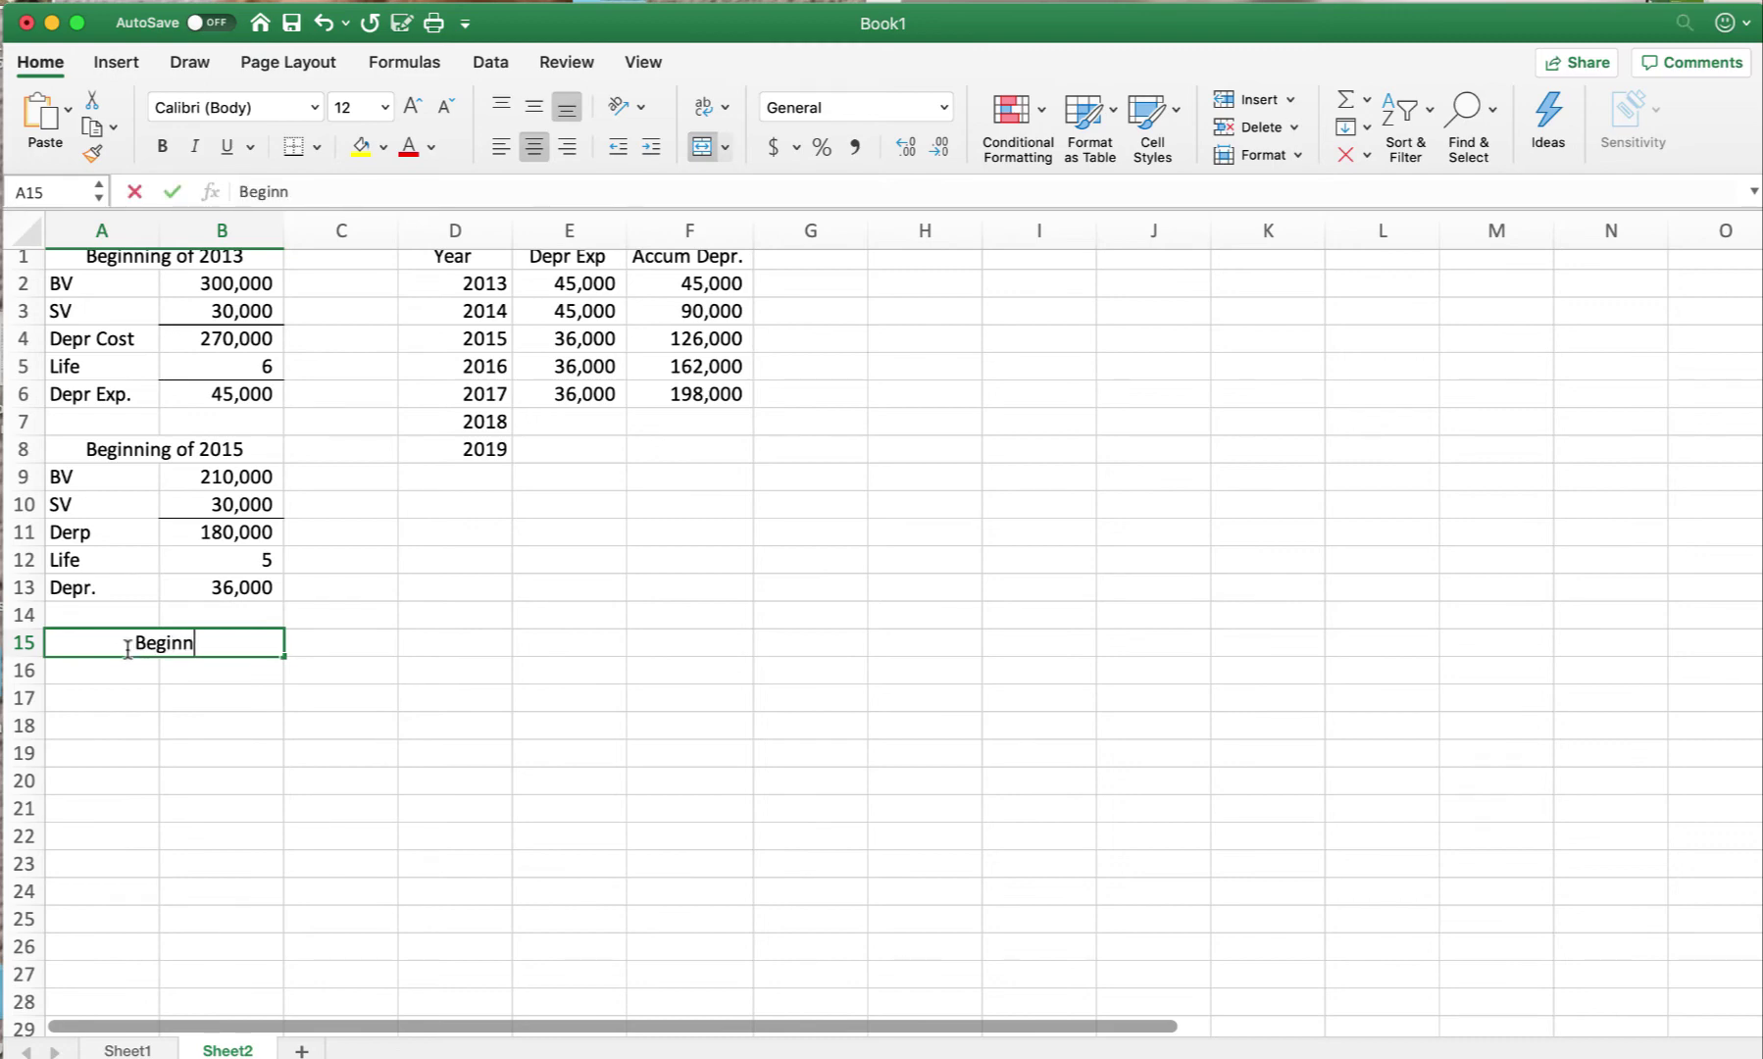
type("ing of ")
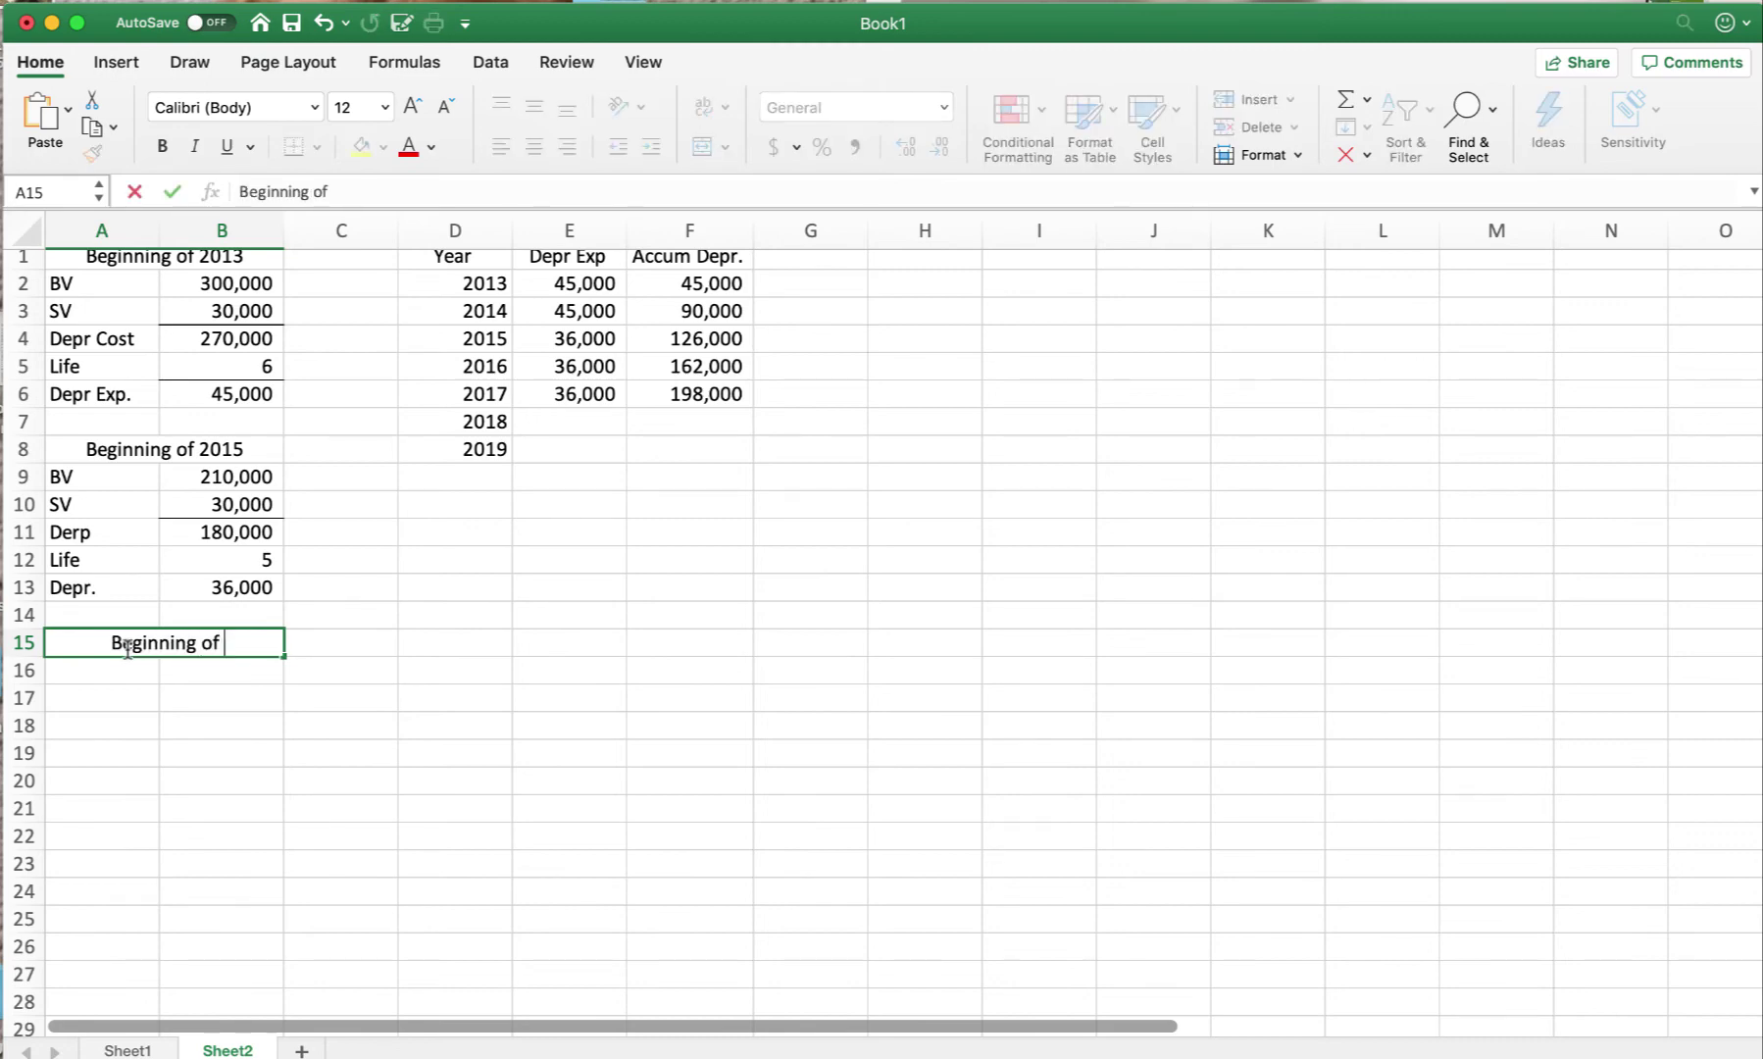
type("2018")
key("Return")
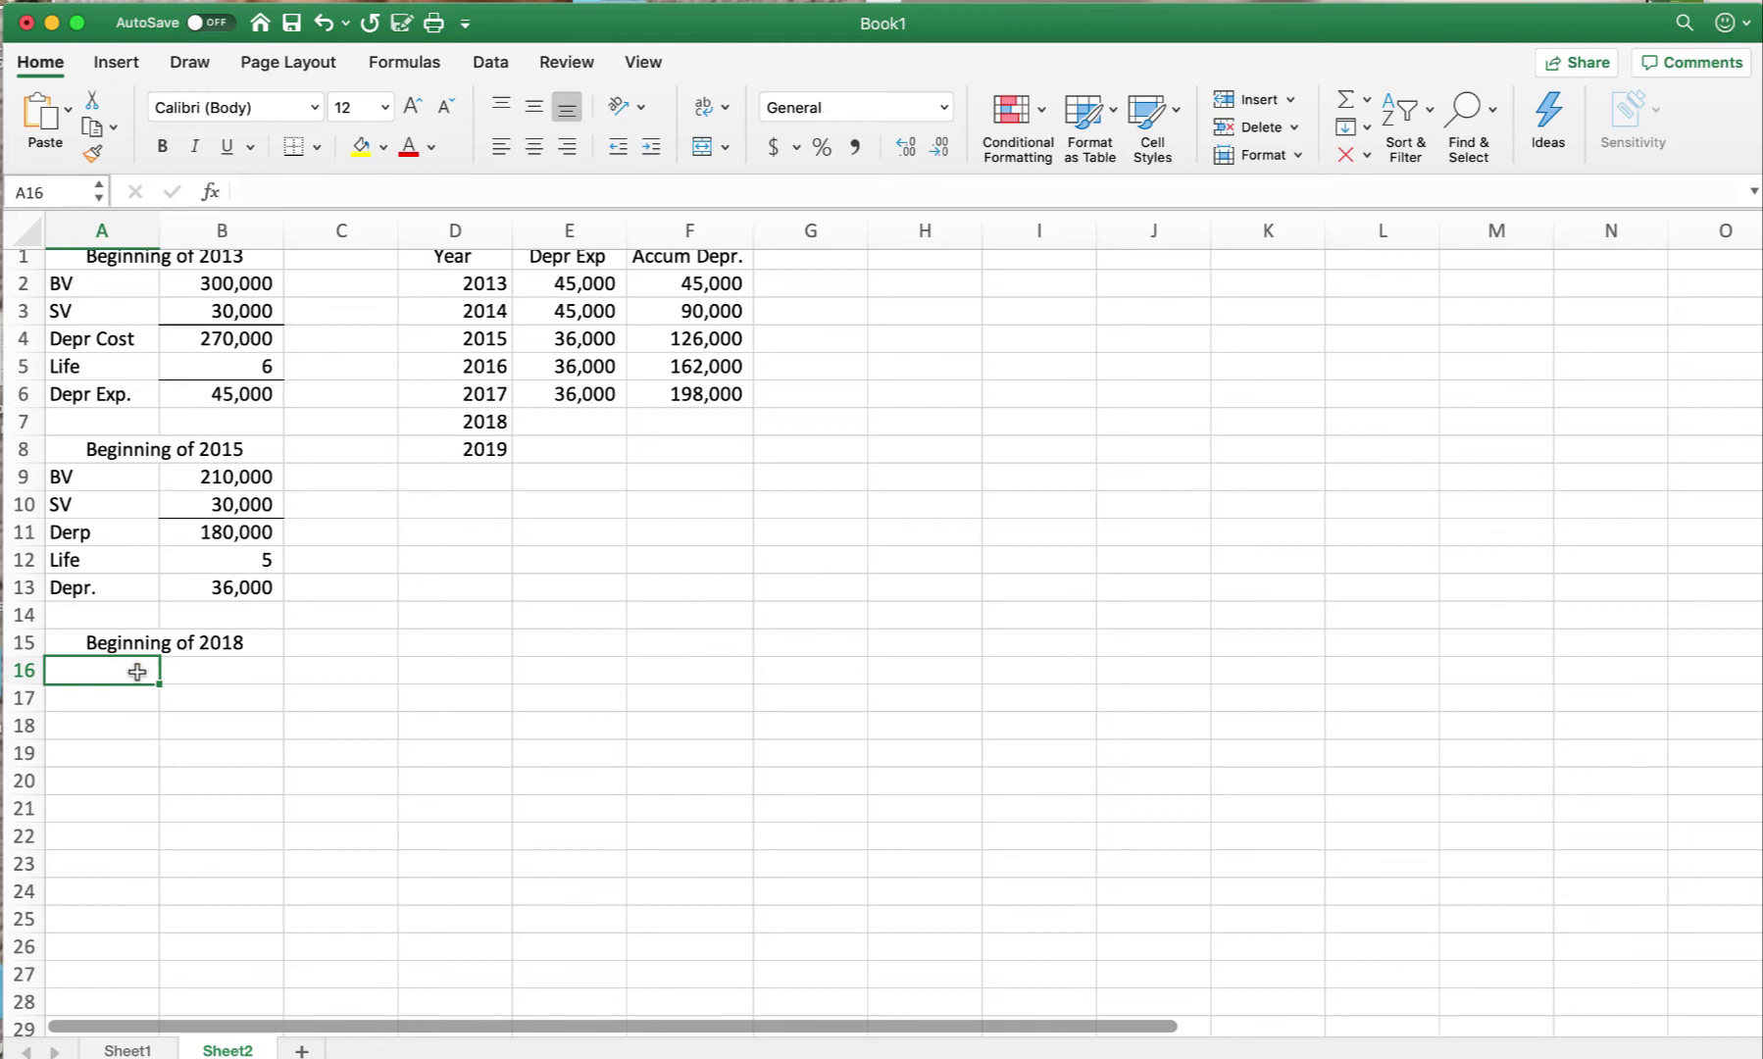
- Add a BV row with =B2-F6, the 300,000 cost less 198,000, giving 102,000
type("BV")
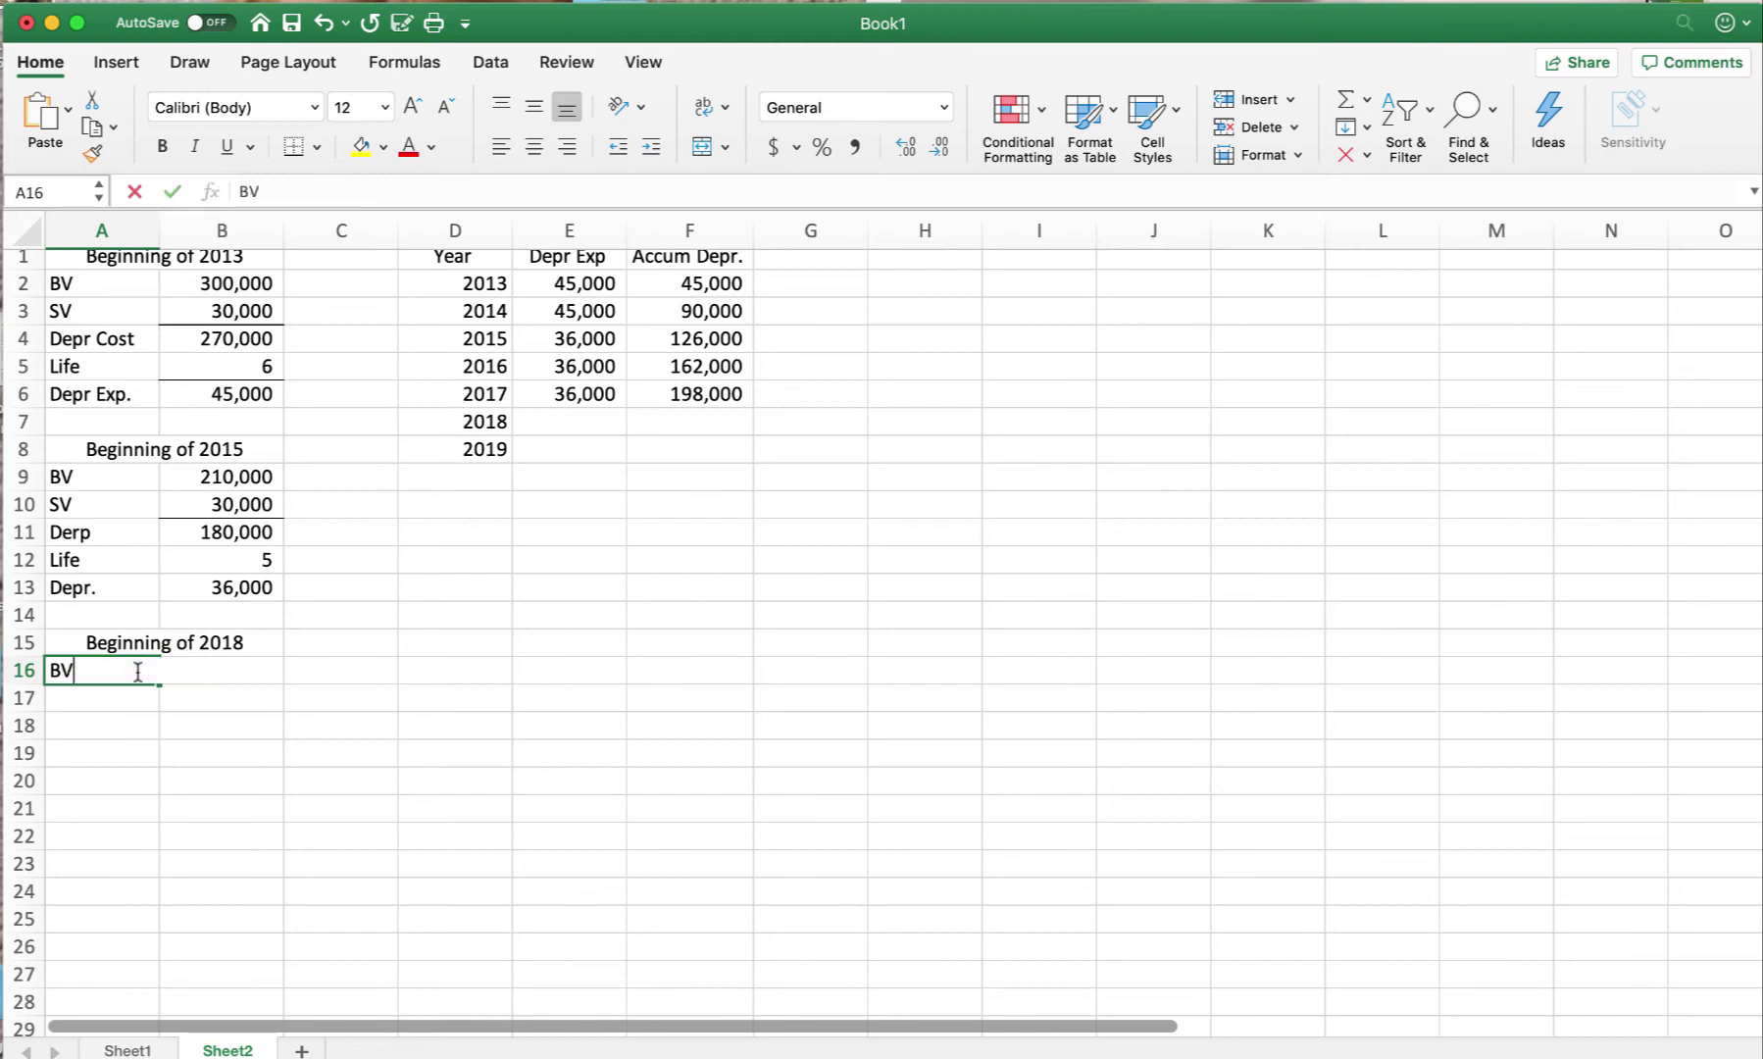
key("Tab")
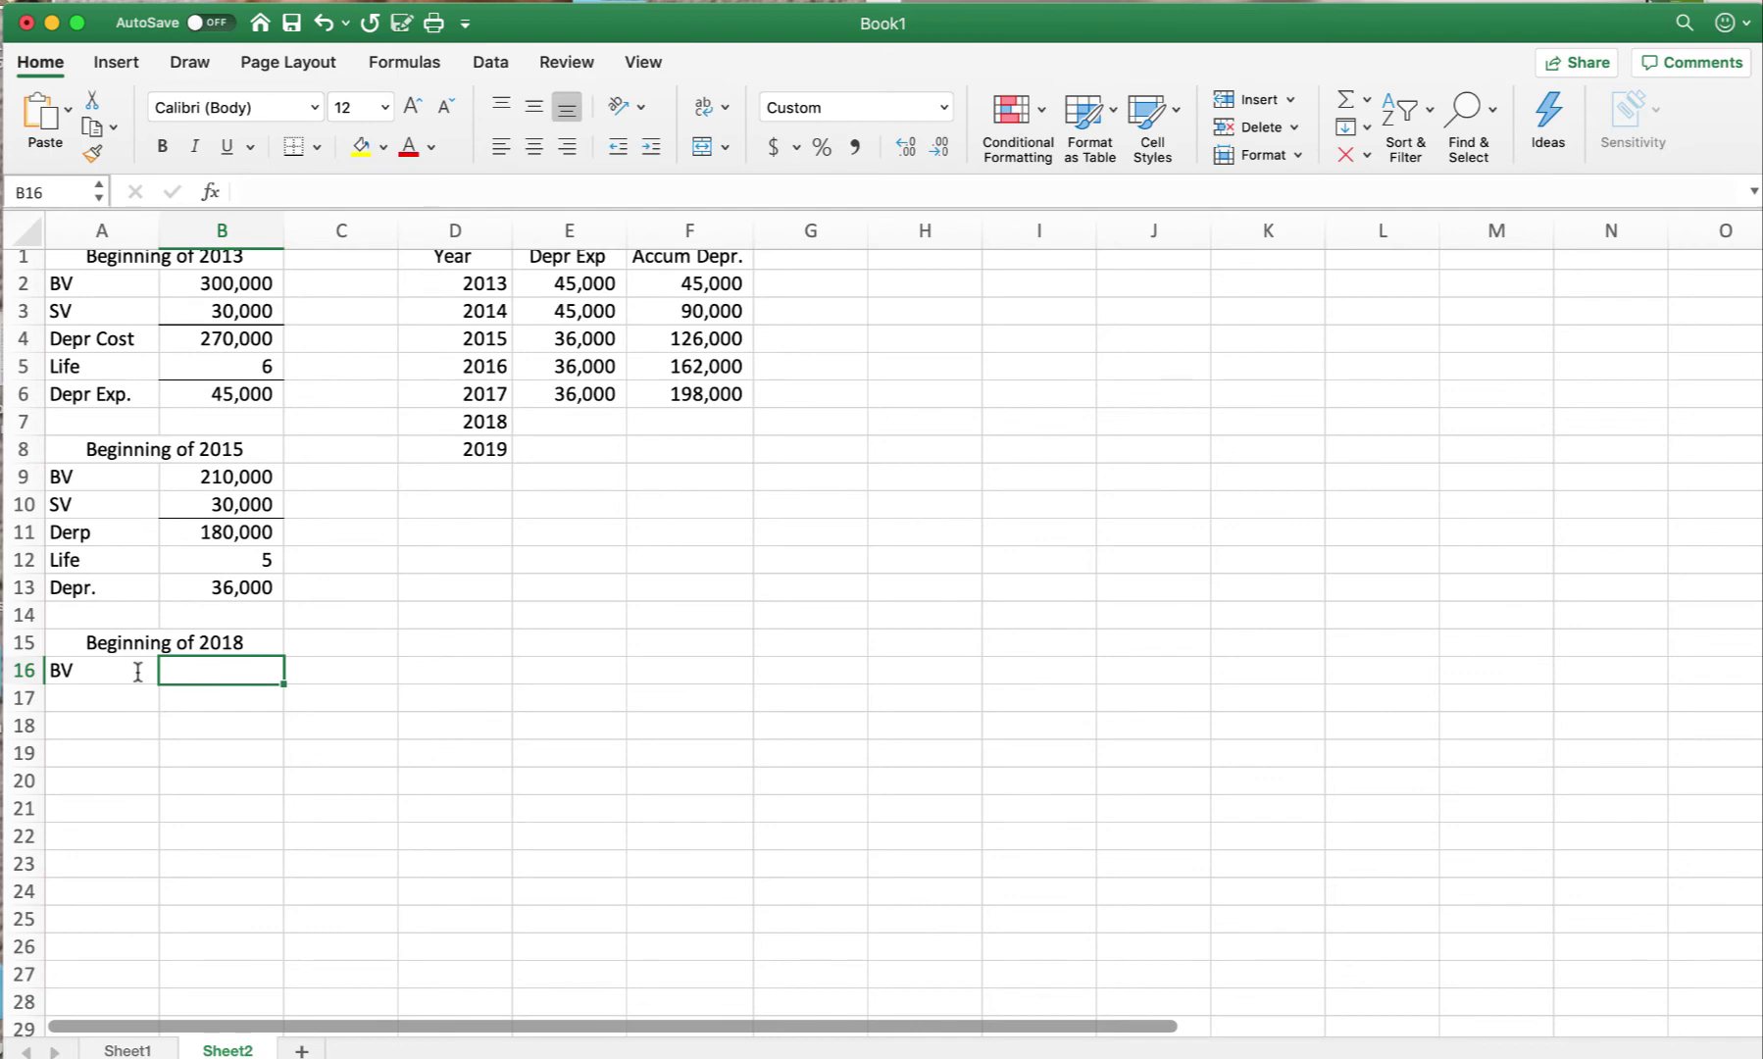
type("=")
scroll(137, 672, "down", 2)
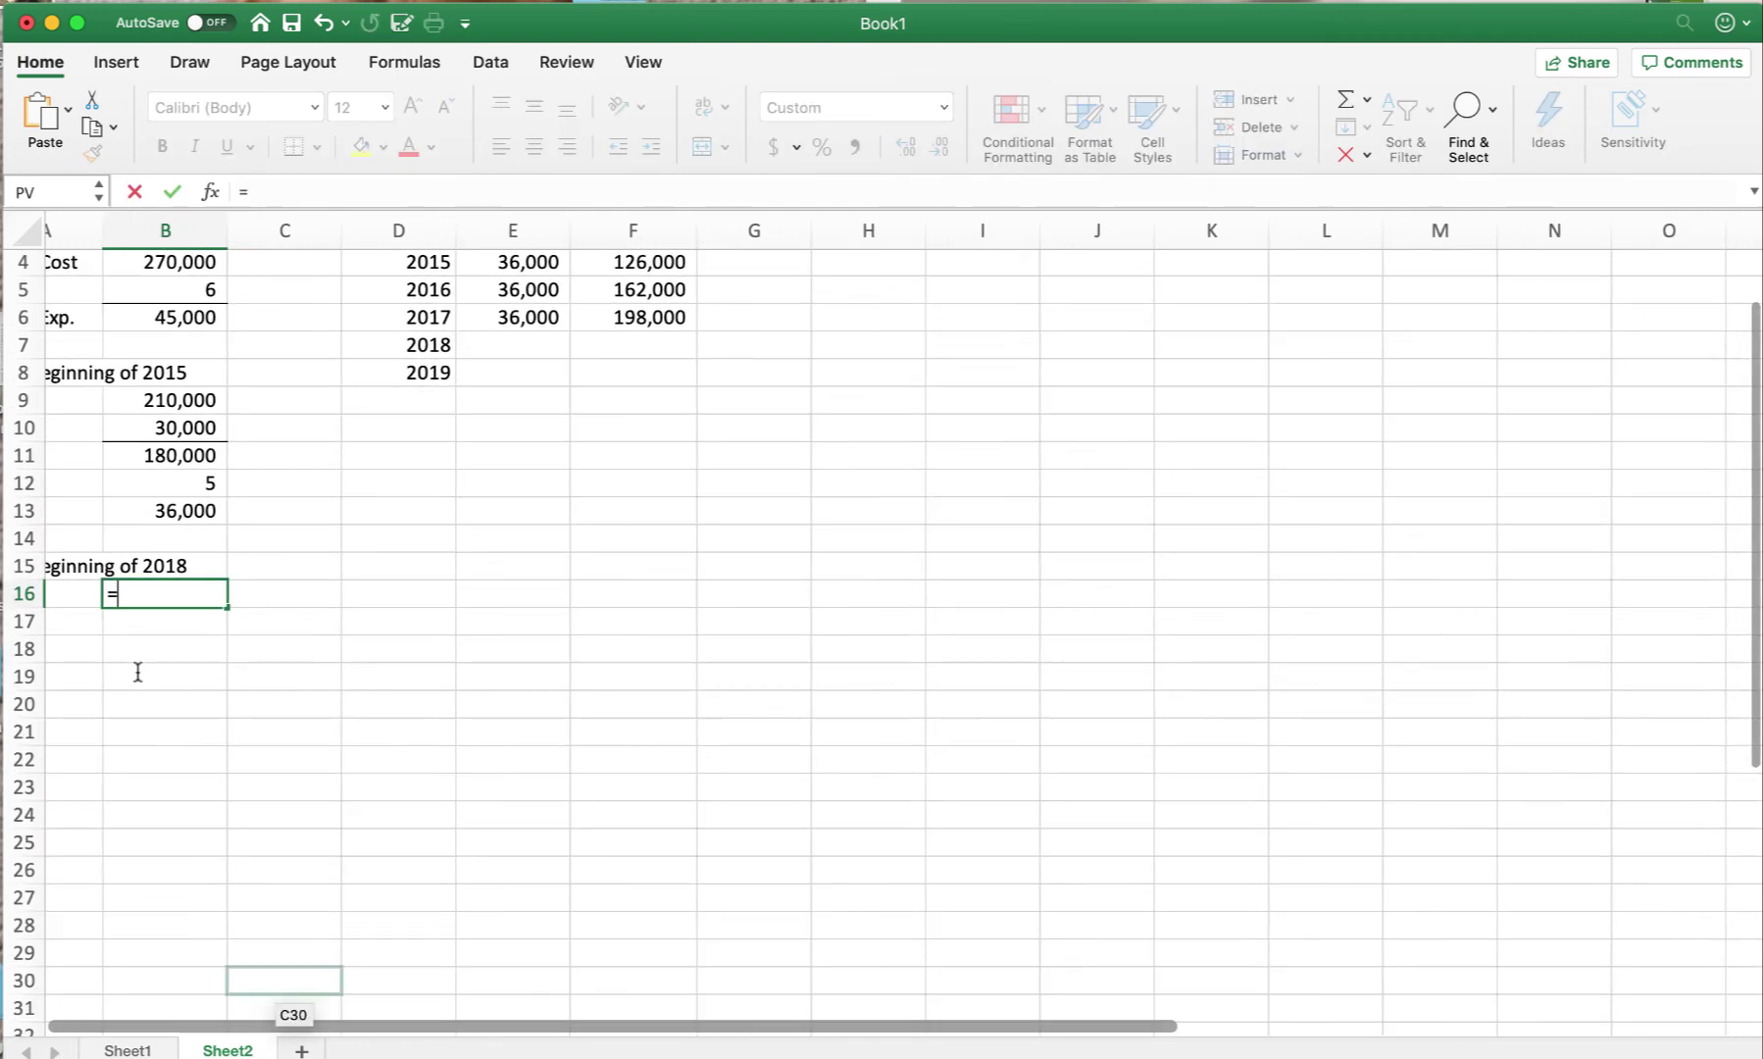
scroll(137, 671, "up", 2)
left_click(196, 292)
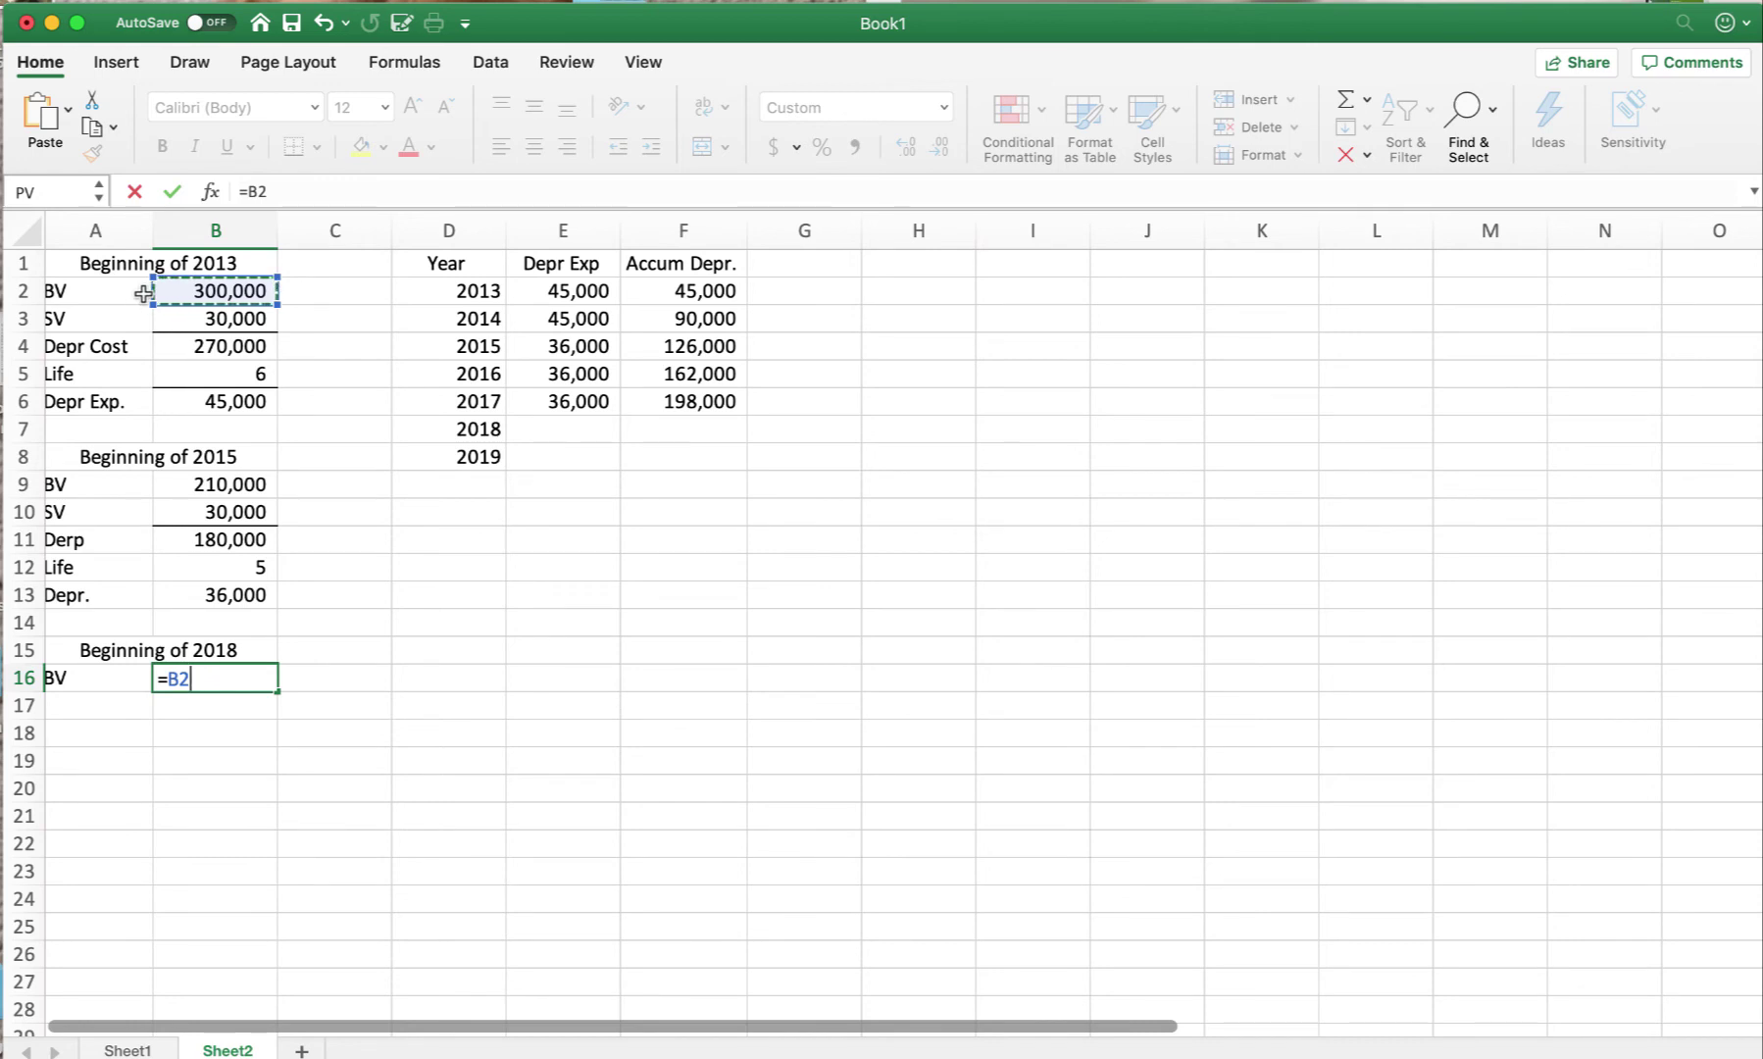
type("-")
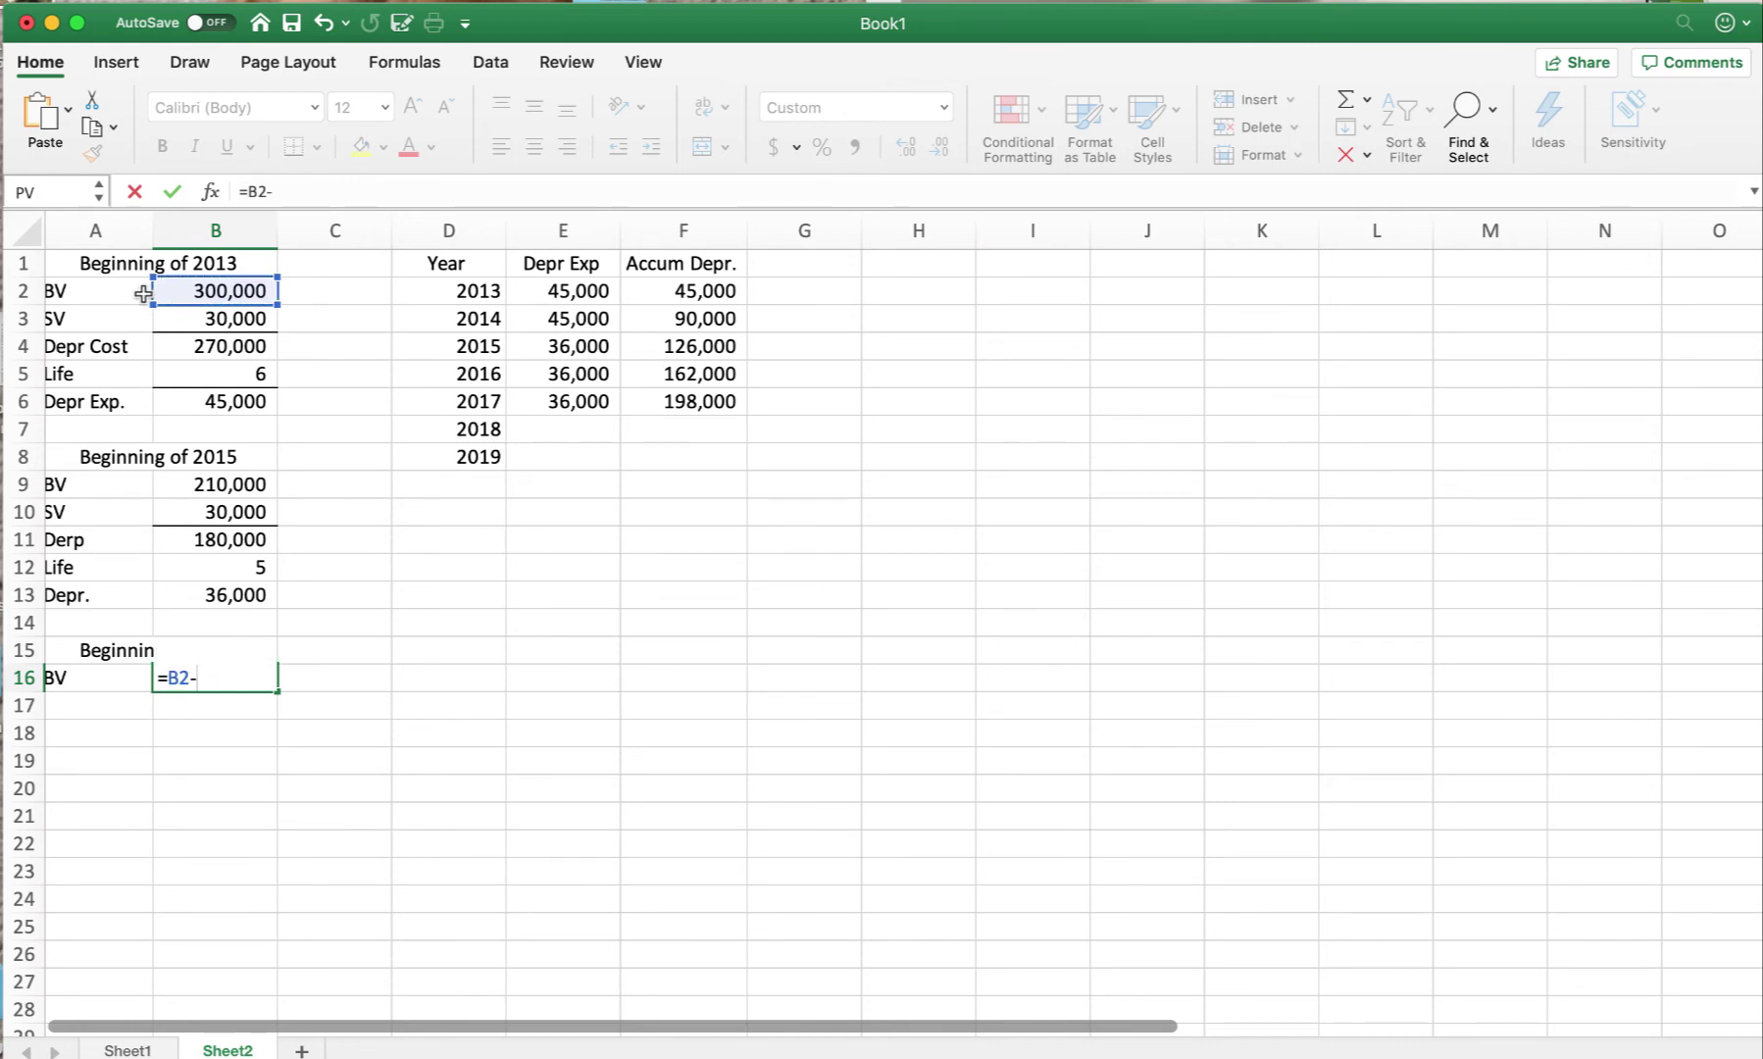
left_click(701, 404)
key("Return")
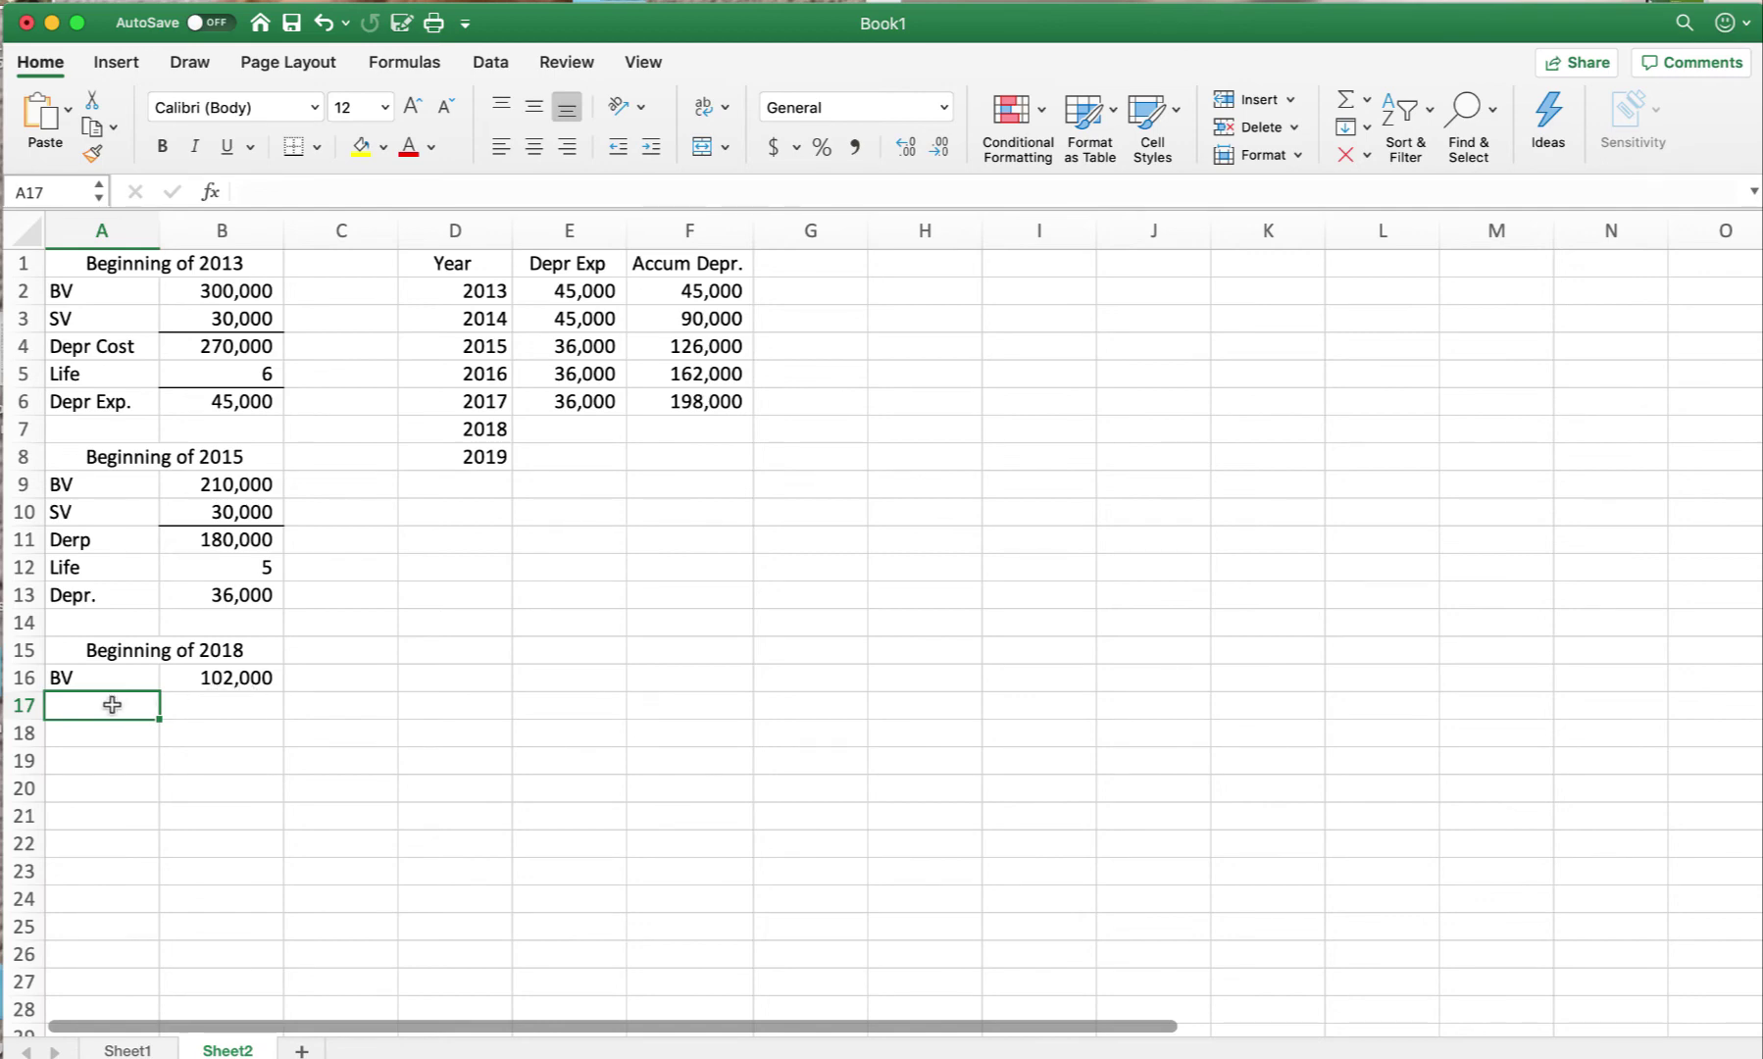
- Add an SV row of 5,000 in B17 with a bottom border
type("SV")
key("Tab")
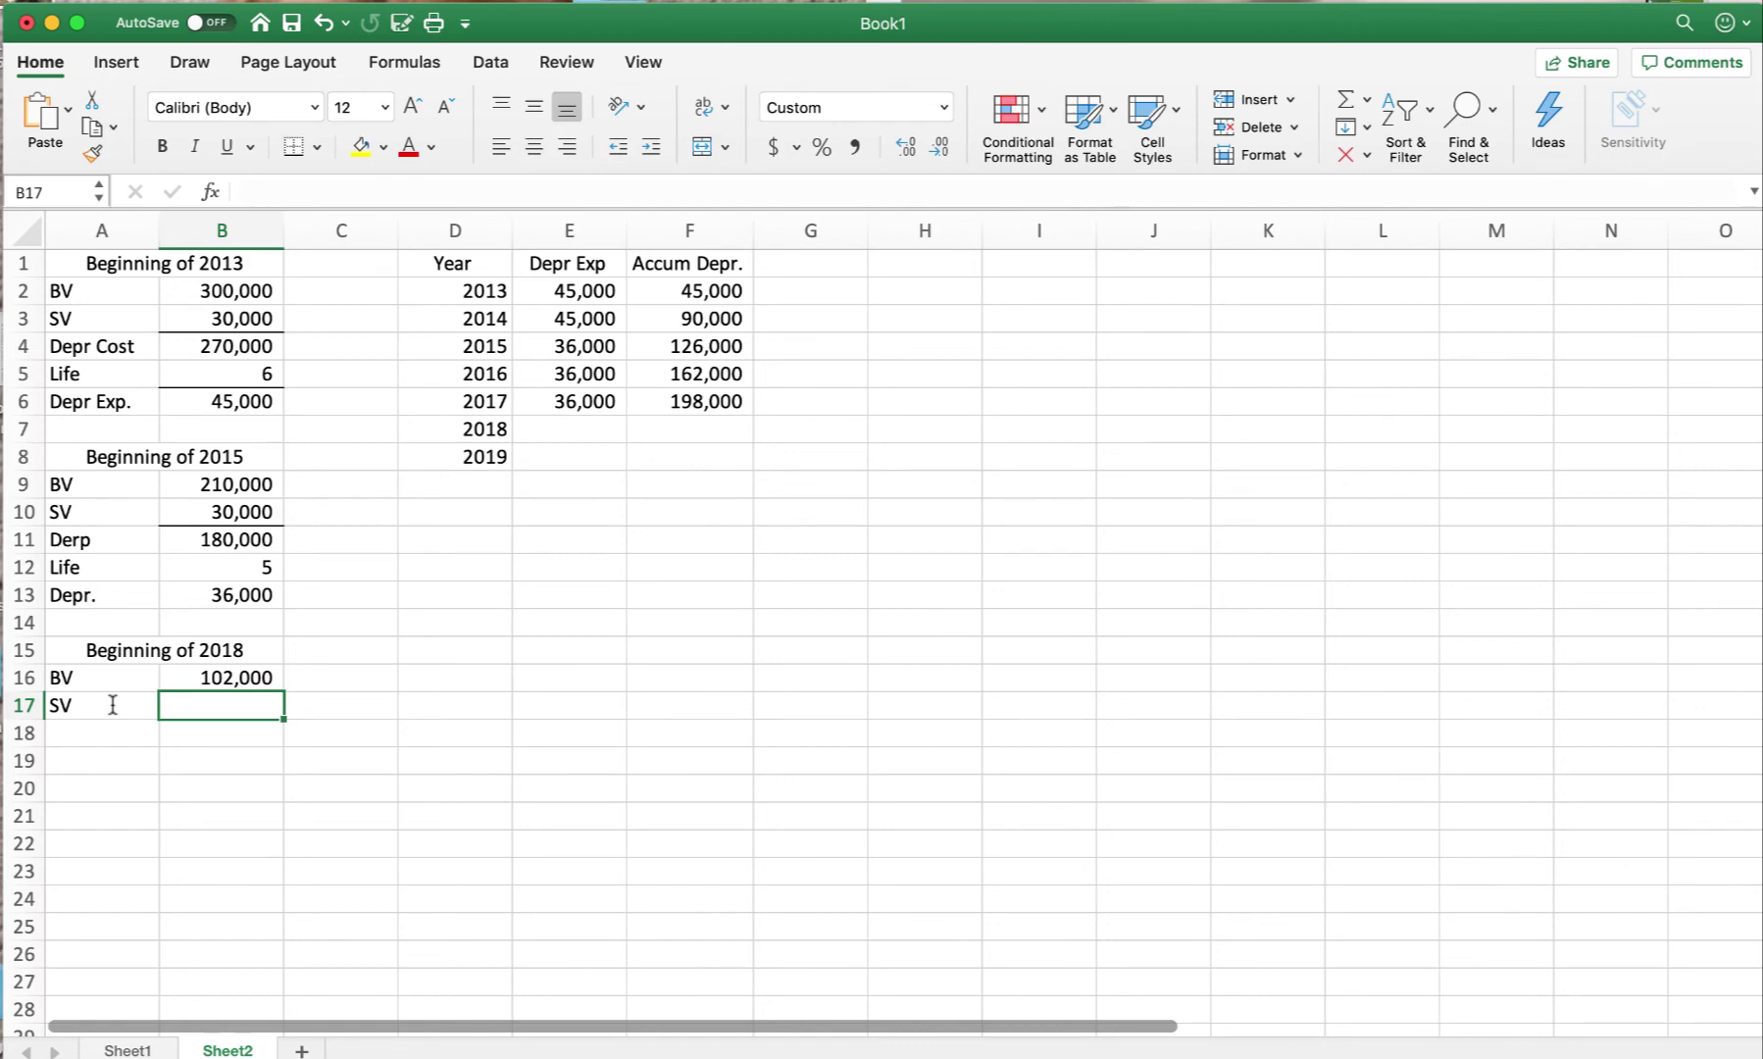
type("5,000")
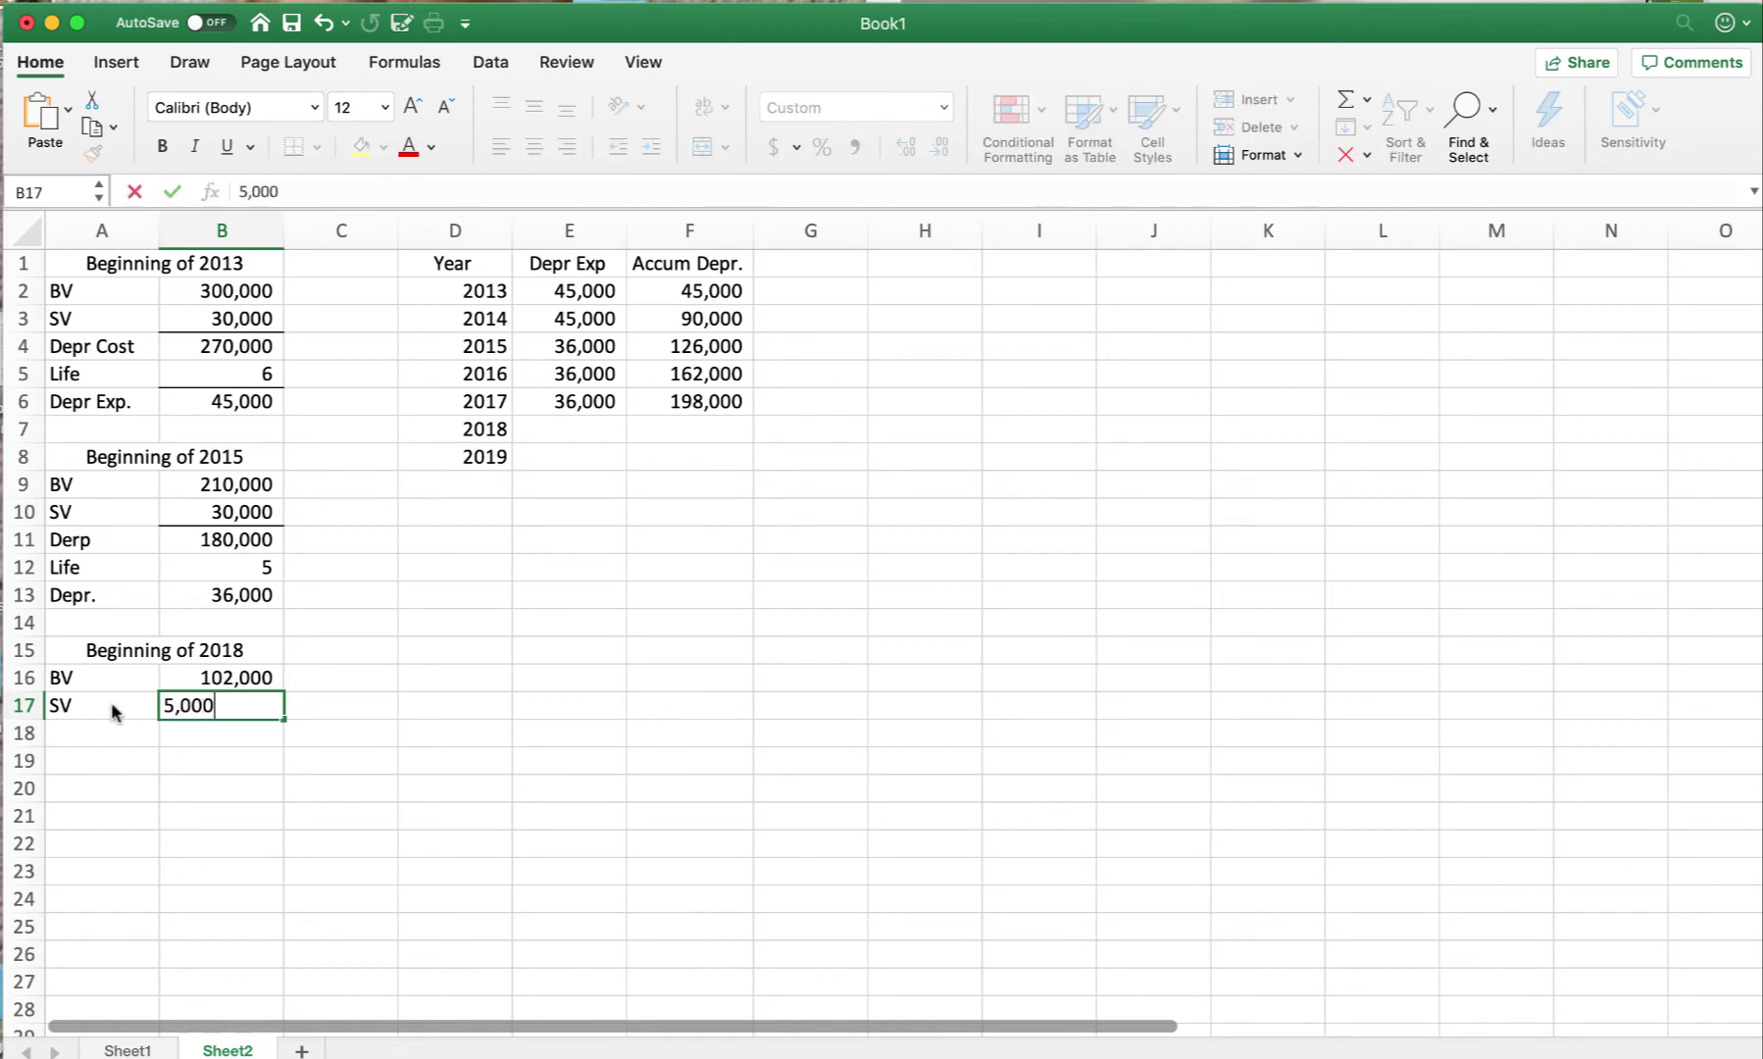
key("Return")
left_click(207, 708)
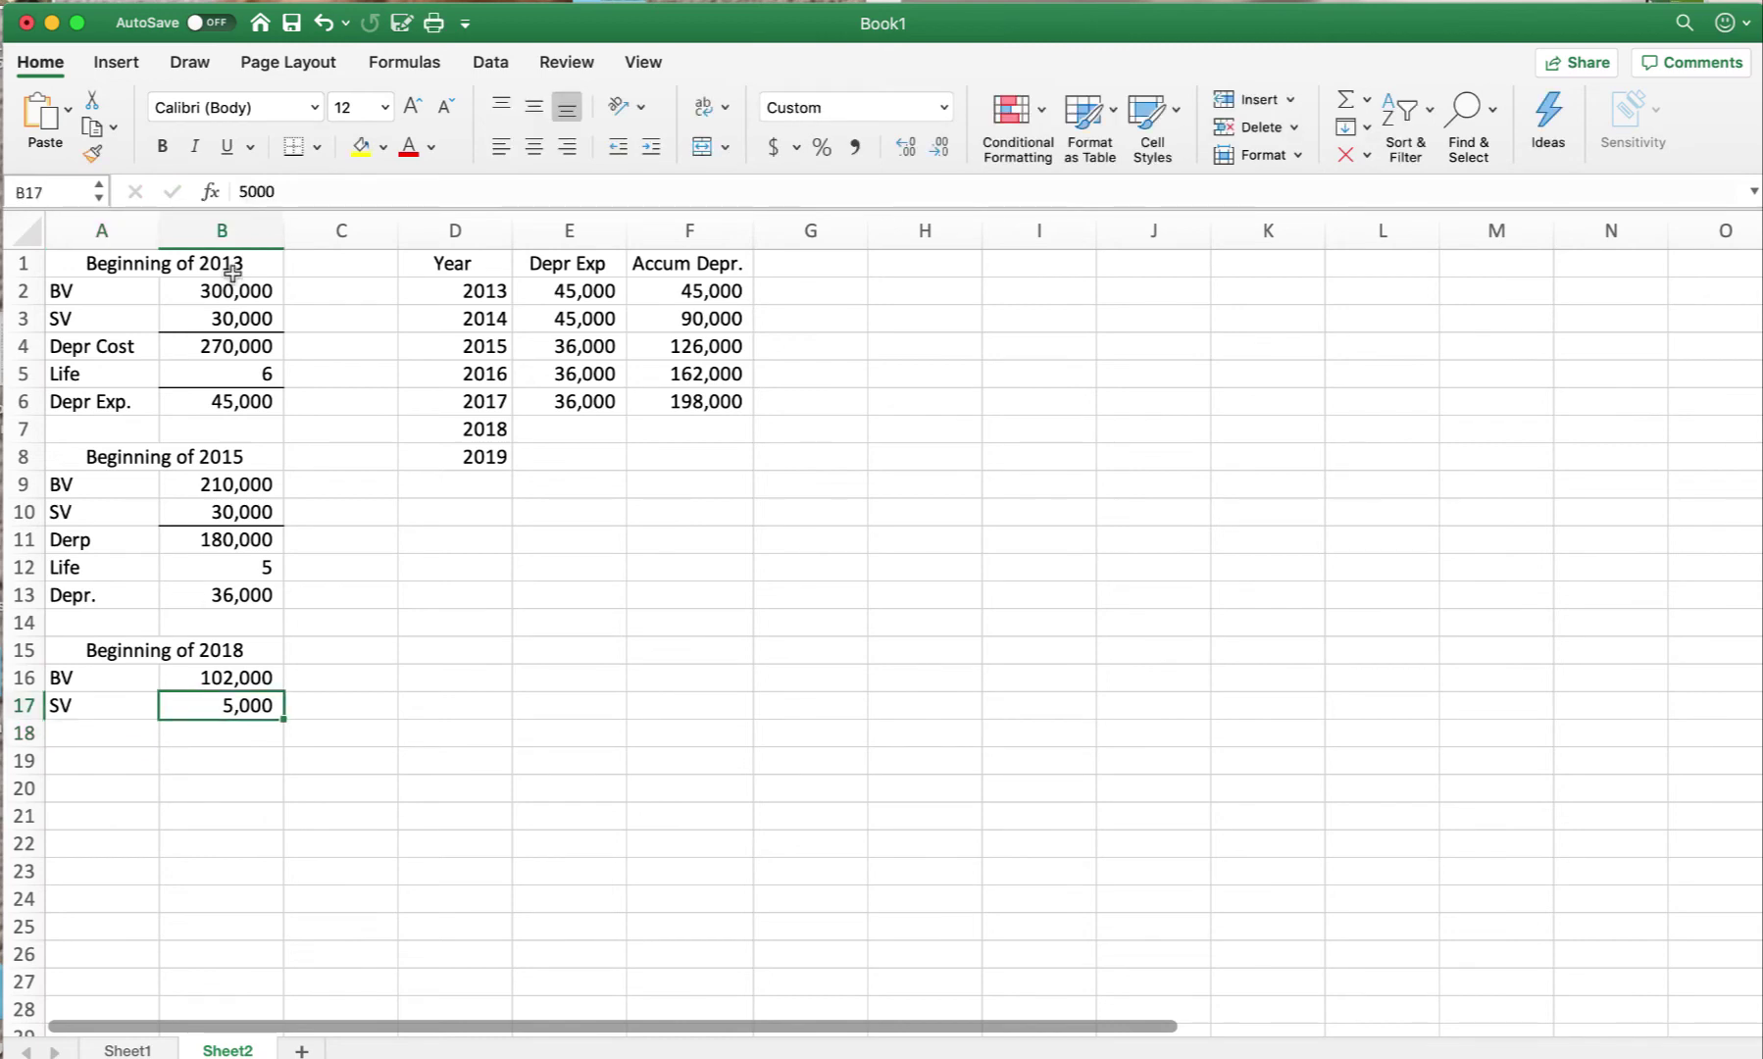
left_click(294, 147)
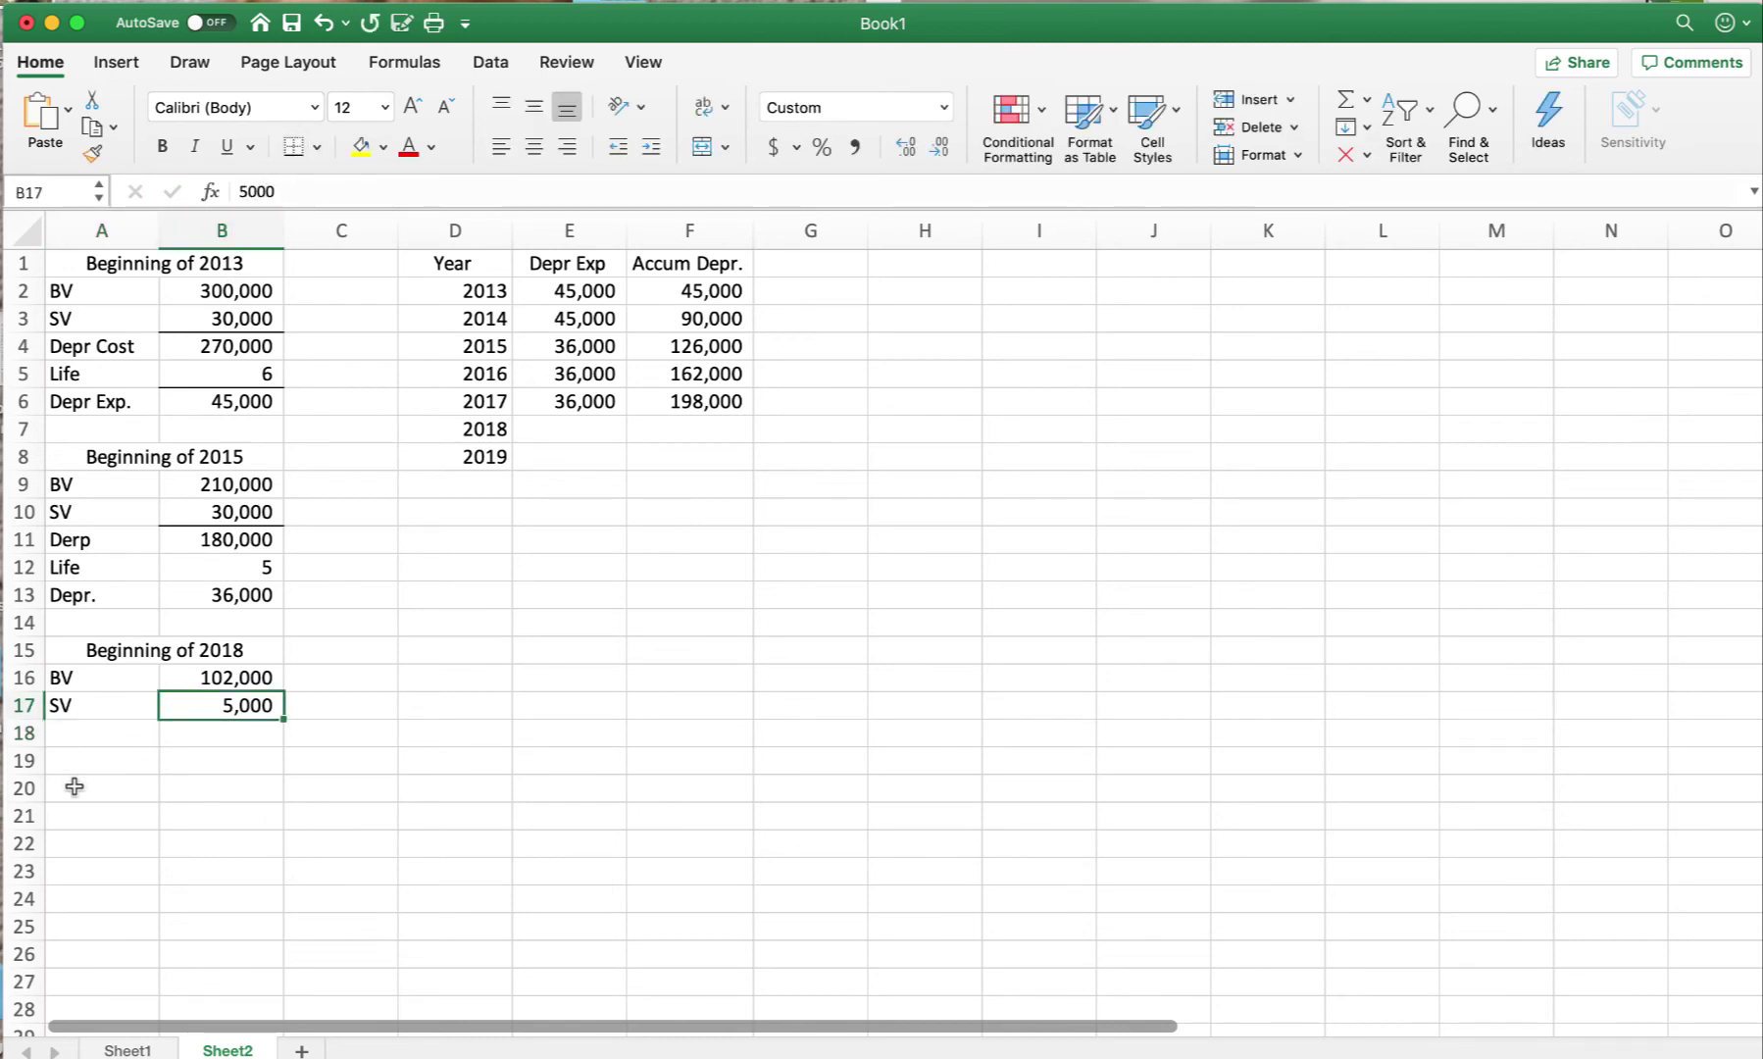
left_click(78, 734)
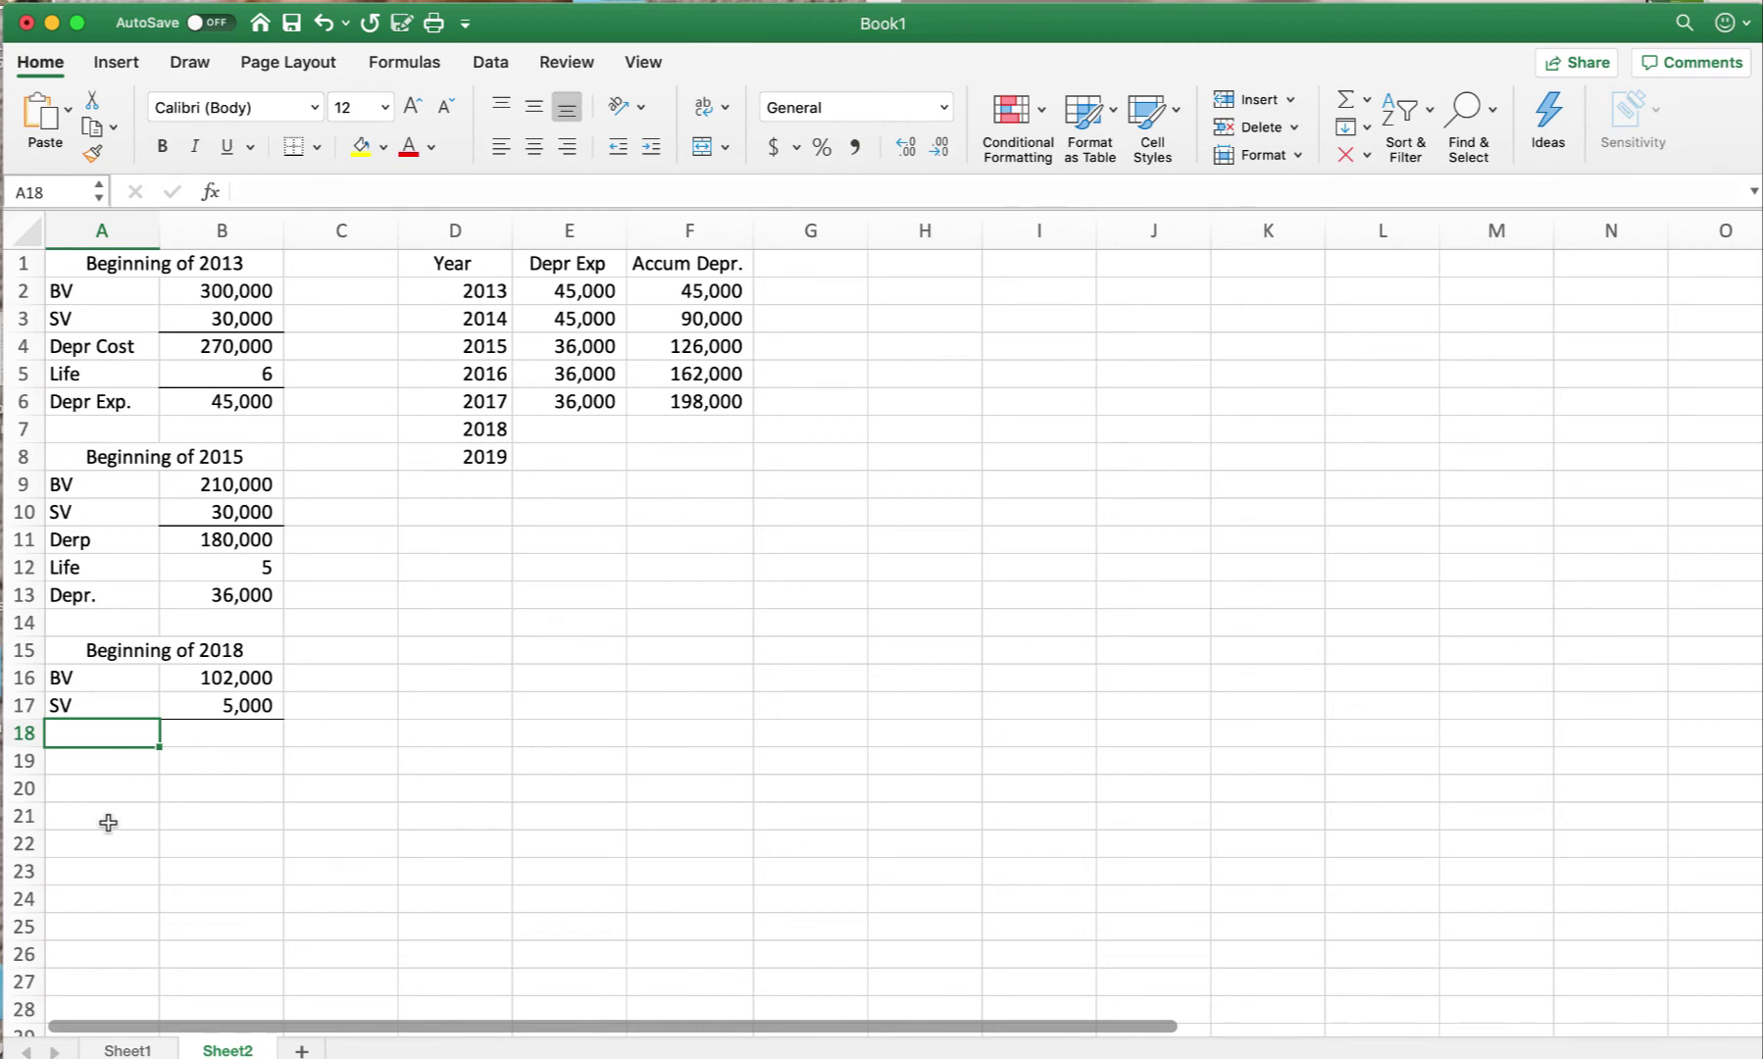
- Add a Depr Cost row in A18 with =B16-B17, giving 97,000
type("De")
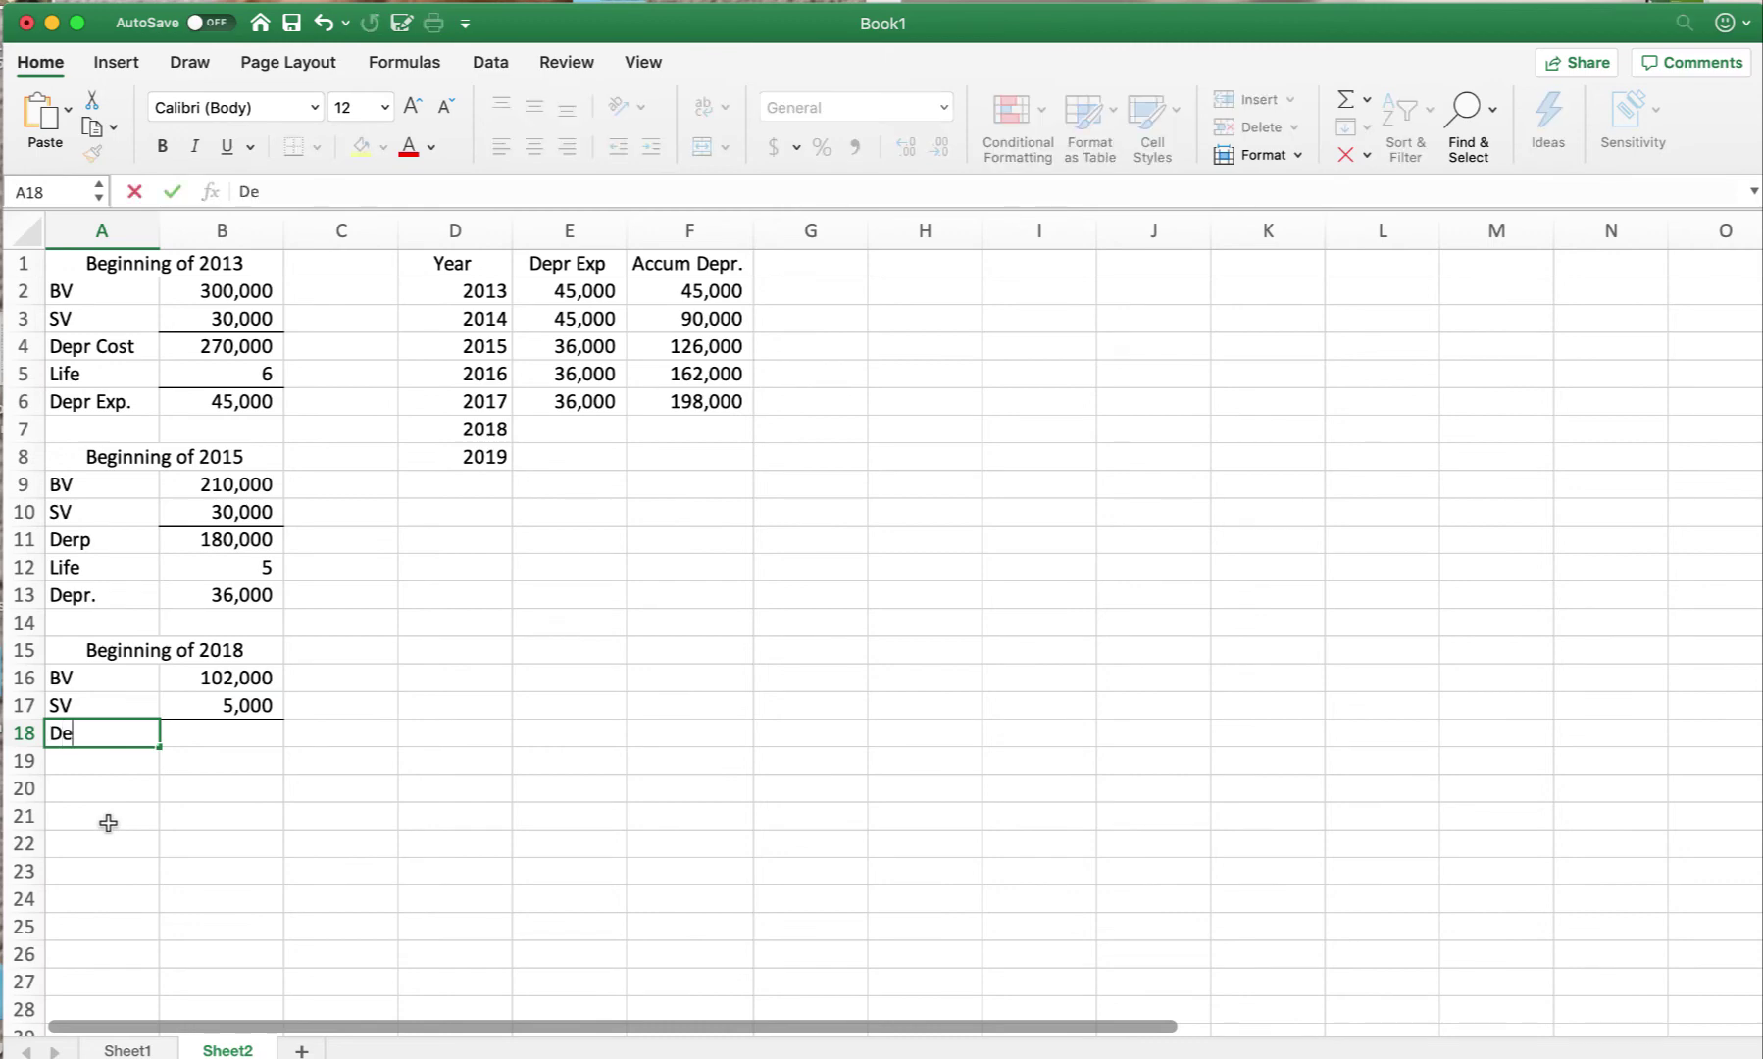
type("pr Cost")
key("Tab")
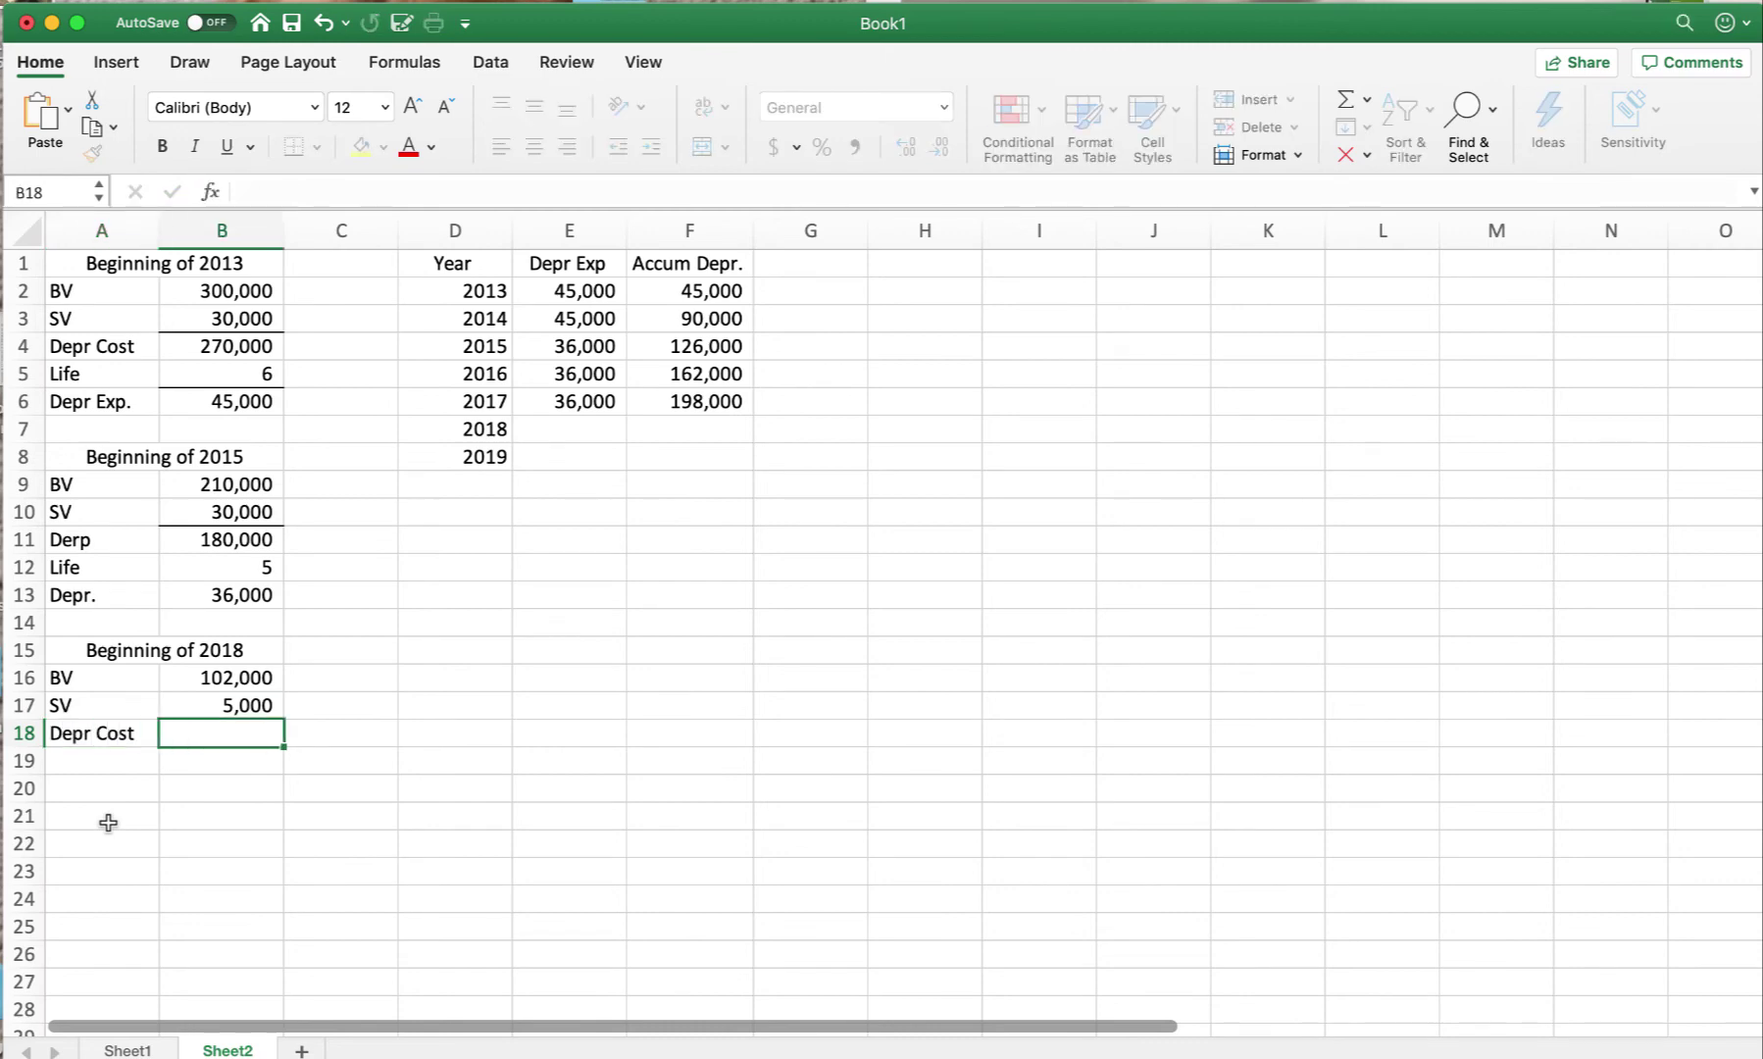
type("=")
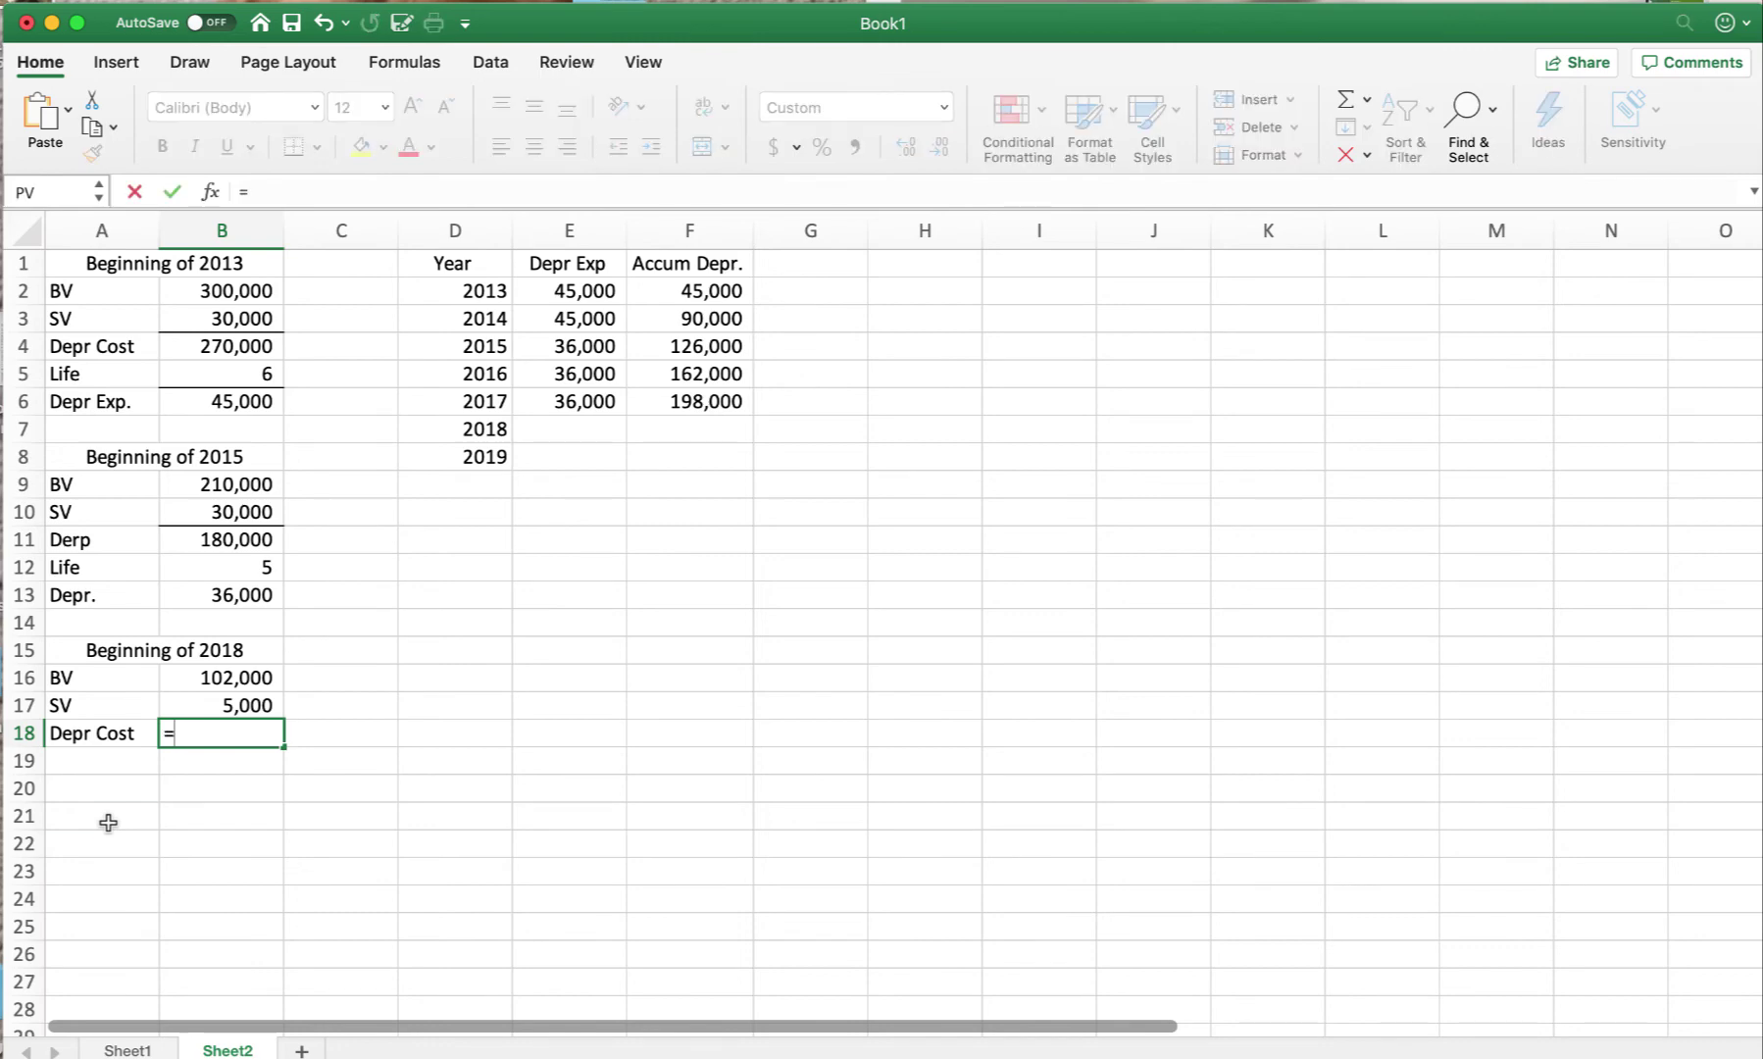
left_click(178, 688)
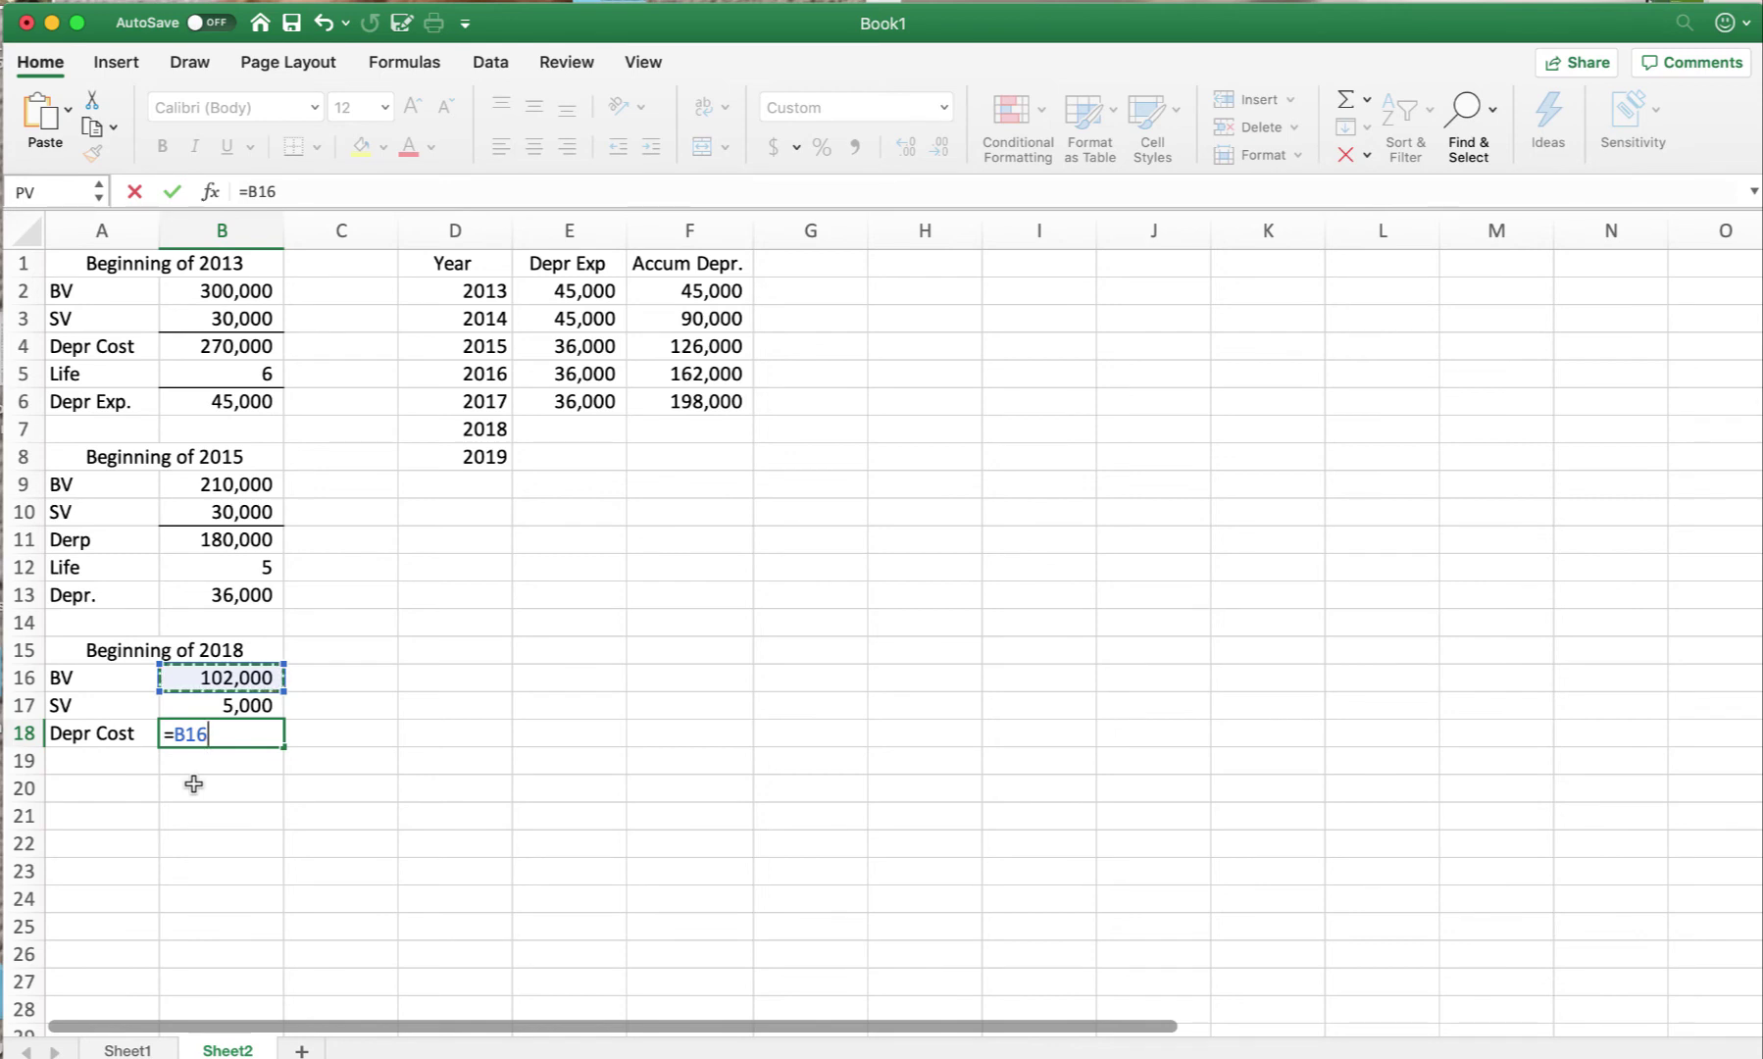
type("-B17")
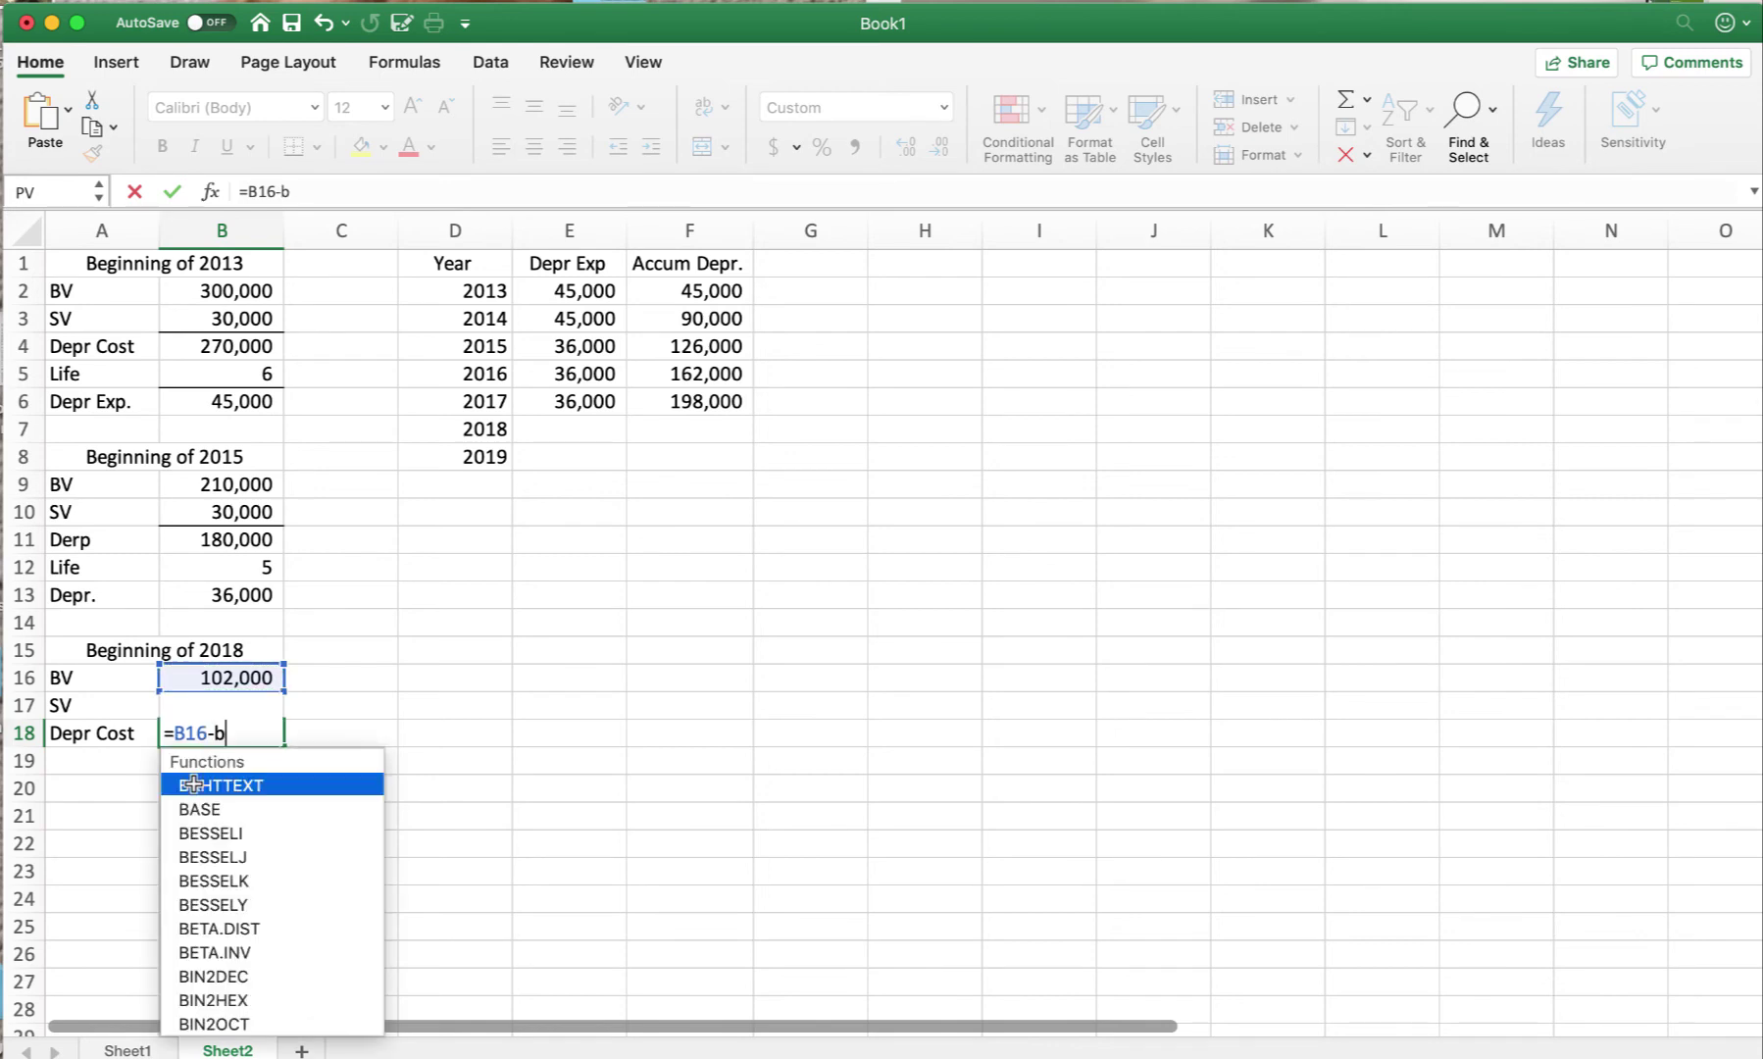
key("Return")
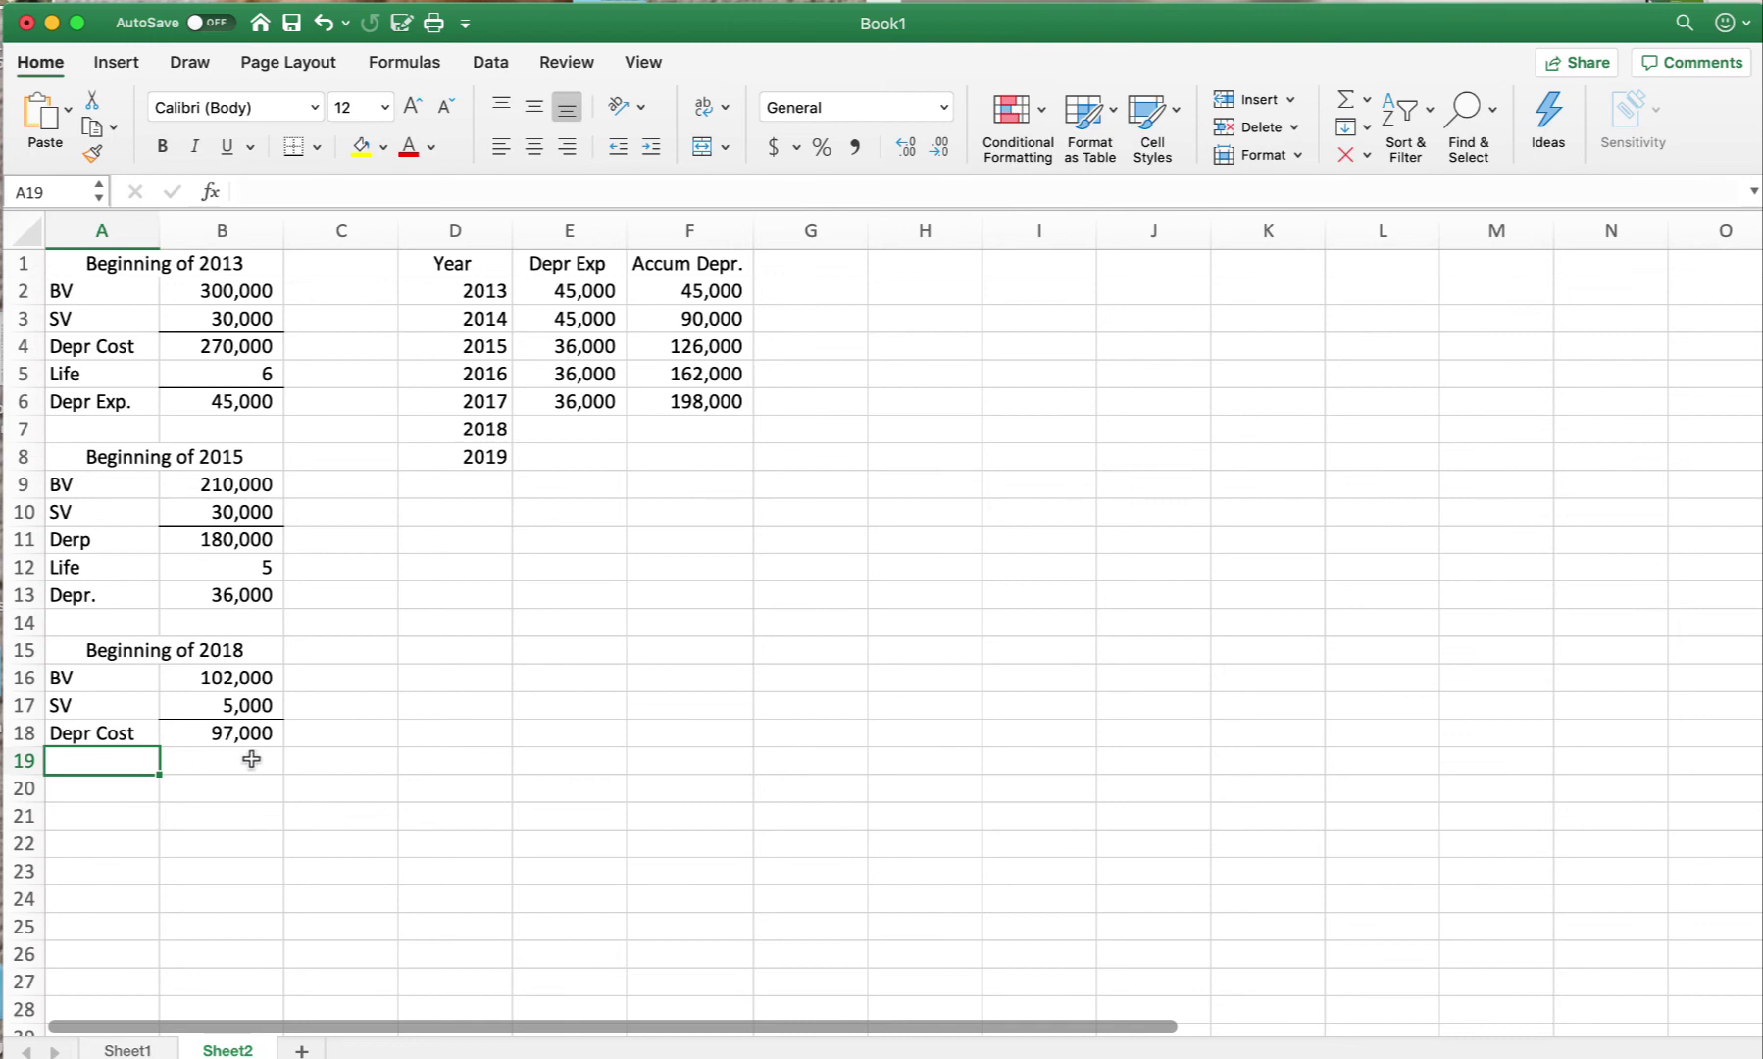
- Add a Life row with the formula =7-5, giving 2 remaining years
type("Life")
left_click(251, 759)
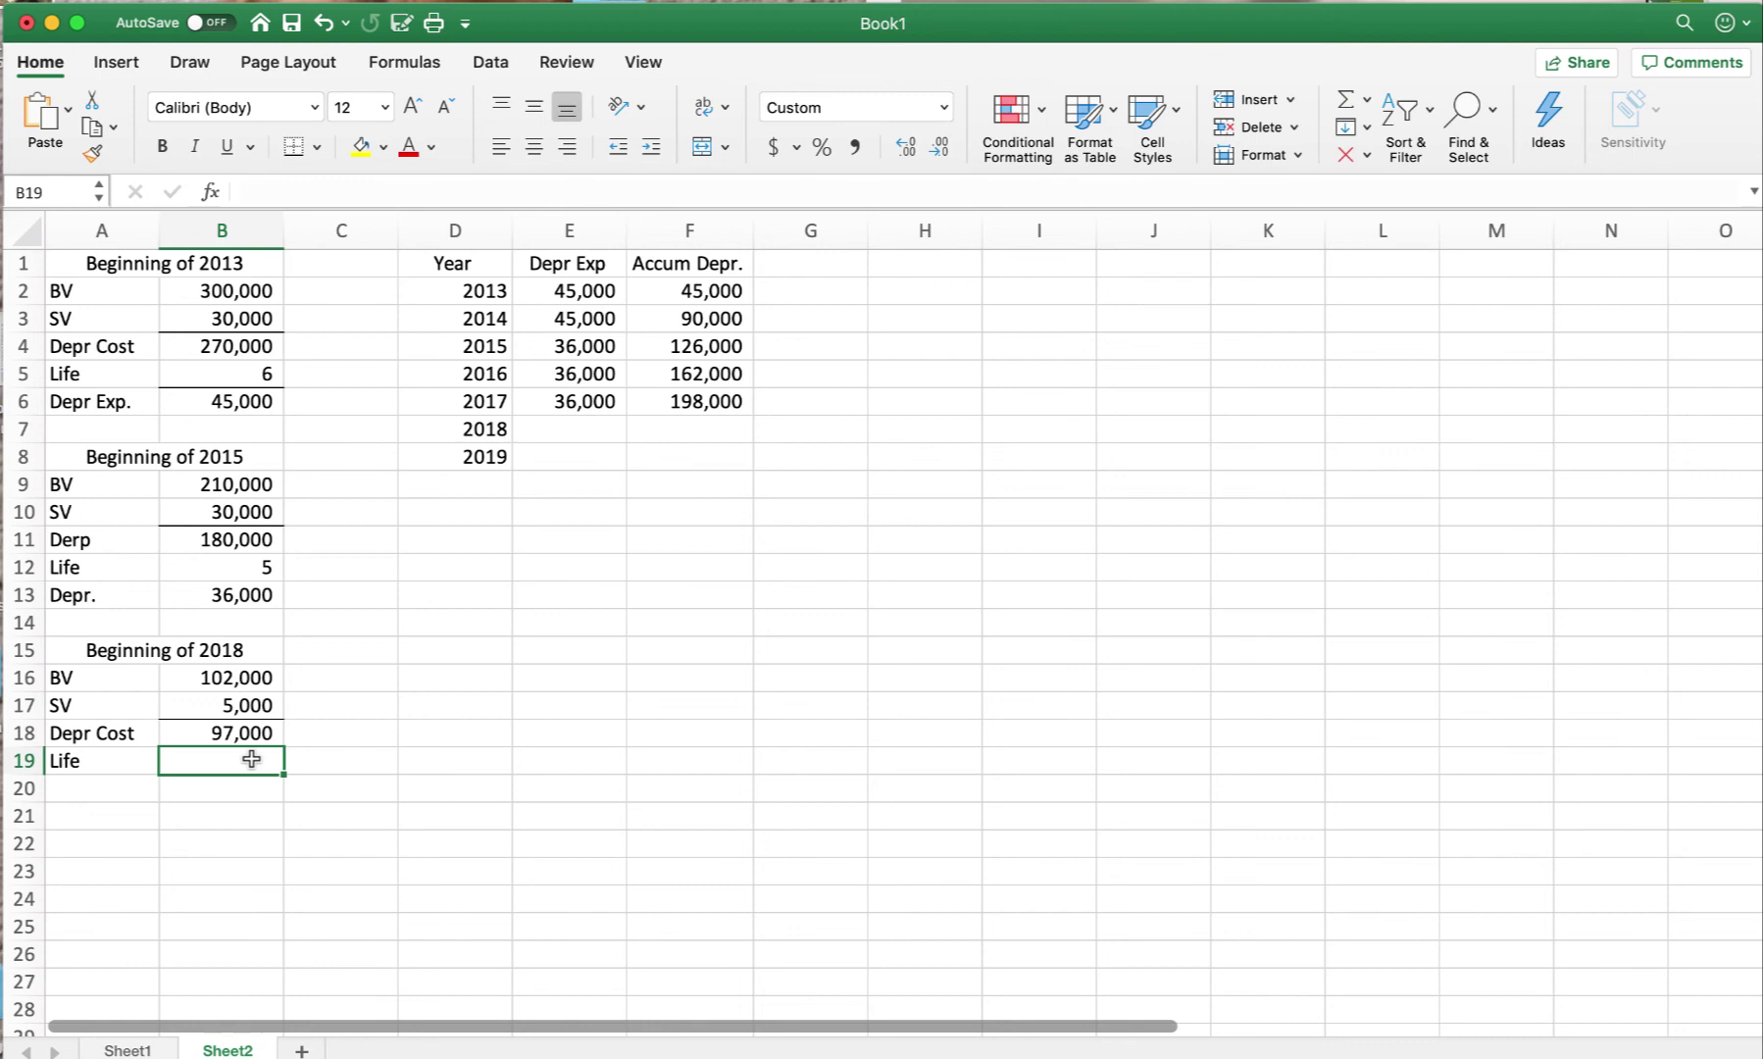
type("7-5")
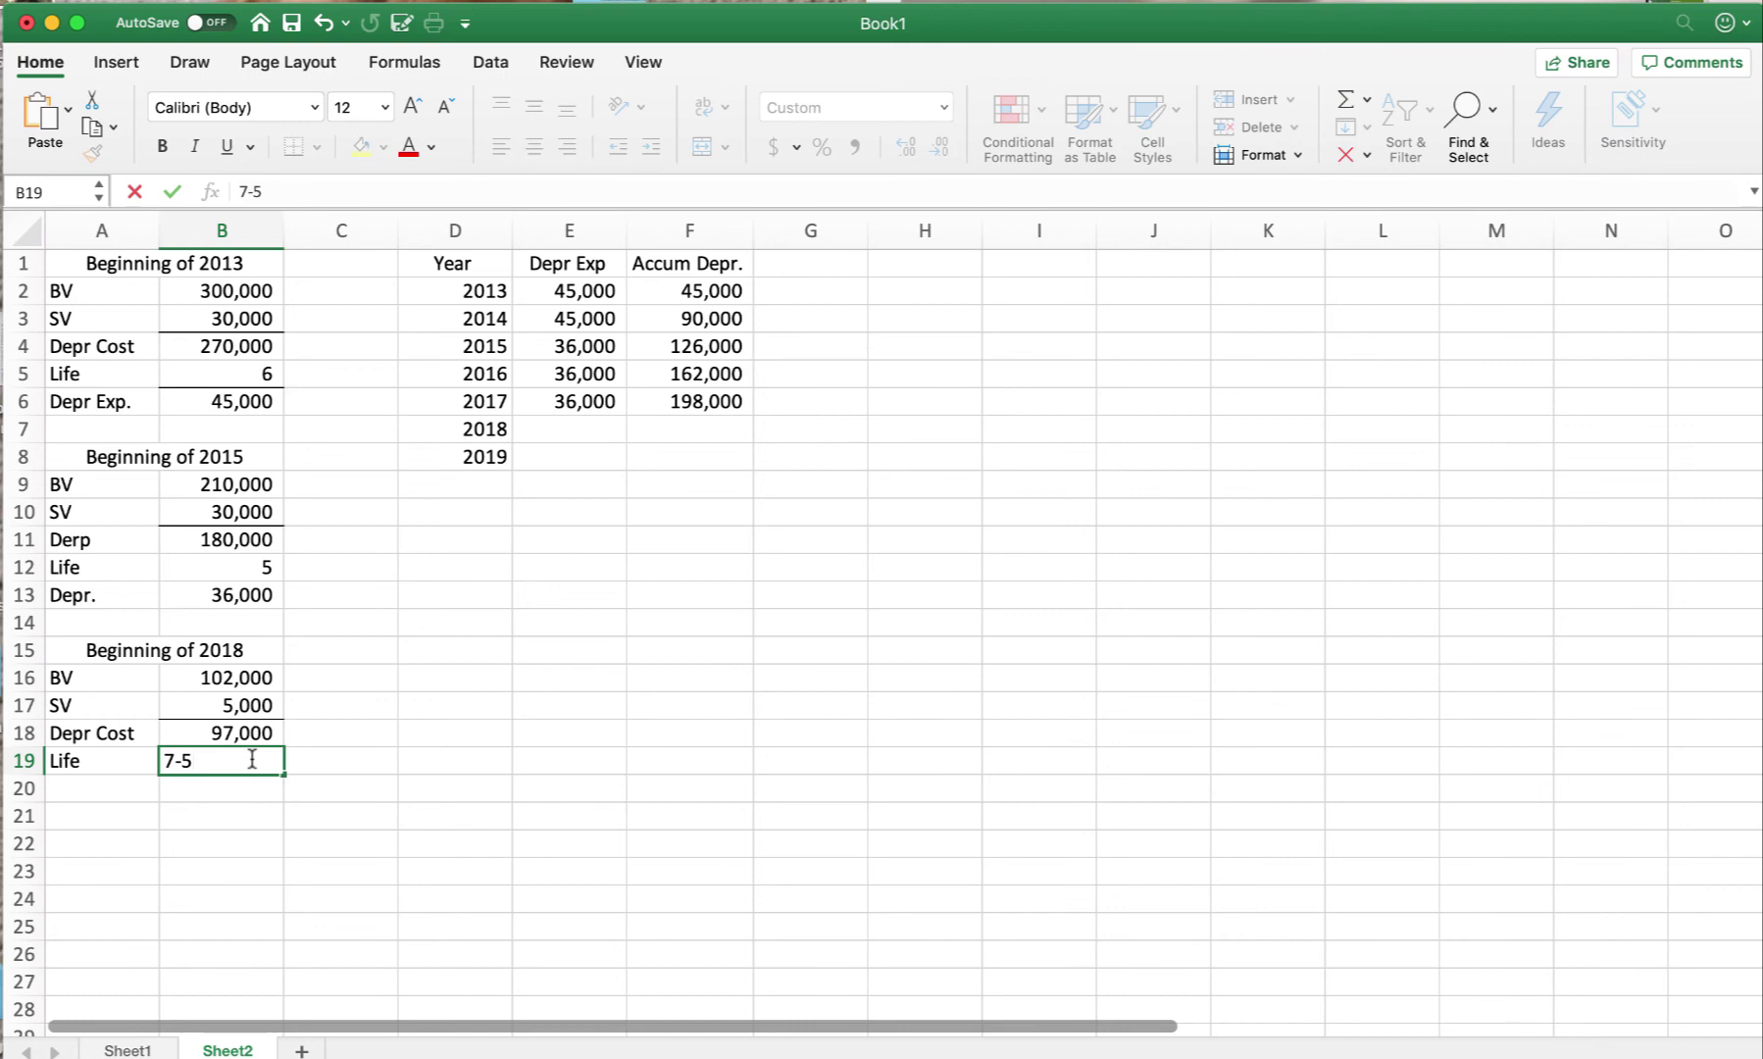
key("Return")
left_click(253, 765)
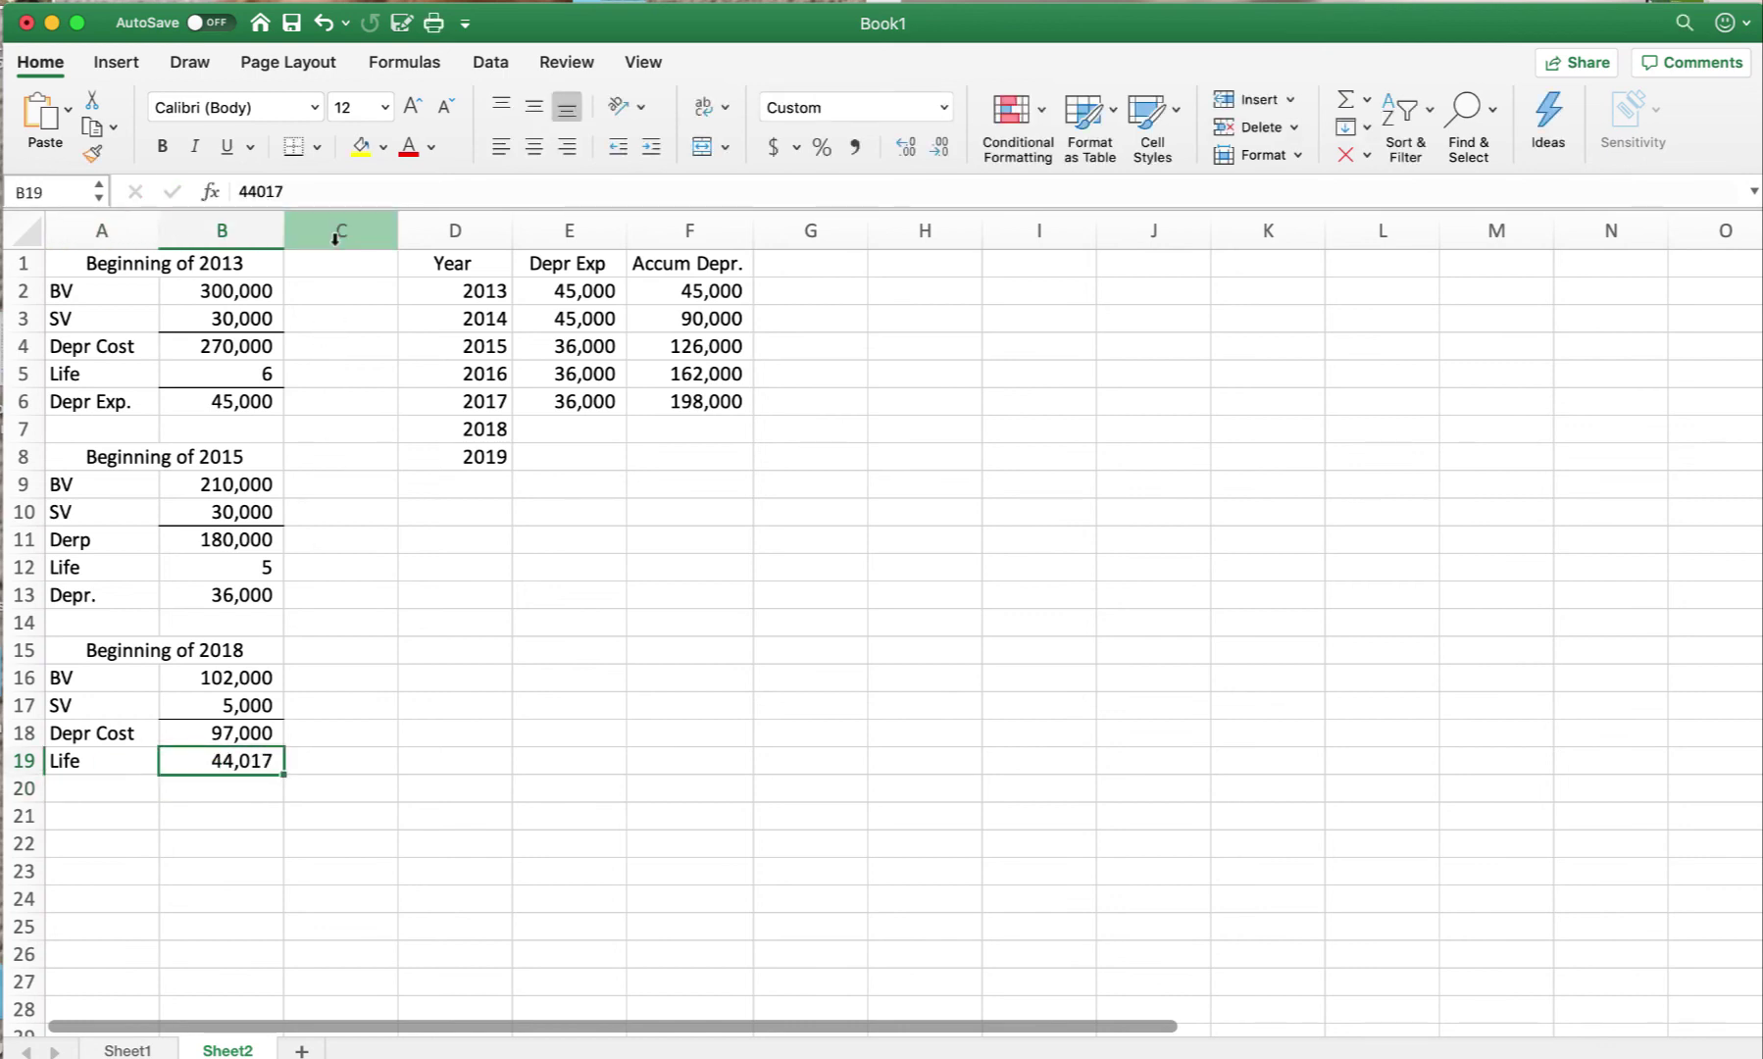
type("=")
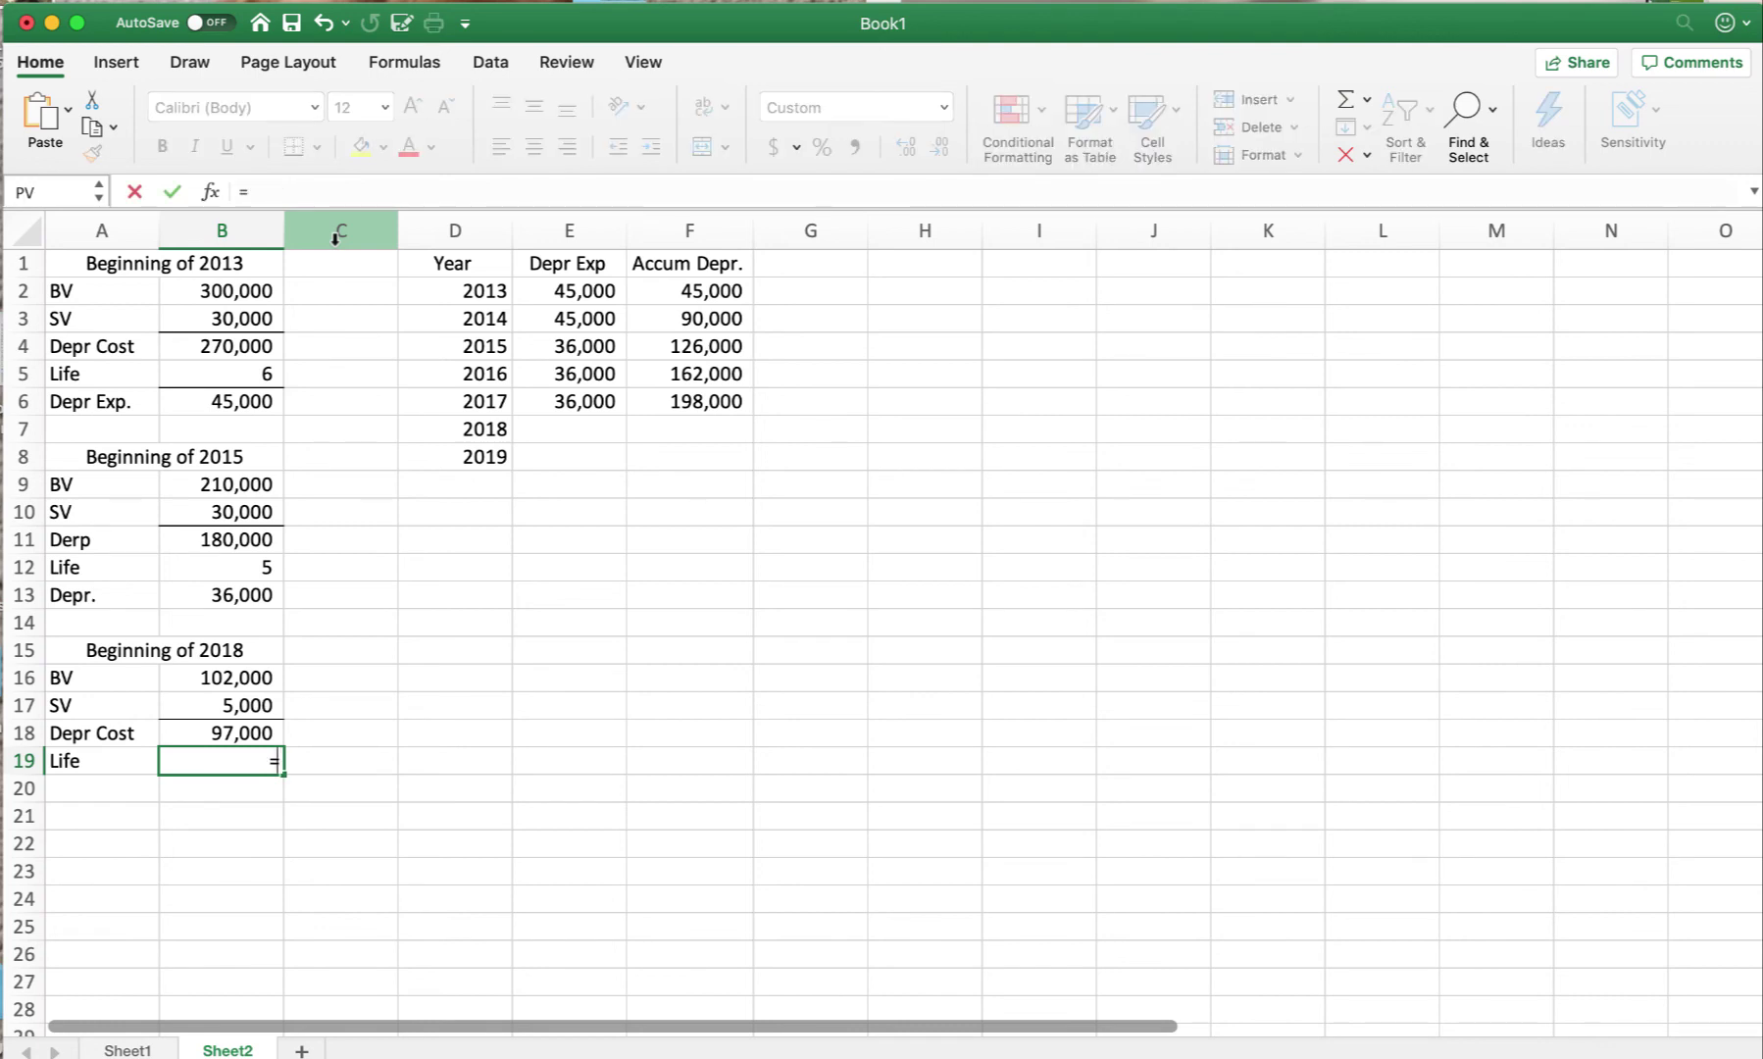
type("7-5")
key("Return")
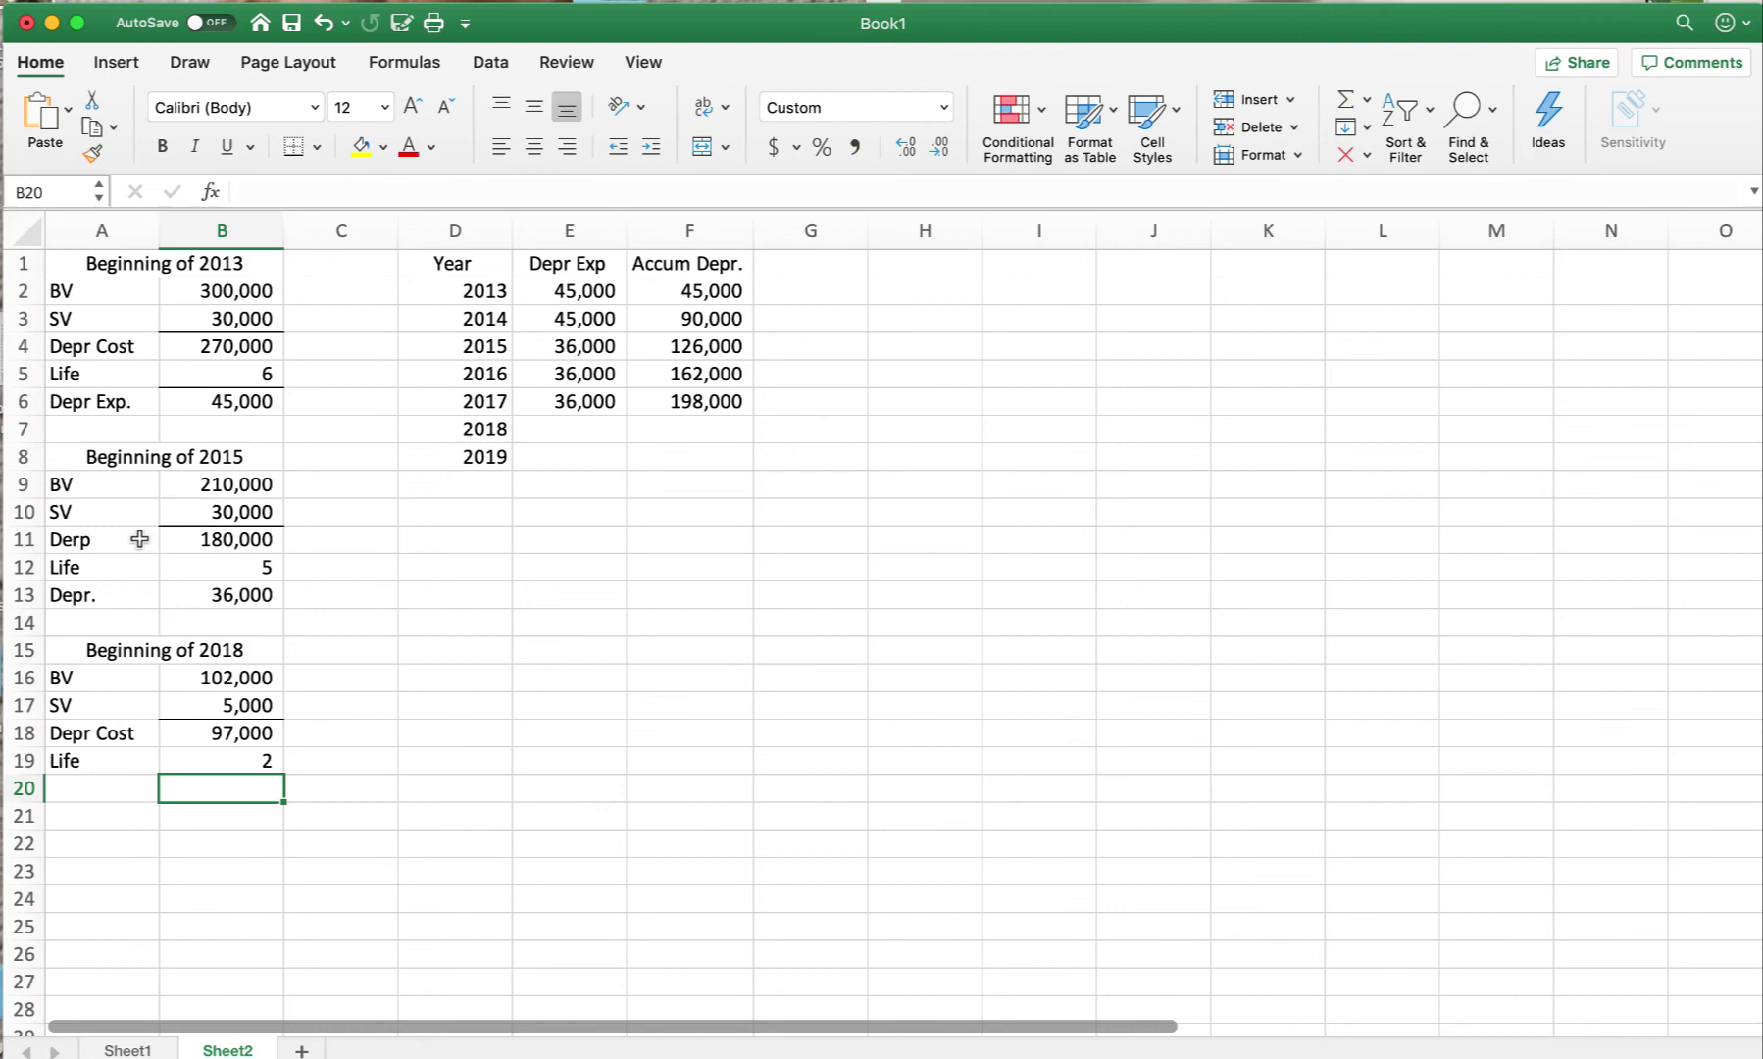
- Add a Depr Exp row with =B18/B19, giving 48,500
left_click(82, 786)
scroll(83, 785, "down", 2)
scroll(98, 786, "up", 2)
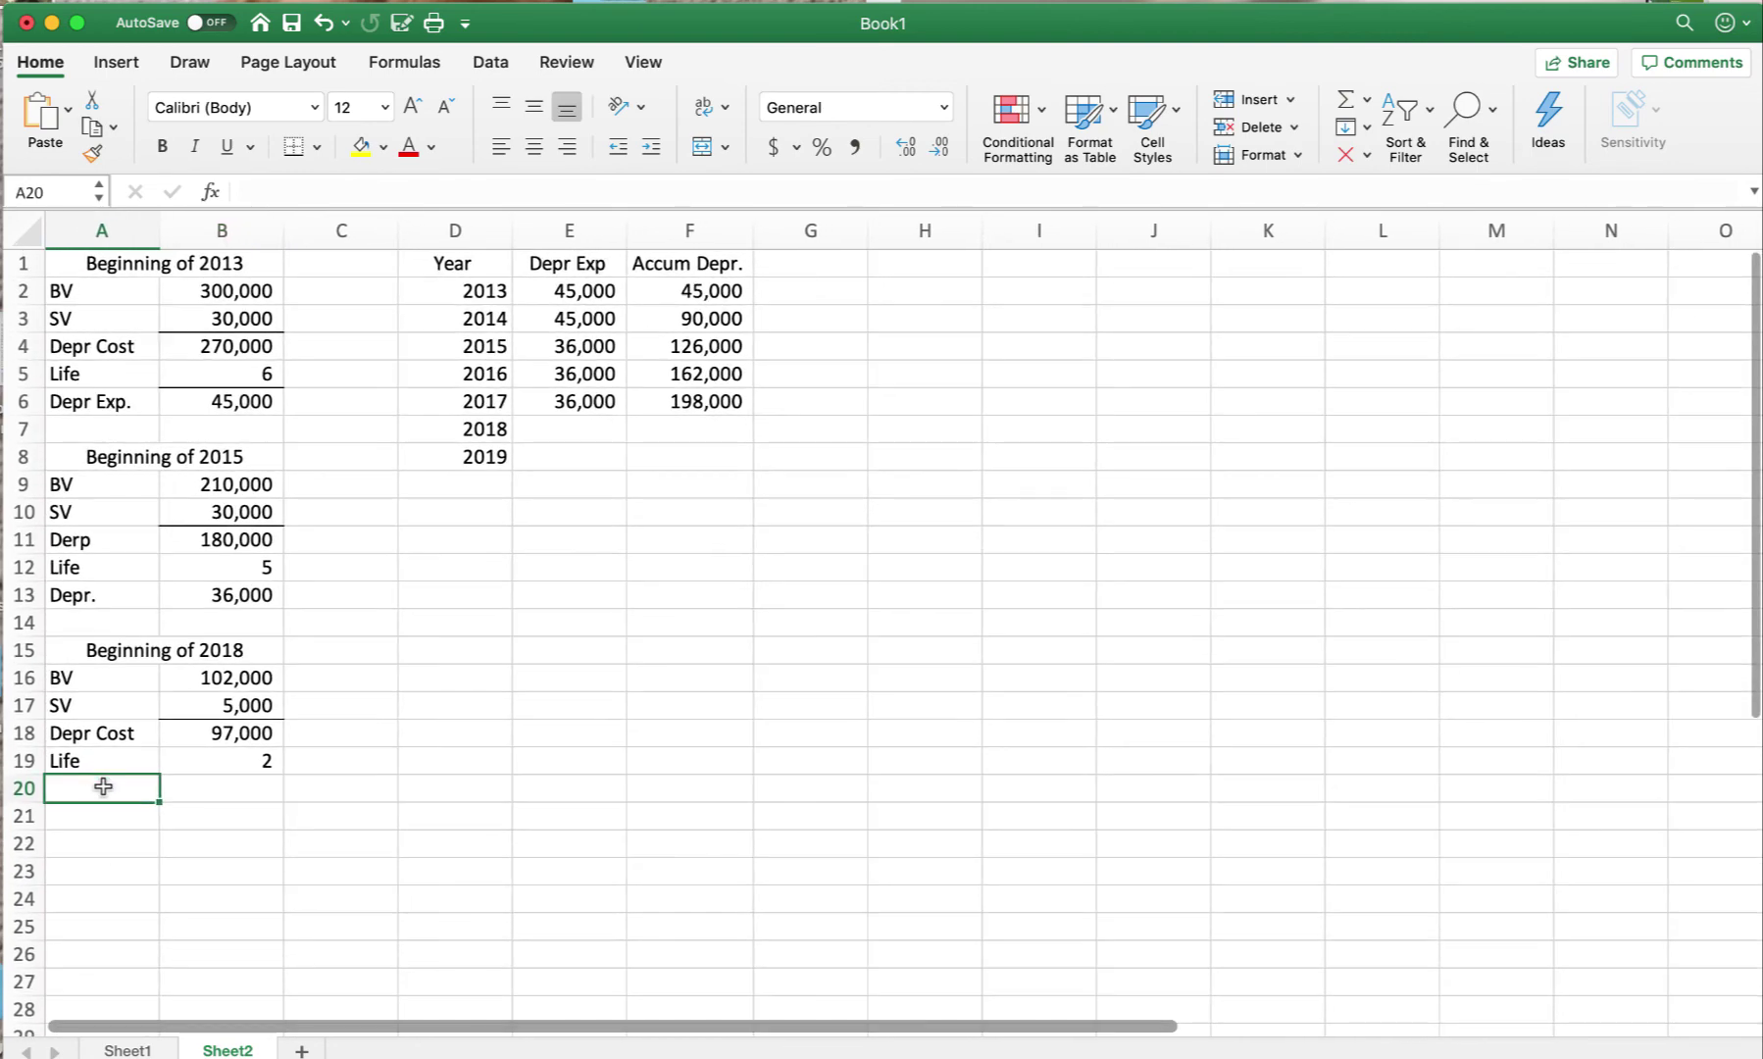
type("Depr E")
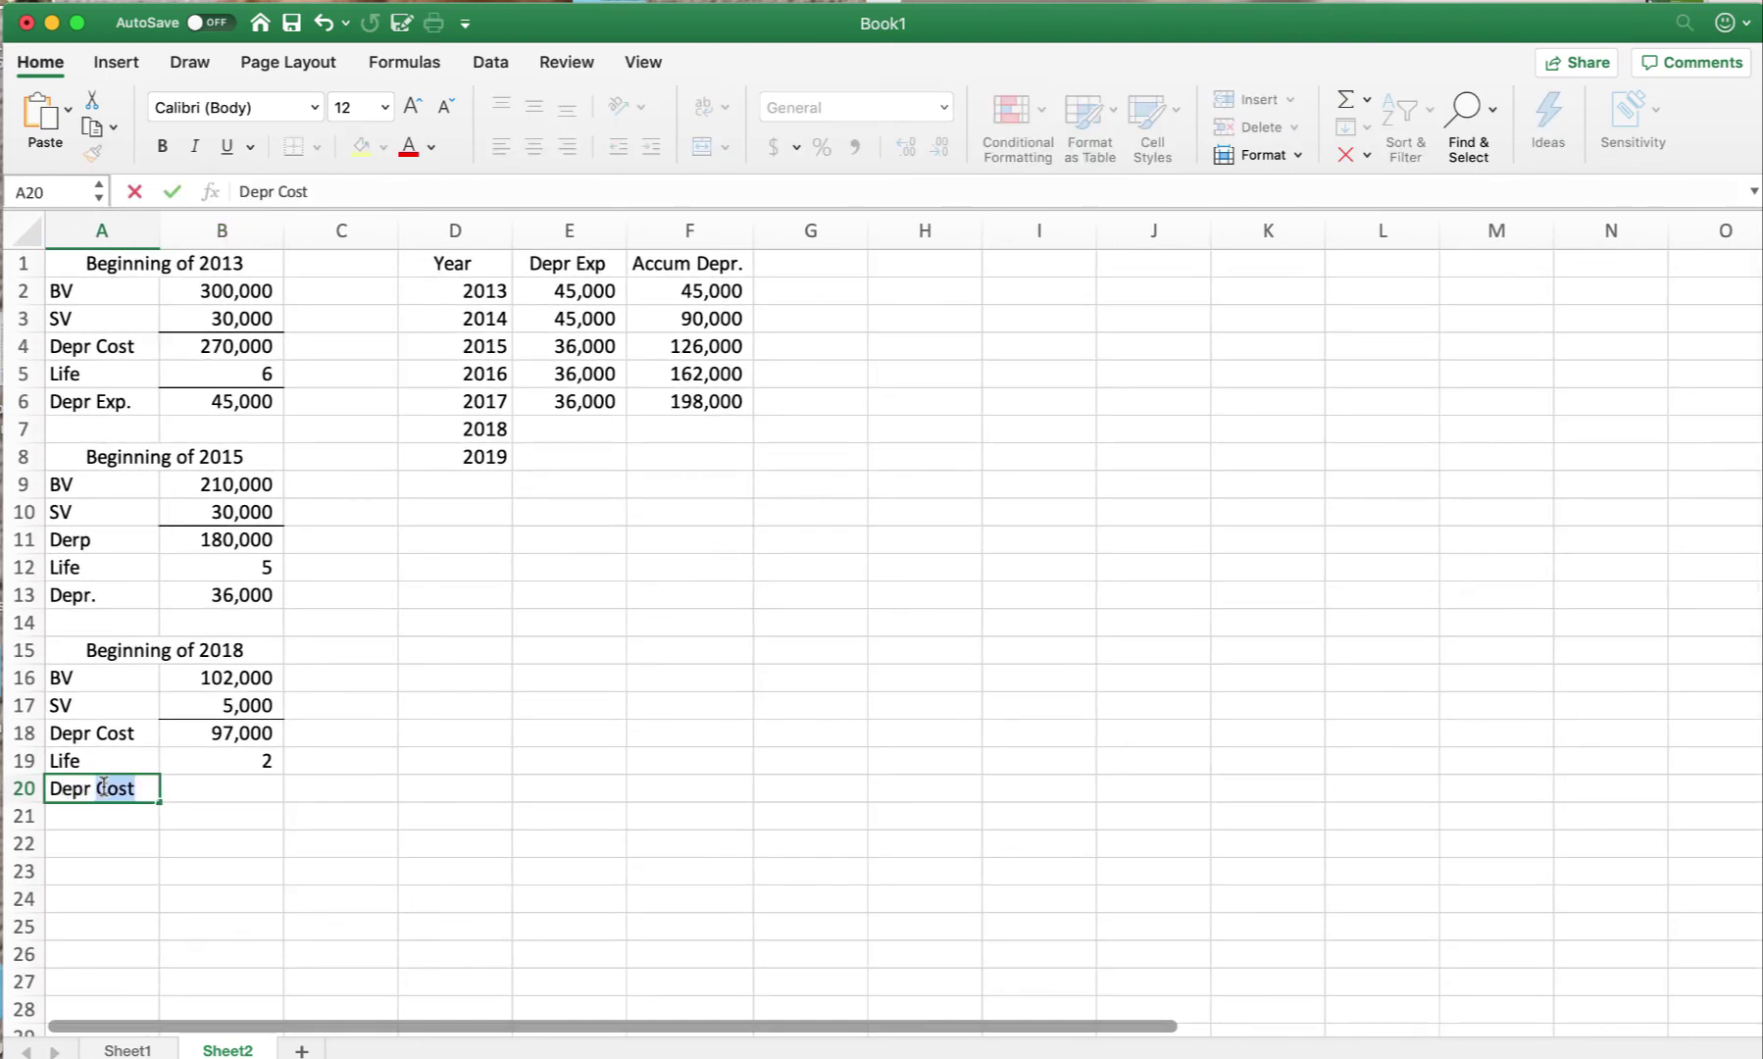
type("xp")
key("Tab")
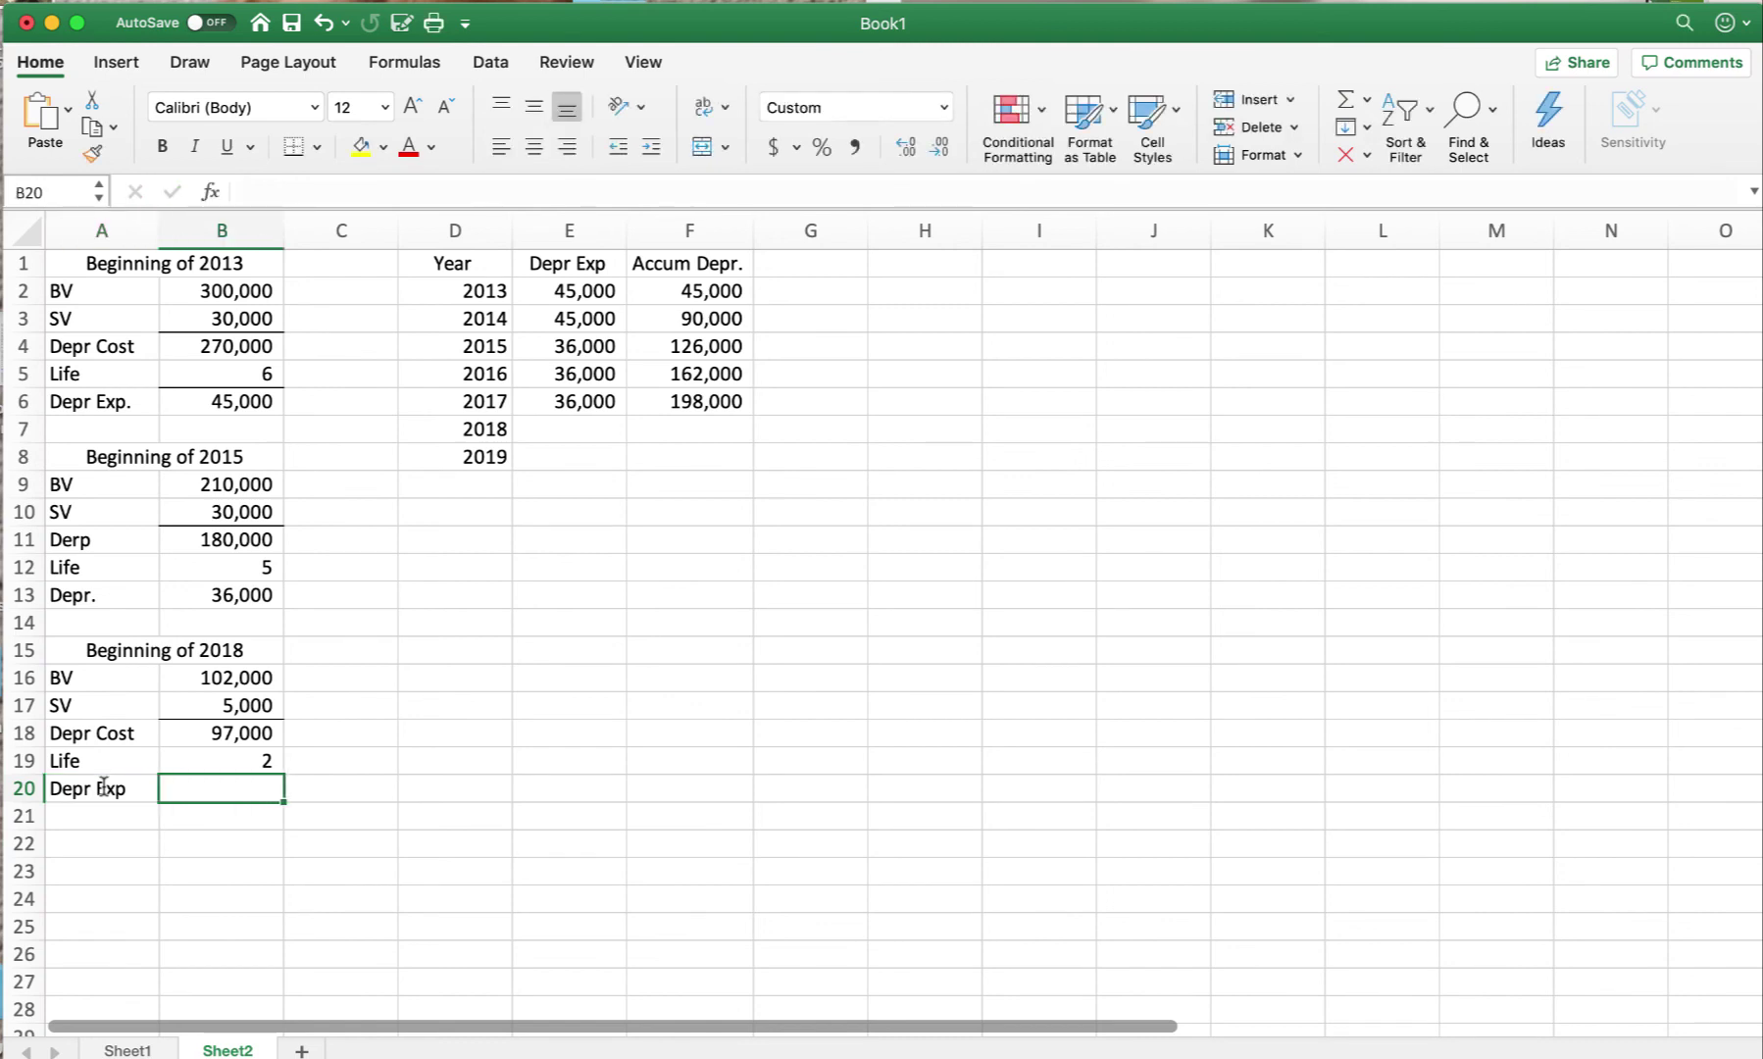
type("=")
left_click(200, 737)
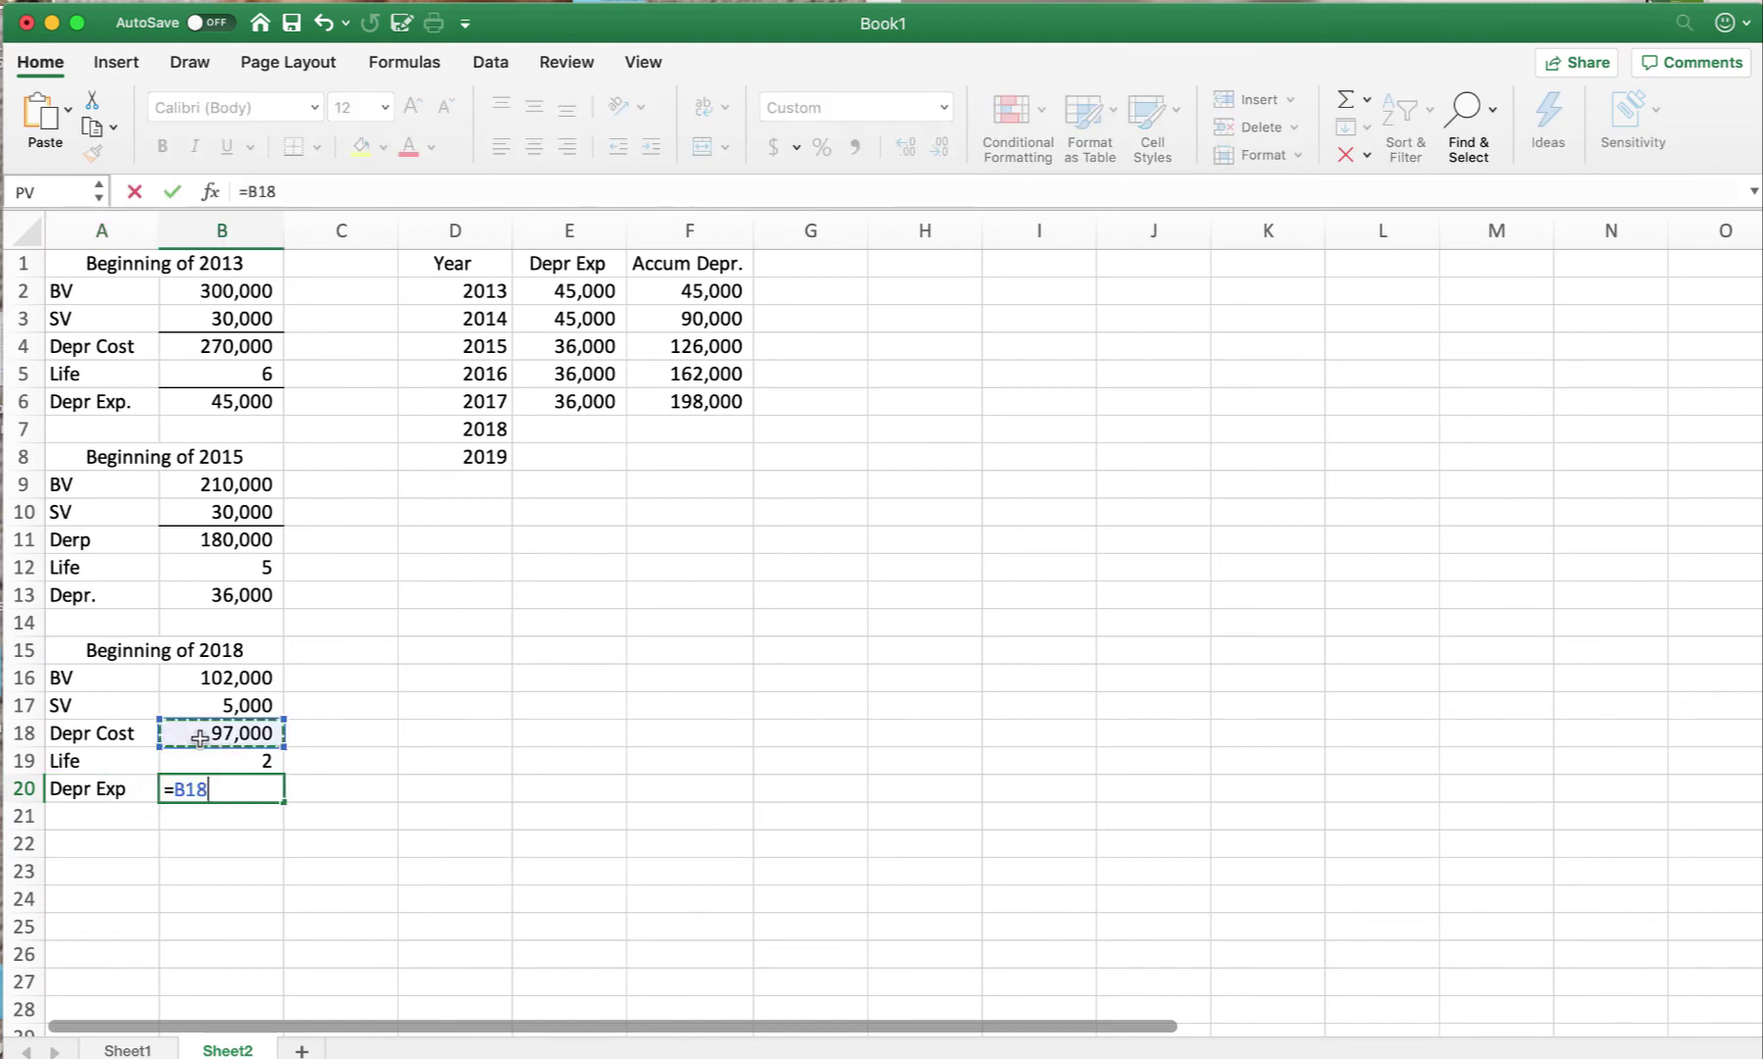
type("/")
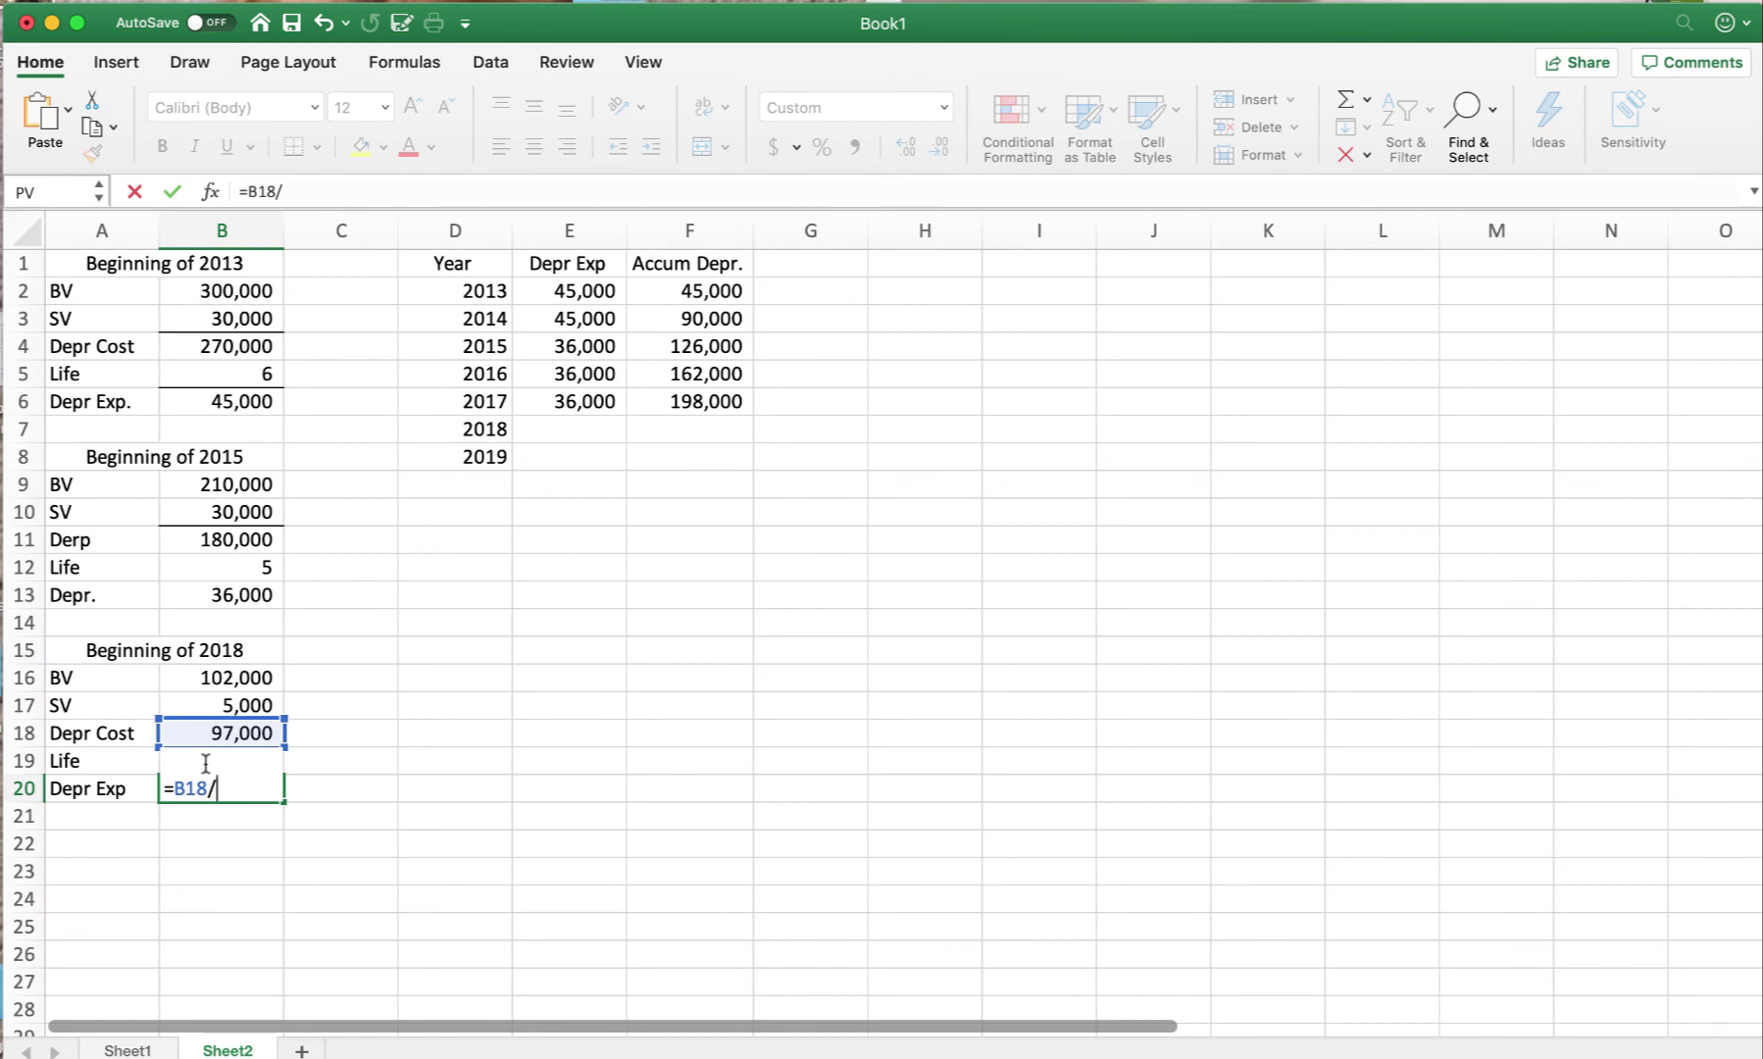
type("b19")
key("Return")
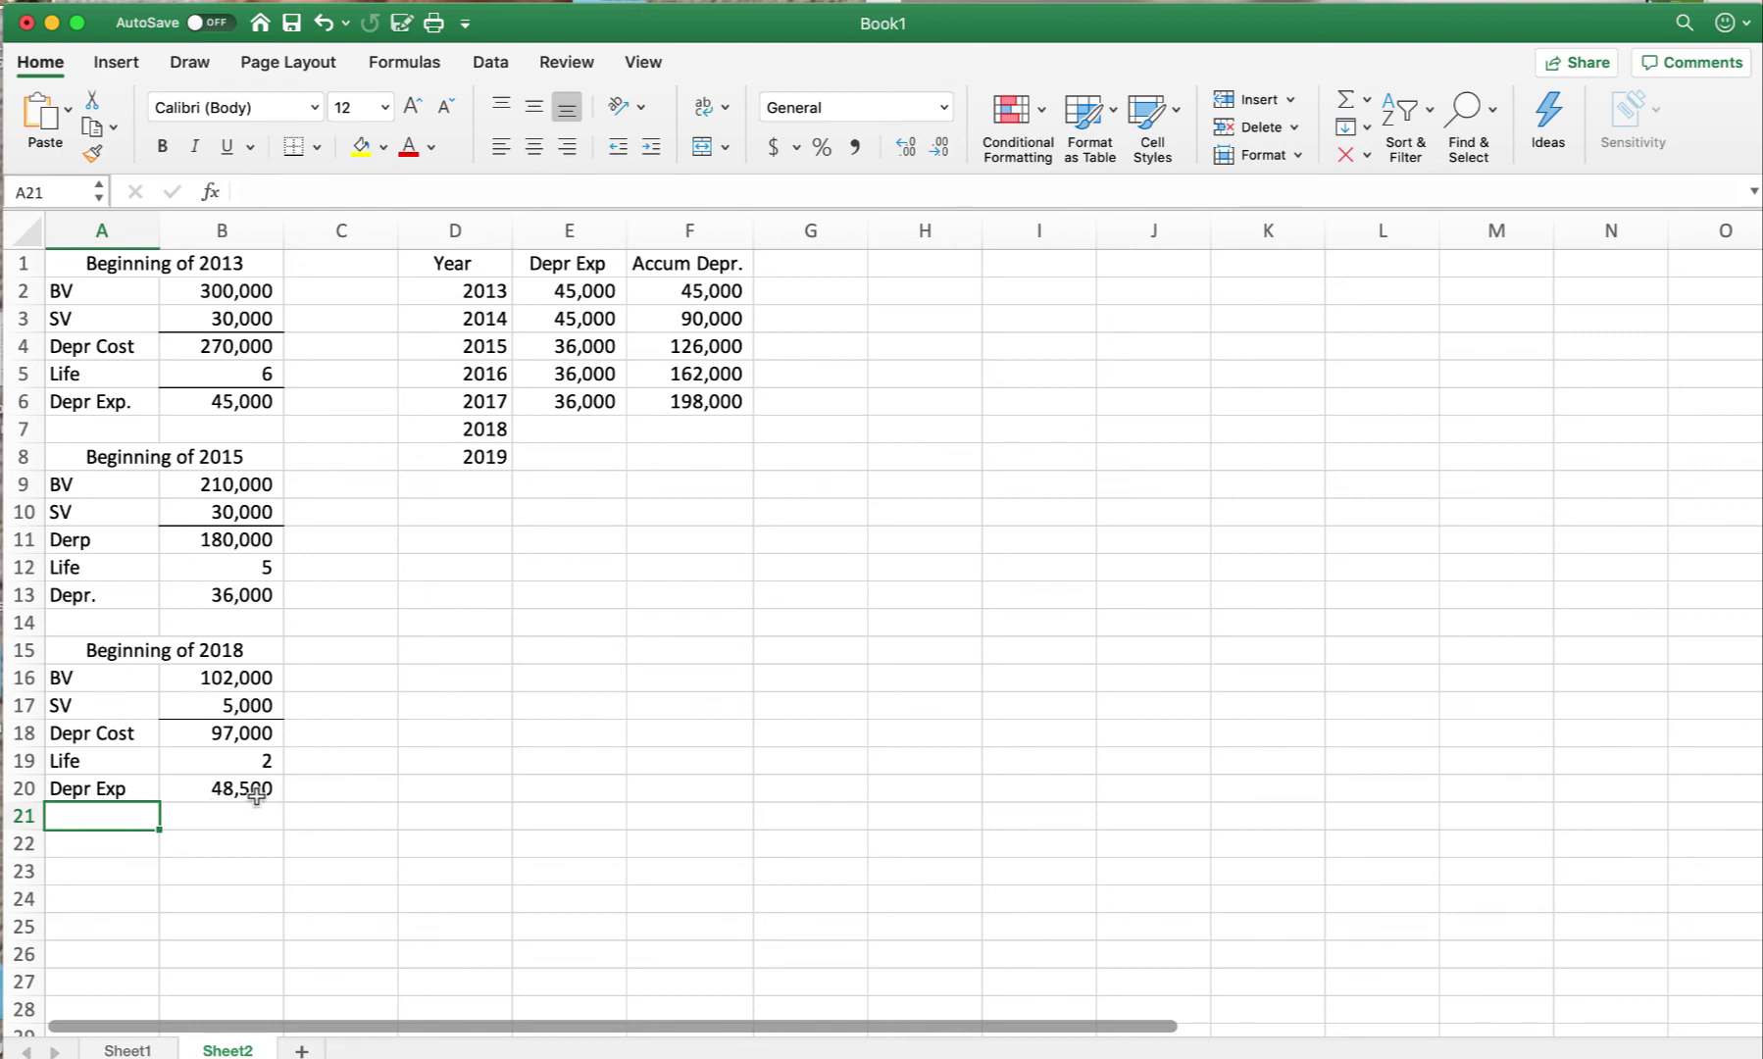
left_click(574, 433)
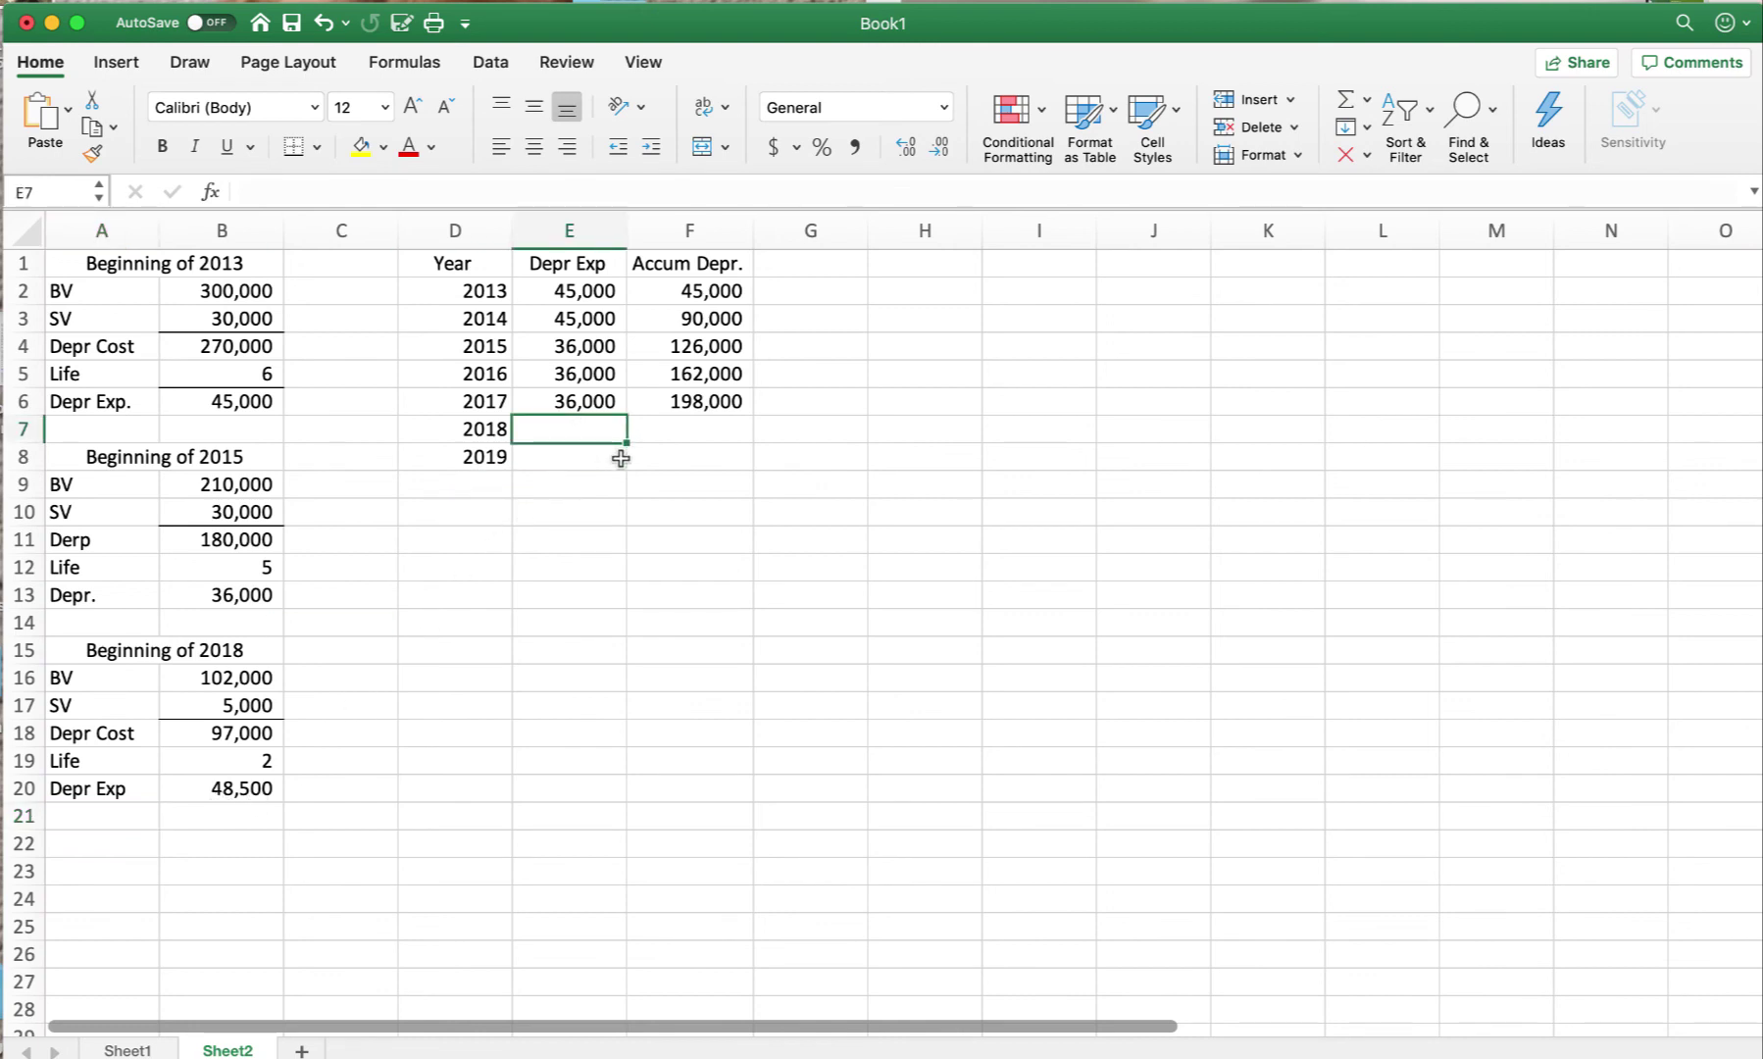
- Enter 2018 depreciation of 48,500 and accumulated depreciation =F6+E7, giving 246,500
type("48500")
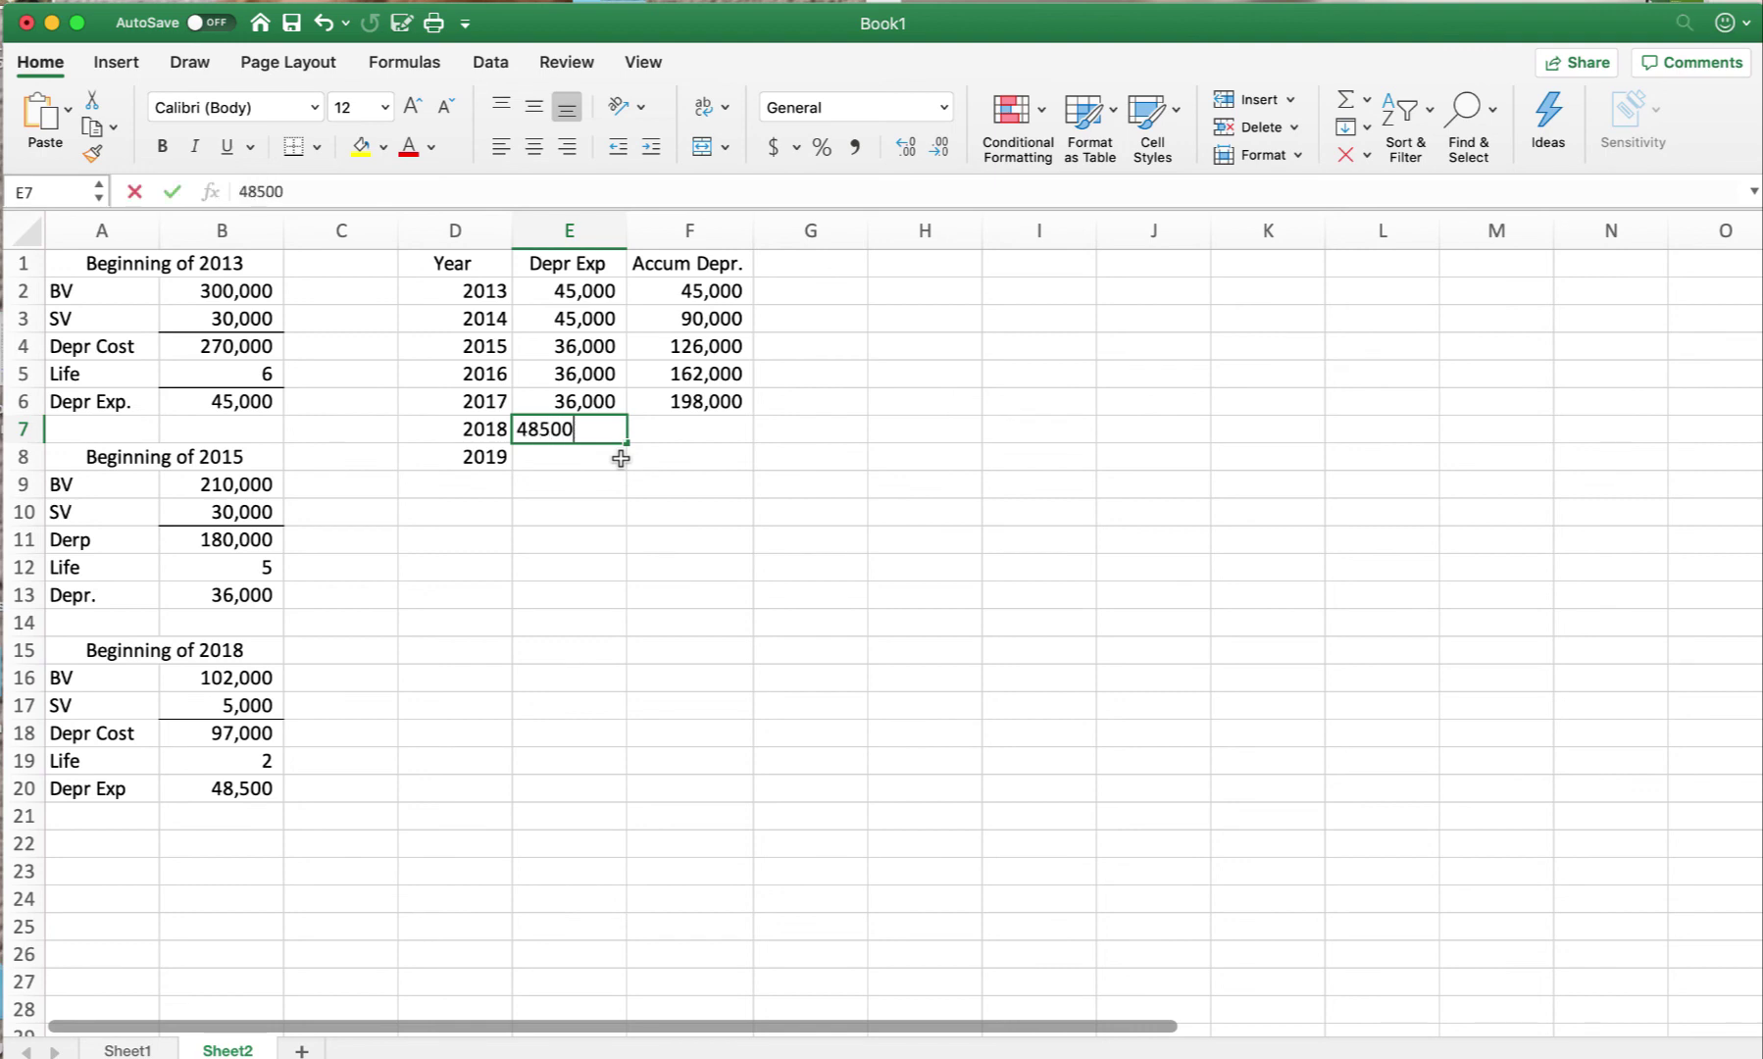
key("Tab")
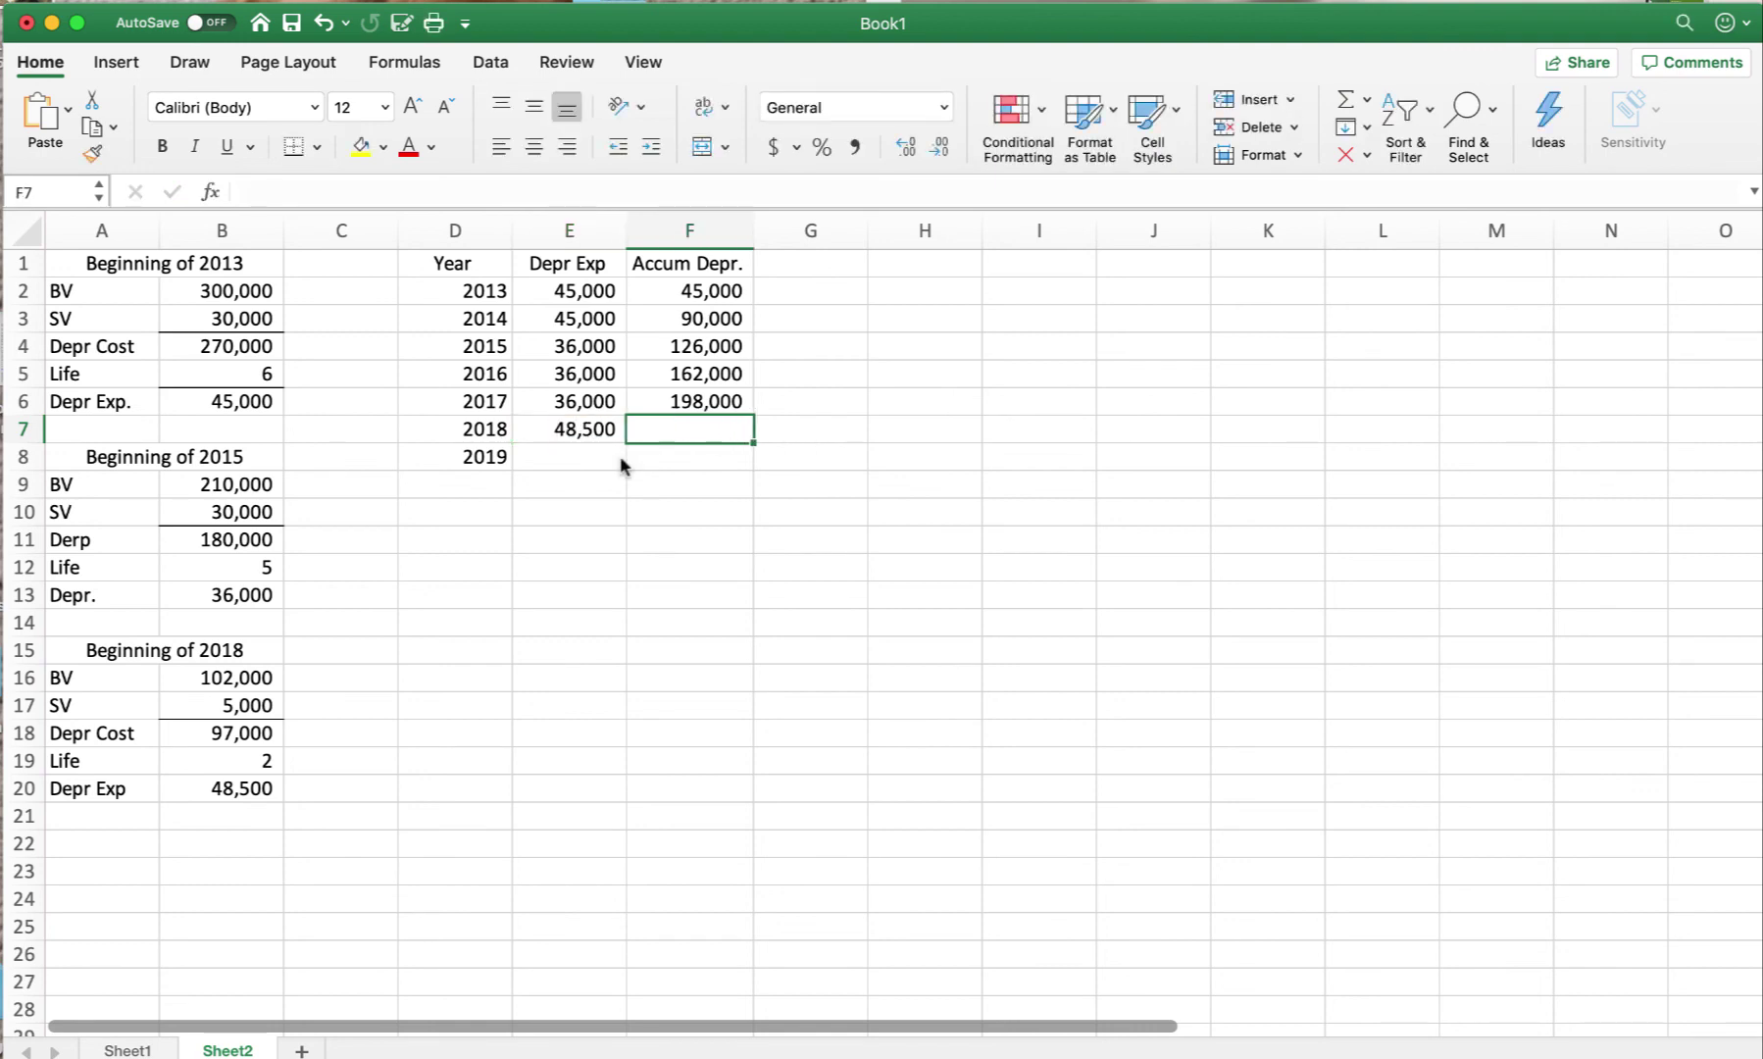
type("=")
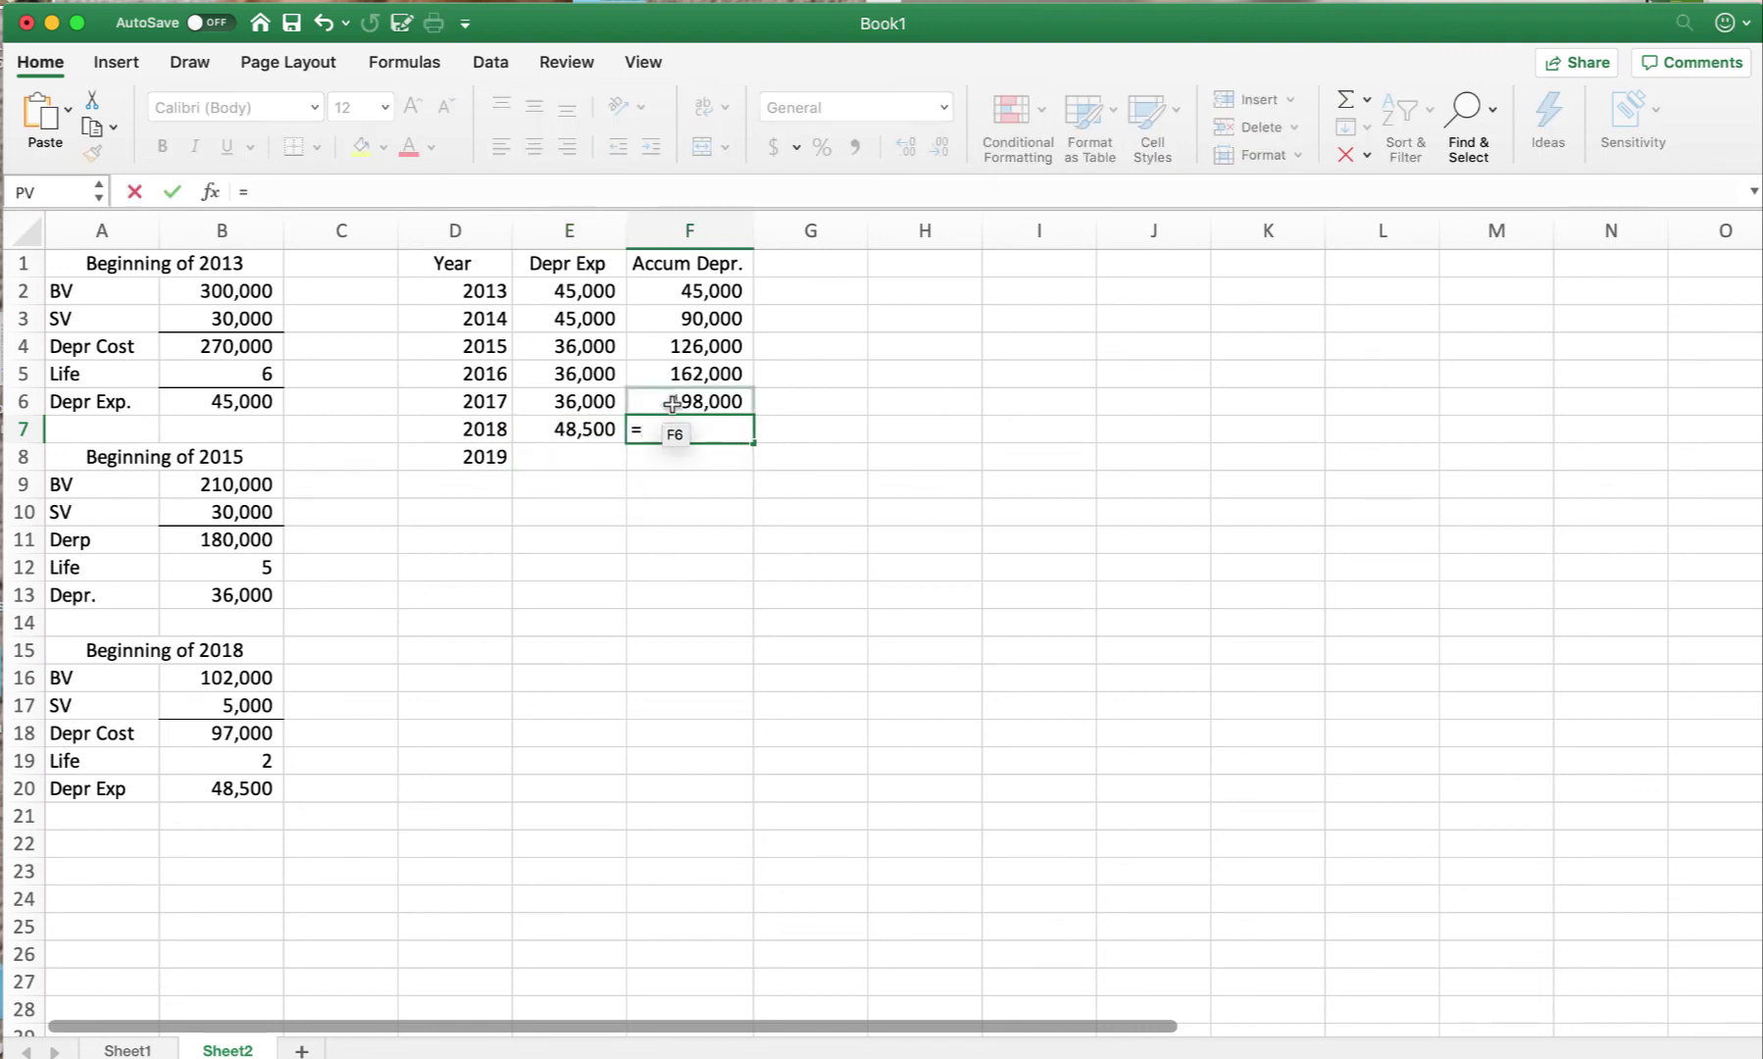
left_click(674, 401)
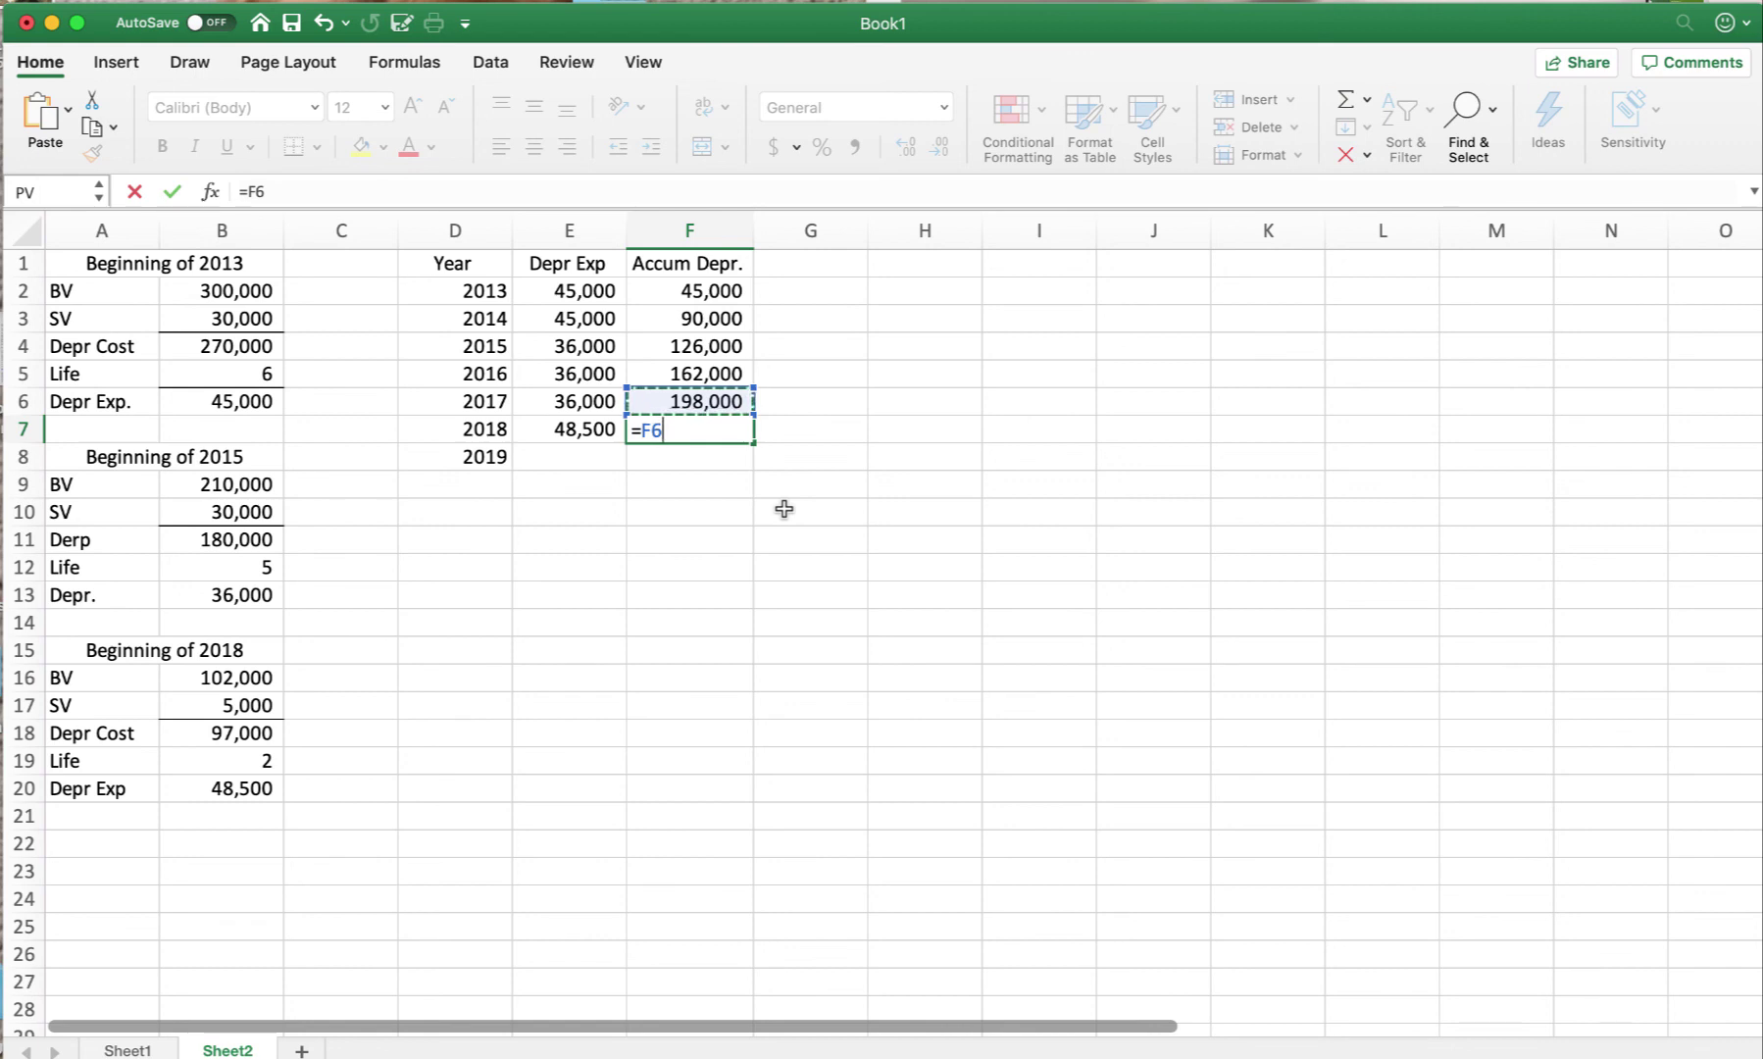
type("+")
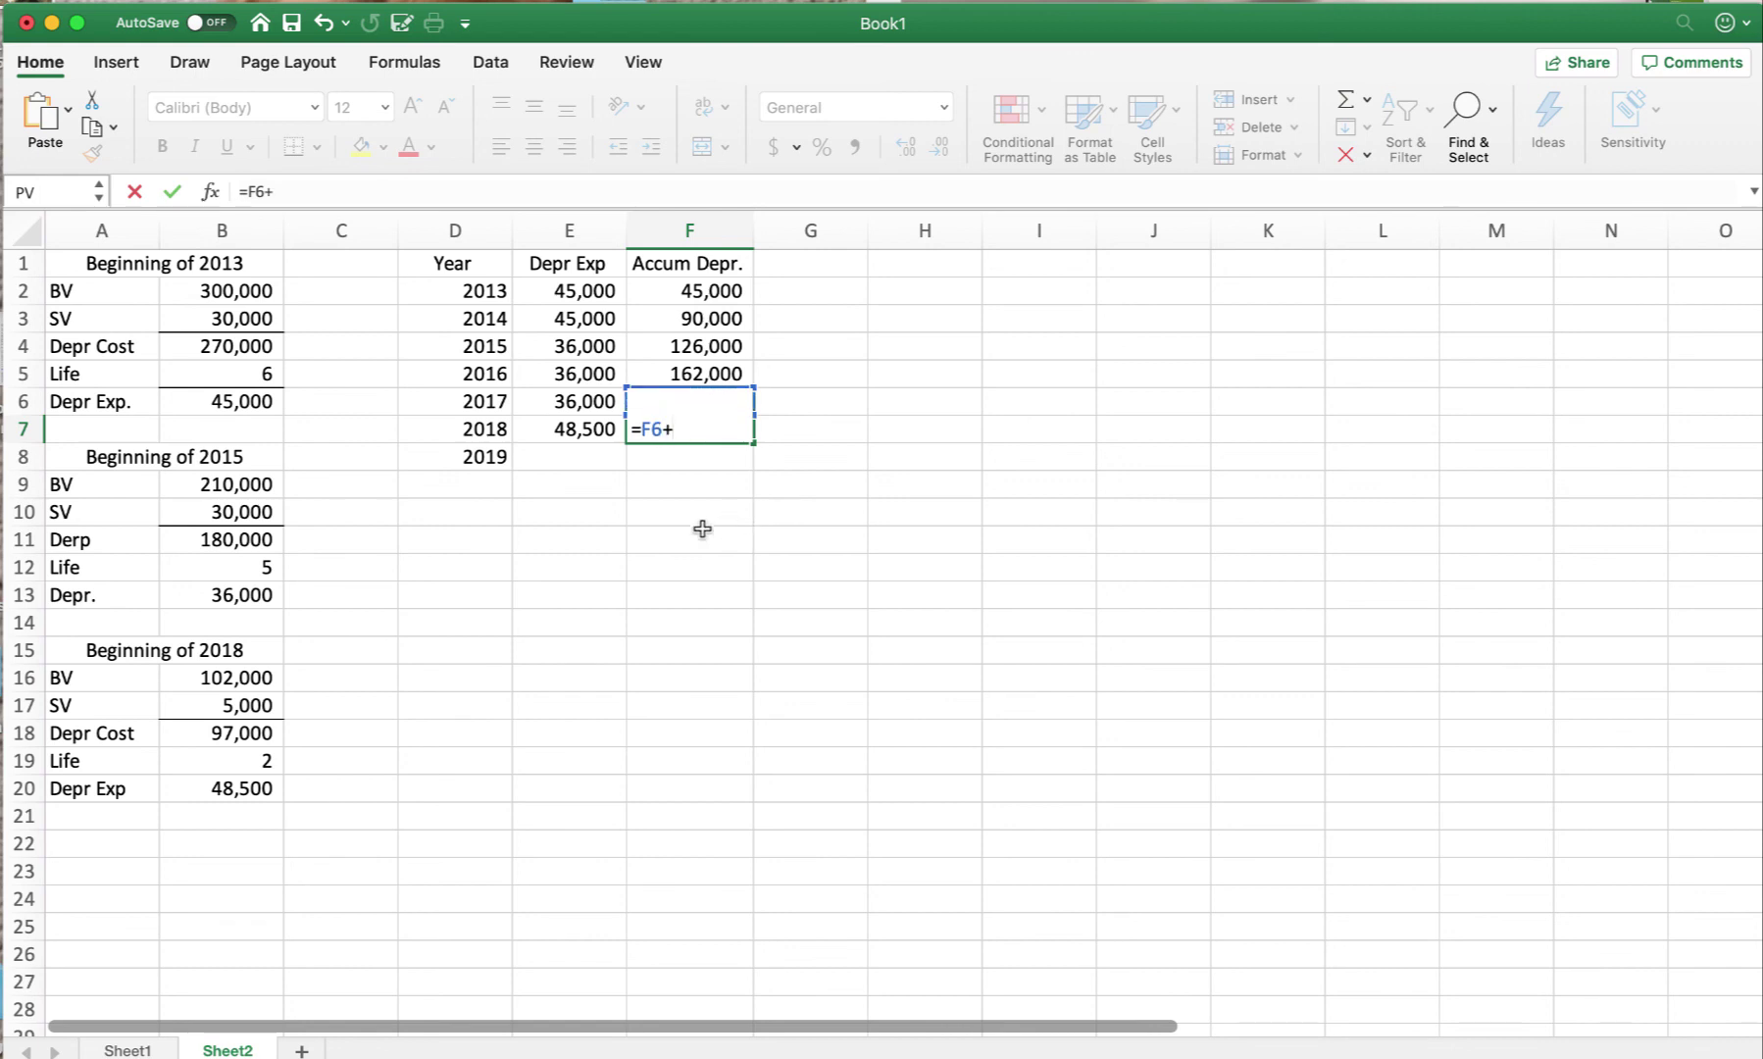
left_click(587, 429)
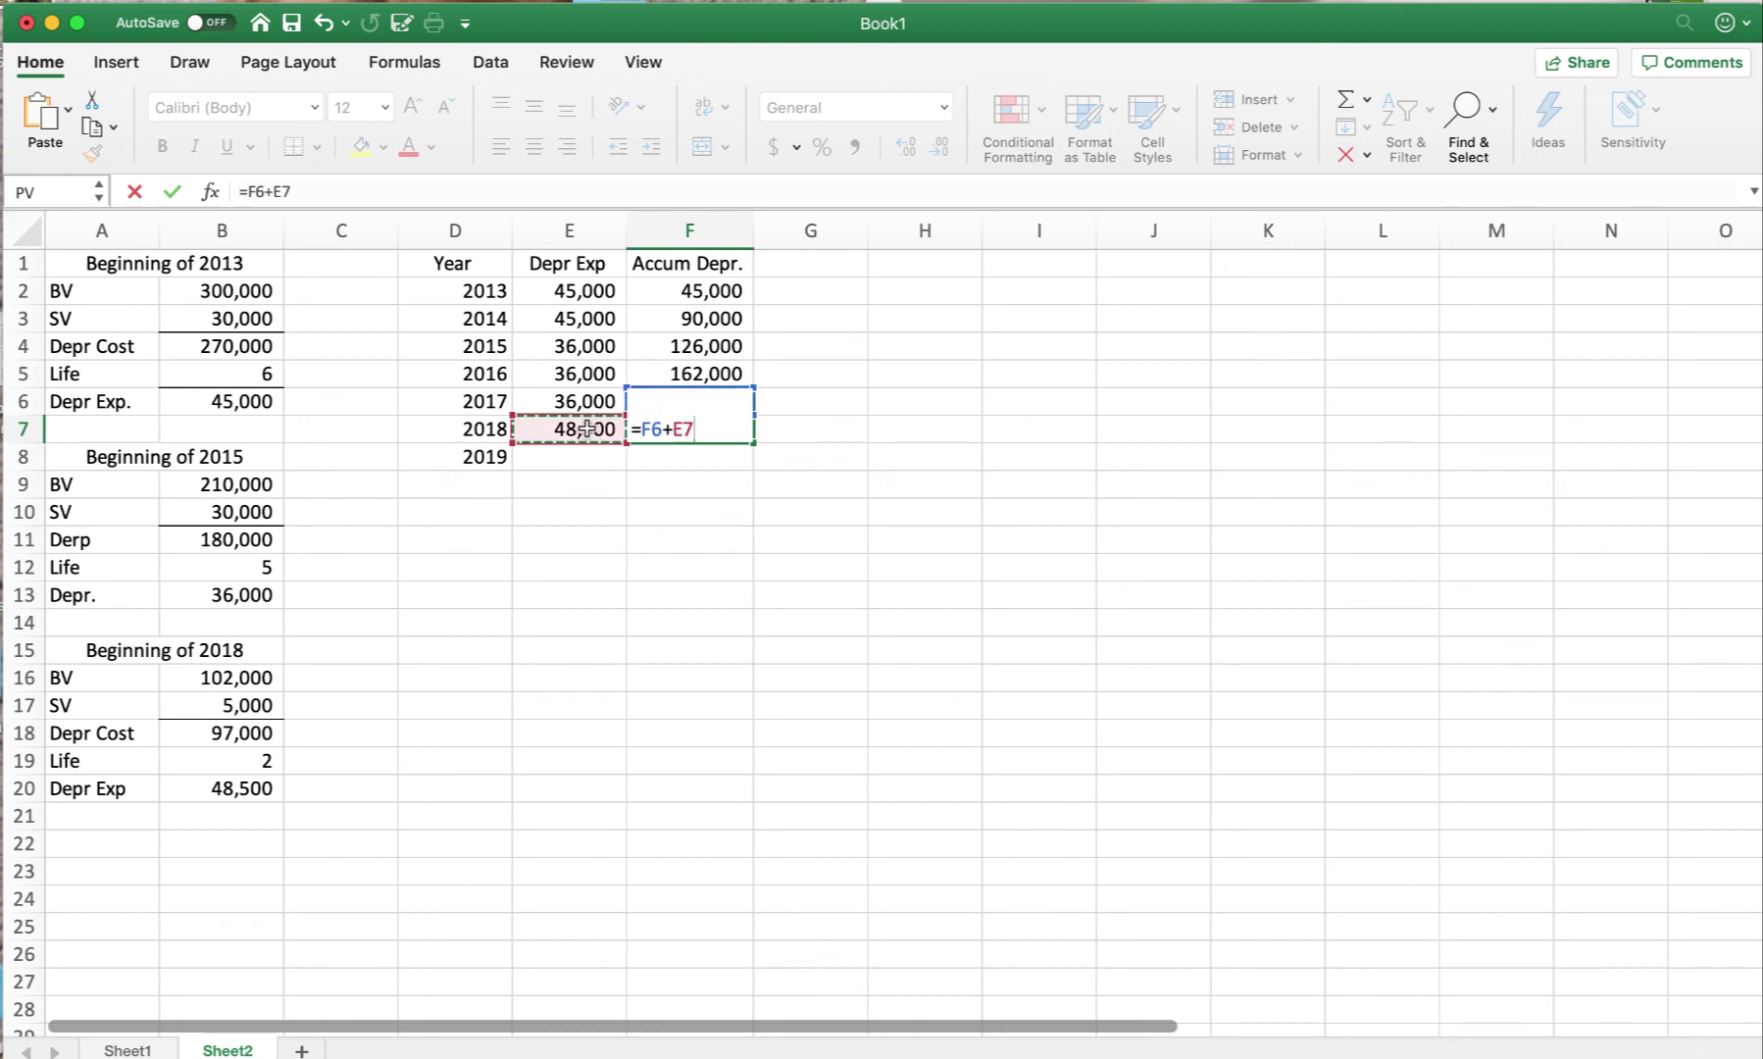
key("Return")
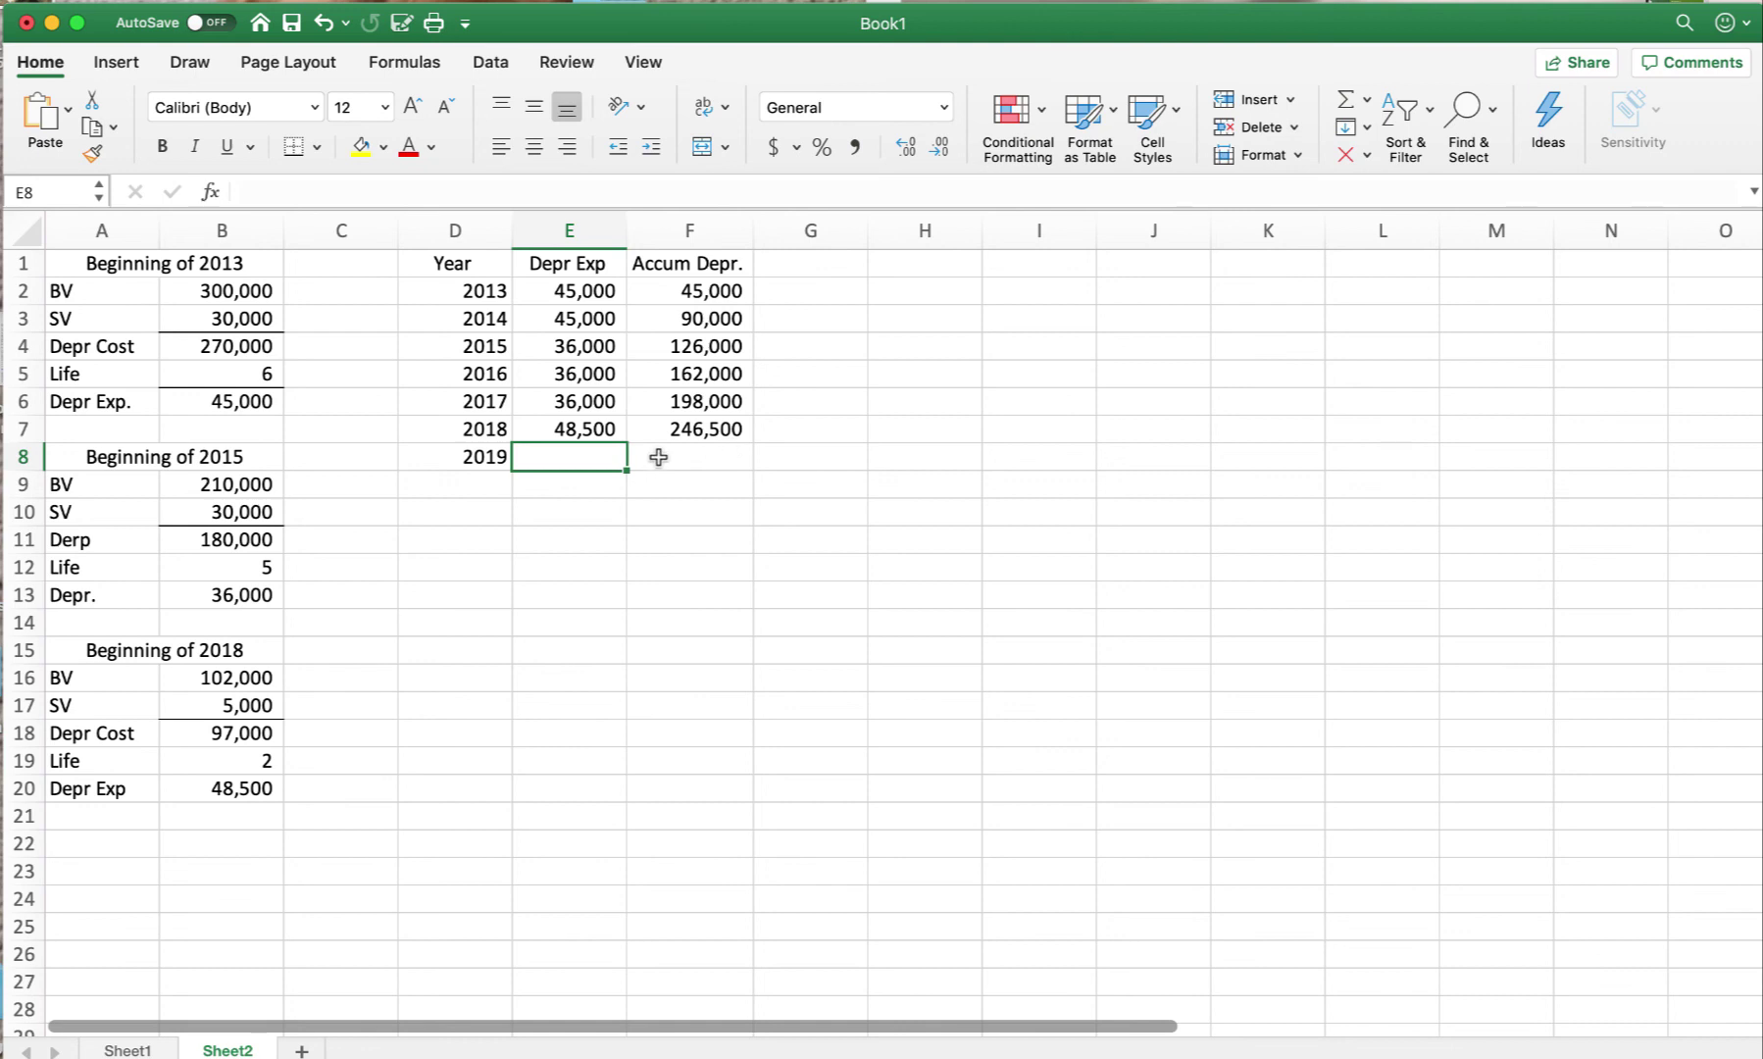
- Enter 2019 depreciation of 48,500 and accumulated depreciation =F7+E8, giving 295,000
type("48500")
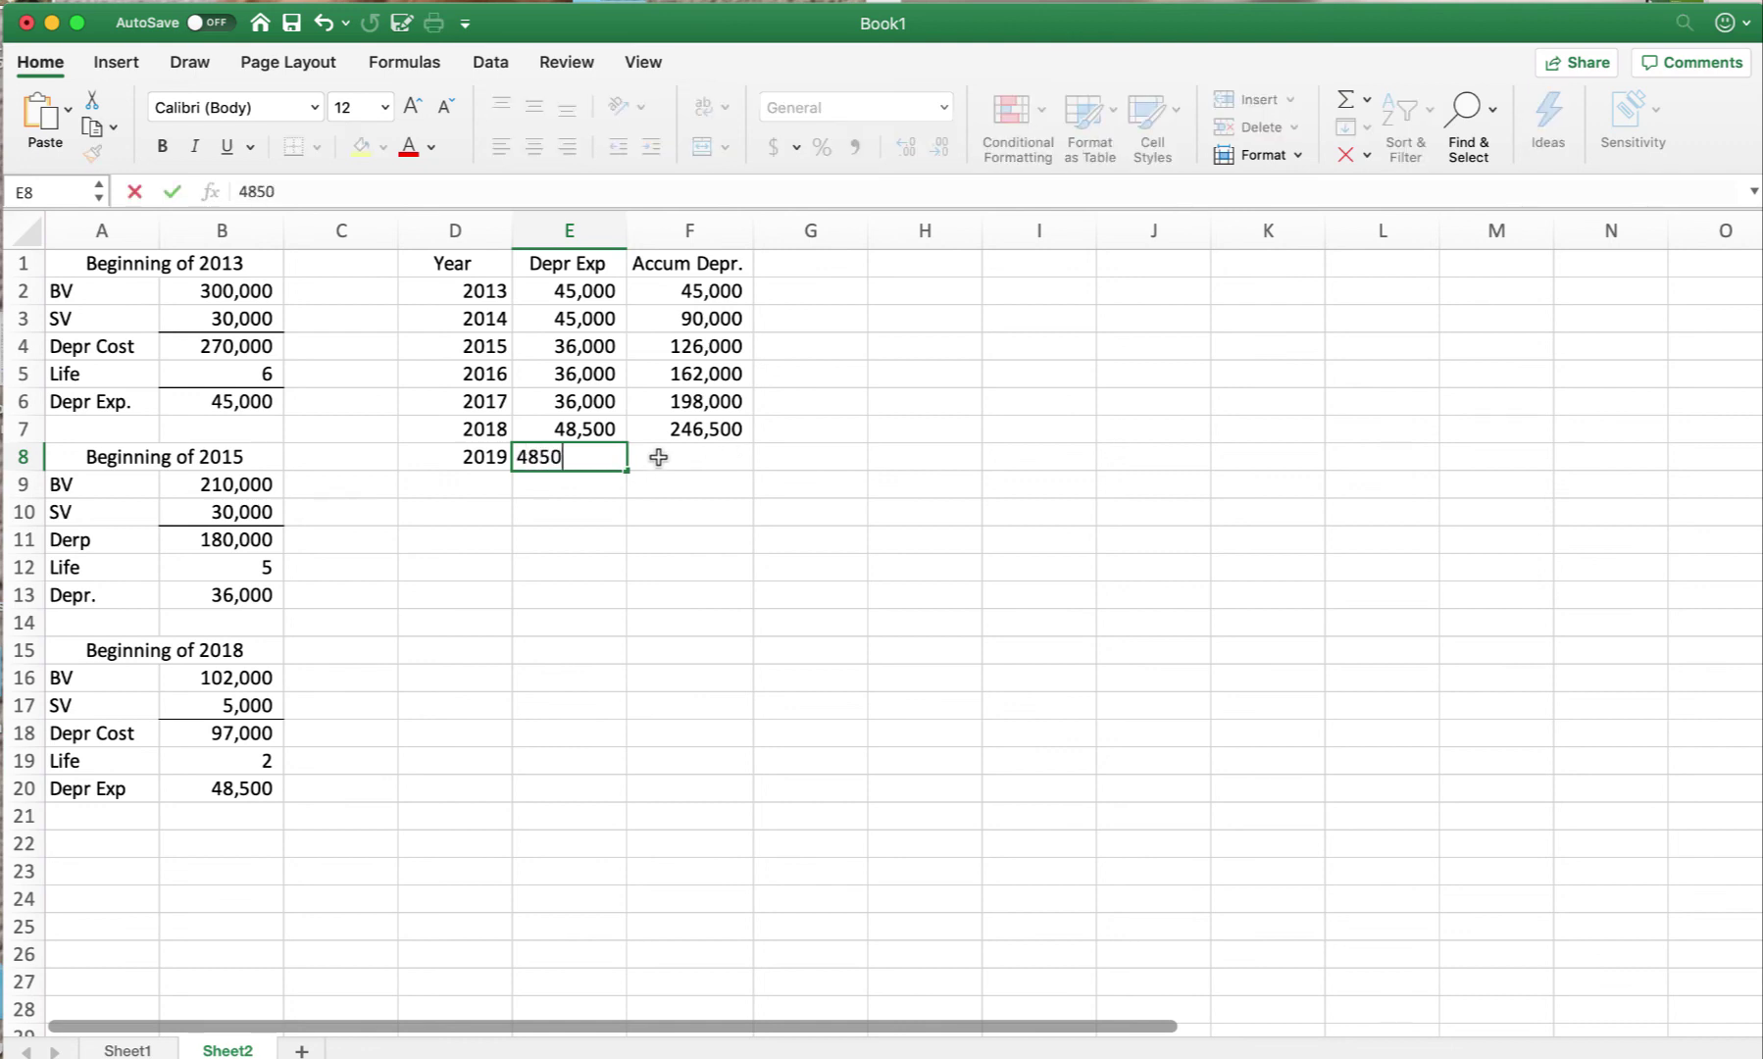
key("Return")
left_click(681, 457)
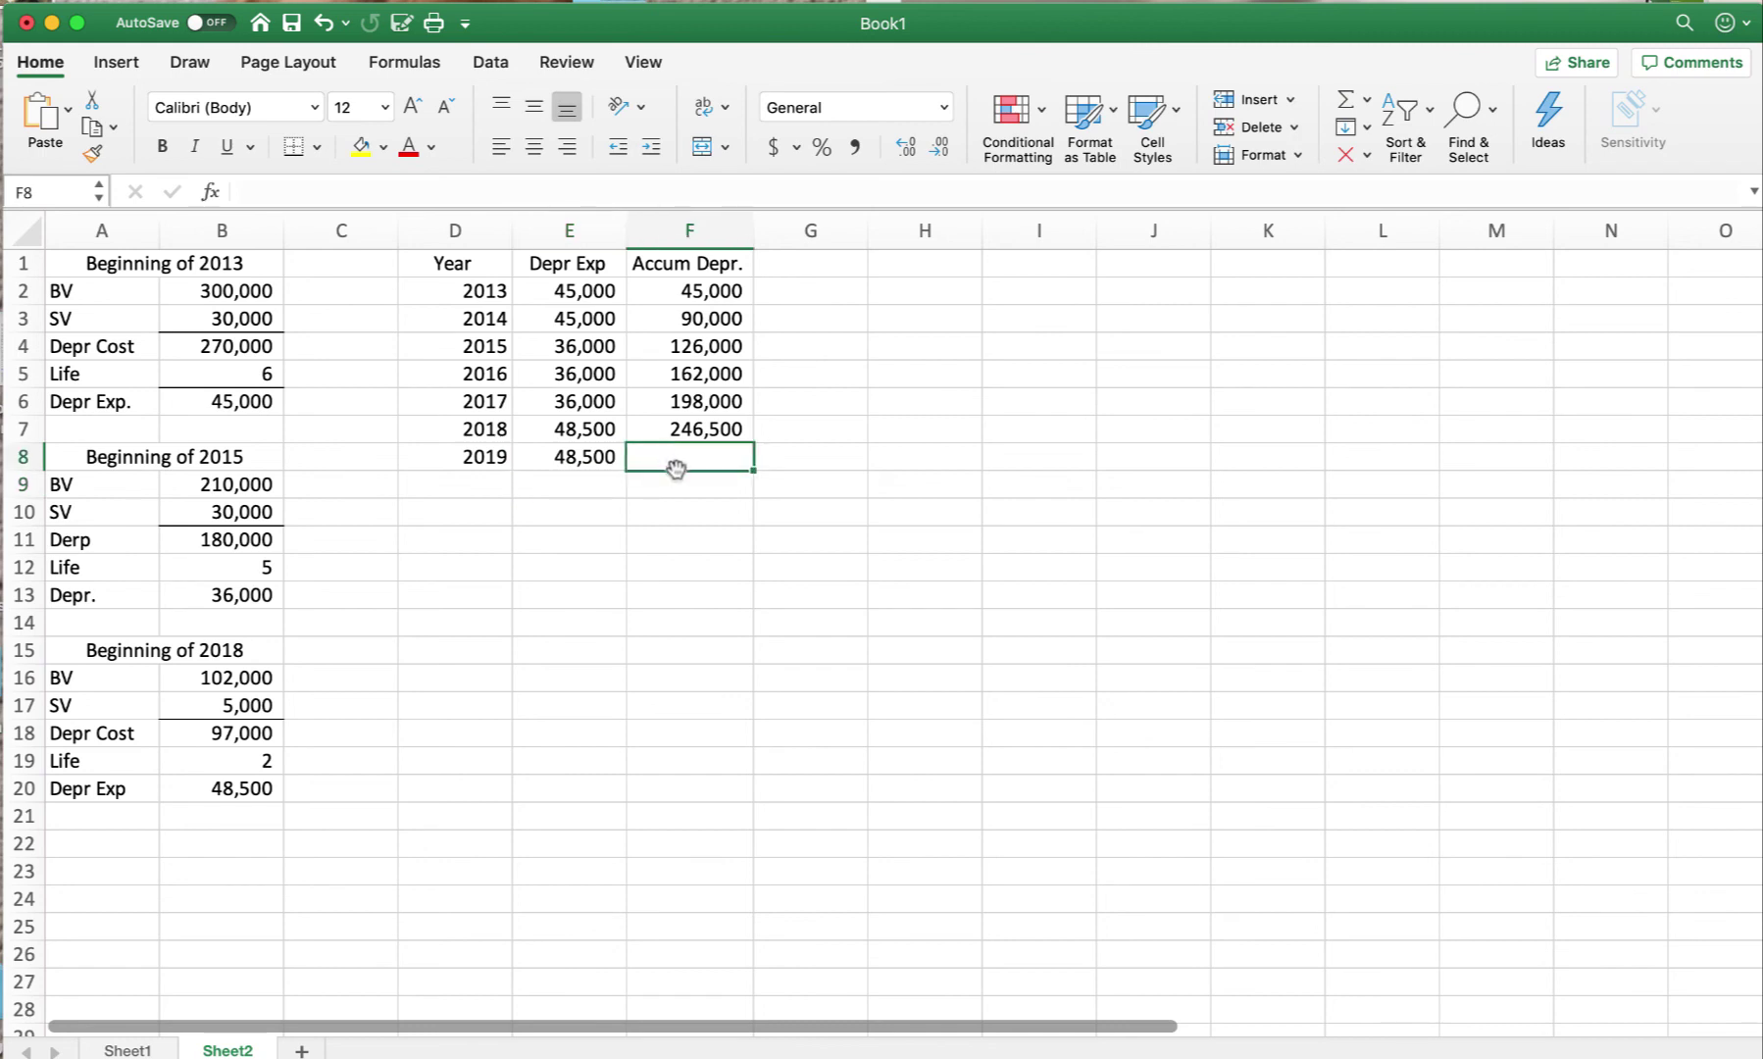
type("=")
left_click(692, 429)
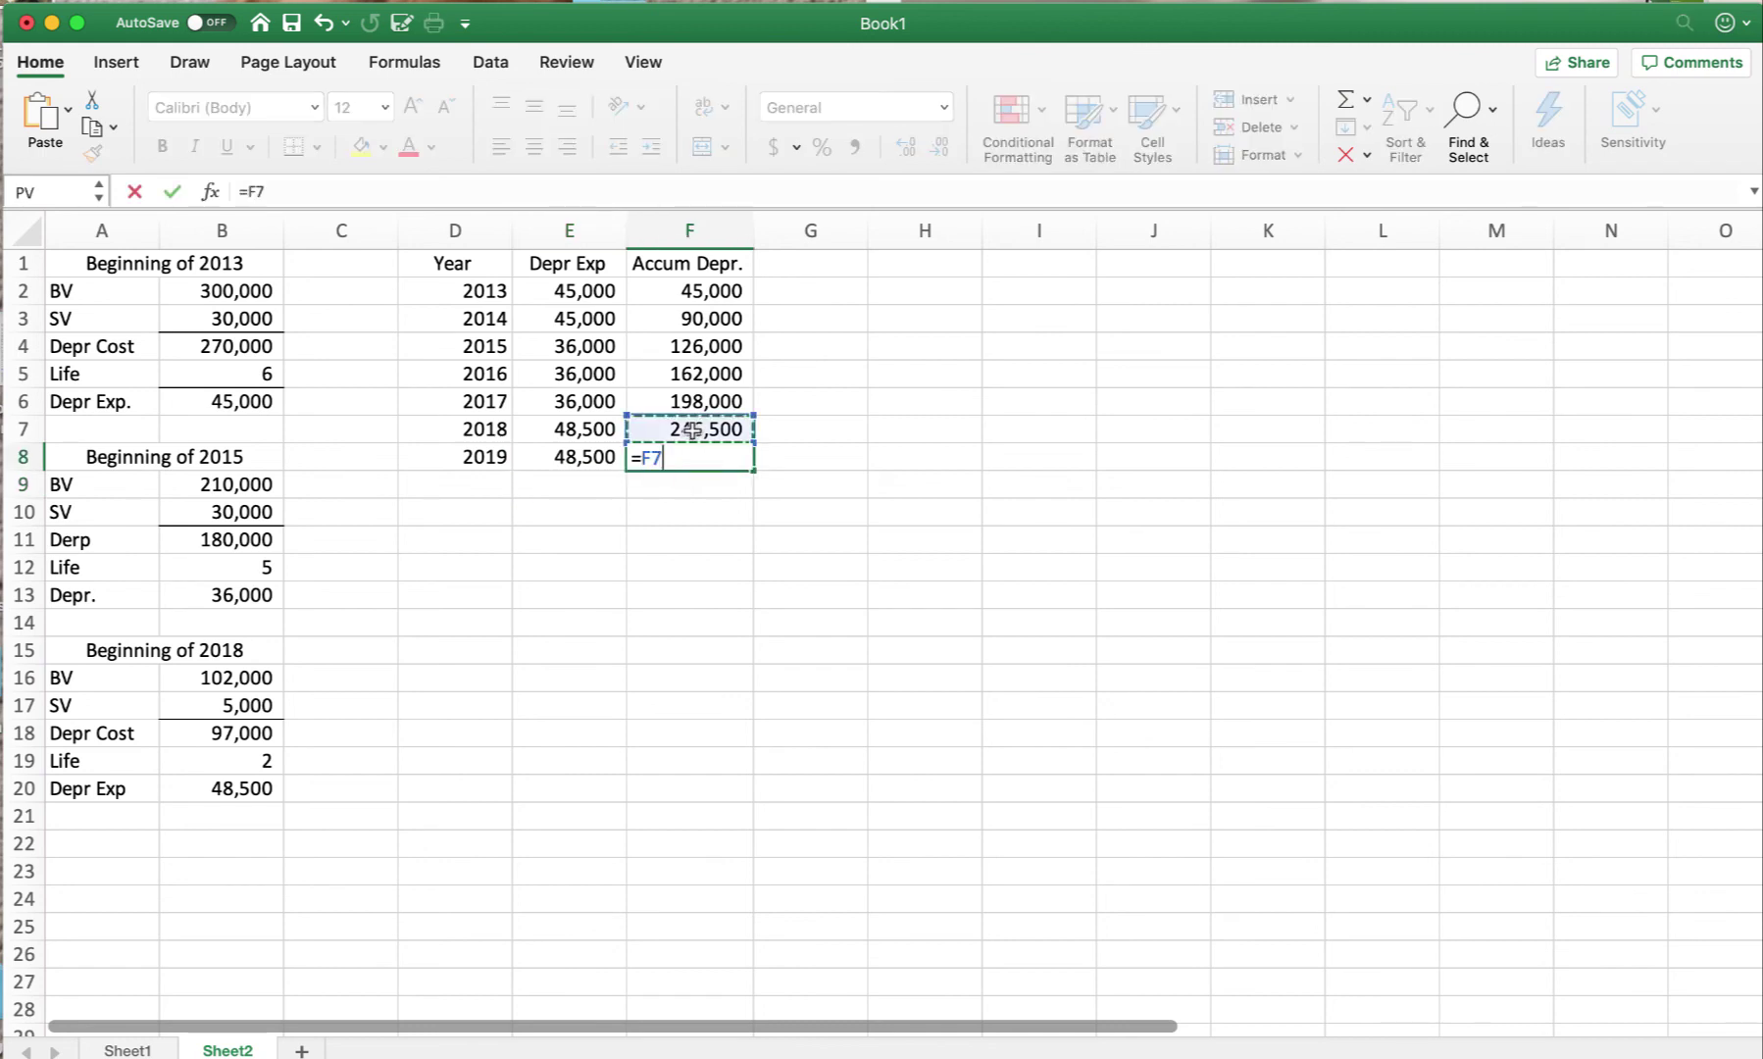
type("+")
left_click(579, 459)
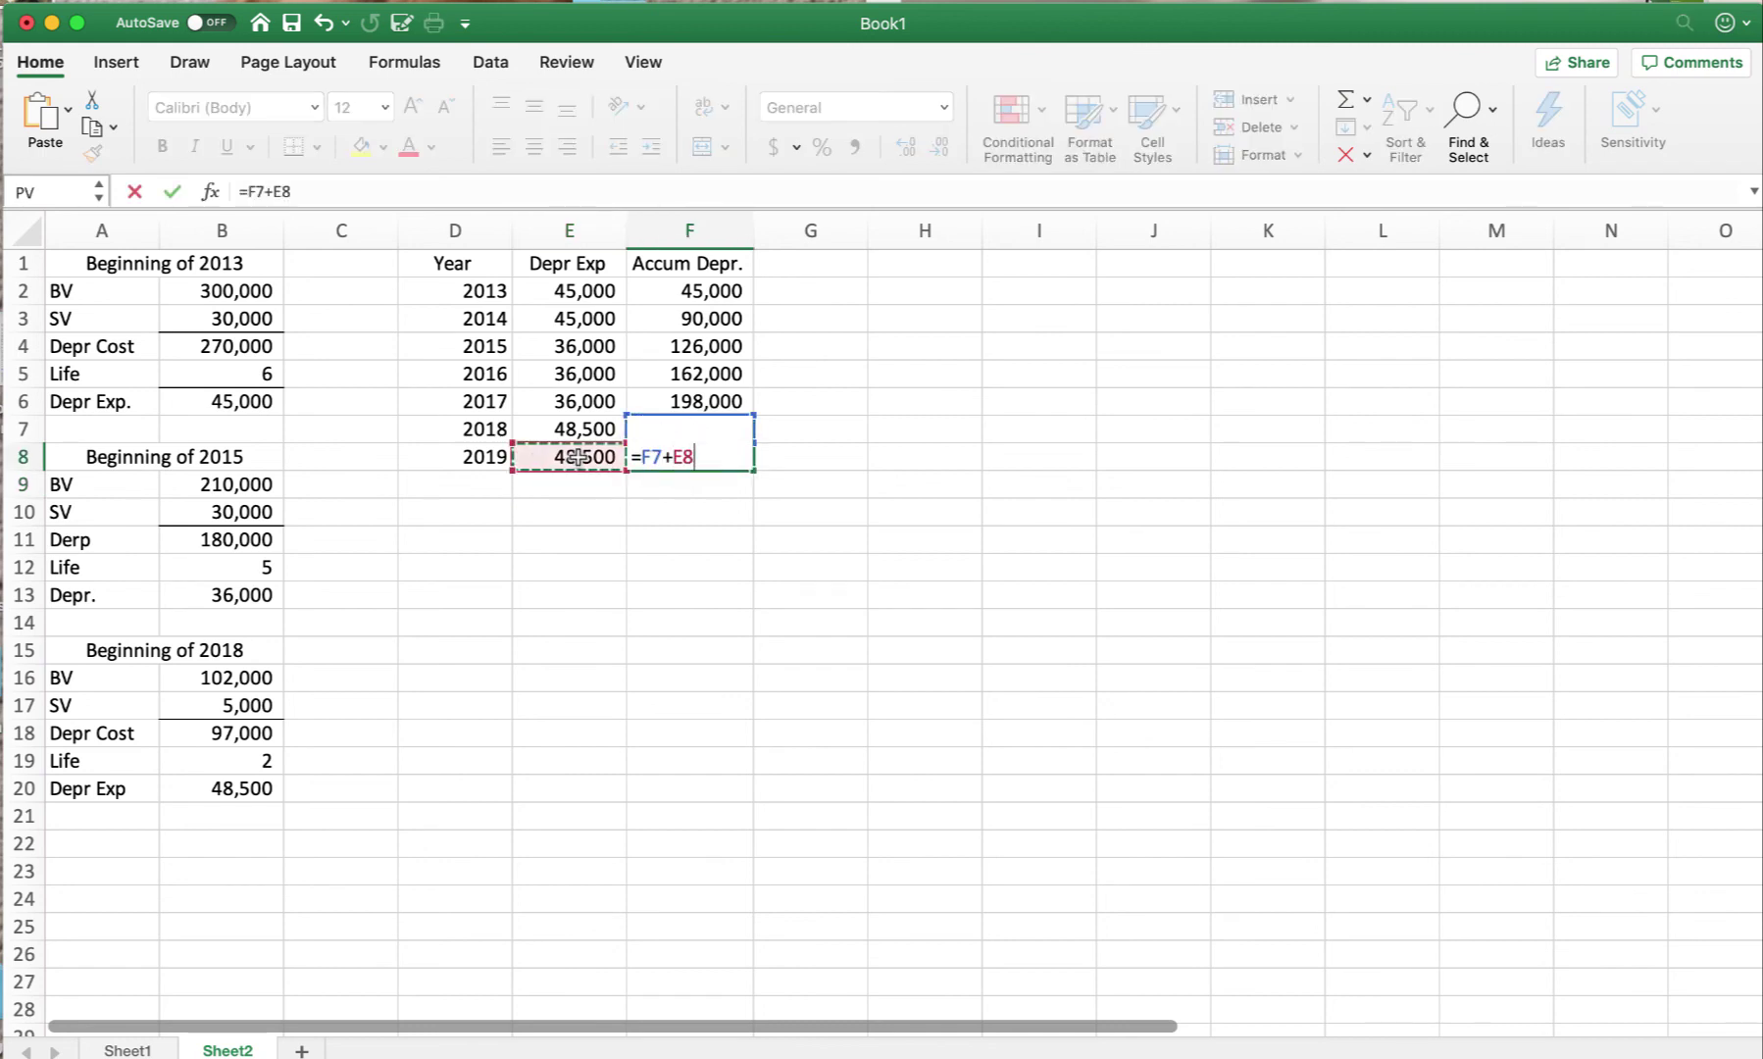
key("Return")
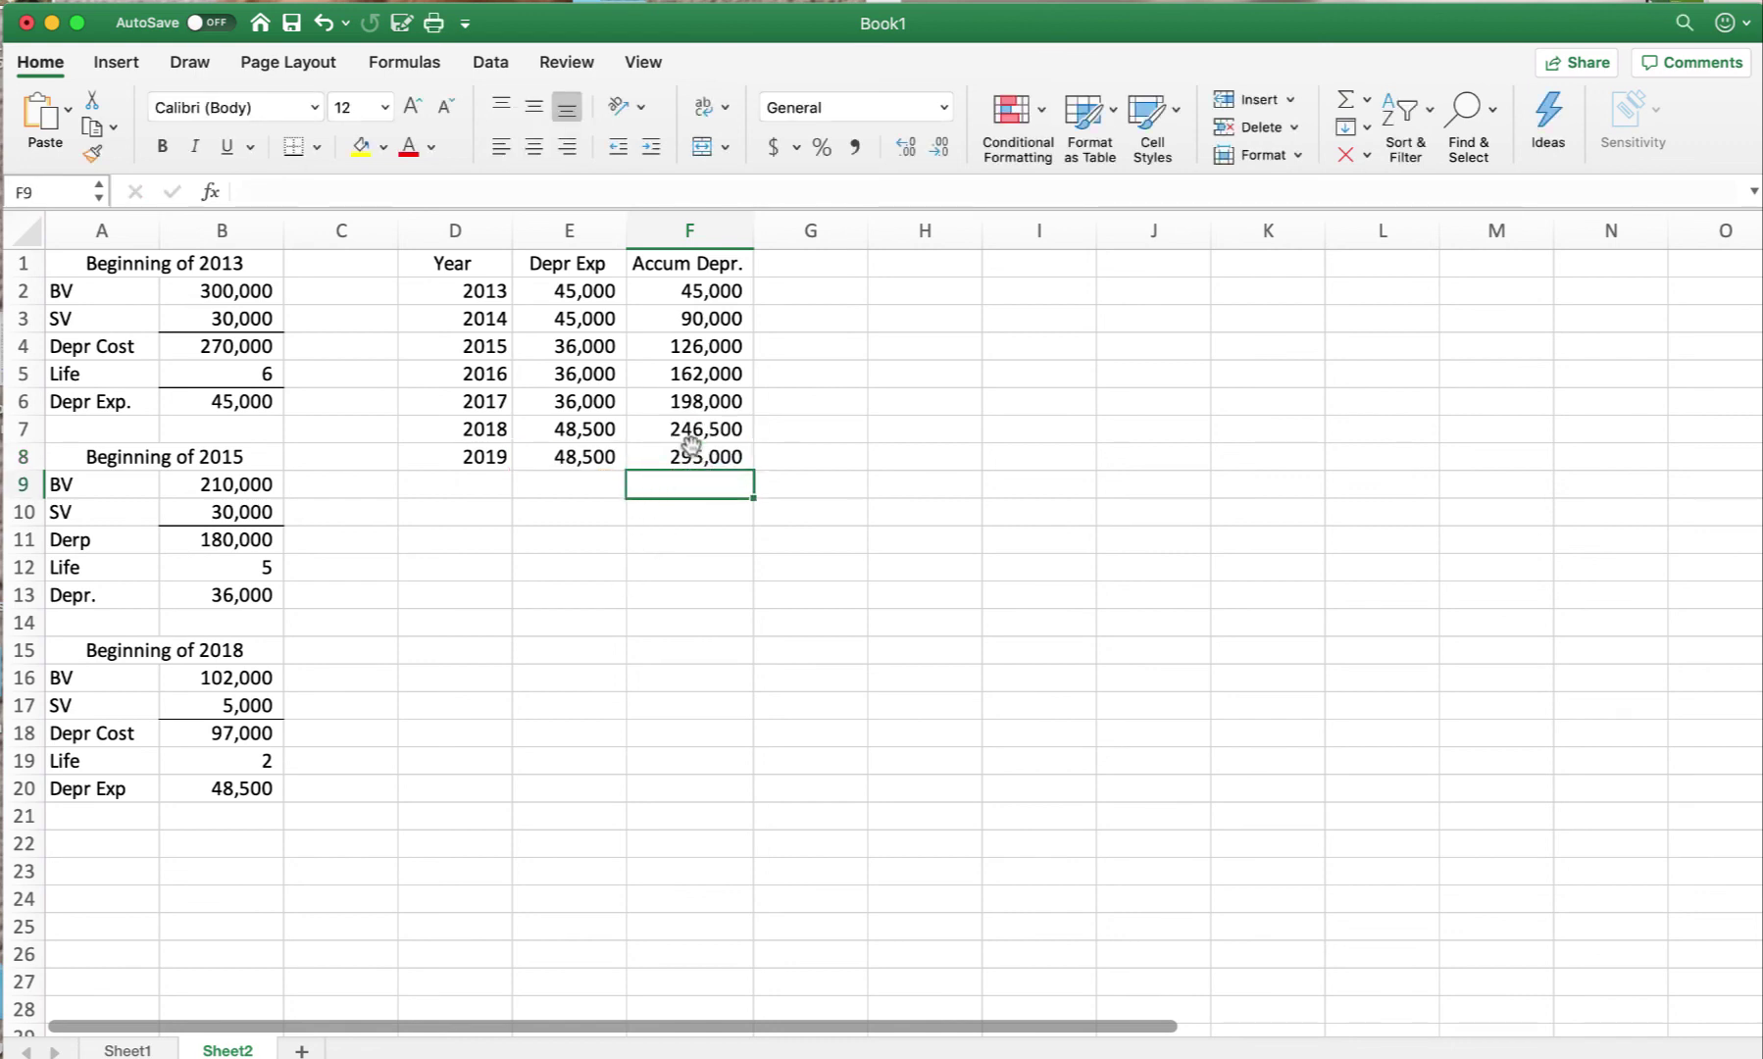
- Enter Cost 300,000 in D12:E12 and Accum Depr. linked to =F8 in D13:E13
left_click(471, 577)
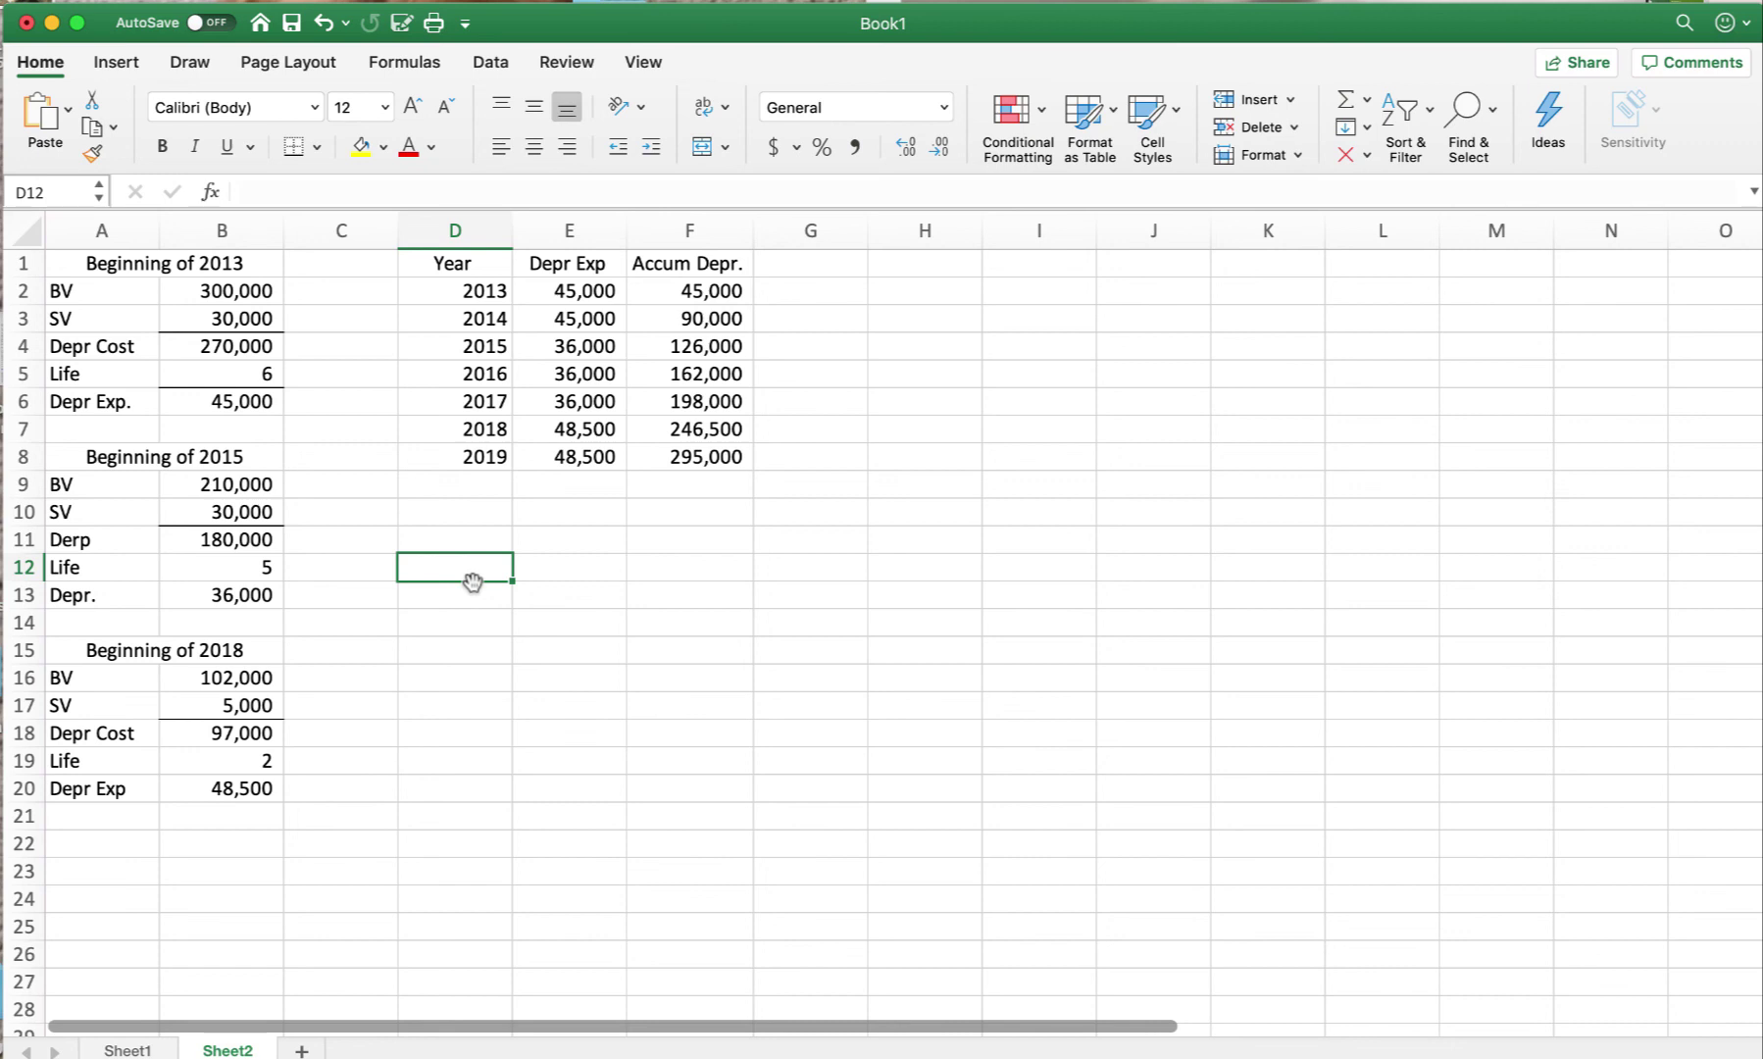
type("Cost")
key("Tab")
type("3")
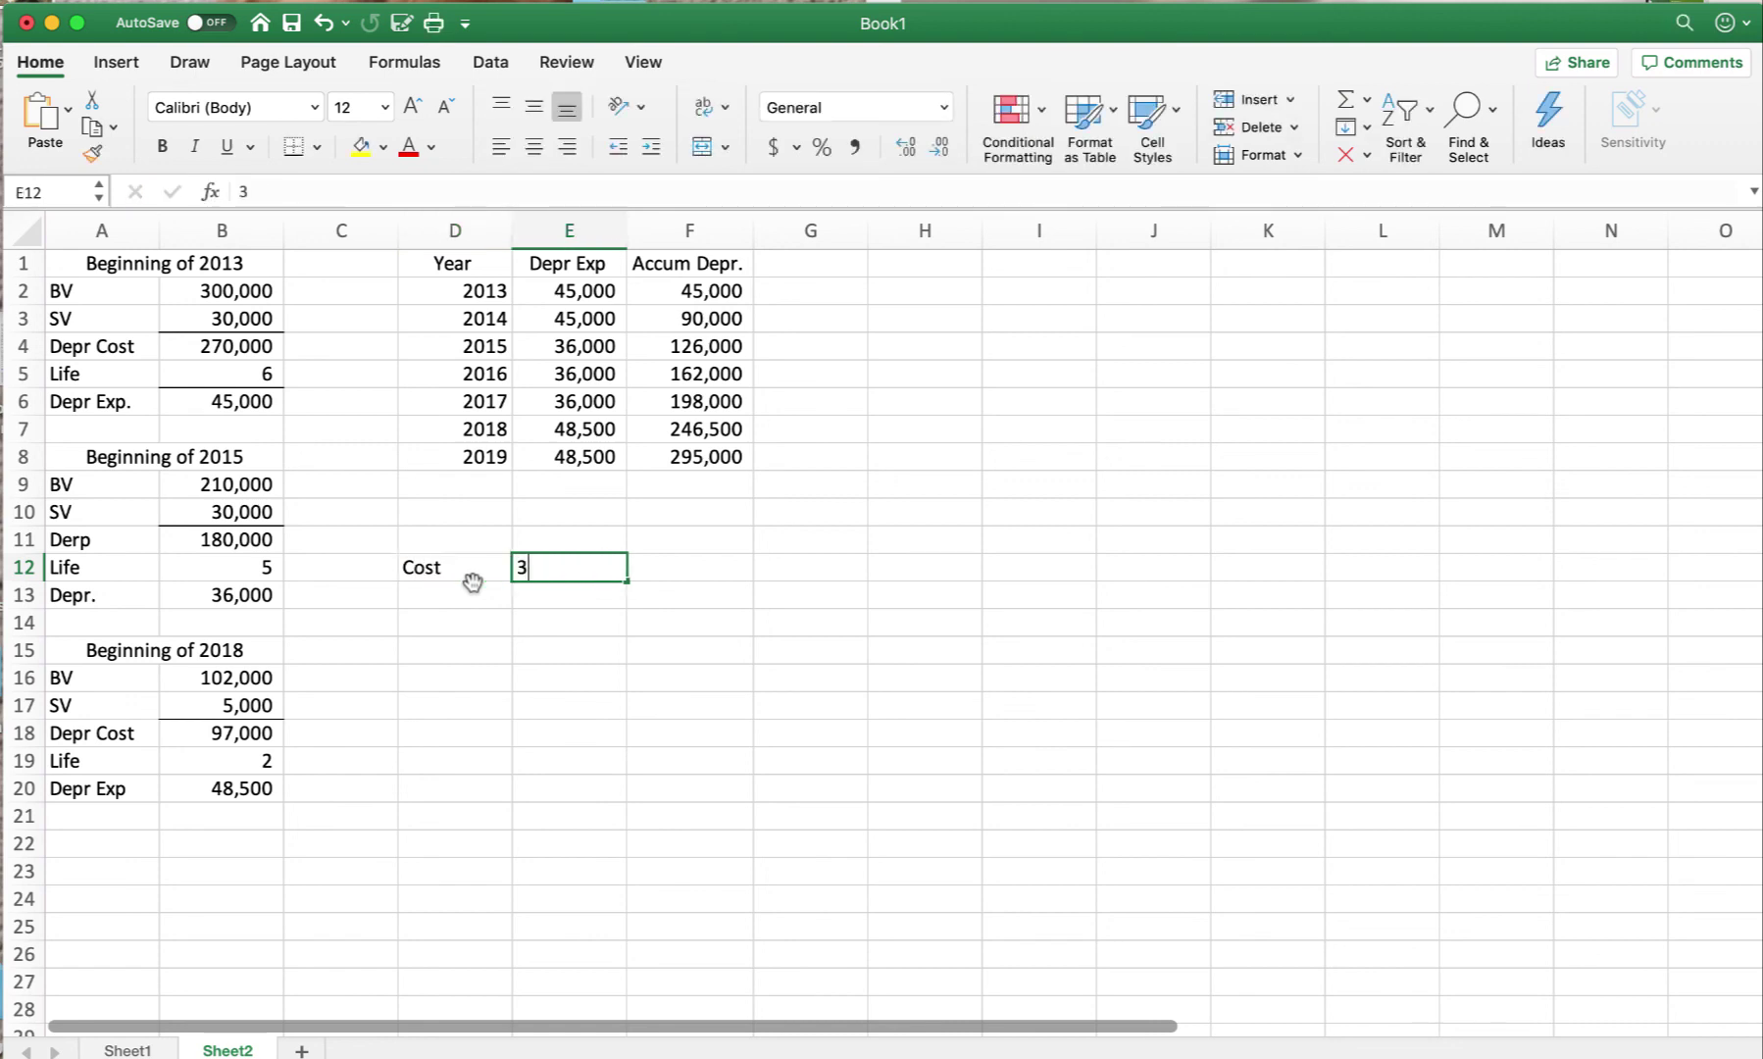
type("00,000")
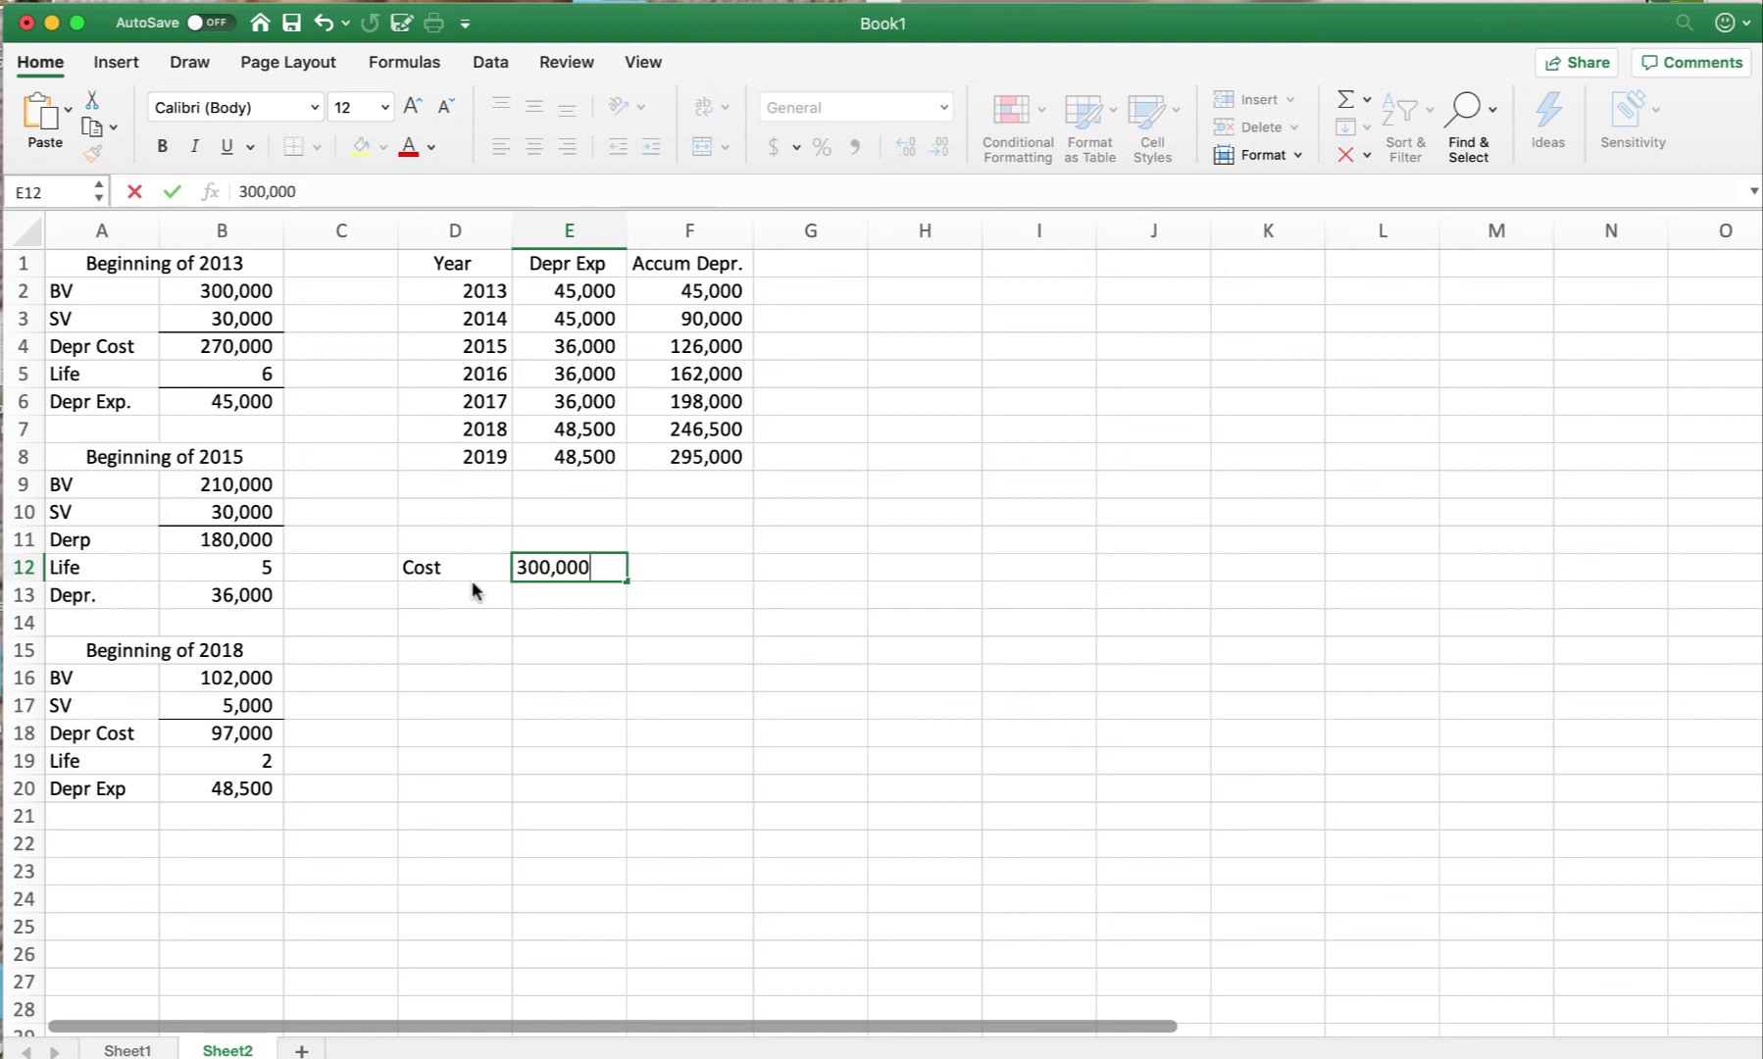
key("Return")
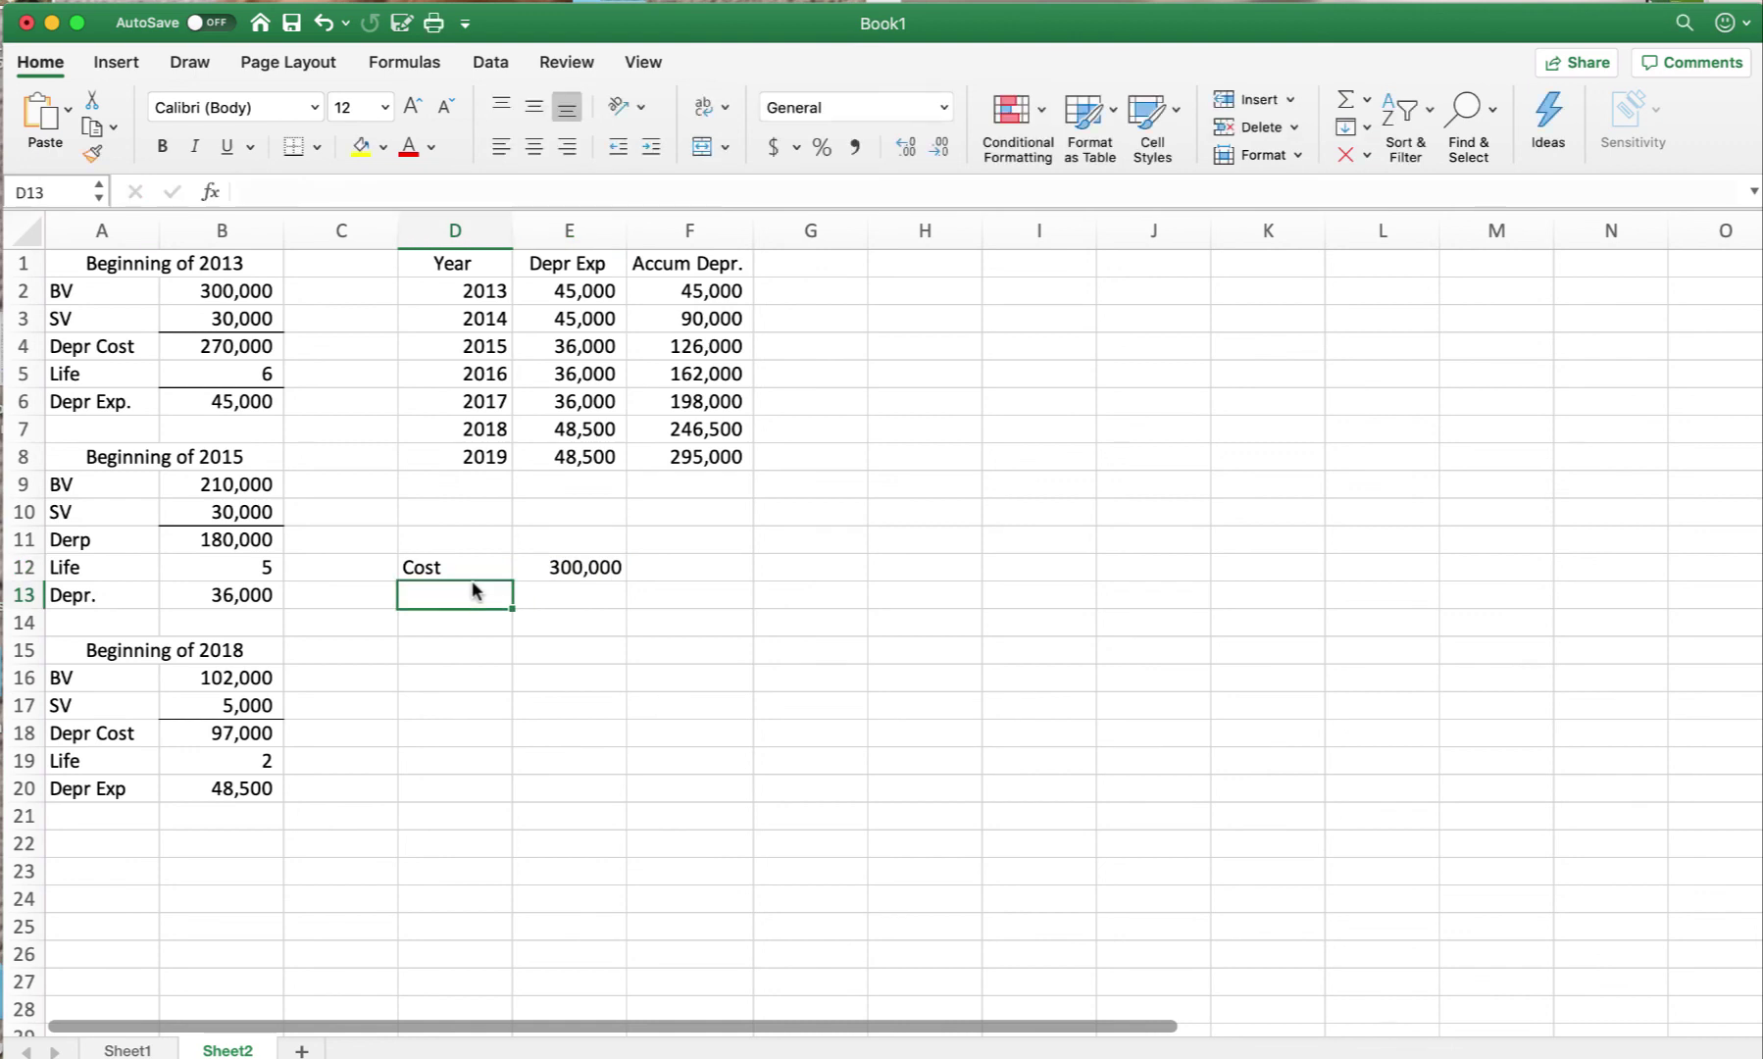
type("Accu")
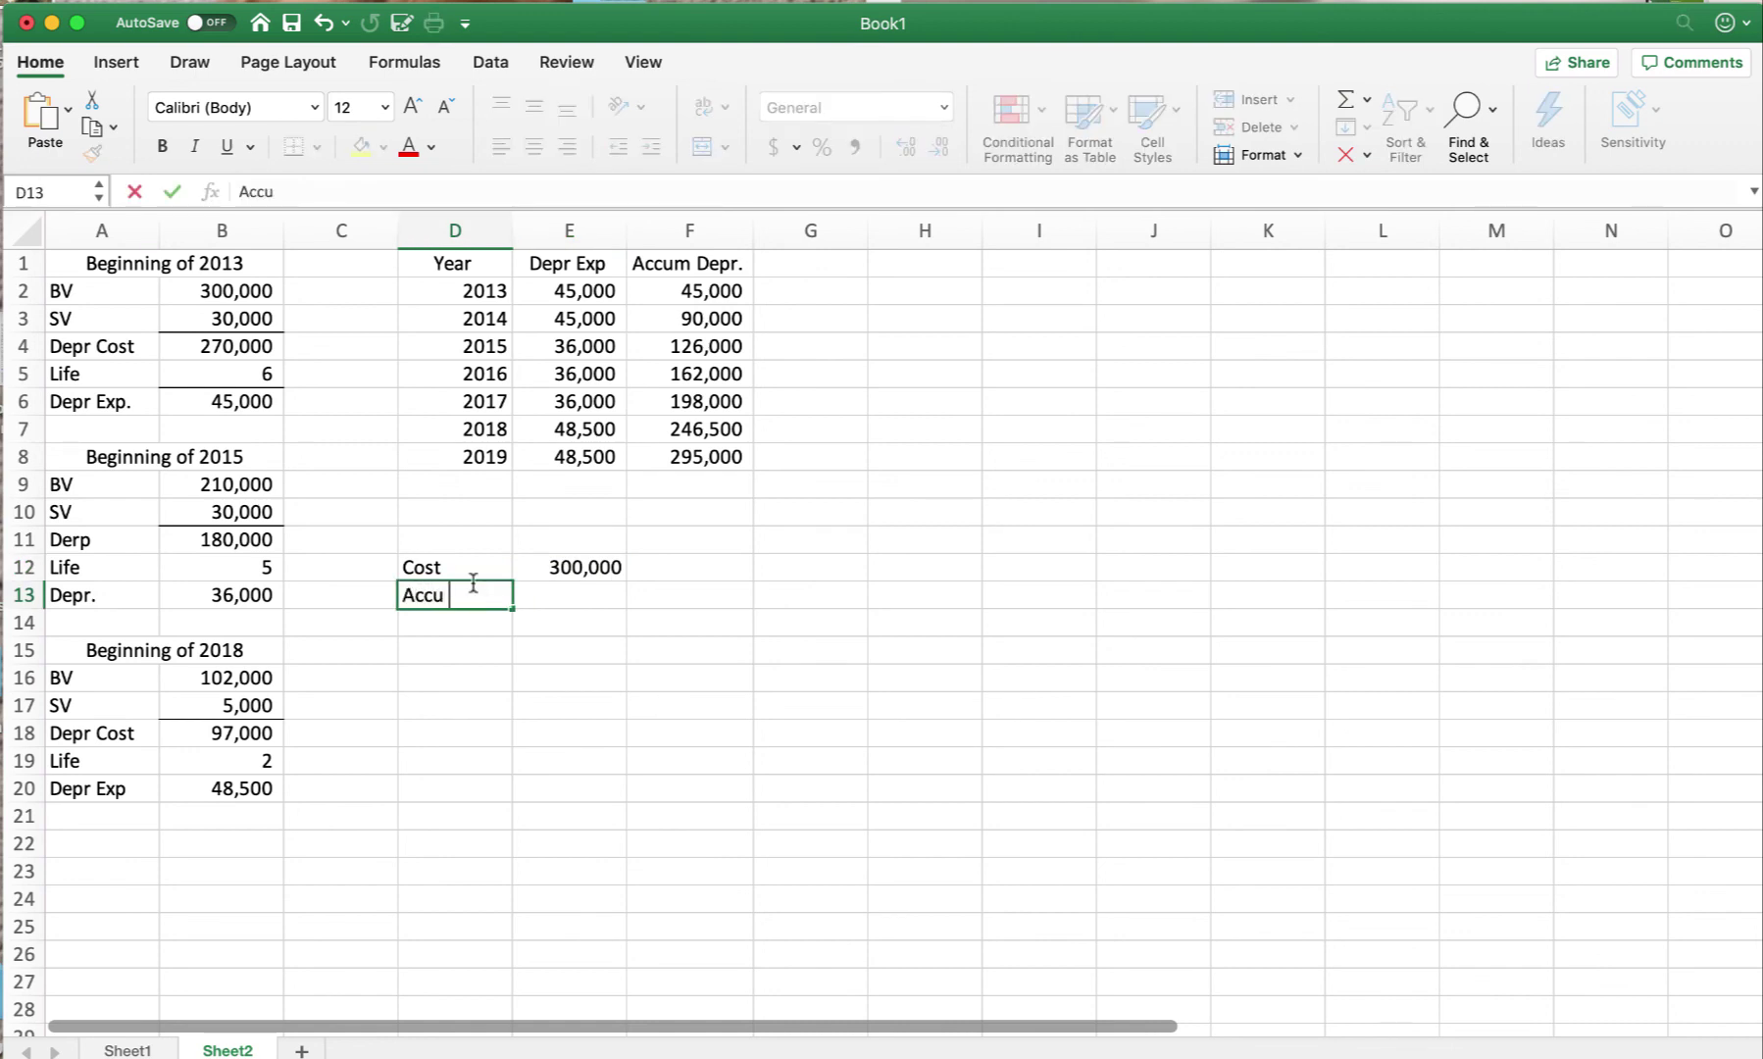
type(" mDepr.")
key("Tab")
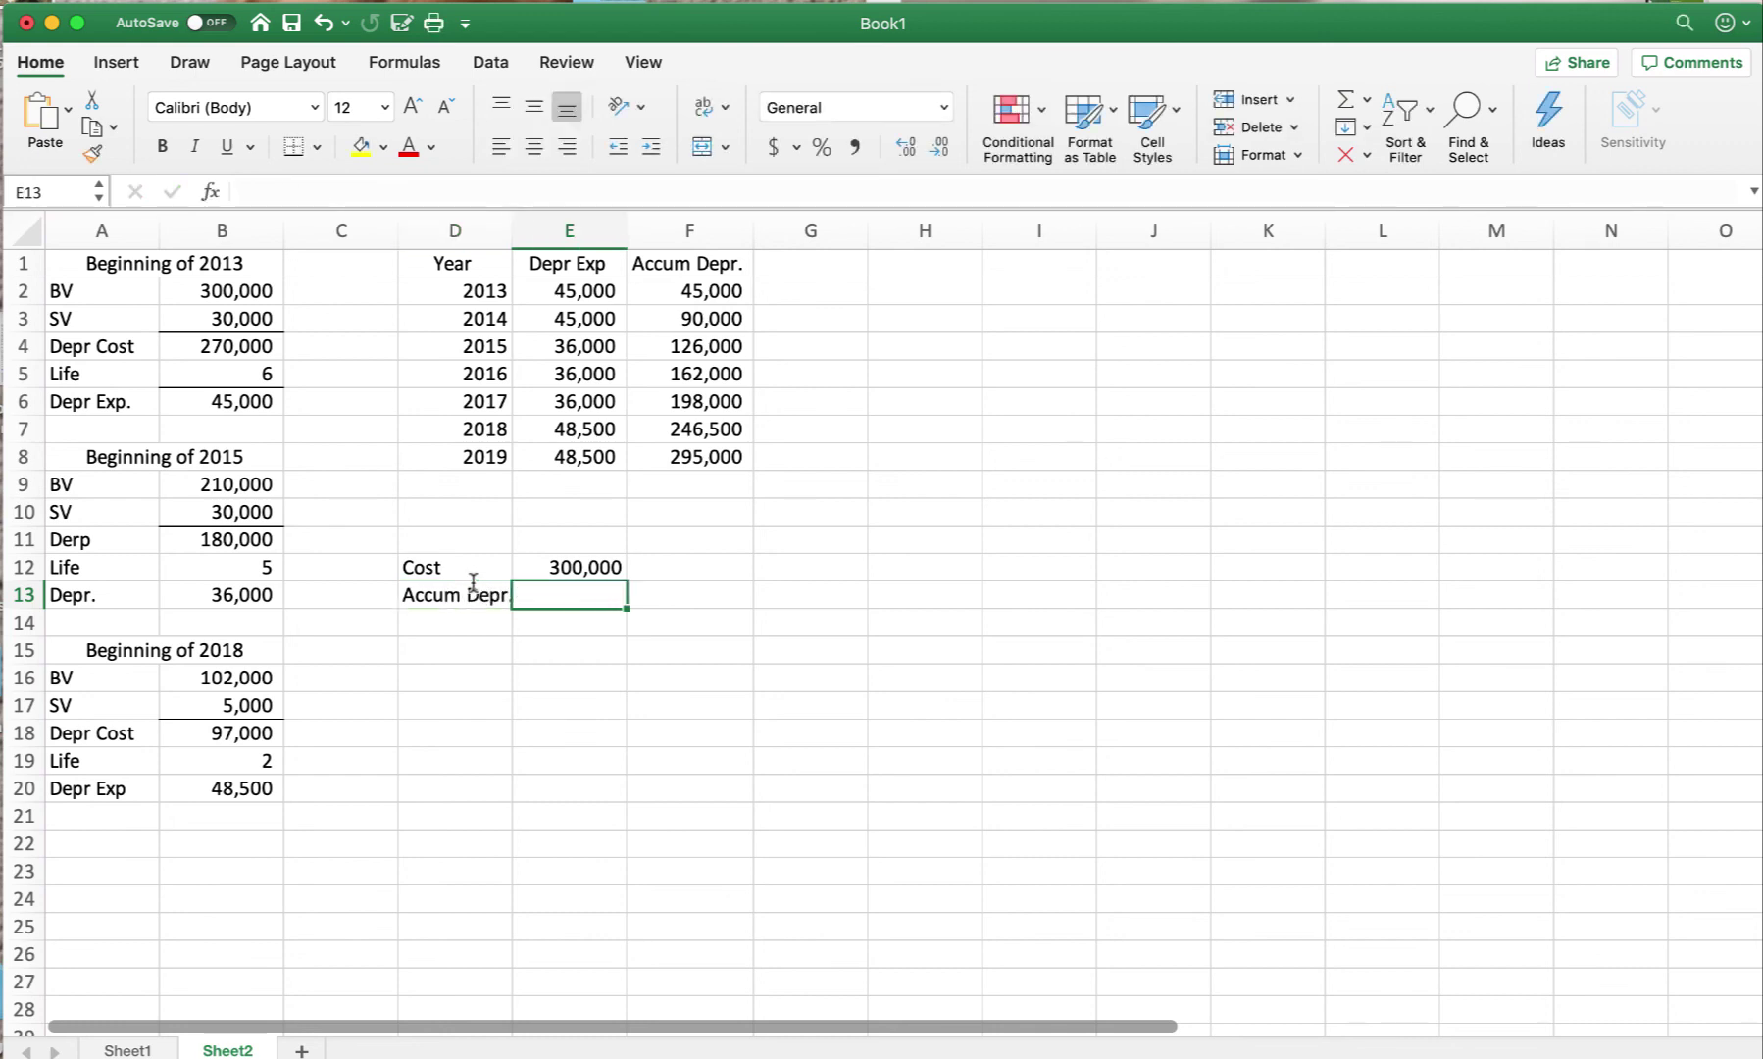
type("=")
left_click(689, 457)
key("Return")
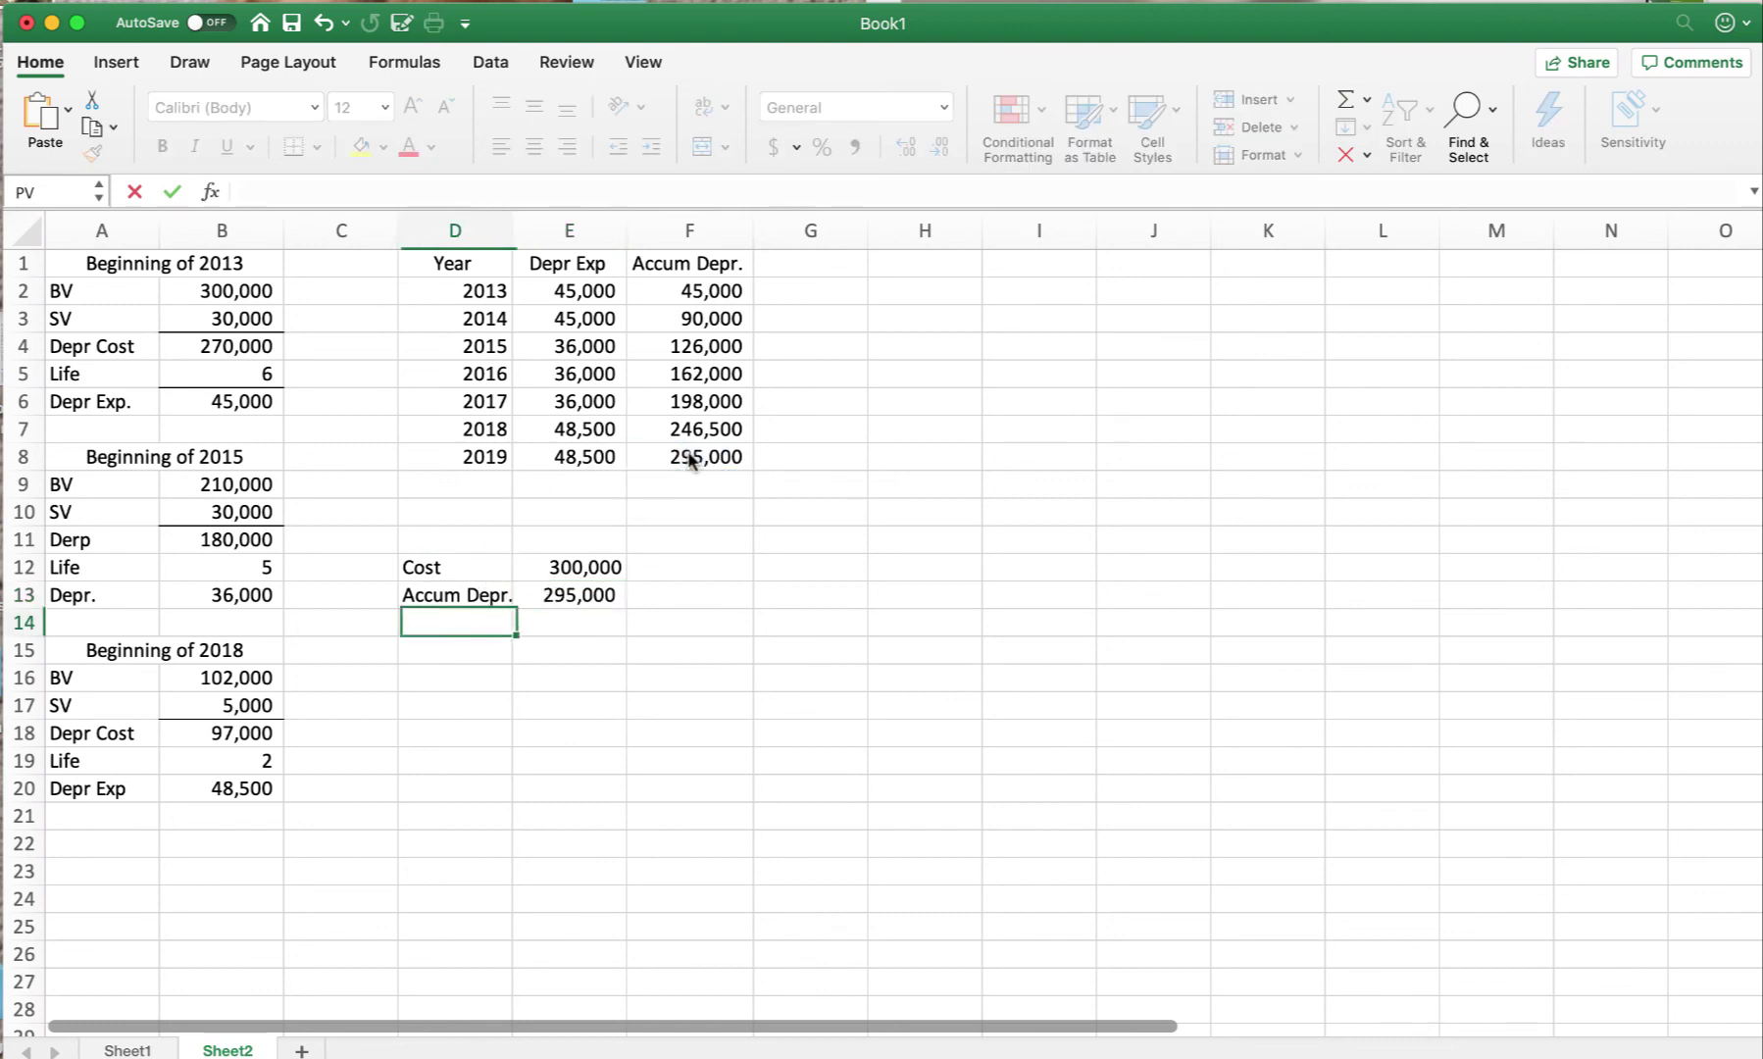
left_click(580, 594)
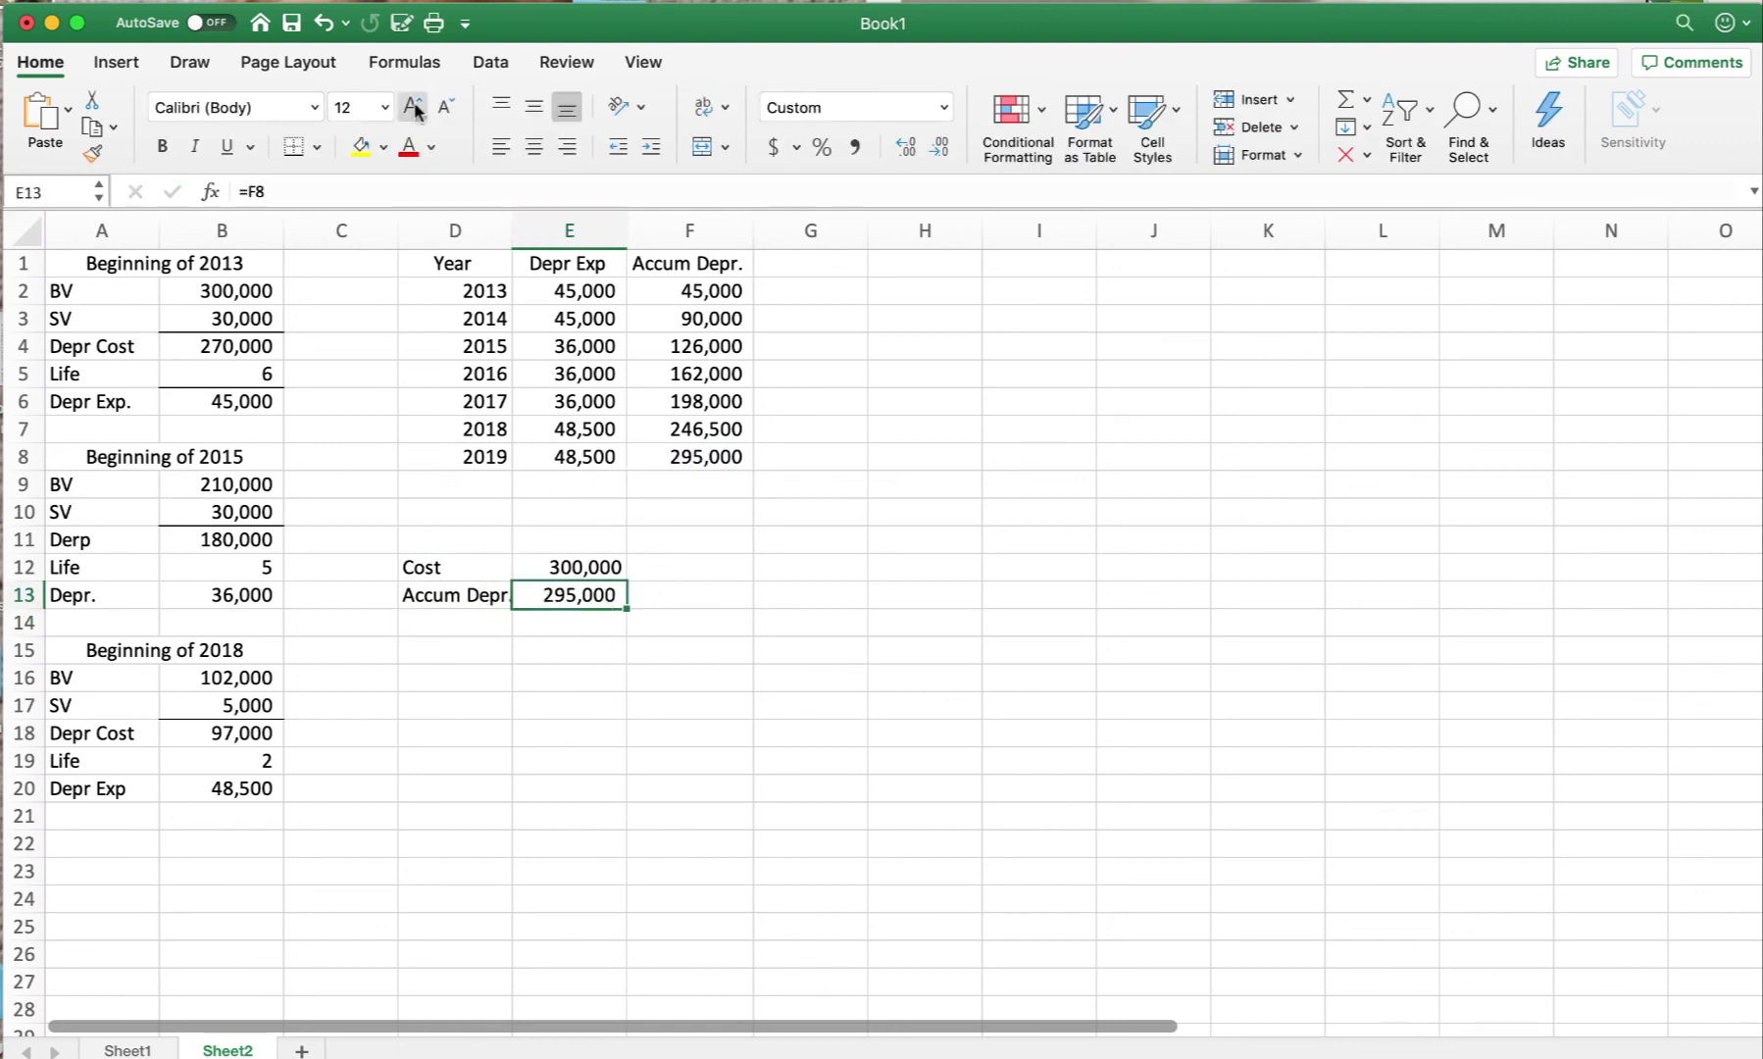
- Compute =E12-E13 in E14, giving 5,000, and compare it with the salvage value
left_click(559, 628)
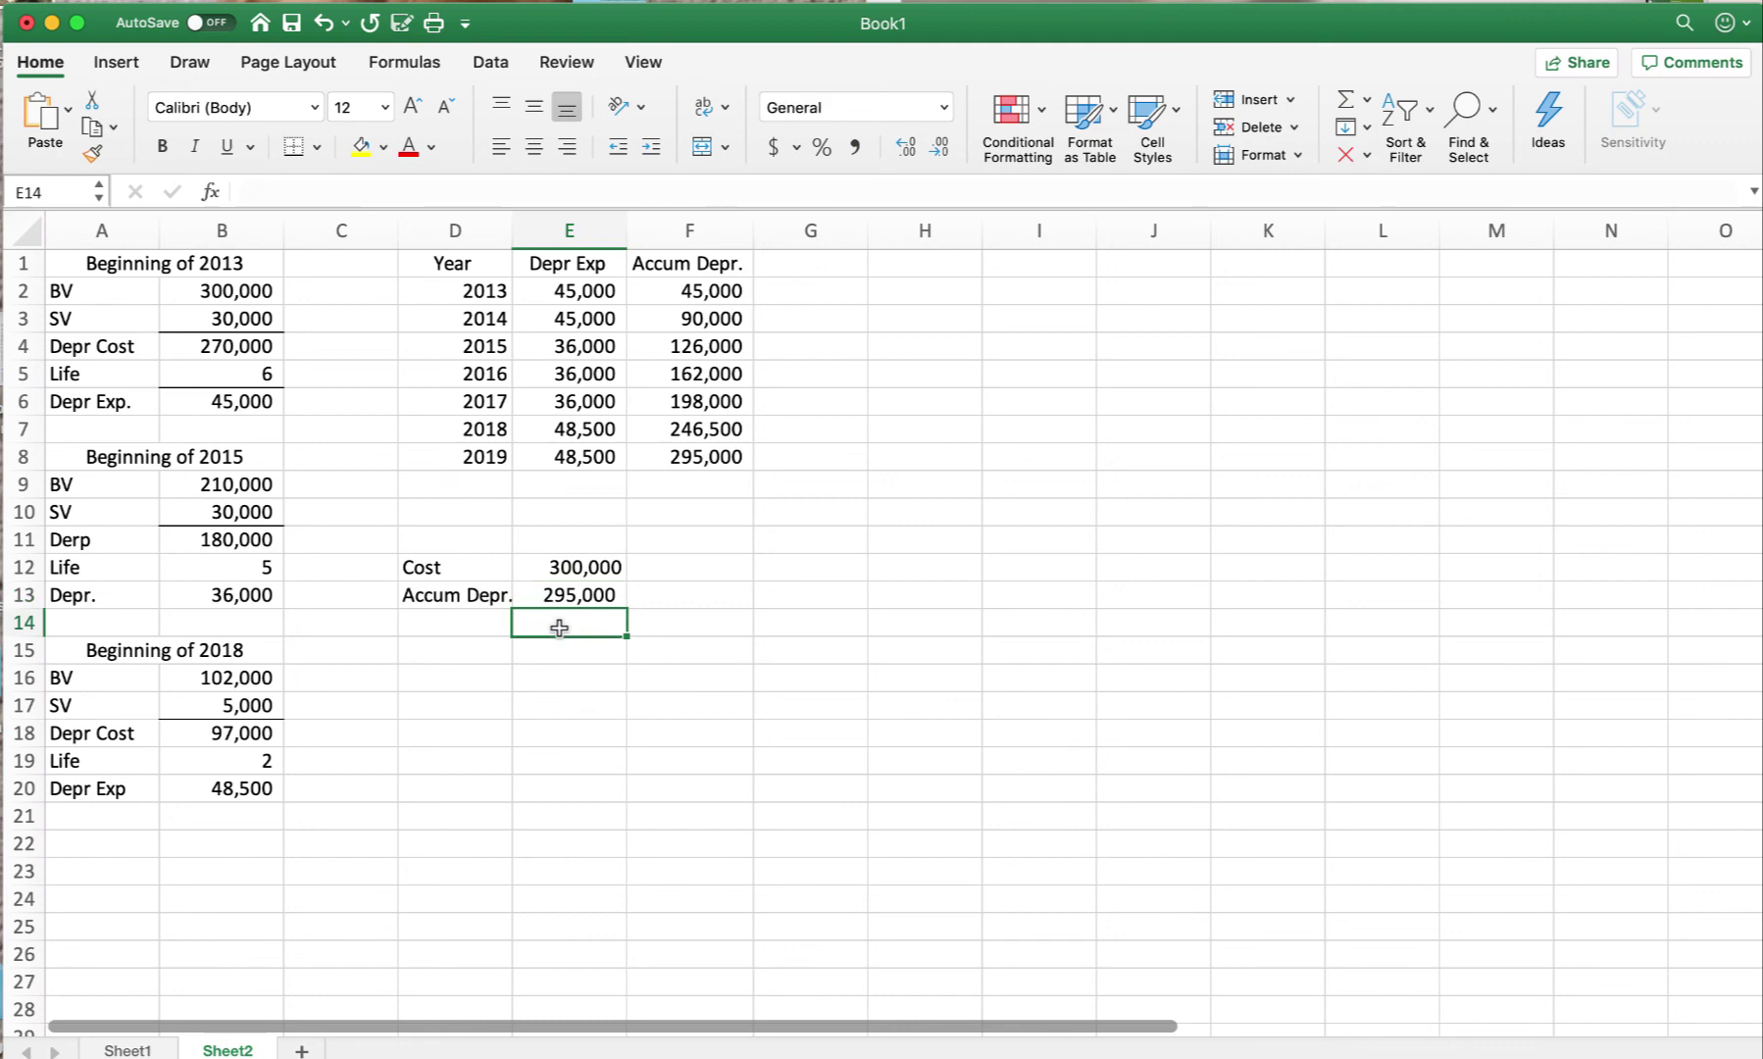
type("=")
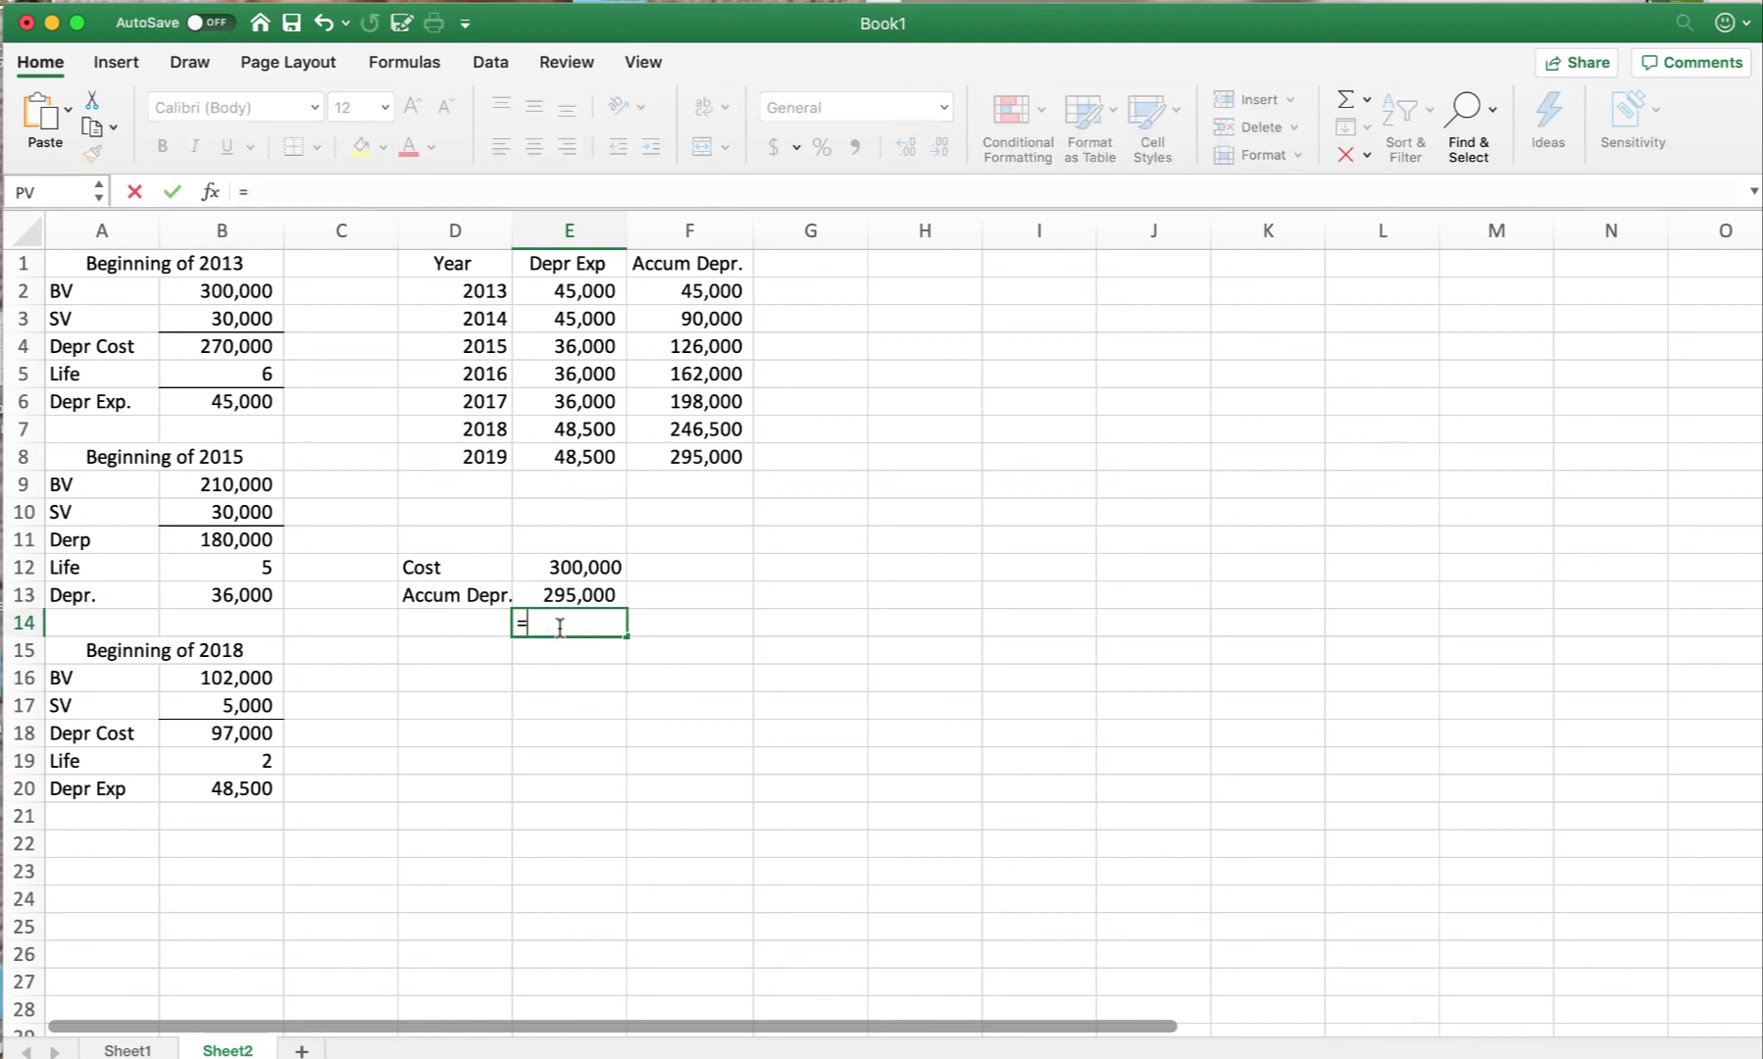
left_click(576, 567)
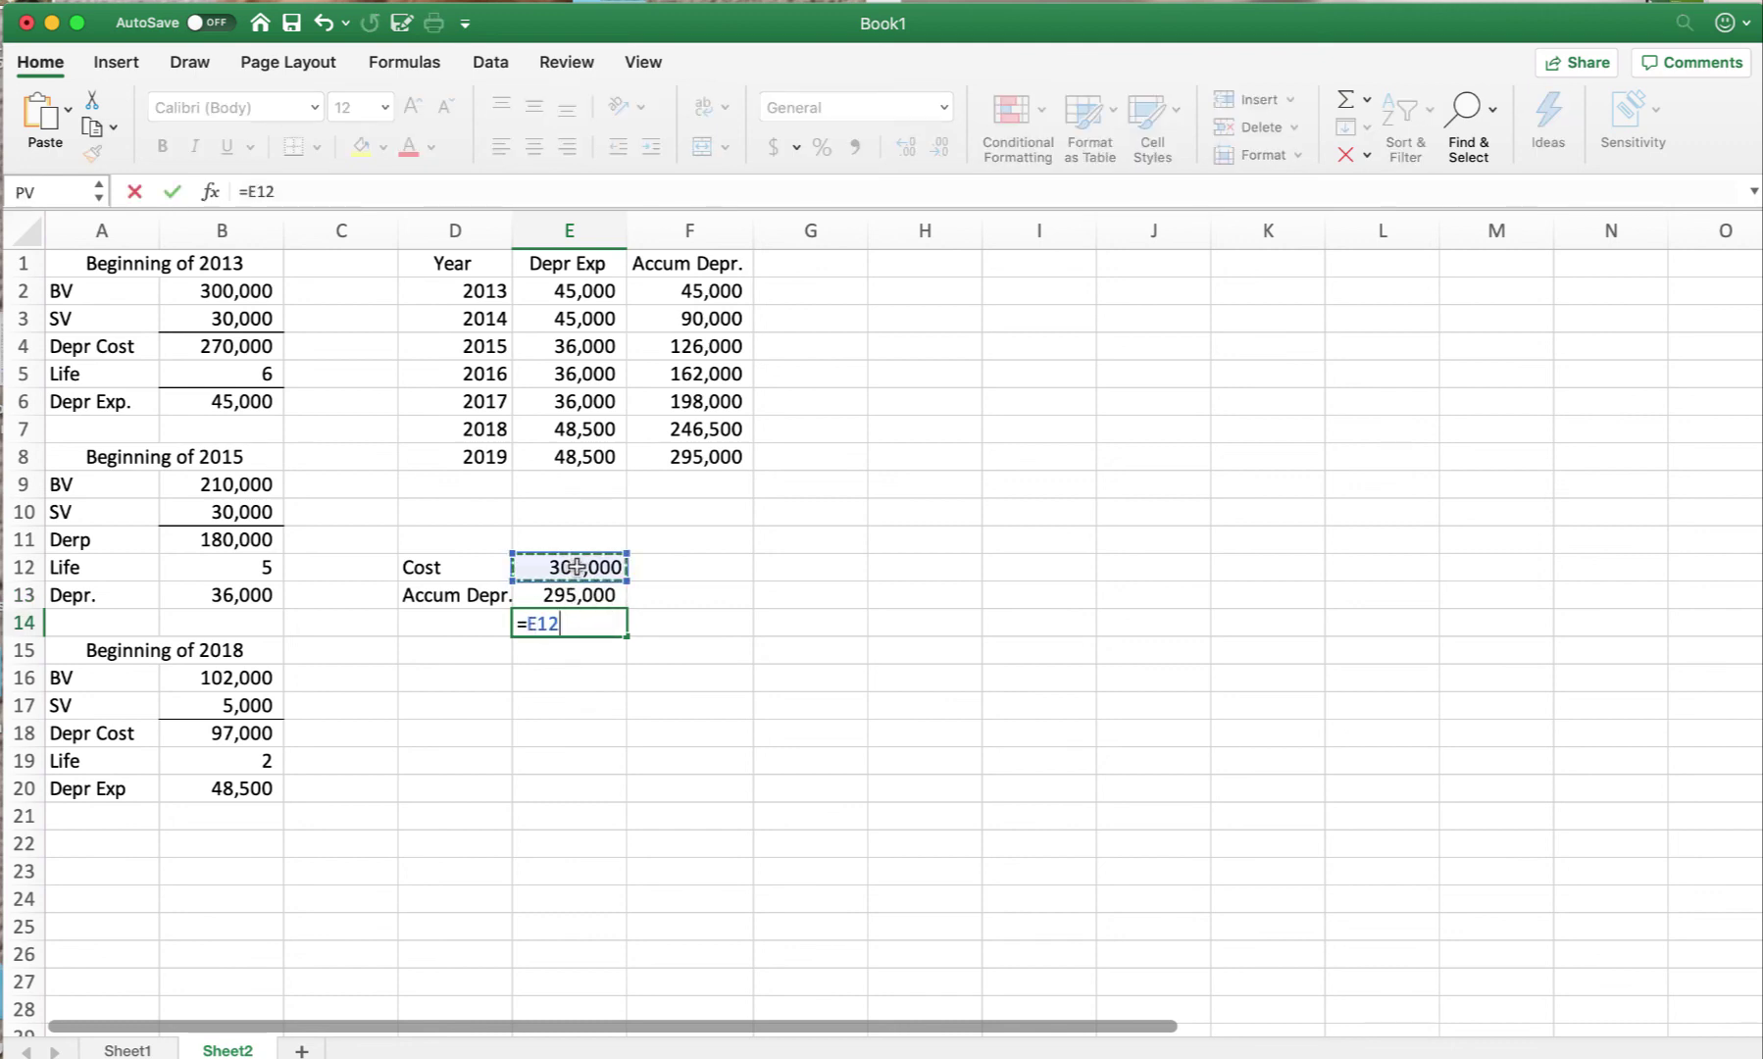
type("-e")
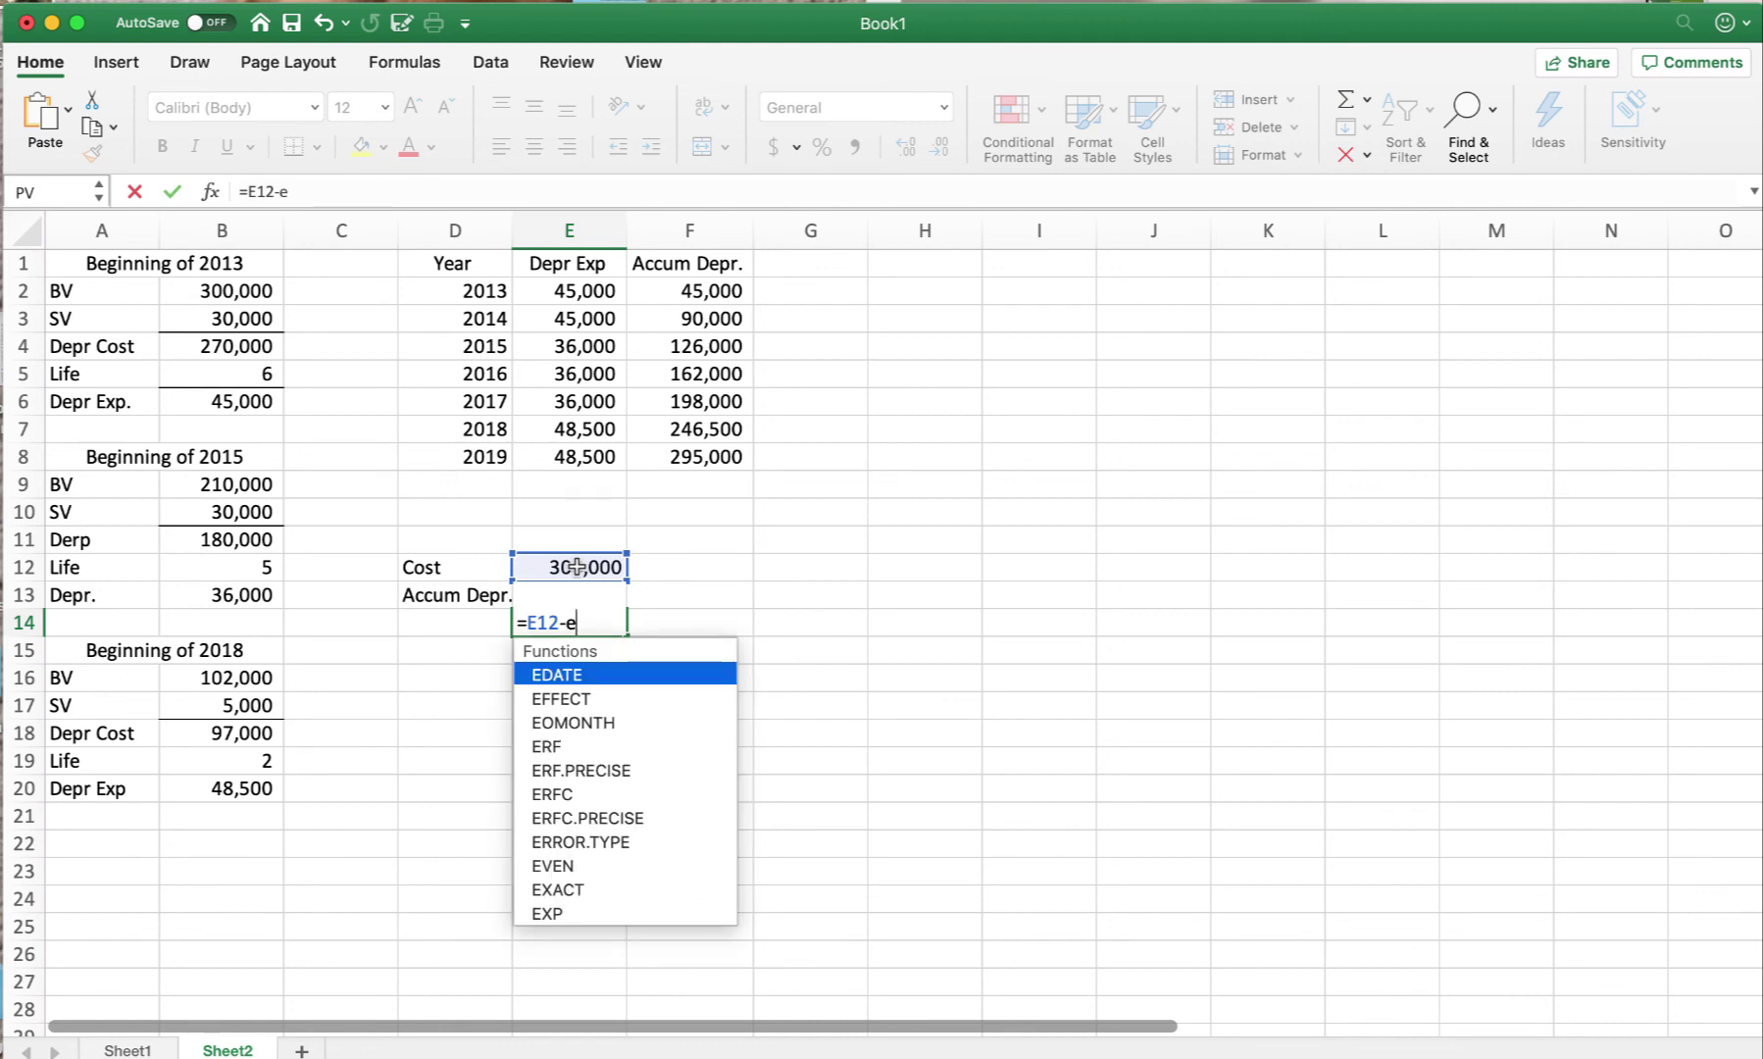
type("13")
key("Return")
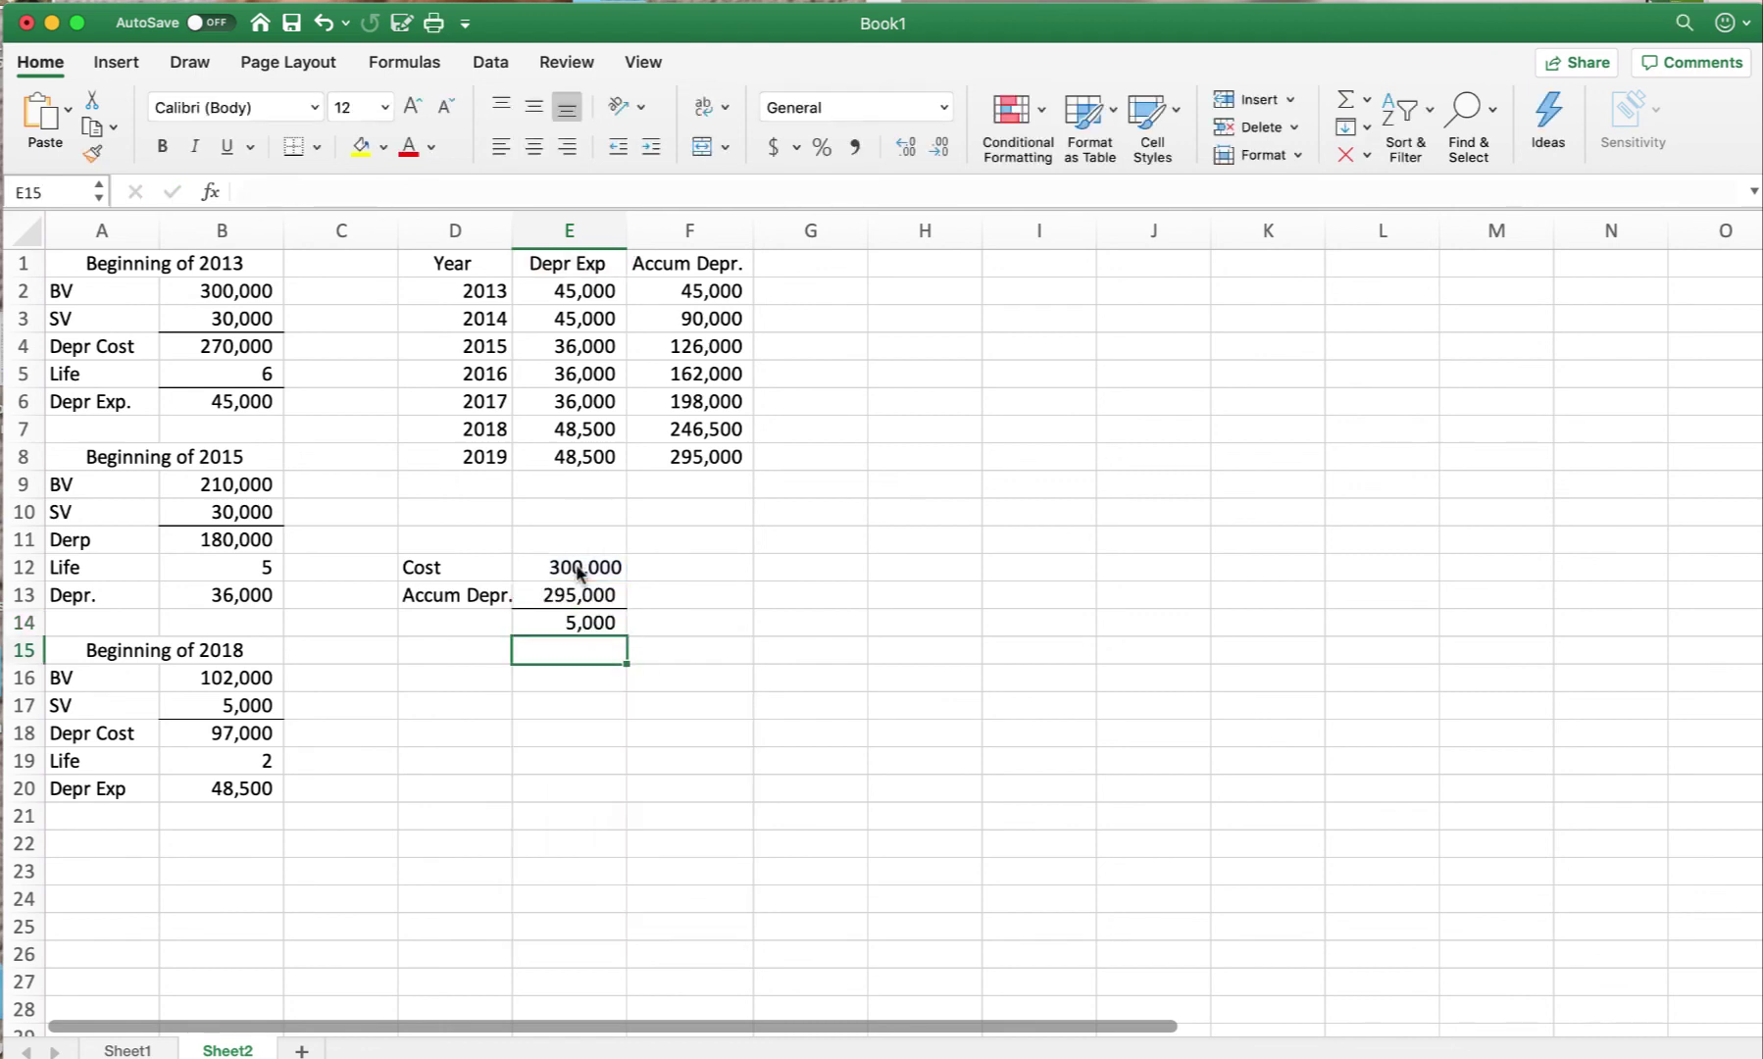
left_click(545, 627)
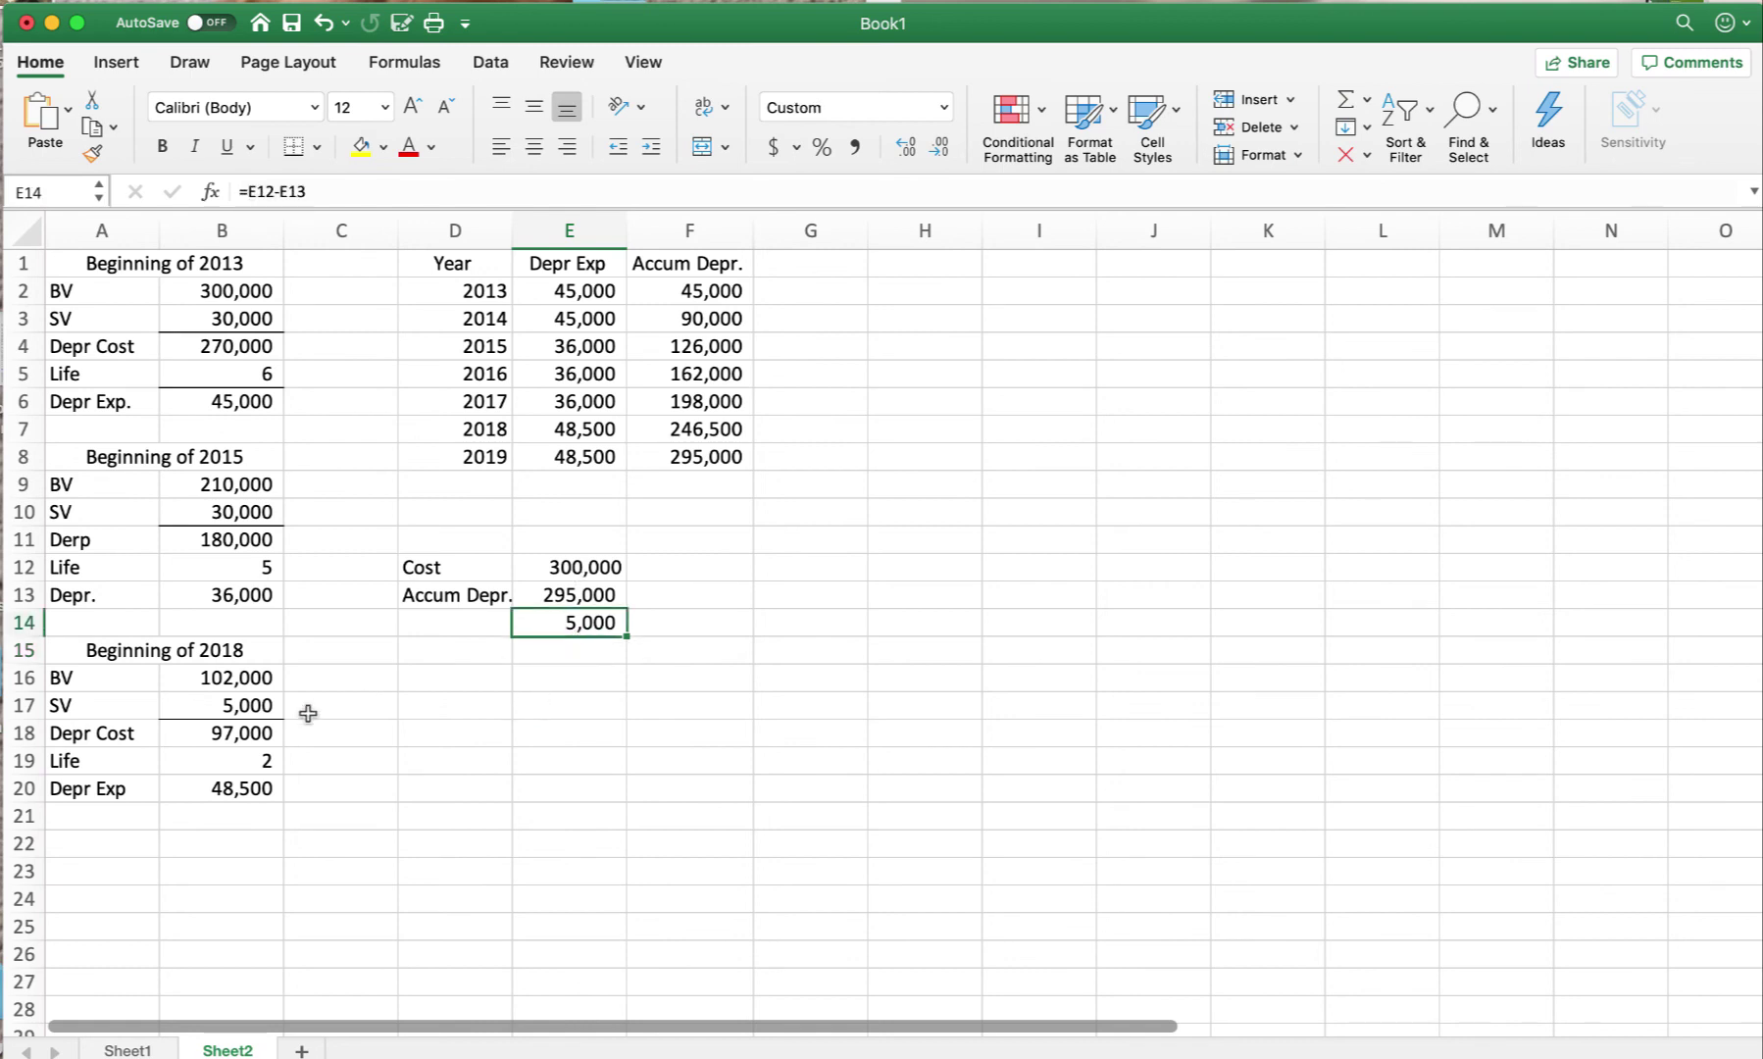
left_click(241, 716)
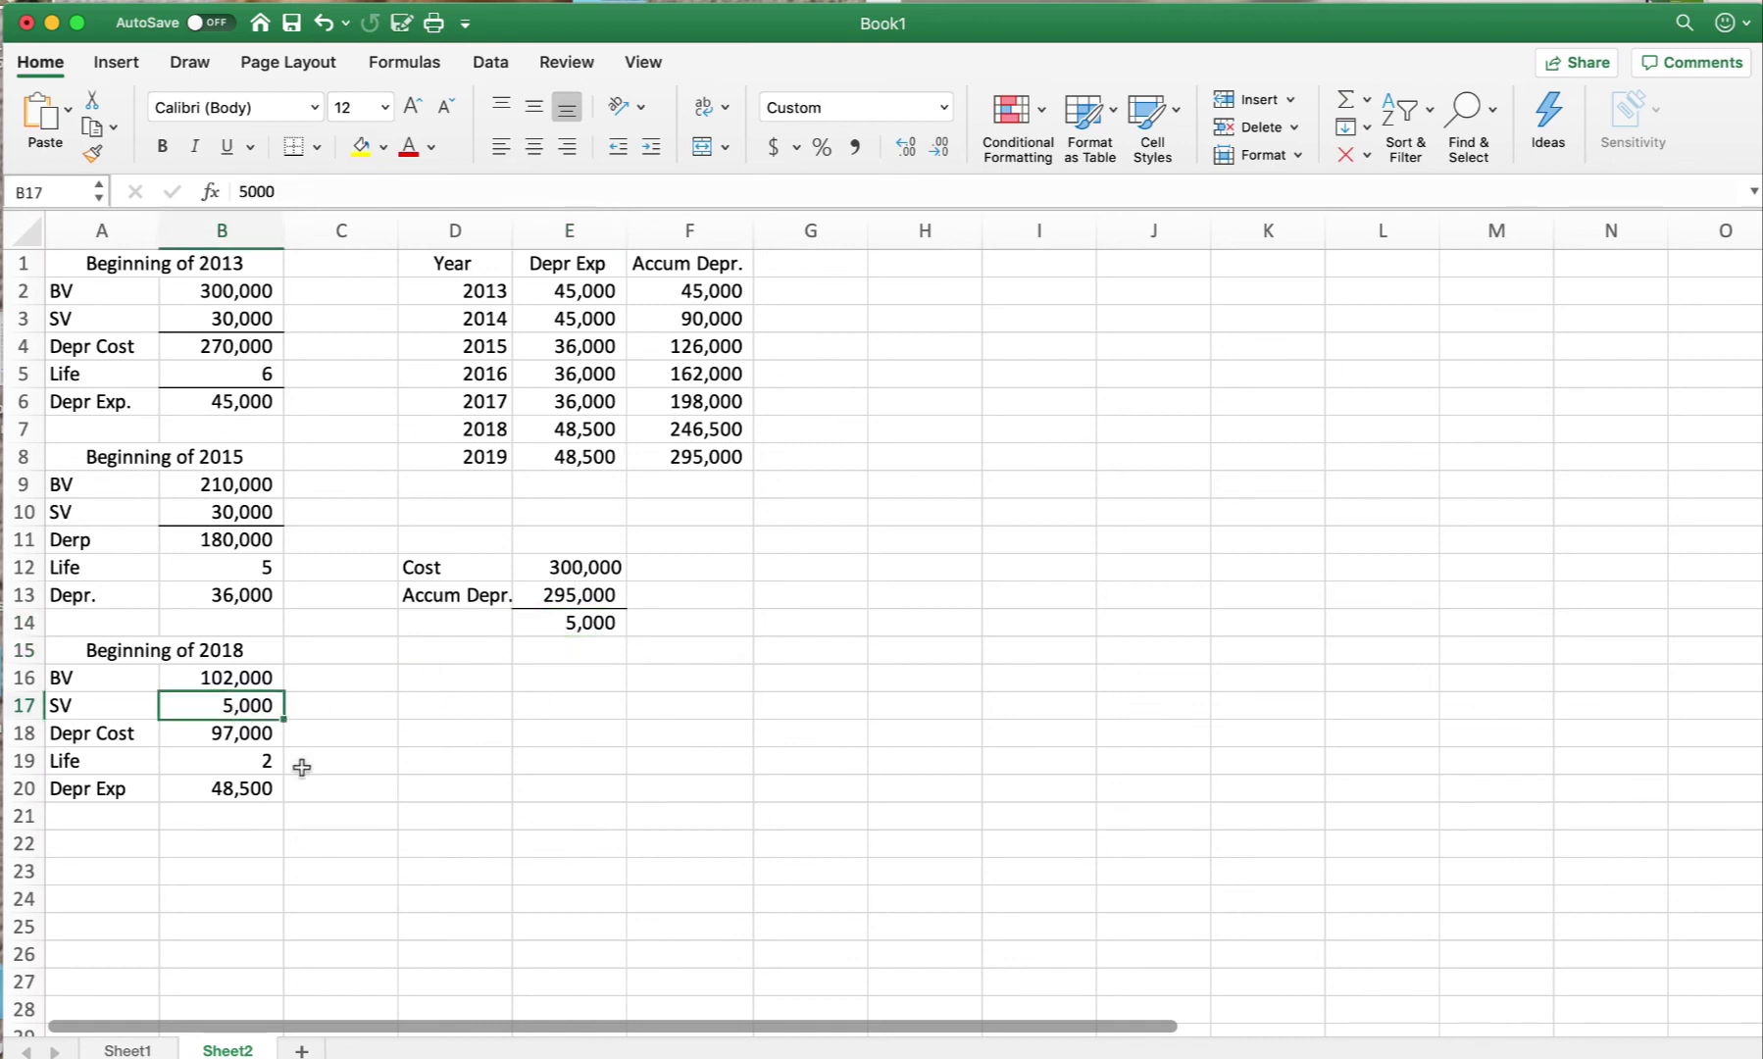
left_click(713, 780)
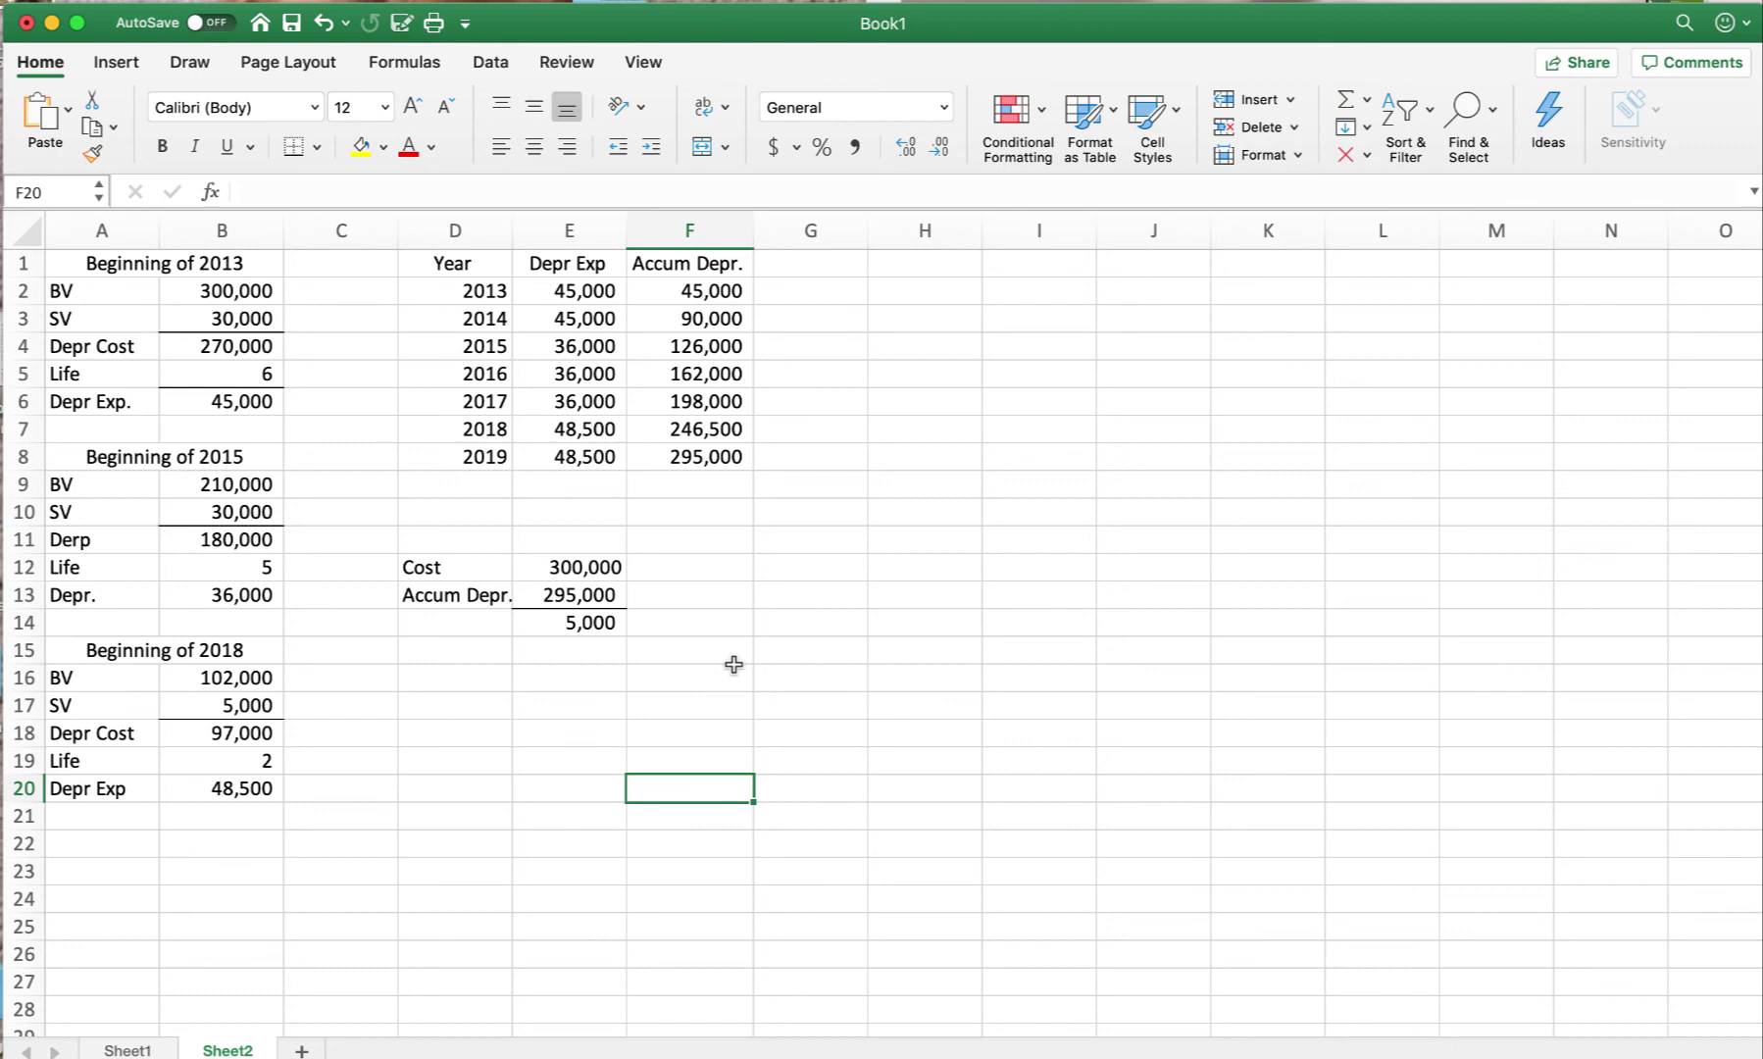
left_click(1412, 0)
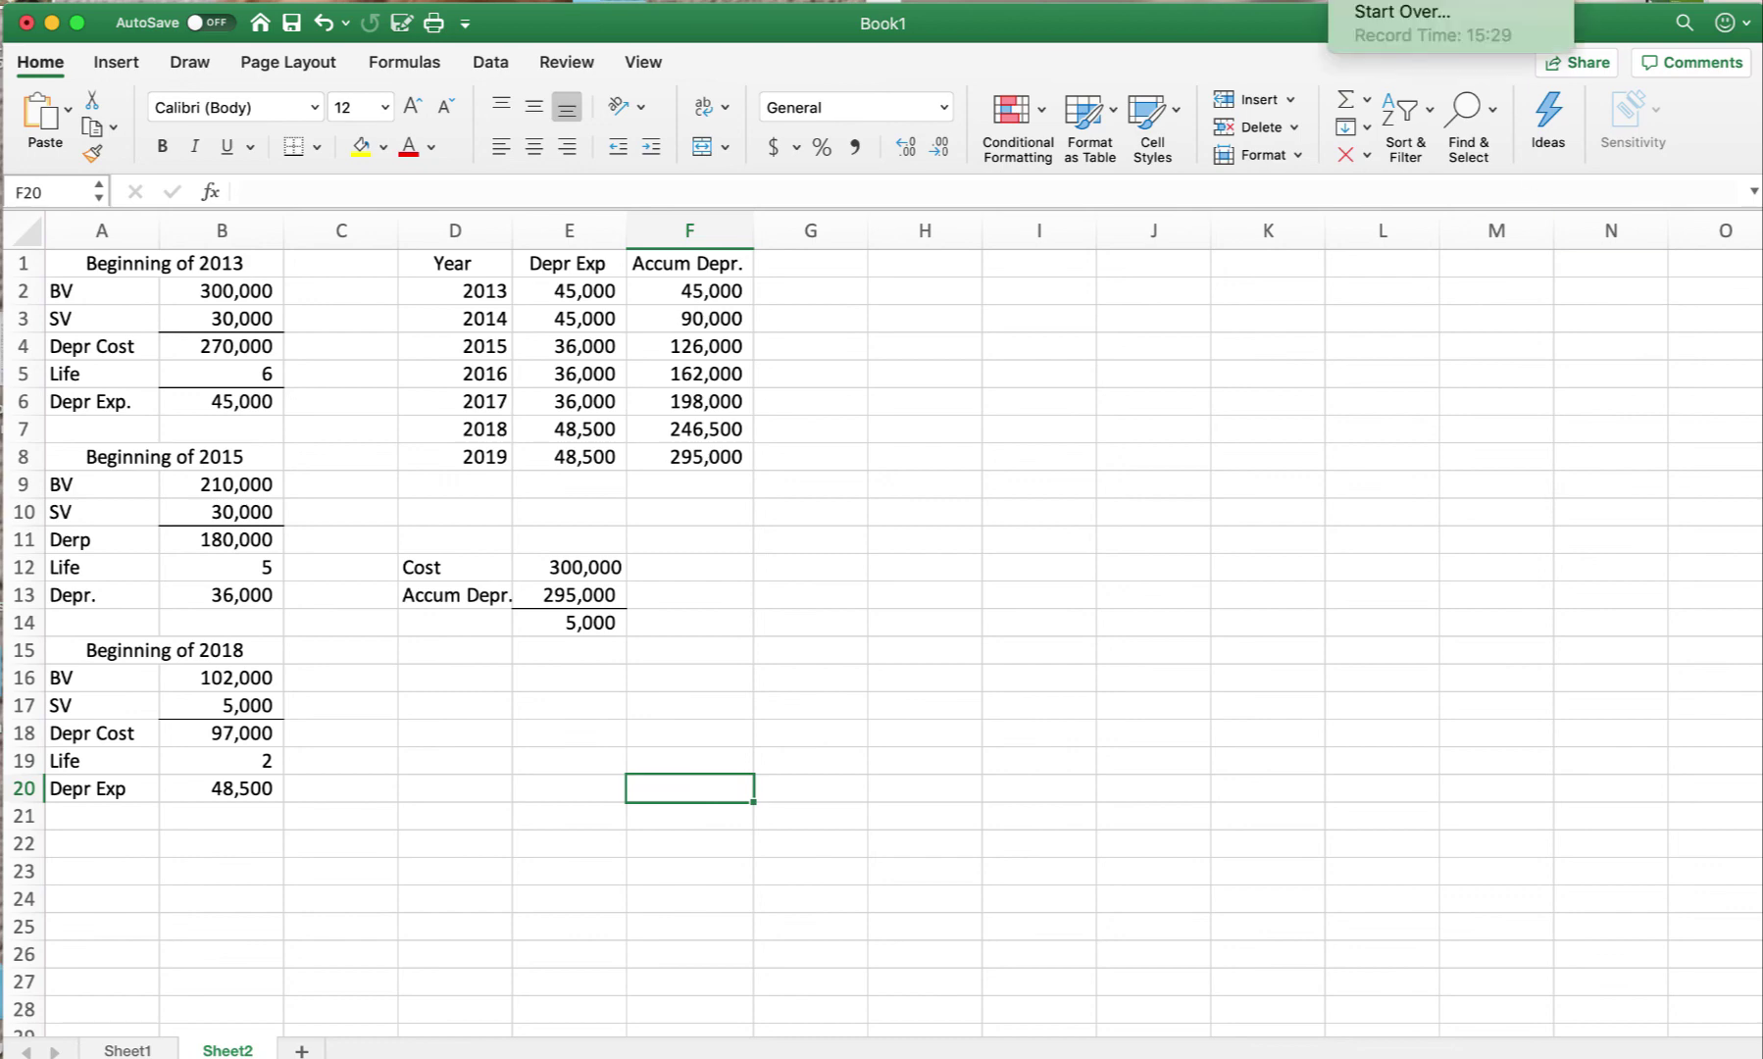